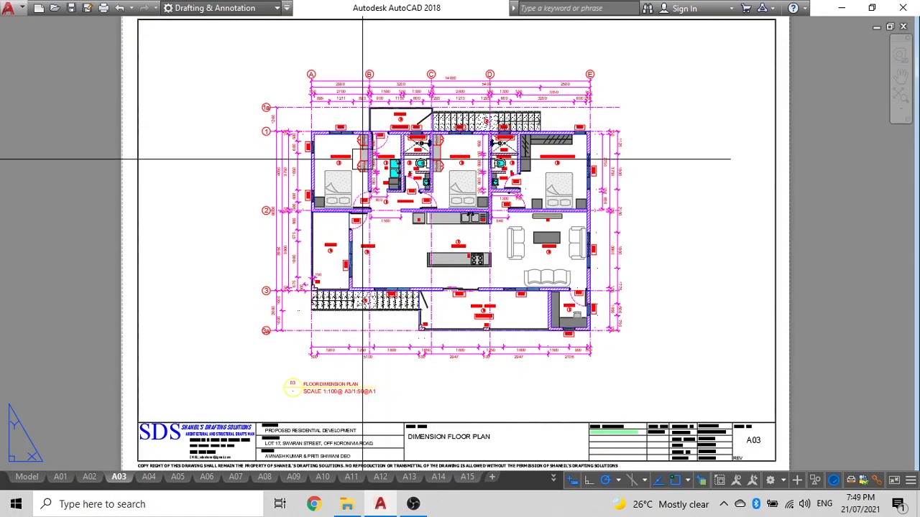
Examine the rooms, dimensions and labels of the dimension floor plan on sheet A03
scroll(406, 82, "up", 4)
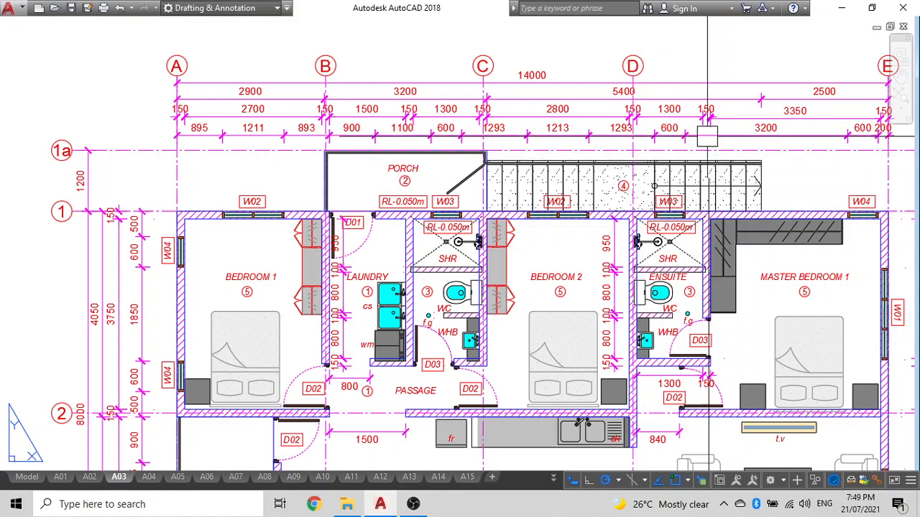
scroll(646, 149, "down", 2)
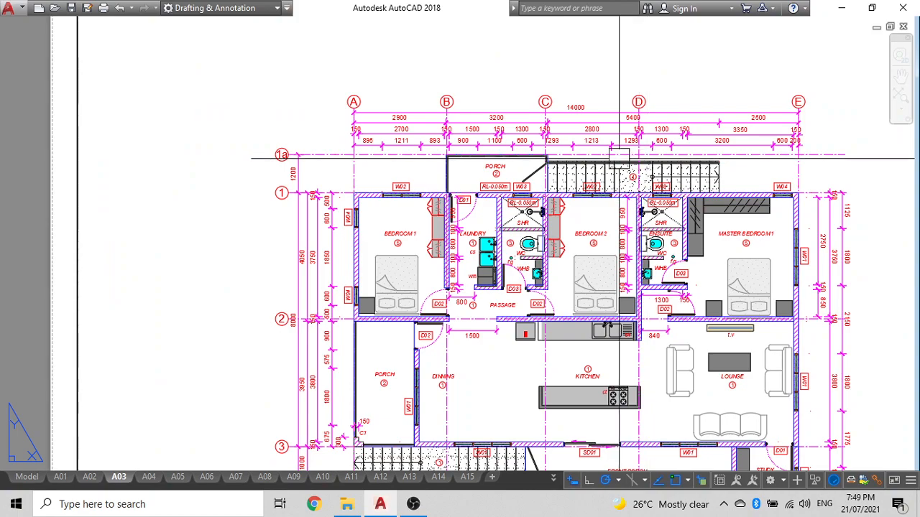
middle_click_drag(619, 149, 595, 51)
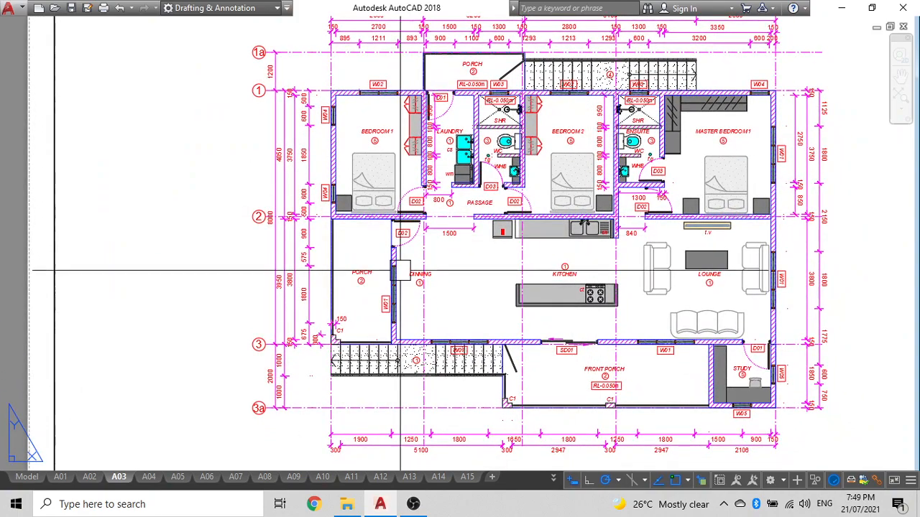
scroll(437, 228, "up", 2)
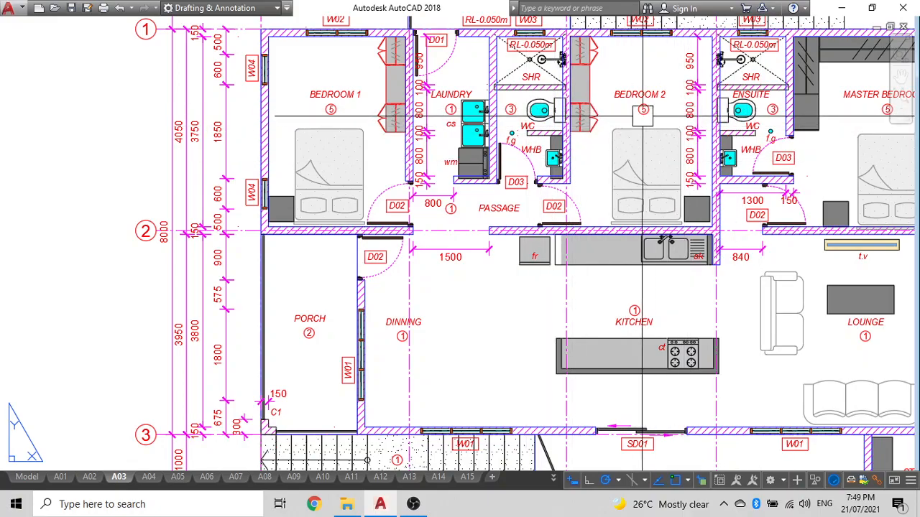
scroll(542, 112, "down", 3)
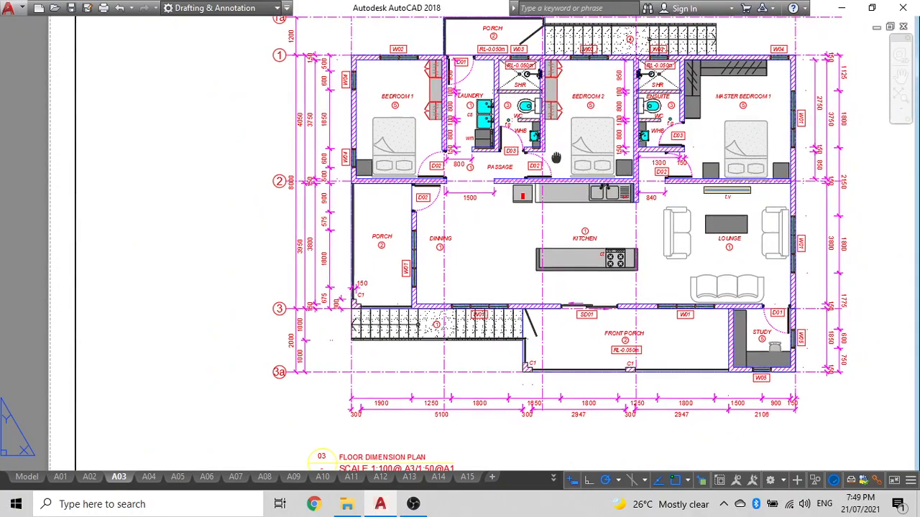
scroll(392, 225, "down", 4)
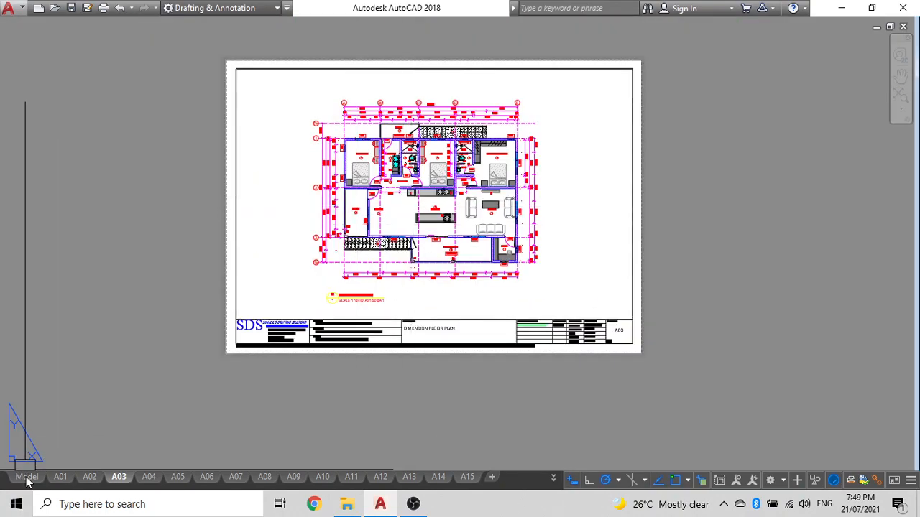
Switch from sheet A03 to model space, where all the drawings are laid out
left_click(27, 483)
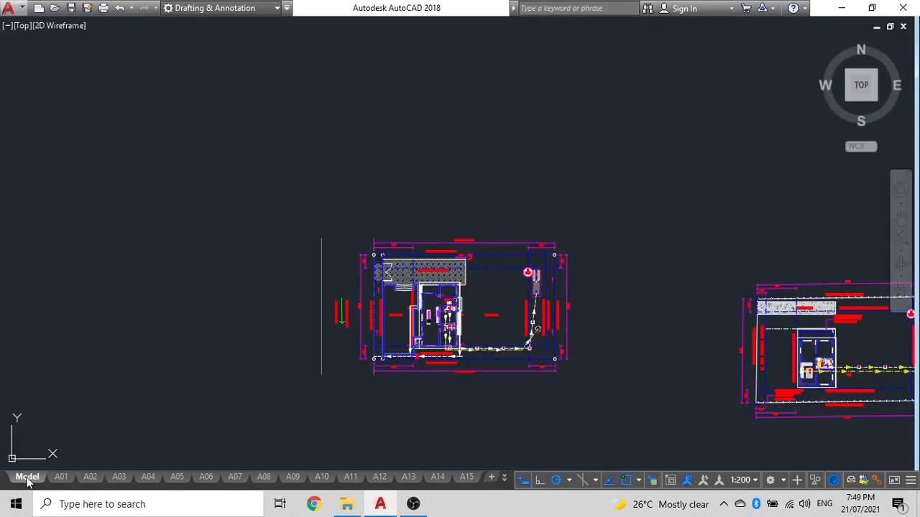
scroll(427, 204, "down", 4)
middle_click_drag(396, 185, 47, 136)
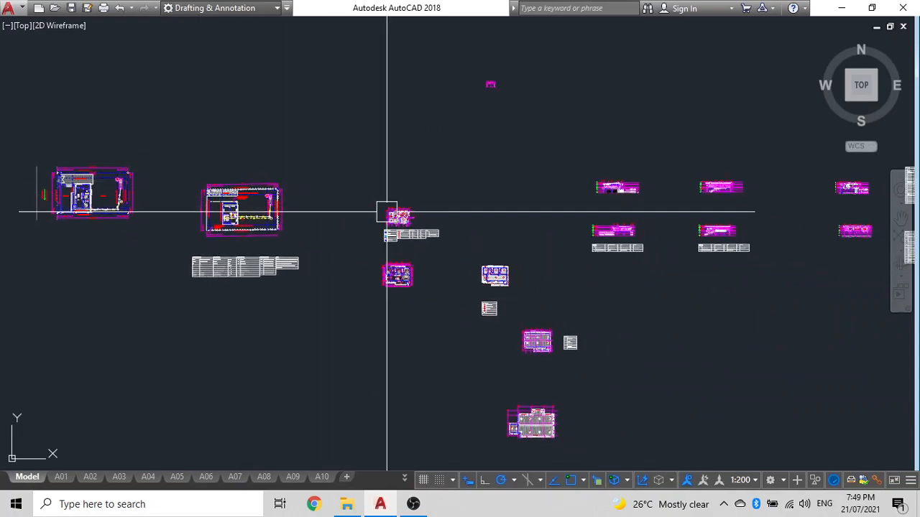
Copy the tiled two-bedroom floor plan above the legend tables to just below the three-bedroom dimension floor plan
scroll(404, 233, "up", 8)
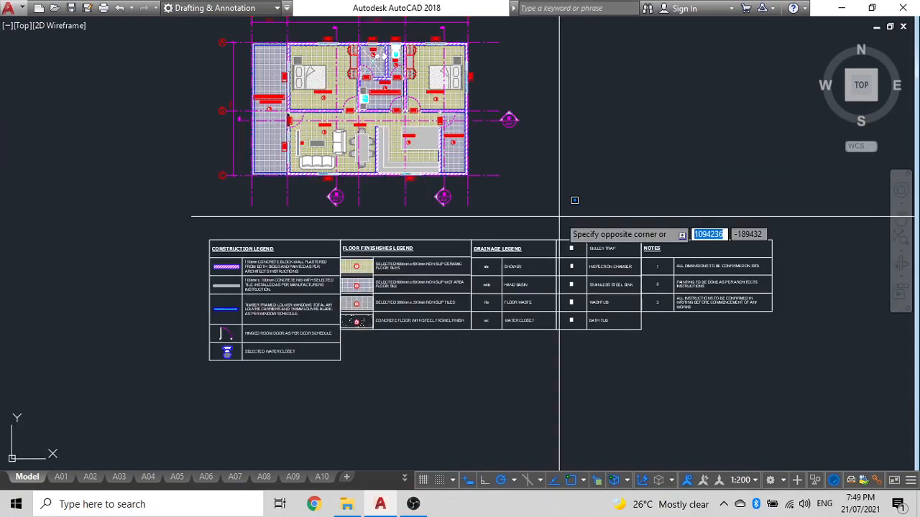
left_click(553, 215)
scroll(359, 180, "down", 2)
left_click(152, 41)
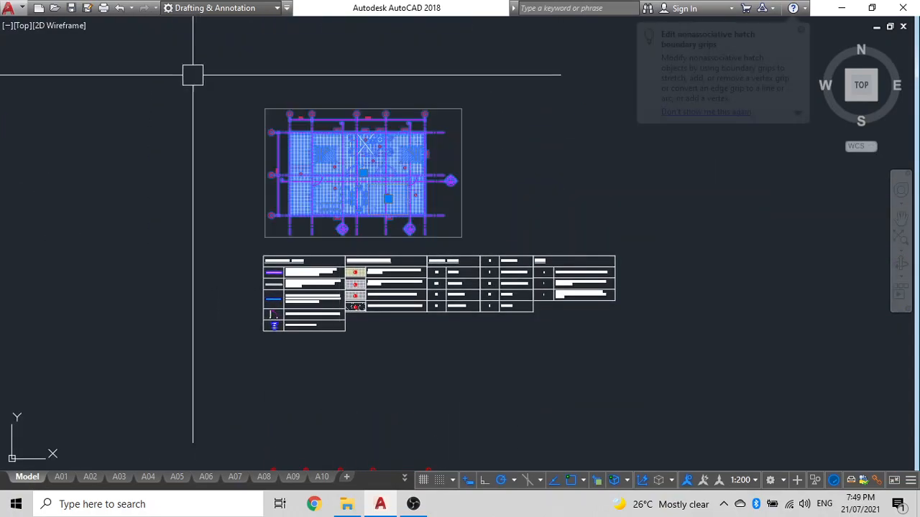
type("co")
key("Return")
left_click(264, 109)
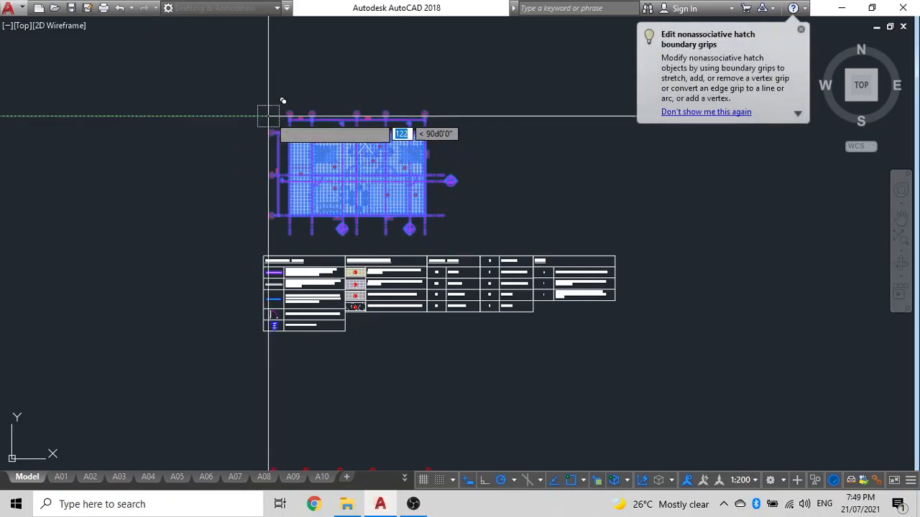
scroll(338, 107, "down", 8)
middle_click_drag(331, 111, 36, 252)
scroll(240, 254, "up", 3)
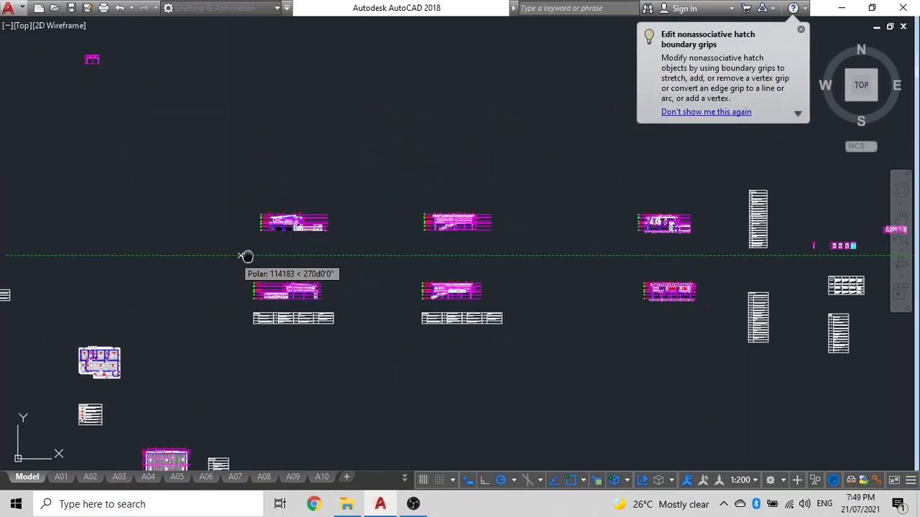
middle_click_drag(240, 254, 394, 70)
scroll(109, 170, "up", 8)
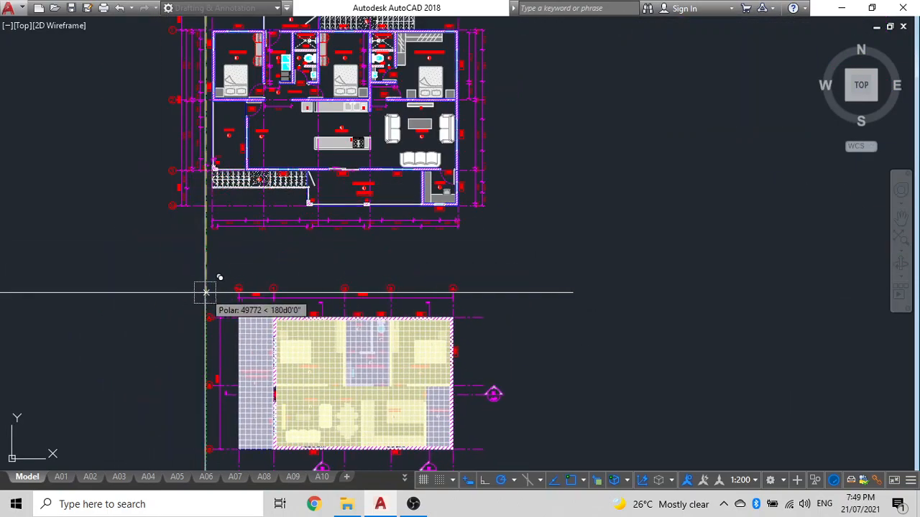
left_click(215, 295)
key("Escape")
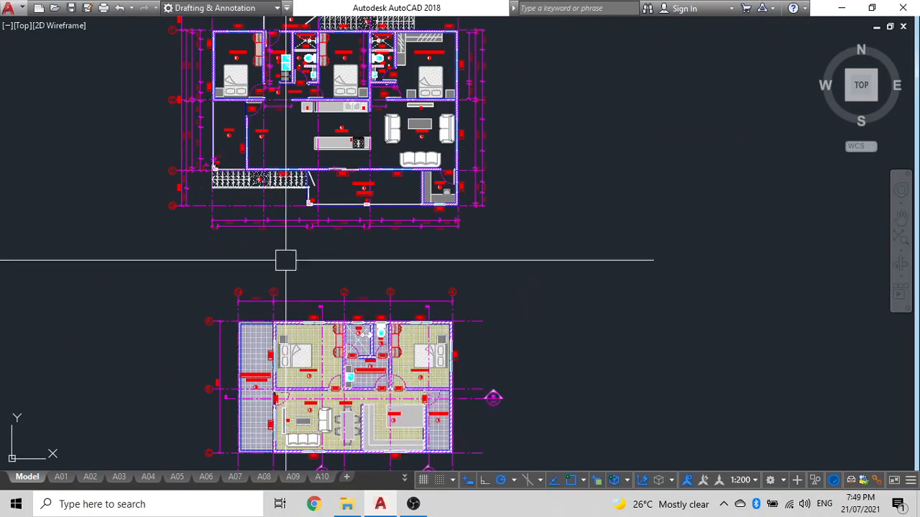
Delete the three-bedroom dimension floor plan above the copied plan
scroll(286, 263, "down", 4)
middle_click_drag(308, 222, 463, 314)
left_click(551, 314)
left_click(345, 179)
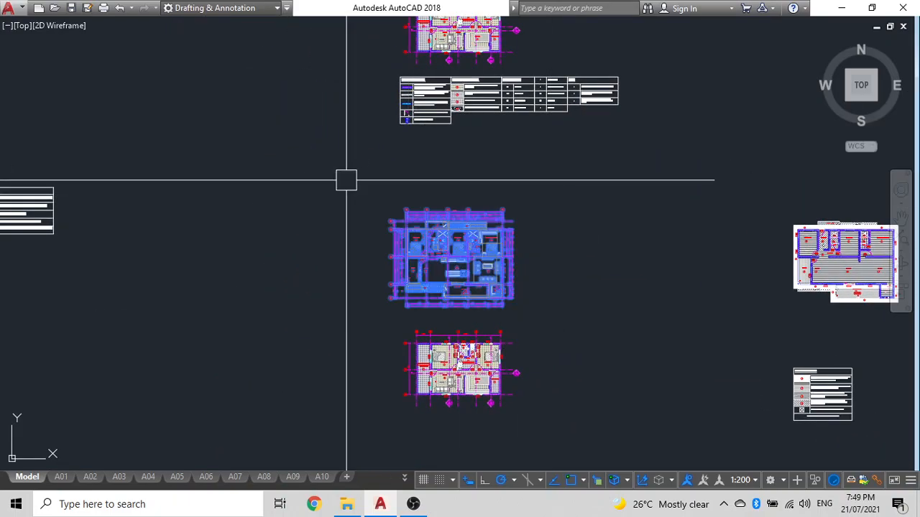
key("Delete")
Move the copied two-bedroom floor plan straight up into the place of the deleted plan
left_click(518, 394)
left_click(229, 297)
type("m")
key("Return")
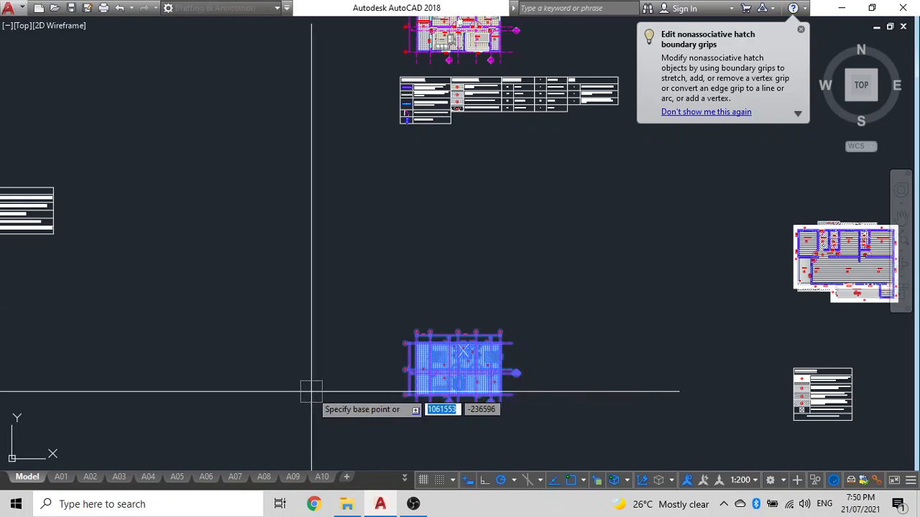
left_click(309, 391)
left_click(311, 288)
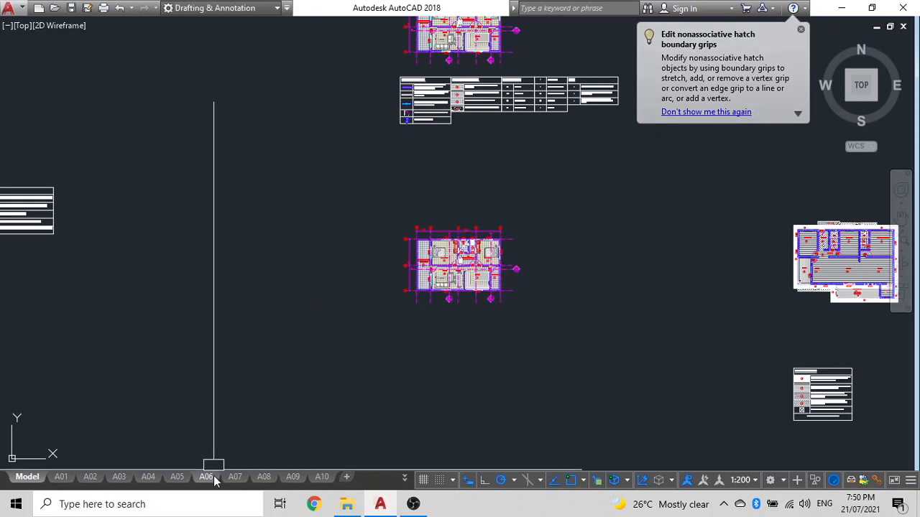
Open sheet A03 and activate the viewport showing the two-bedroom floor plan
left_click(118, 477)
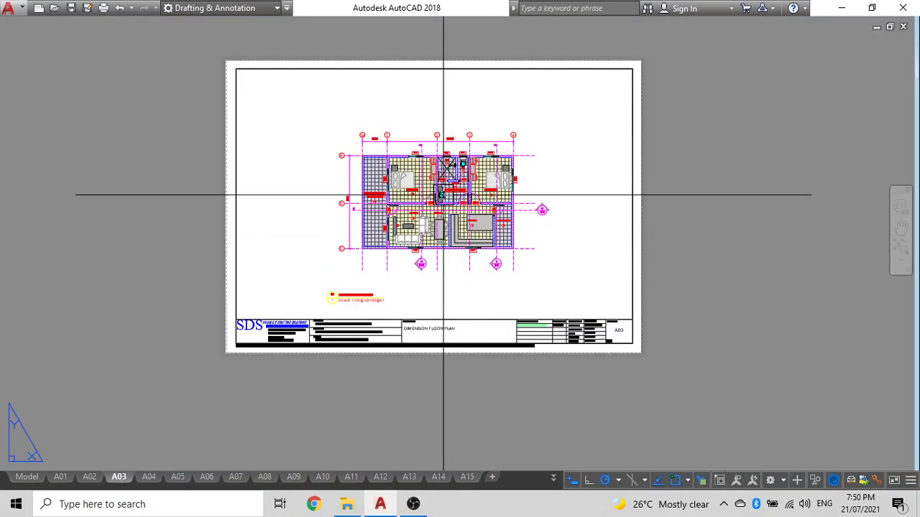
scroll(503, 208, "up", 2)
scroll(500, 215, "down", 1)
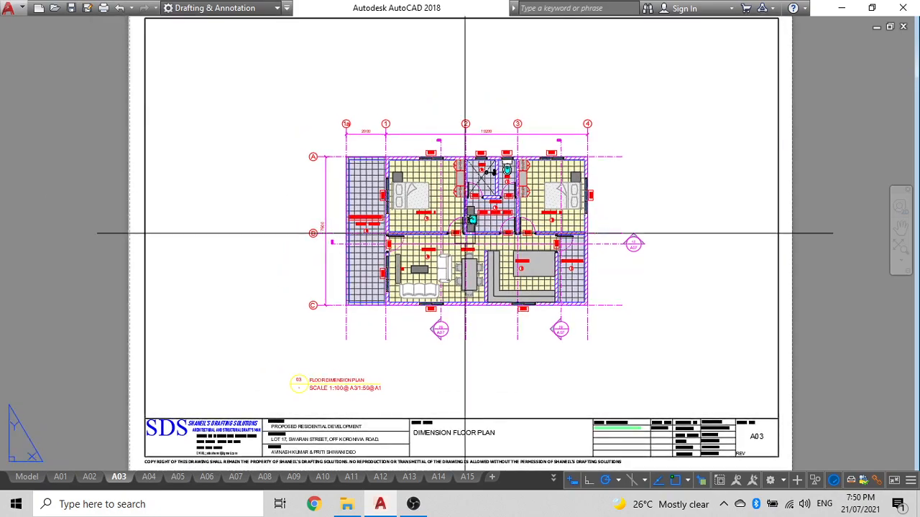
scroll(491, 230, "up", 1)
double_click(595, 171)
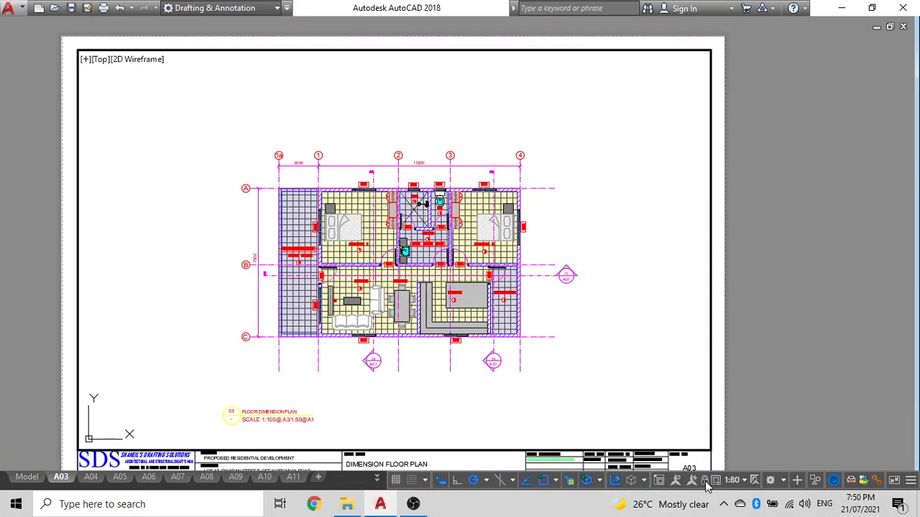
Try the custom "1 60" viewport scale, reposition the plan within the sheet frame, and set the scale to 1:60
left_click(746, 486)
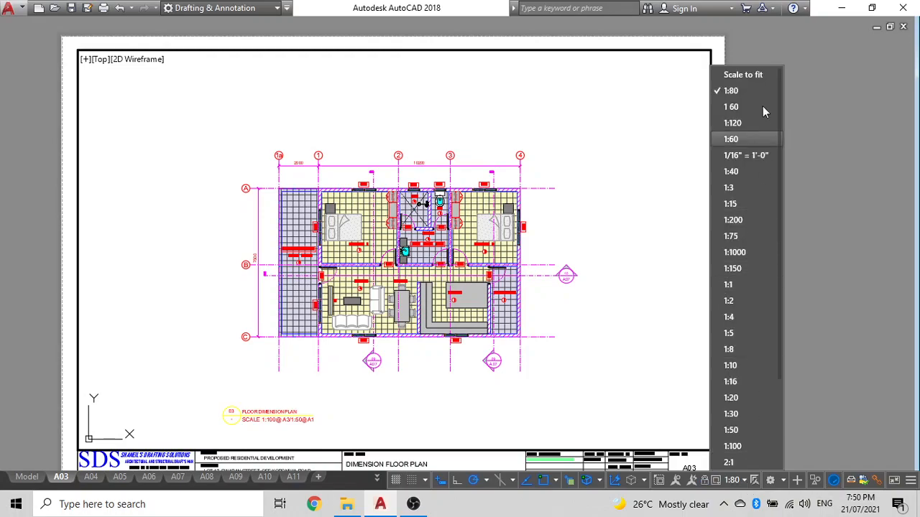
left_click(733, 107)
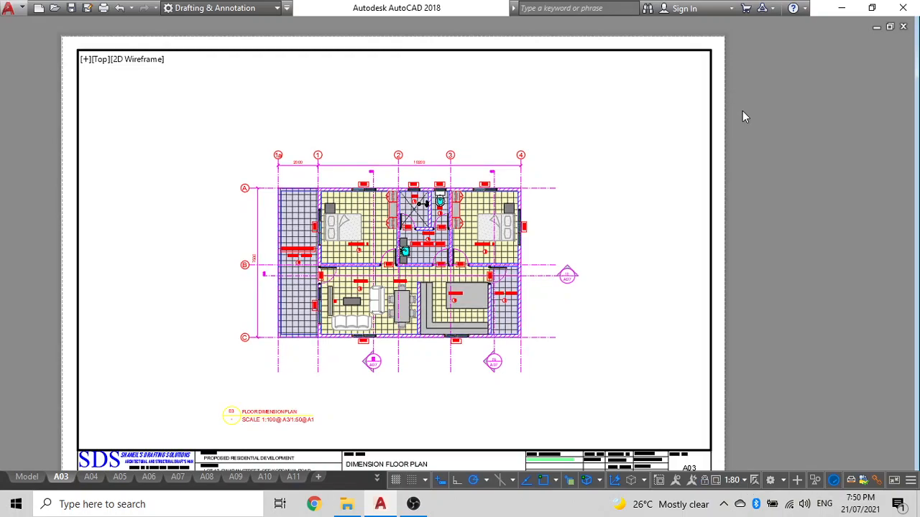
middle_click_drag(460, 291, 455, 260)
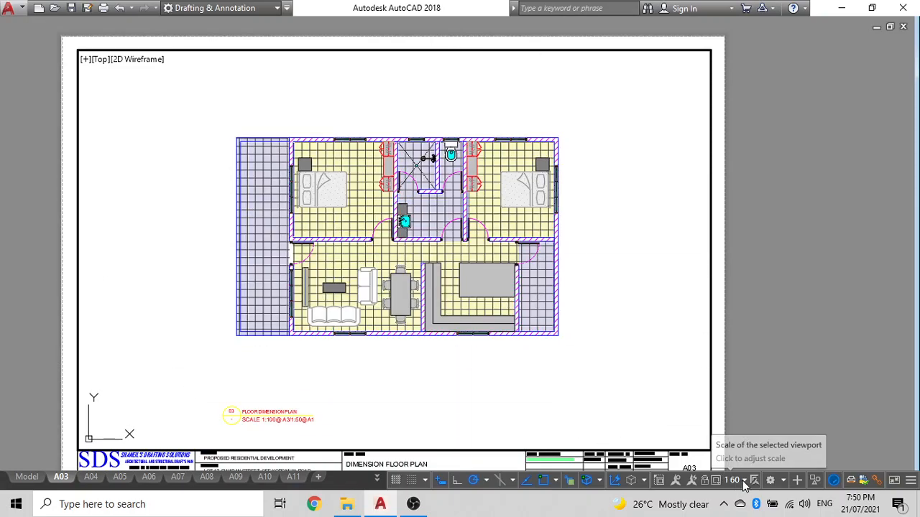
left_click(744, 487)
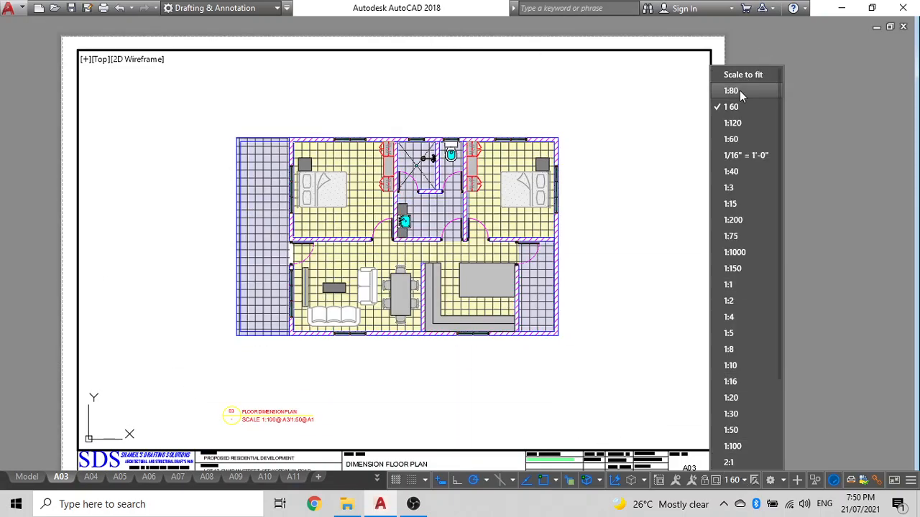
left_click(754, 139)
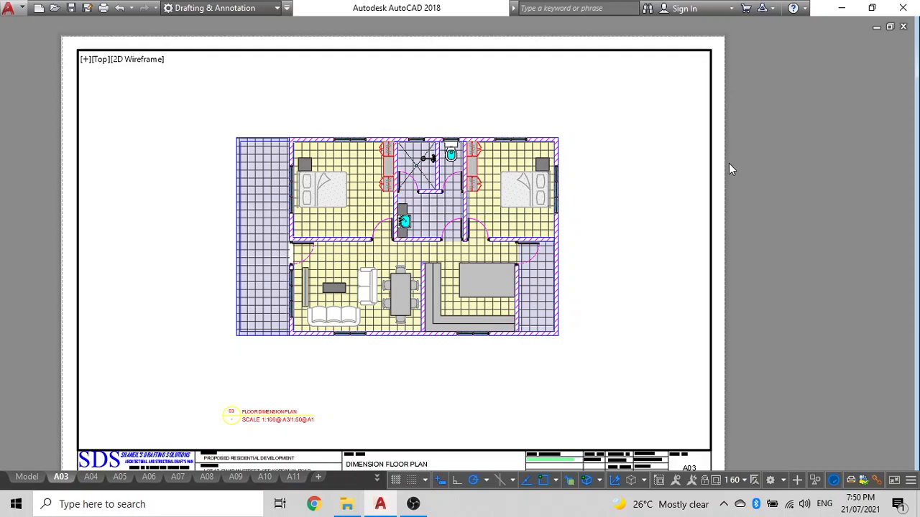
Try a viewport scale of 1:50 for the floor plan and return it to 1:60
left_click(744, 486)
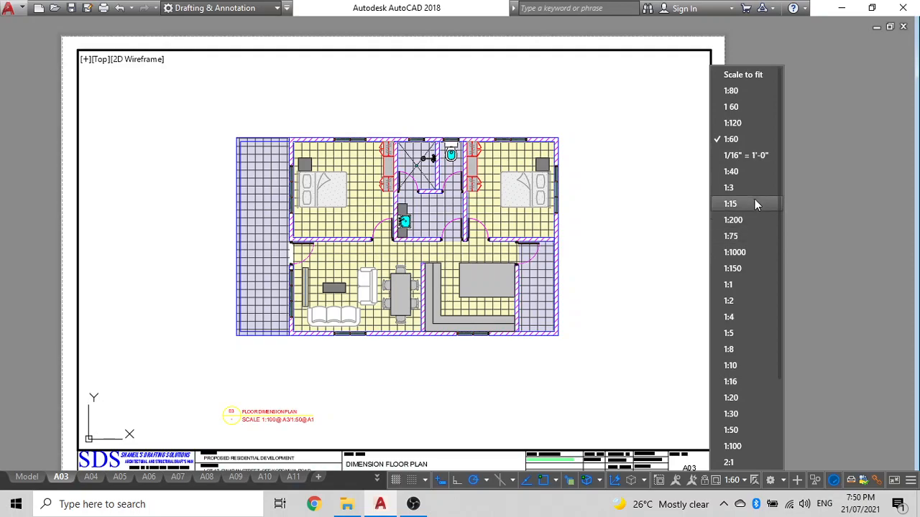
left_click(731, 430)
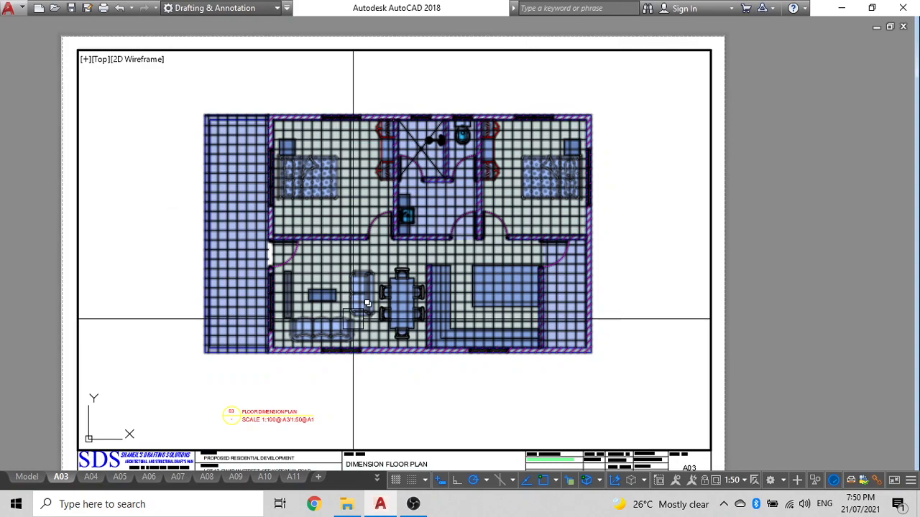
left_click(743, 481)
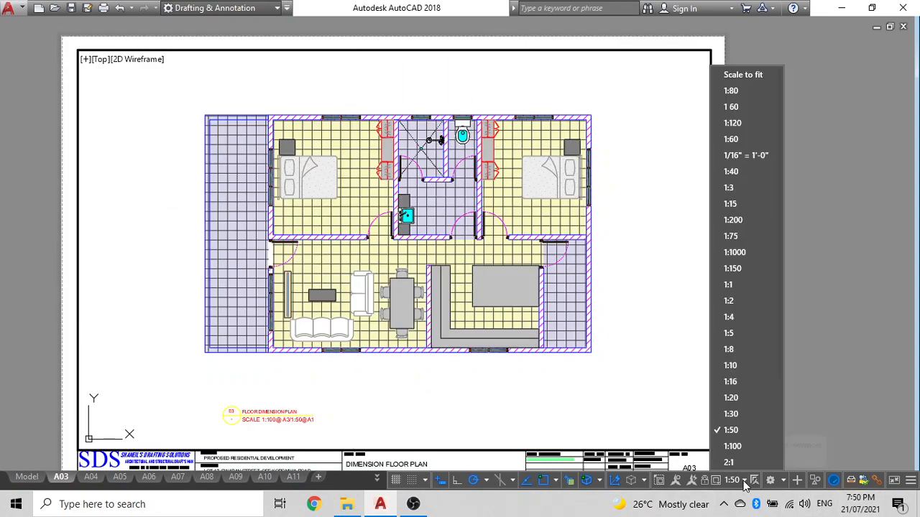
left_click(750, 139)
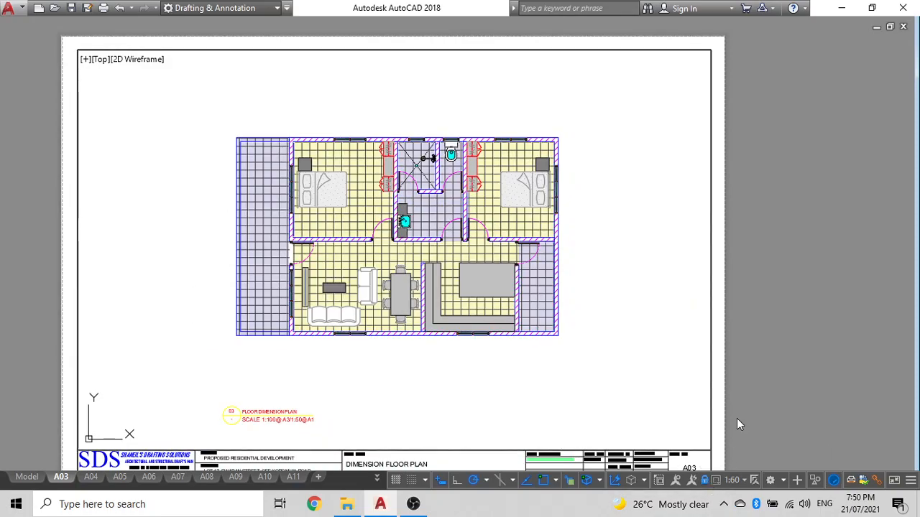
Leave and reactivate the plan viewport, switch its scale to 1:80, and set it back to 1:60
double_click(742, 400)
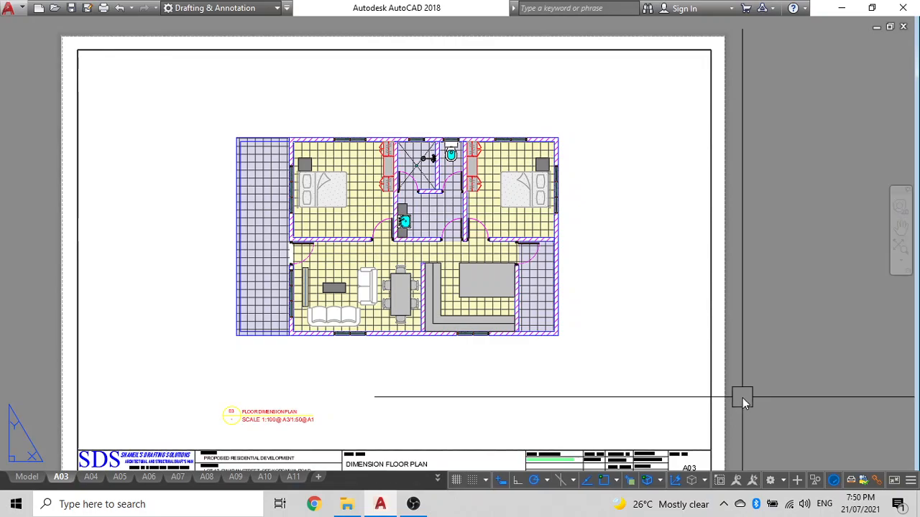
double_click(636, 357)
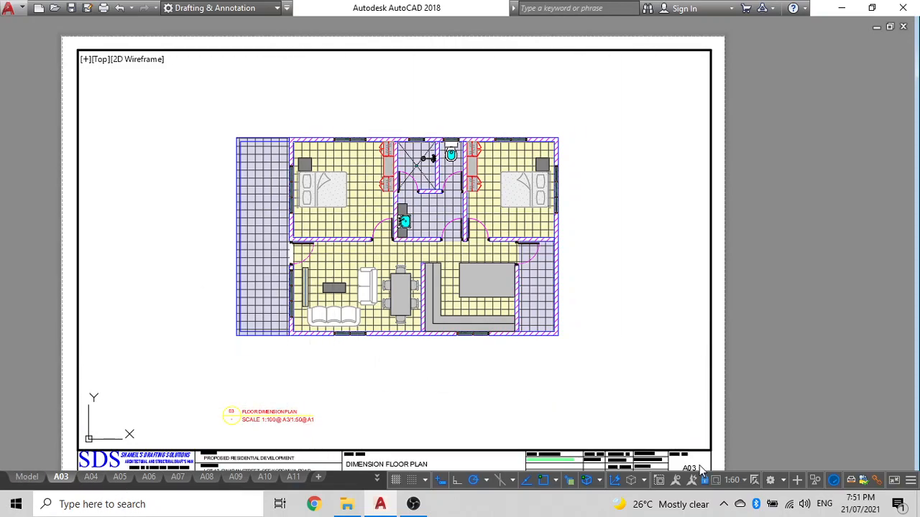
left_click(745, 480)
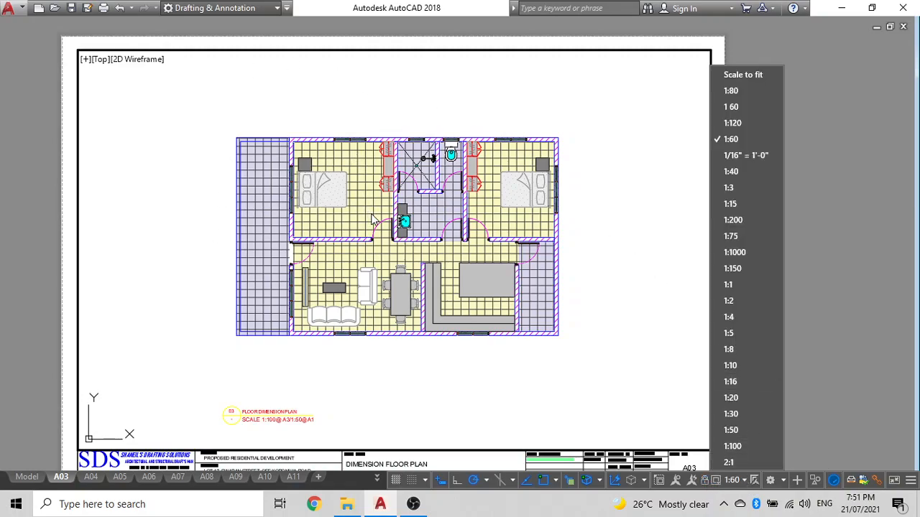
left_click(731, 91)
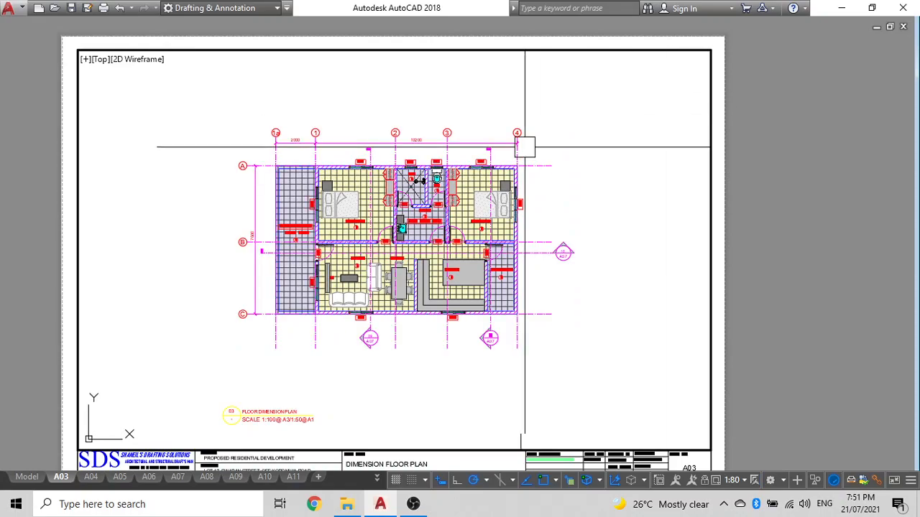
left_click(744, 480)
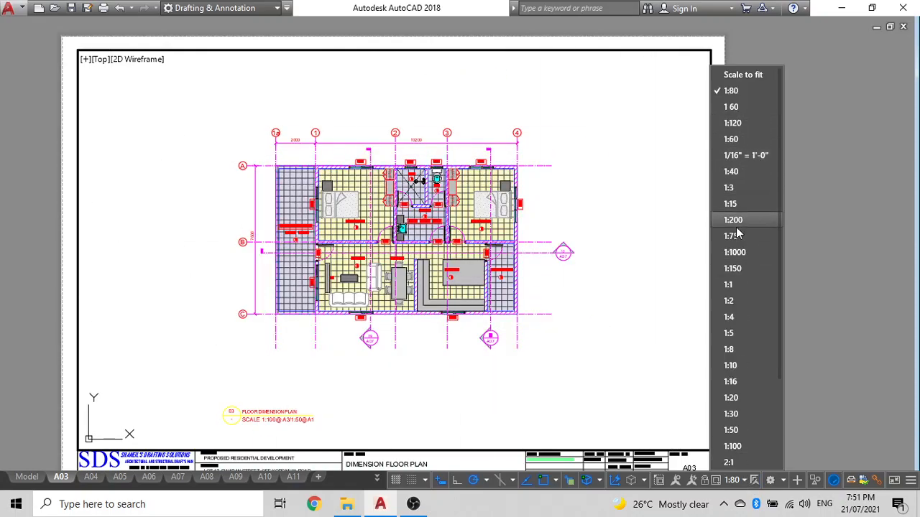
left_click(740, 145)
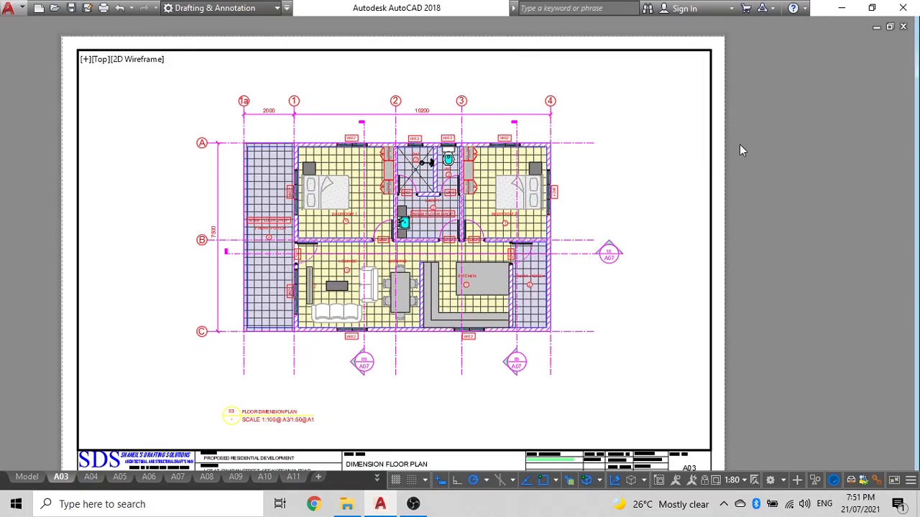
Switch to model space and ungroup the two-bedroom floor plan
left_click(29, 478)
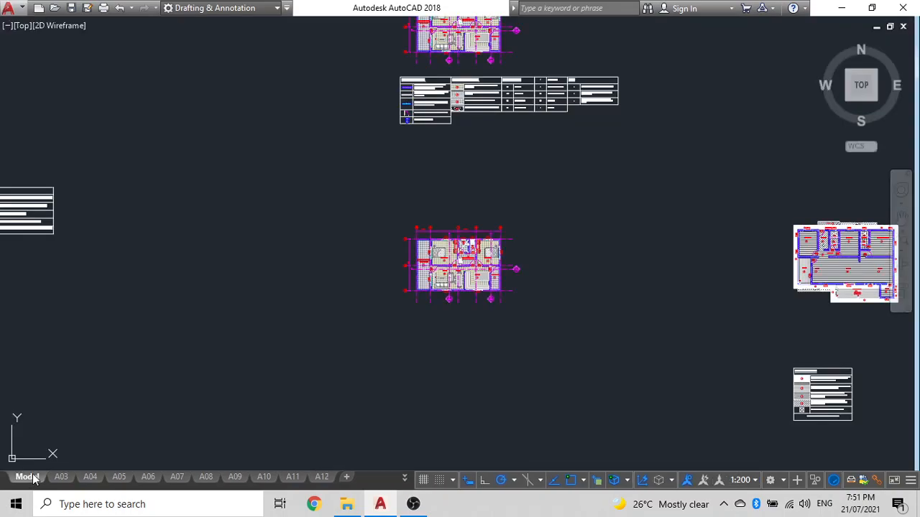
scroll(462, 257, "up", 7)
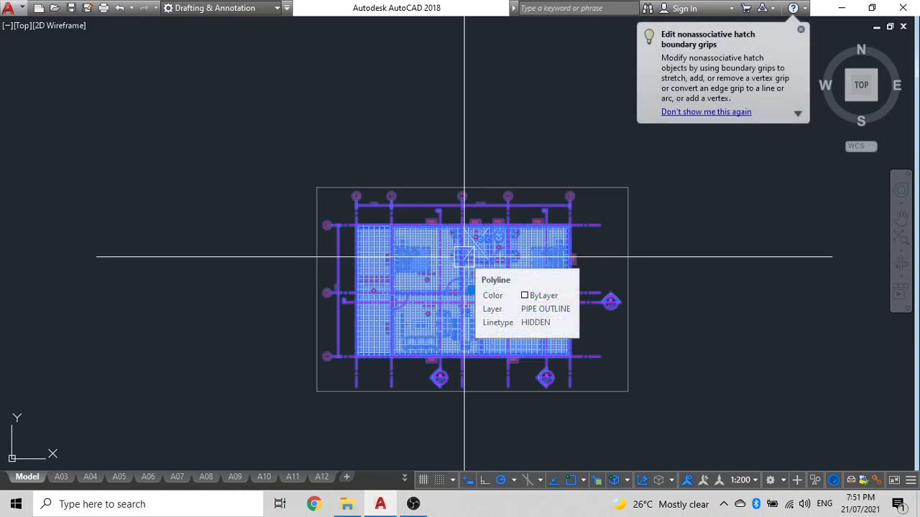
type("UN")
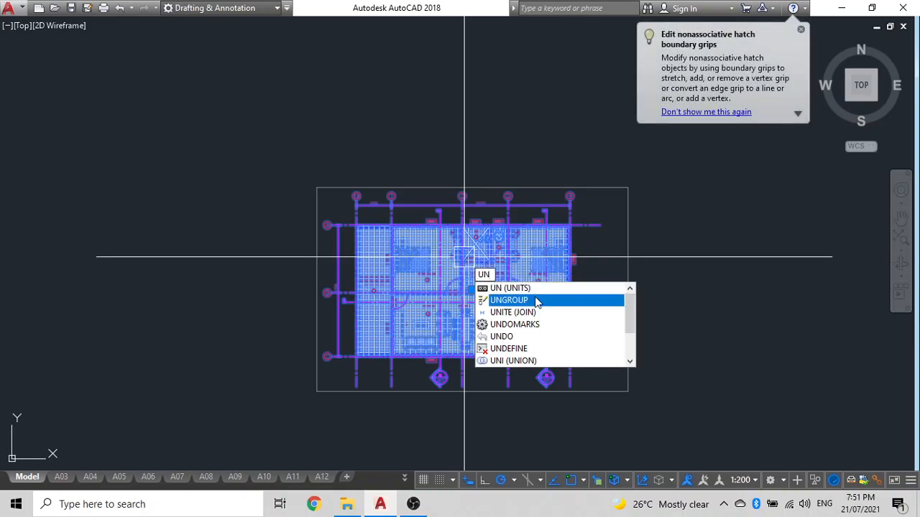
left_click(535, 298)
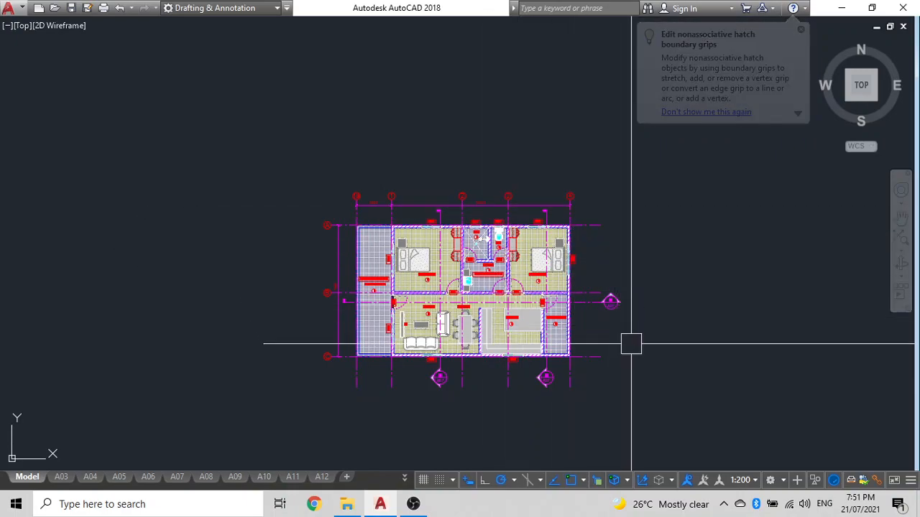
Delete the three section markers, one beside and two below the floor plan
left_click(619, 300)
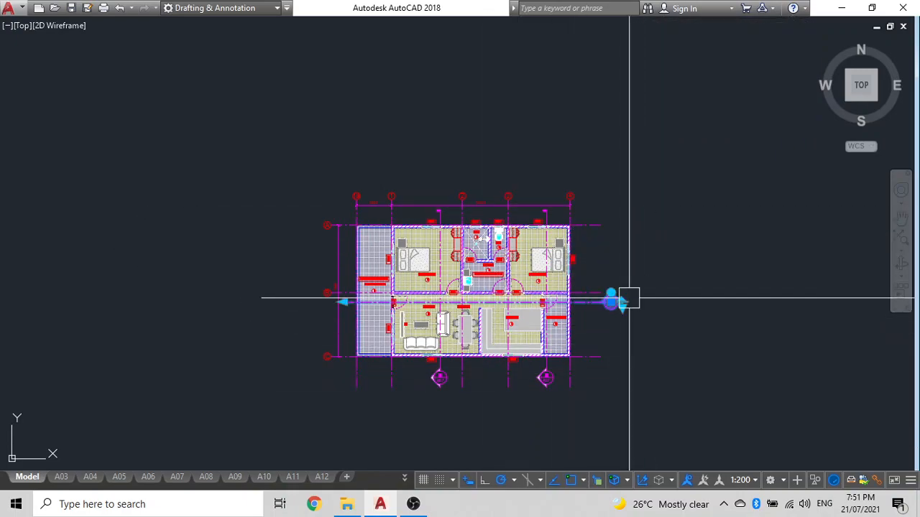
left_click(439, 378)
left_click(542, 379)
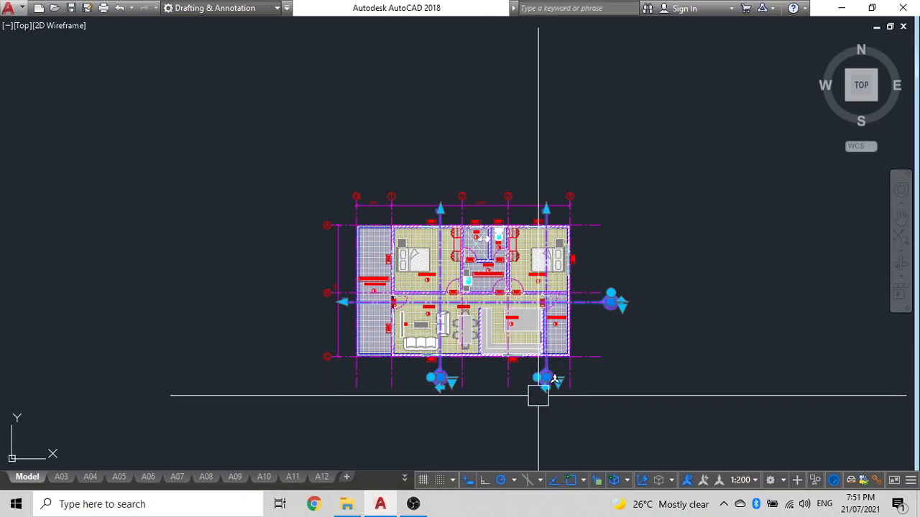
key("Escape")
Delete the floor tile hatches of the main rooms and the rear porch
scroll(548, 376, "up", 5)
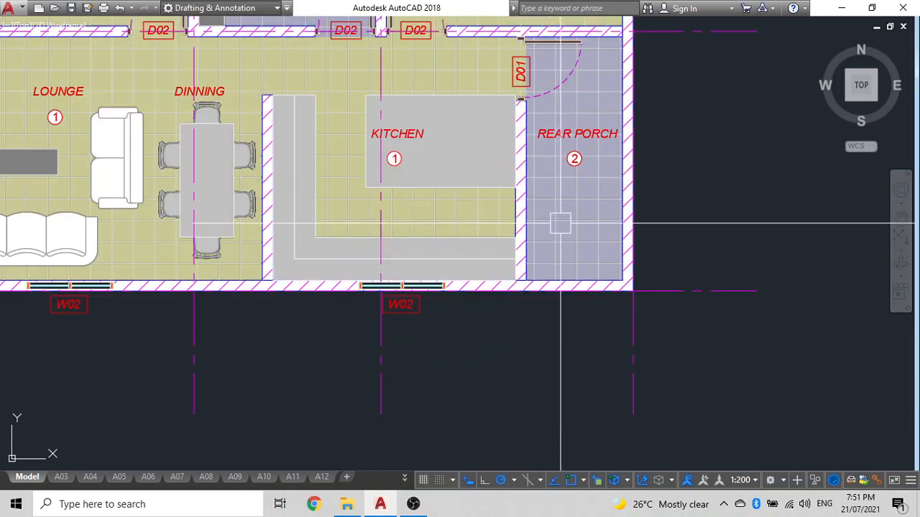
left_click(561, 225)
left_click(388, 218)
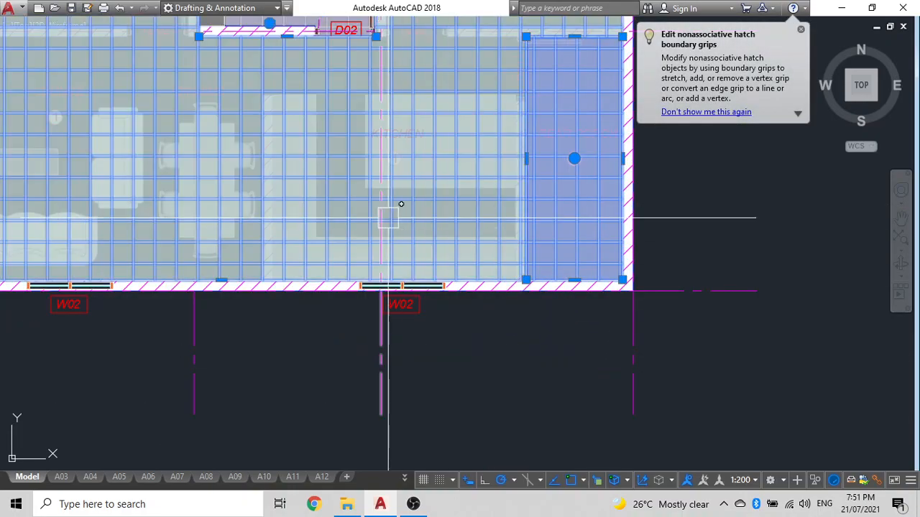
scroll(388, 218, "down", 4)
key("Delete")
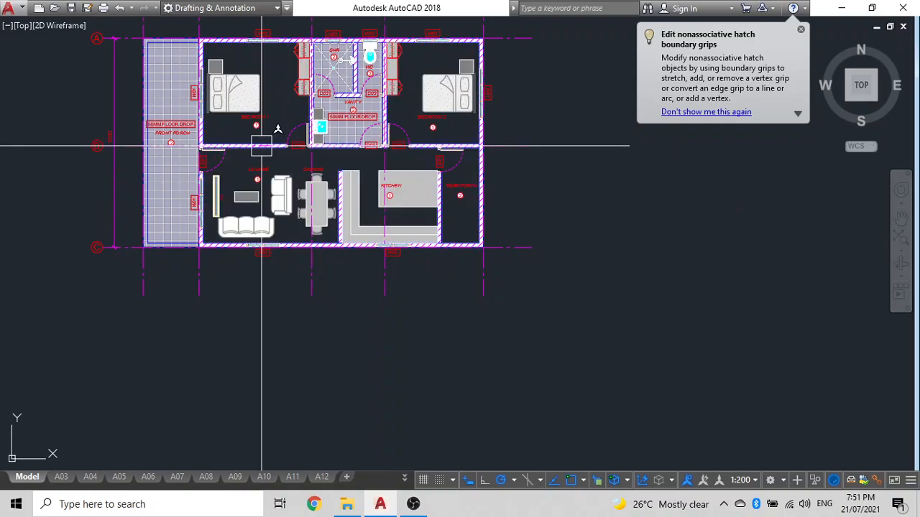
Delete the tile hatches of the bathroom area and the front porch
scroll(381, 122, "up", 5)
left_click(303, 138)
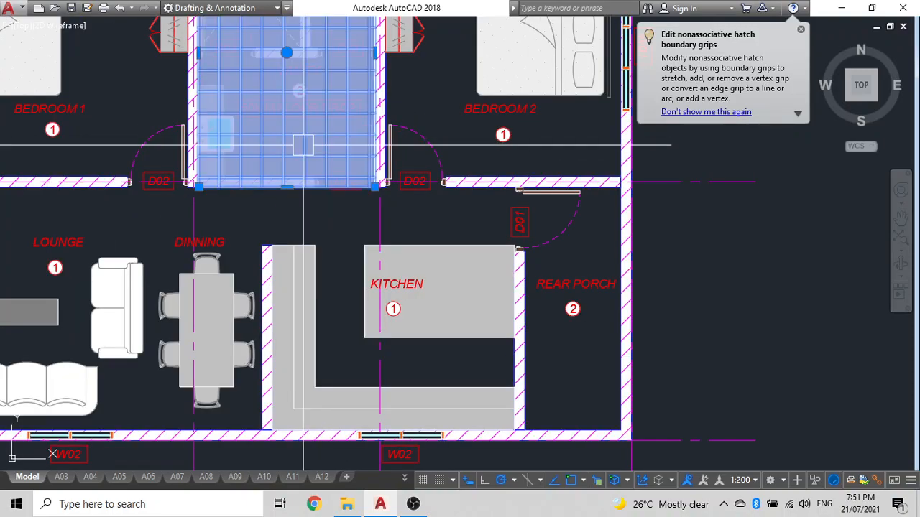
scroll(446, 196, "down", 2)
middle_click_drag(436, 197, 471, 204)
left_click(112, 123)
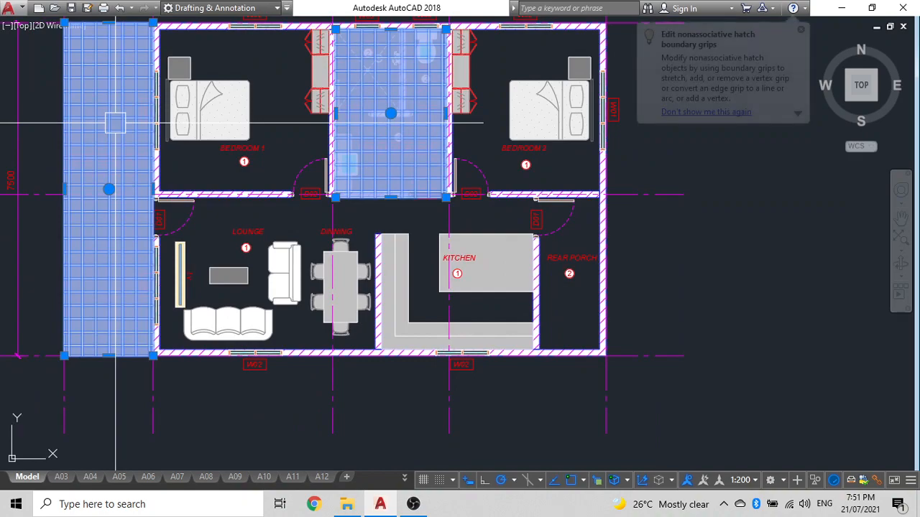
key("Delete")
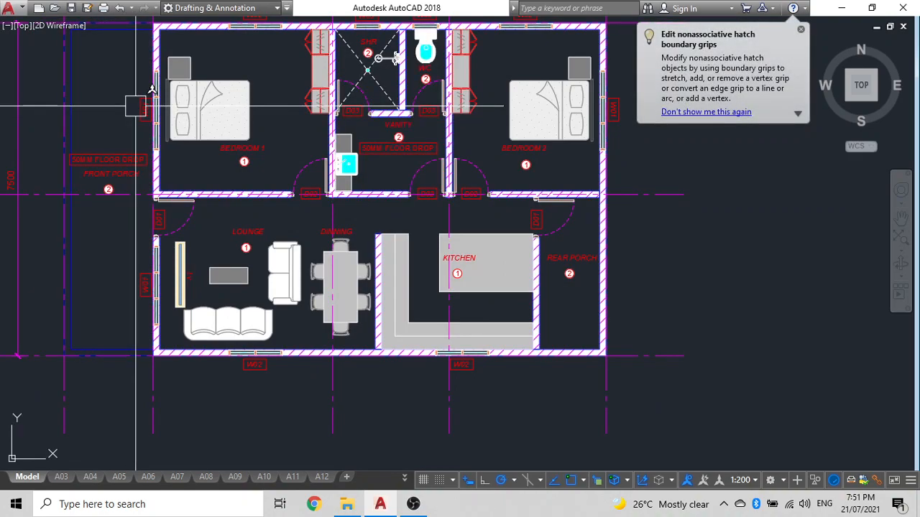
Undo the deletions of all the floor tile hatches
middle_click_drag(137, 106, 280, 211)
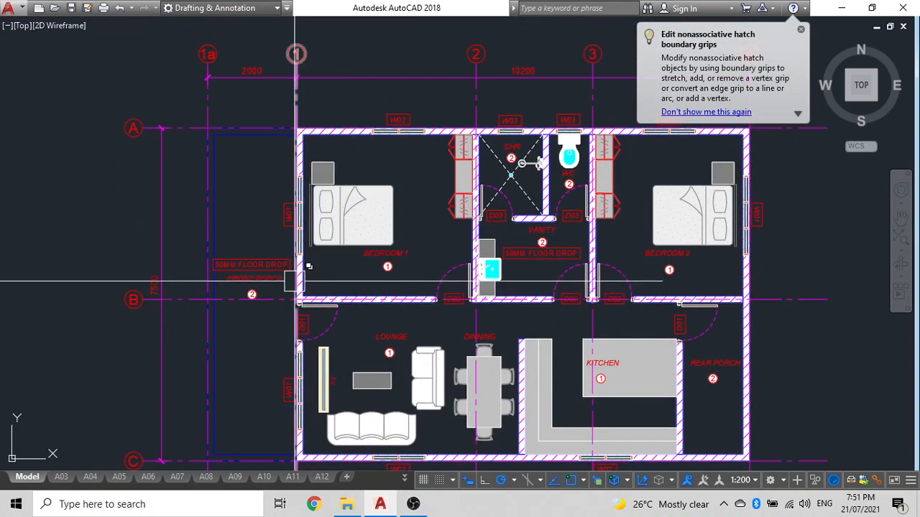
key("ctrl+z")
key("ctrl+z")
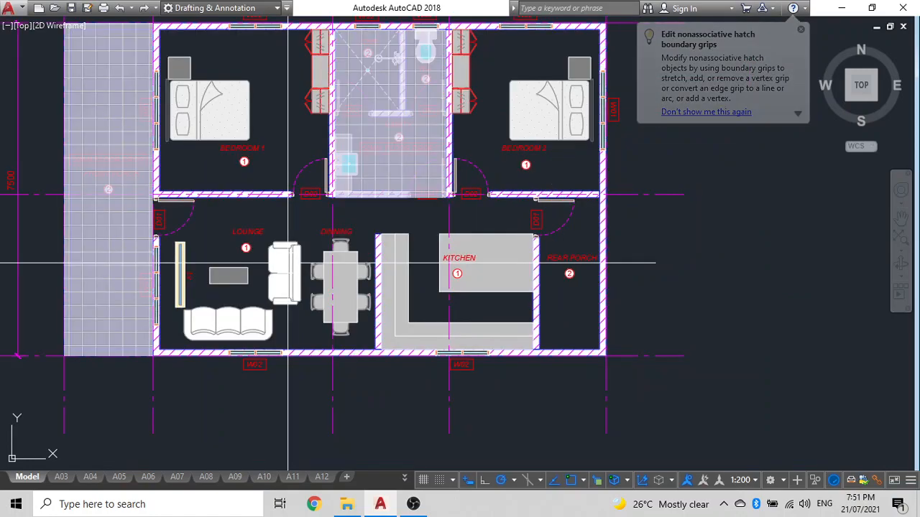
key("ctrl+z")
key("ctrl+z")
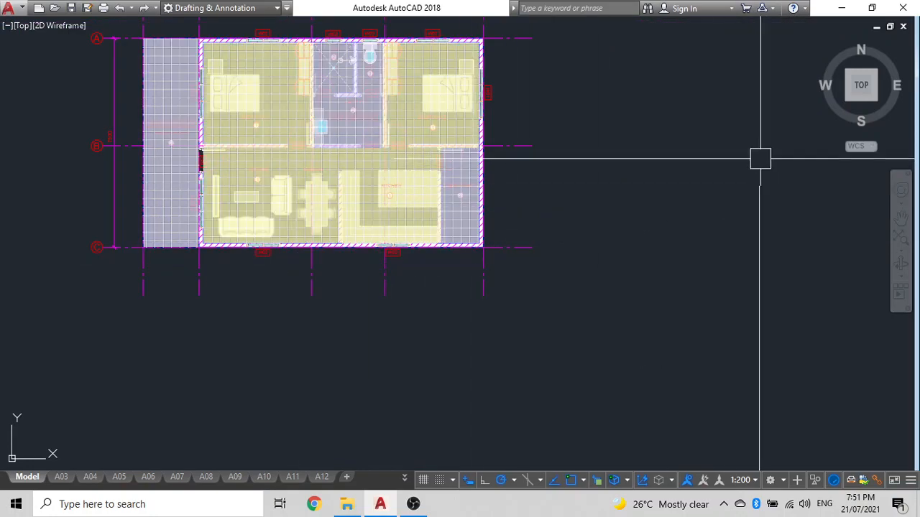
scroll(307, 157, "up", 2)
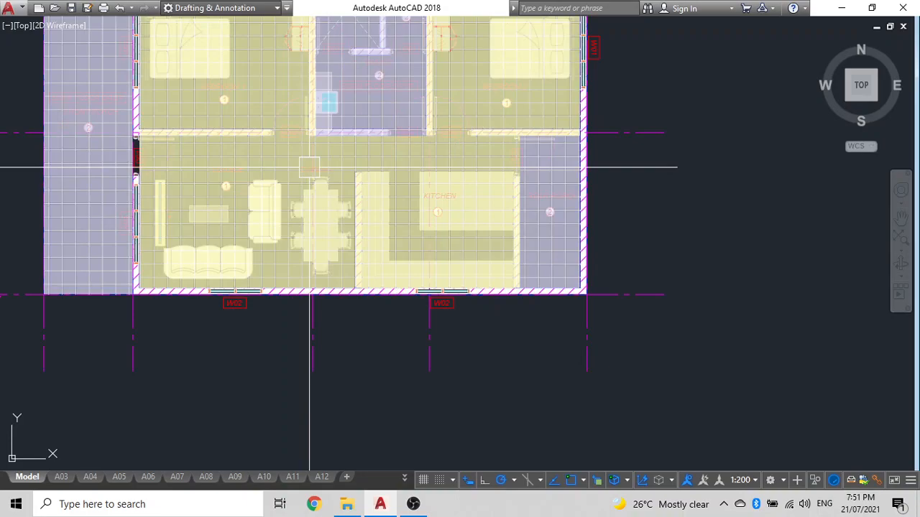
left_click(280, 229)
key("Escape")
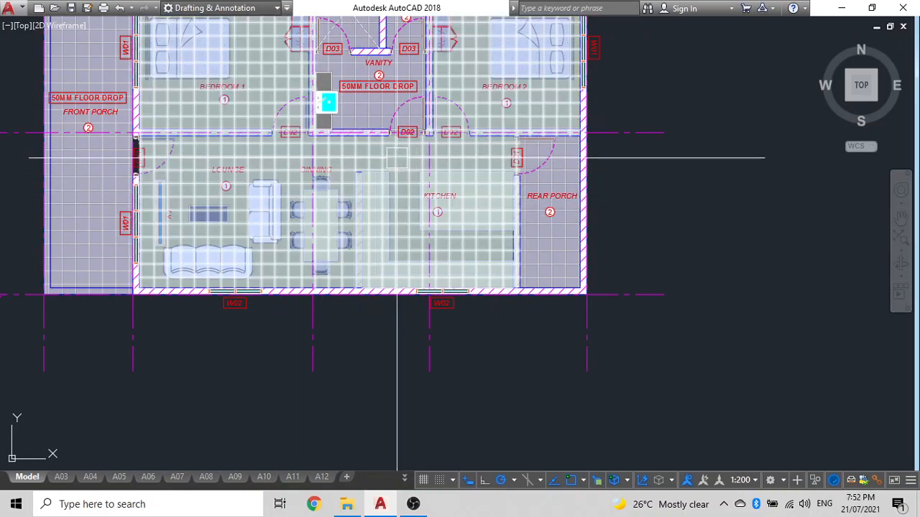
middle_click_drag(206, 151, 312, 263)
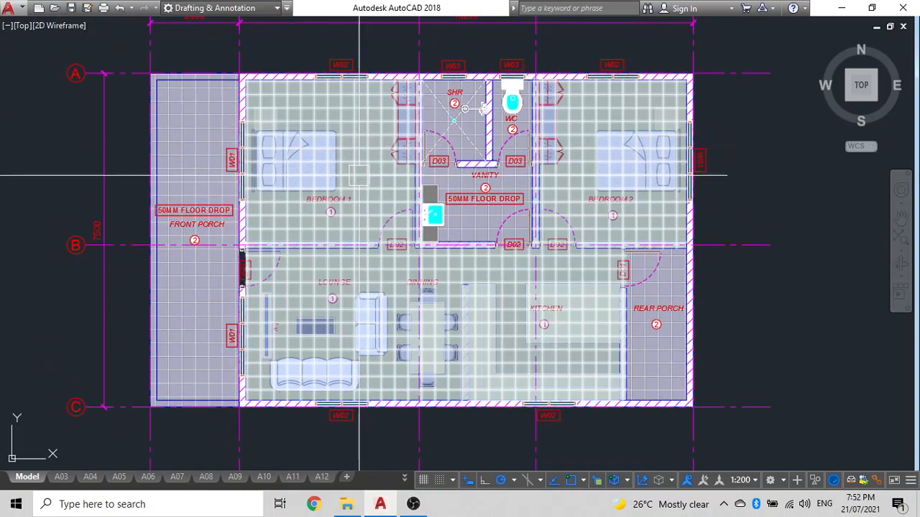
scroll(365, 172, "down", 2)
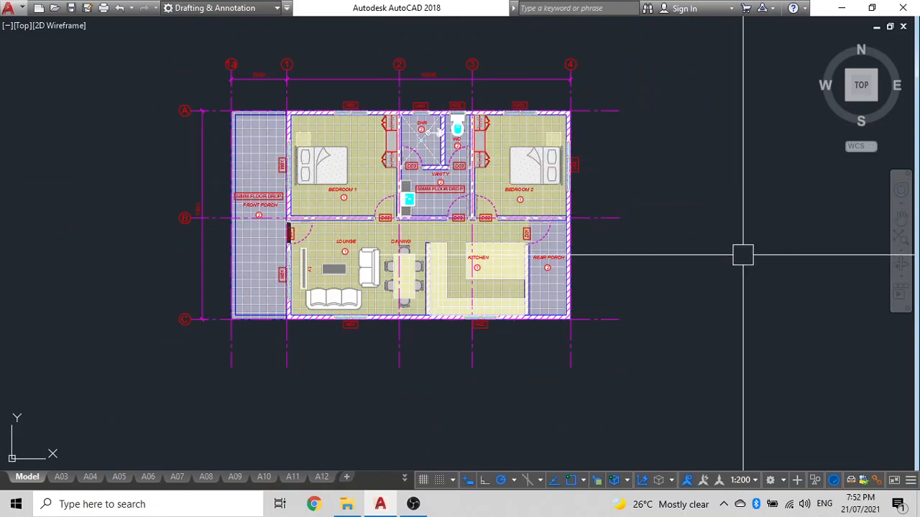
Check the layer list in the Layer Properties Manager and show the command line
type("la")
key("Return")
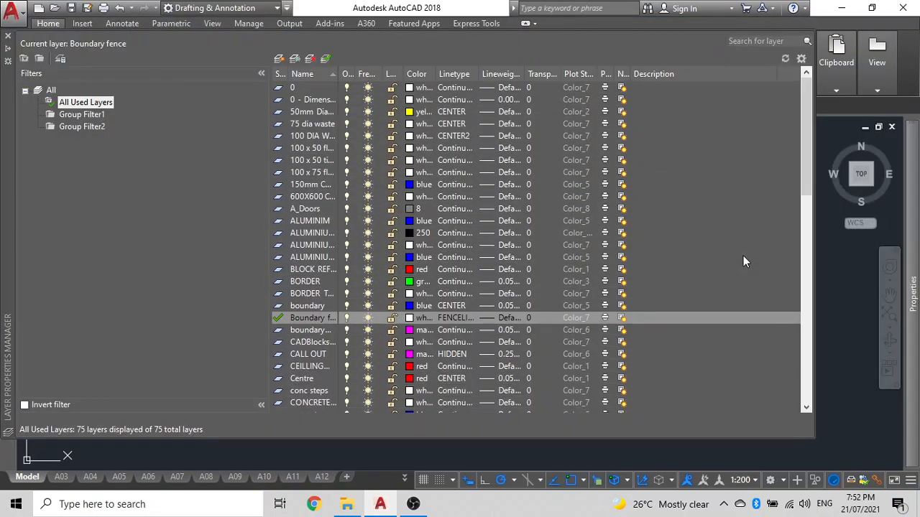
left_click(13, 33)
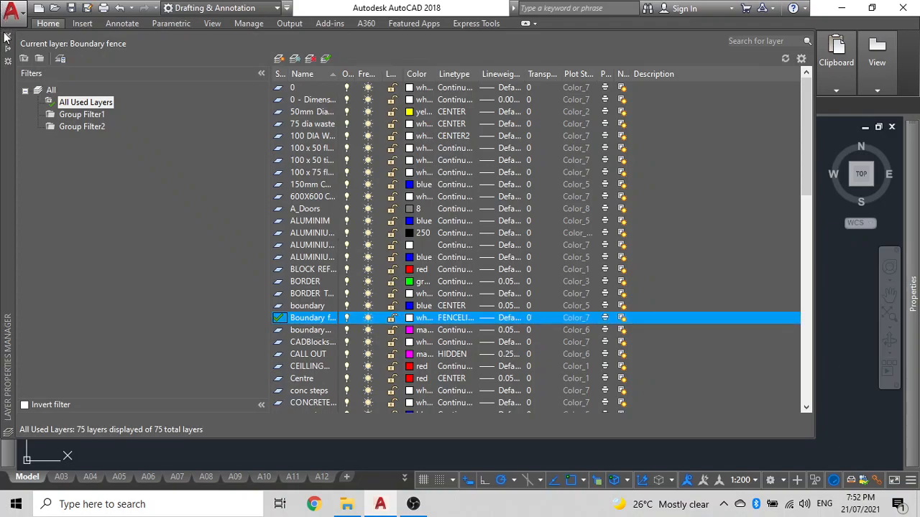
left_click(5, 38)
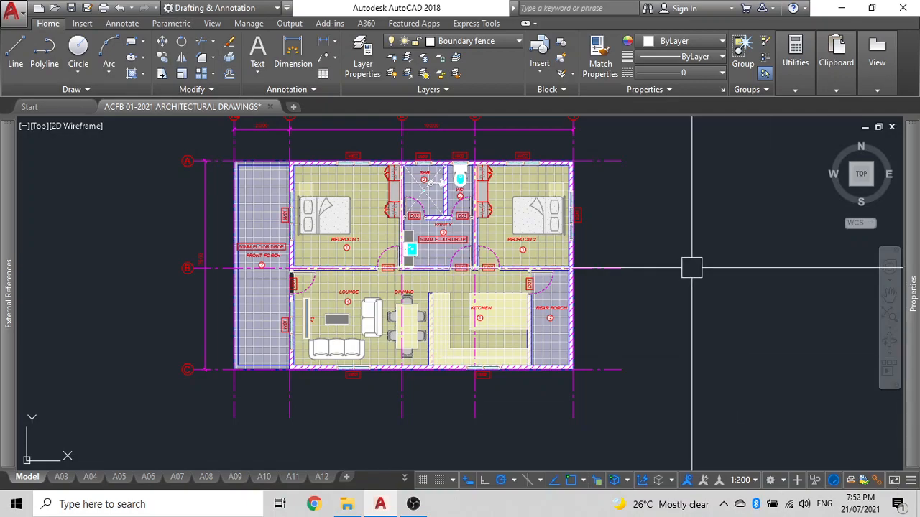
key("ctrl+9")
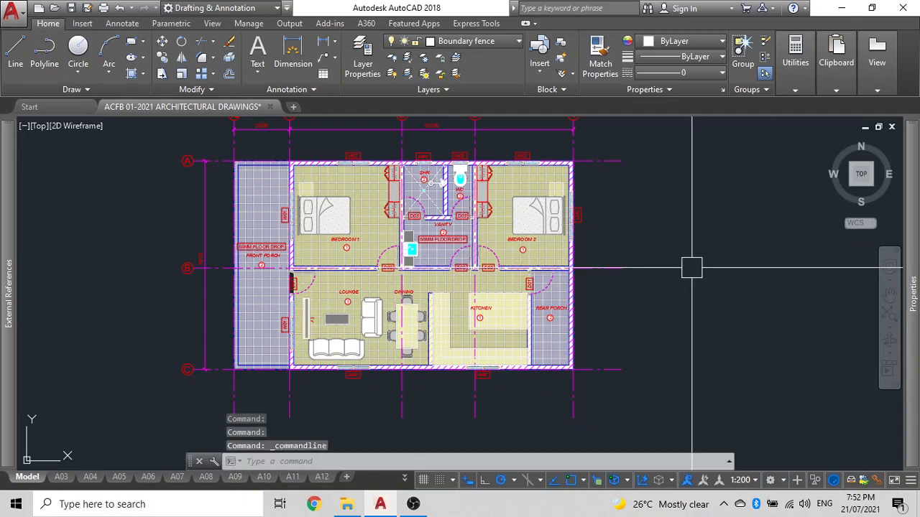
Set the transparency of the main-room, front porch, rear porch and bathroom floor hatches to 52
middle_click_drag(335, 170, 416, 198)
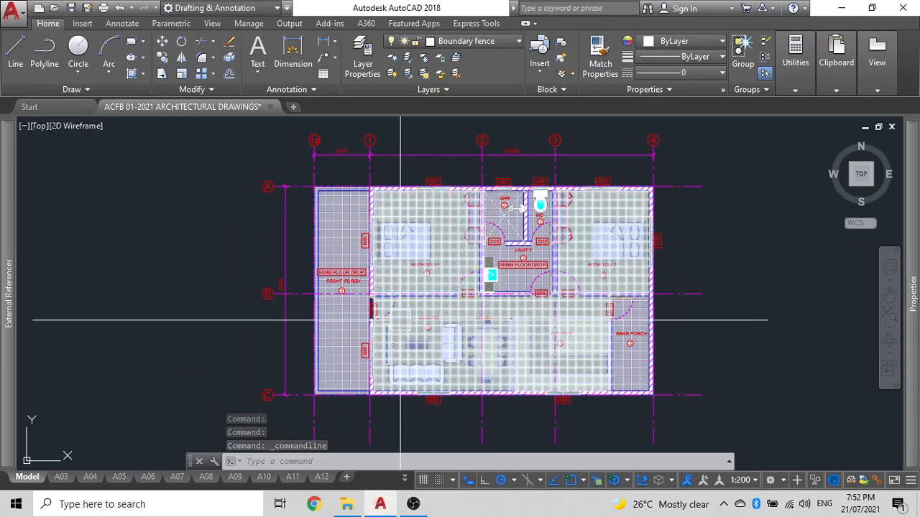
scroll(535, 281, "up", 3)
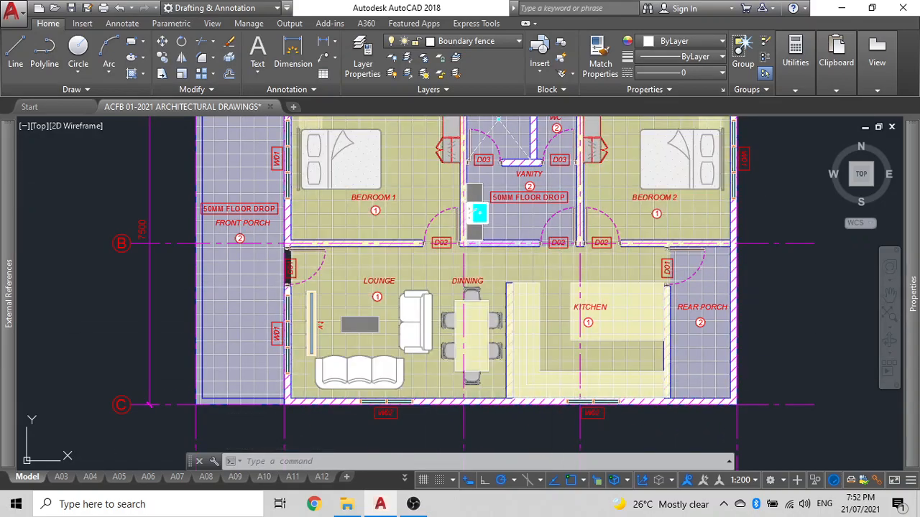
left_click(548, 283)
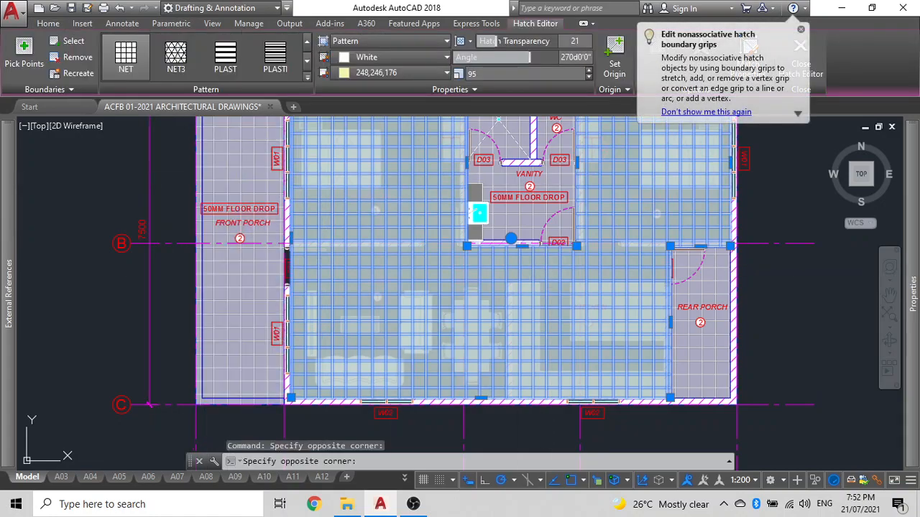
left_click(241, 287)
left_click(703, 358)
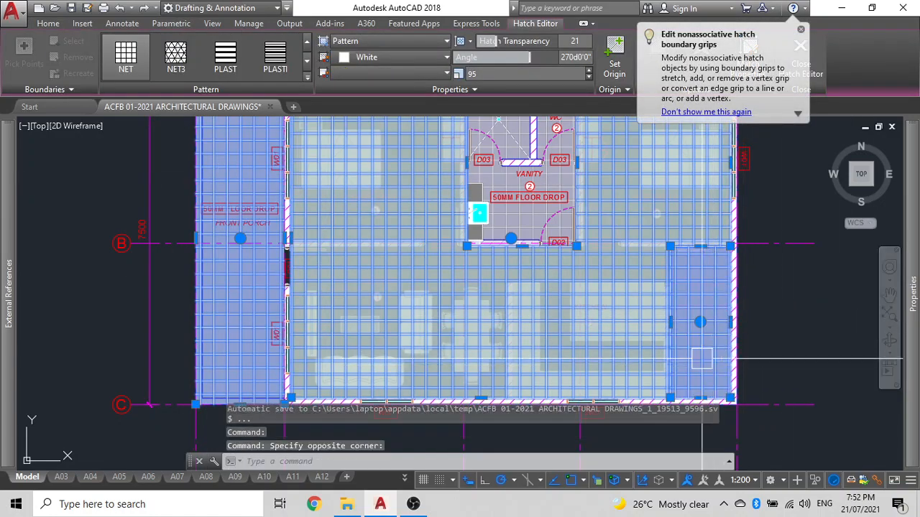
scroll(525, 235, "up", 6)
left_click(517, 199)
scroll(523, 245, "down", 9)
middle_click_drag(511, 209, 485, 274)
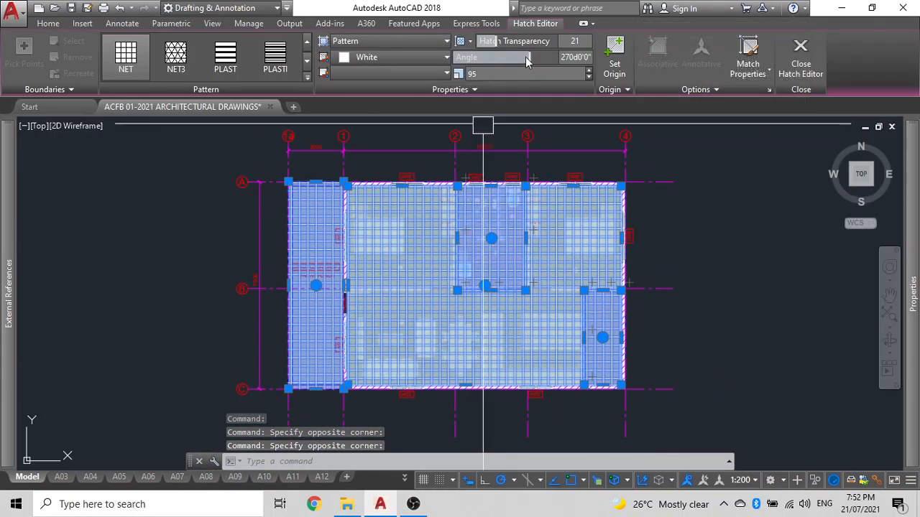
left_click_drag(507, 43, 532, 46)
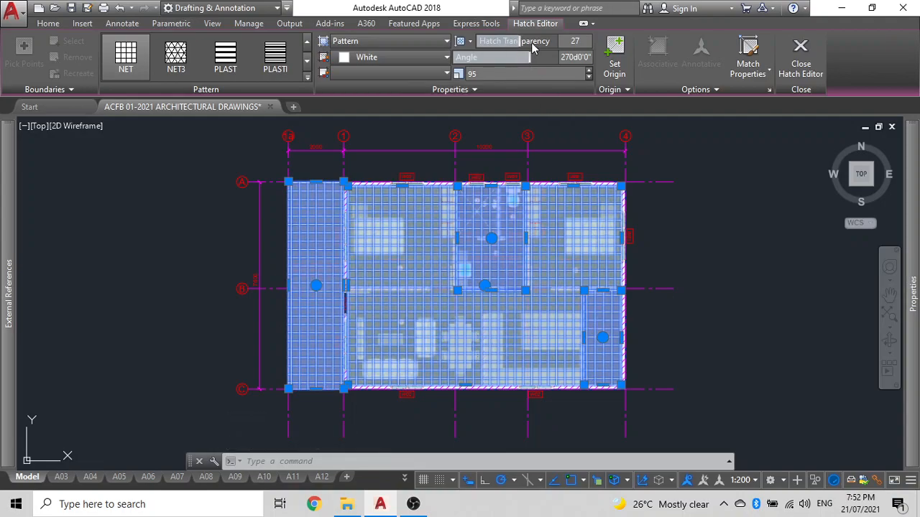
left_click(729, 244)
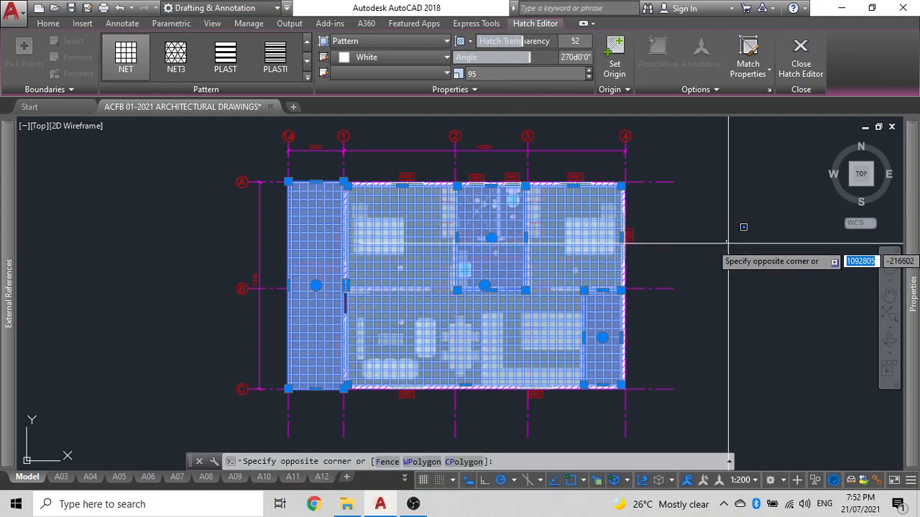
key("Escape")
key("Escape")
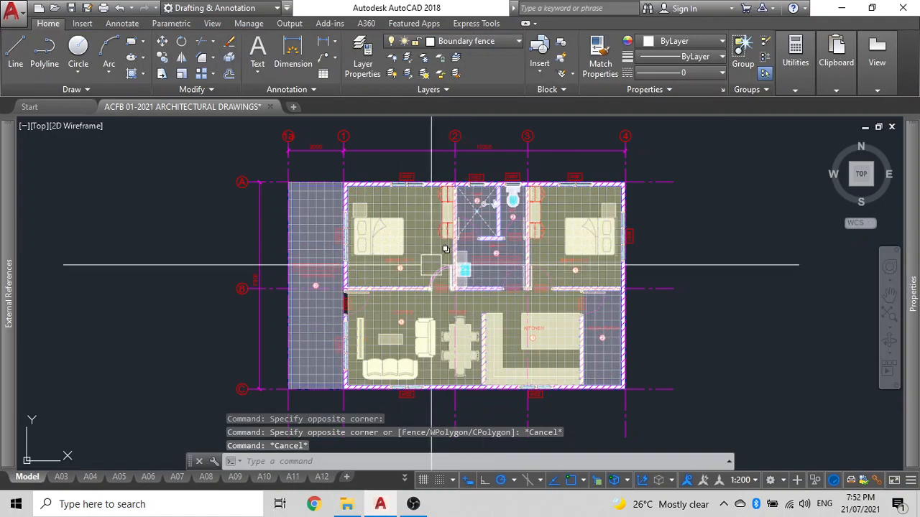
Regenerate the drawing and inspect the floor hatches, furniture and room labels across the plan
type("RE")
key("Return")
scroll(503, 370, "up", 4)
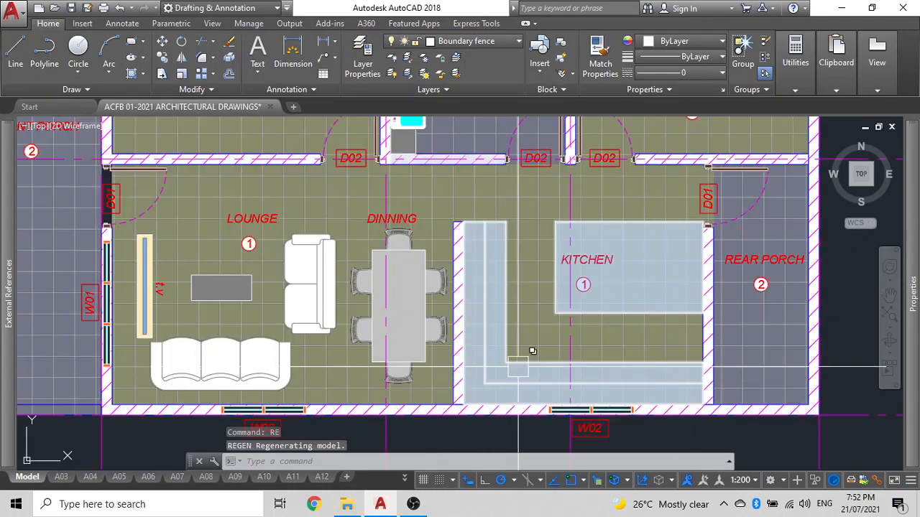
scroll(518, 368, "down", 4)
scroll(513, 252, "up", 3)
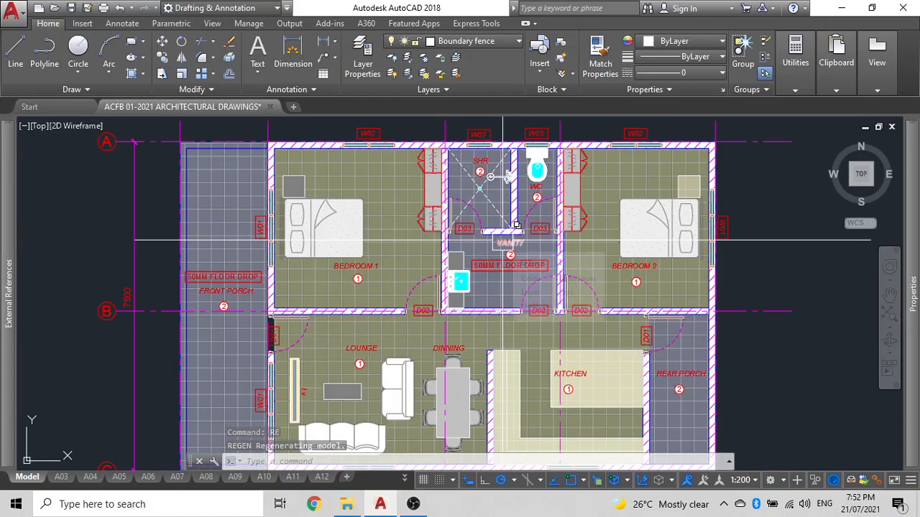
middle_click_drag(593, 268, 541, 165)
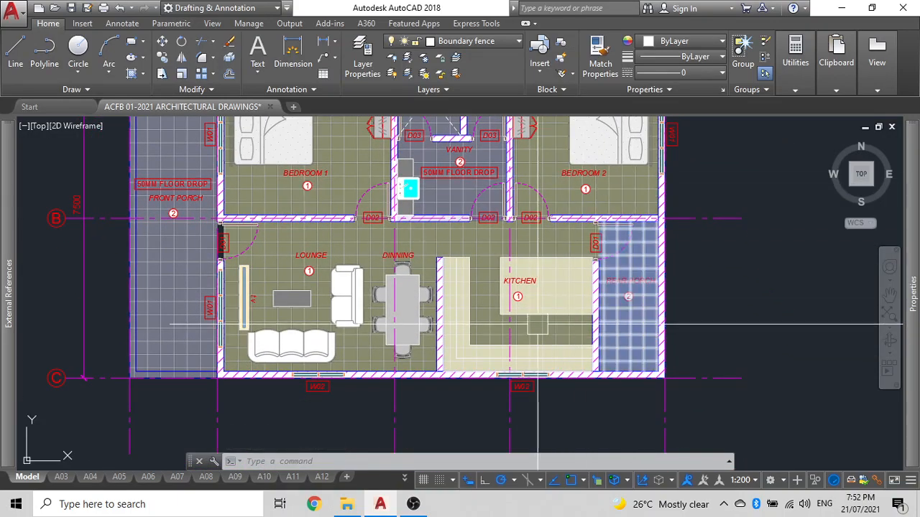
scroll(538, 326, "up", 2)
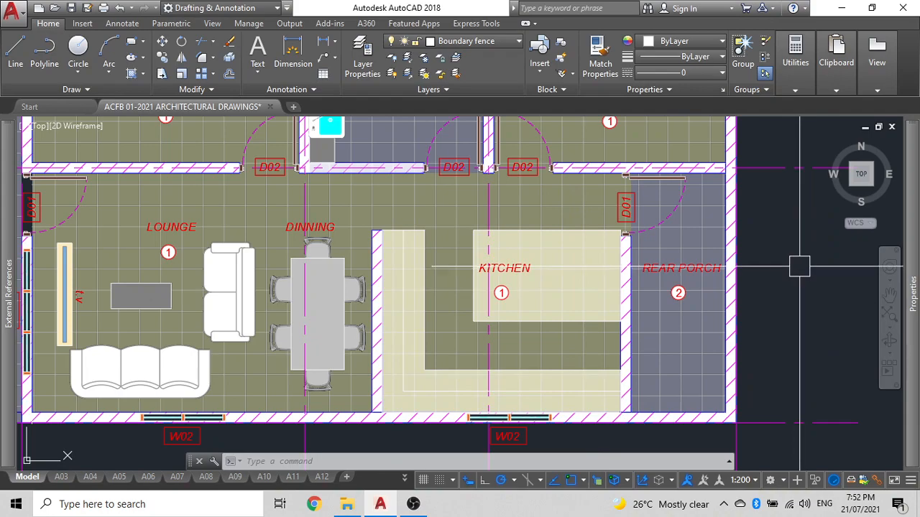
Check the settings of the main-room floor hatch and regenerate the drawing
left_click(591, 247)
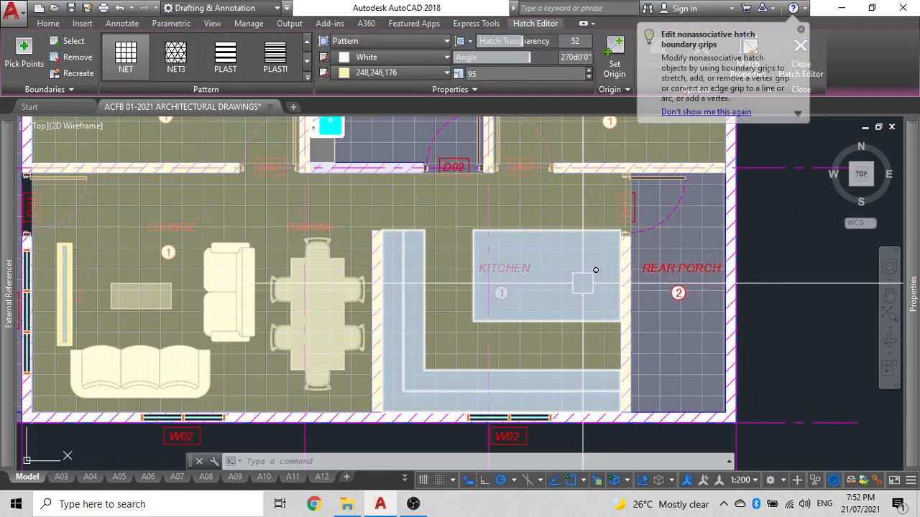
key("Escape")
scroll(503, 288, "down", 3)
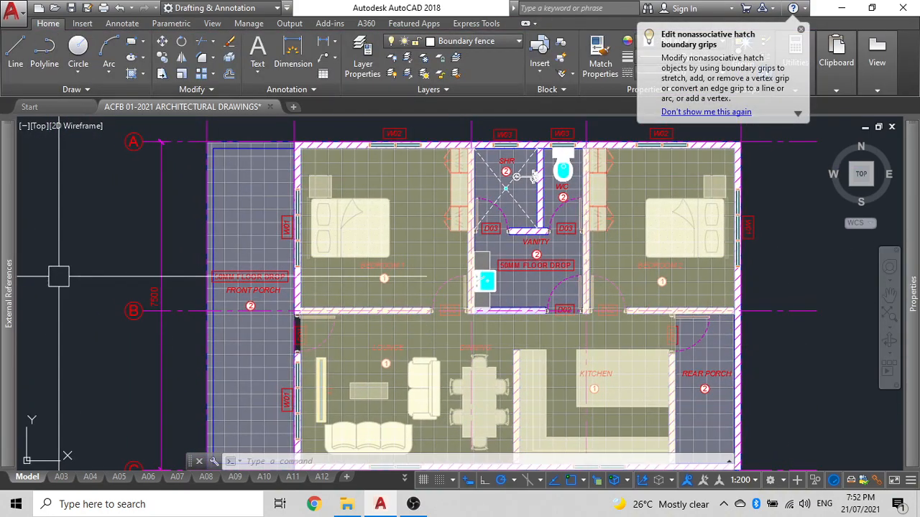
type("re")
key("Return")
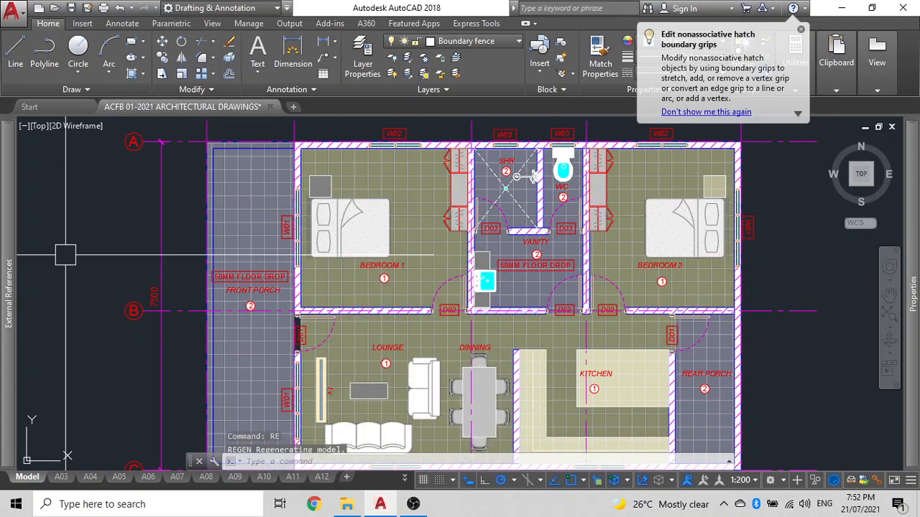
scroll(401, 199, "down", 2)
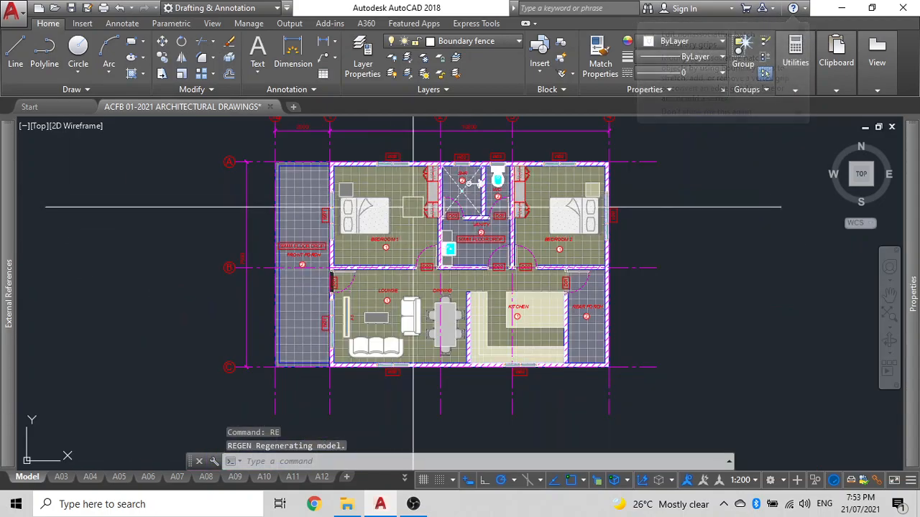
Delete the two horizontal dimensions above the plan and the vertical dimension beside the front porch
middle_click_drag(400, 199, 499, 292)
left_click(524, 223)
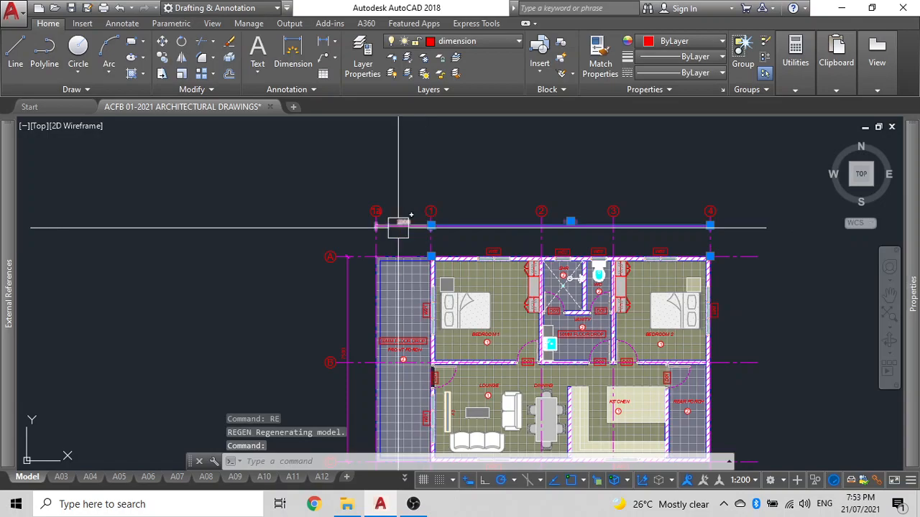
left_click(347, 296)
middle_click_drag(302, 386, 334, 276)
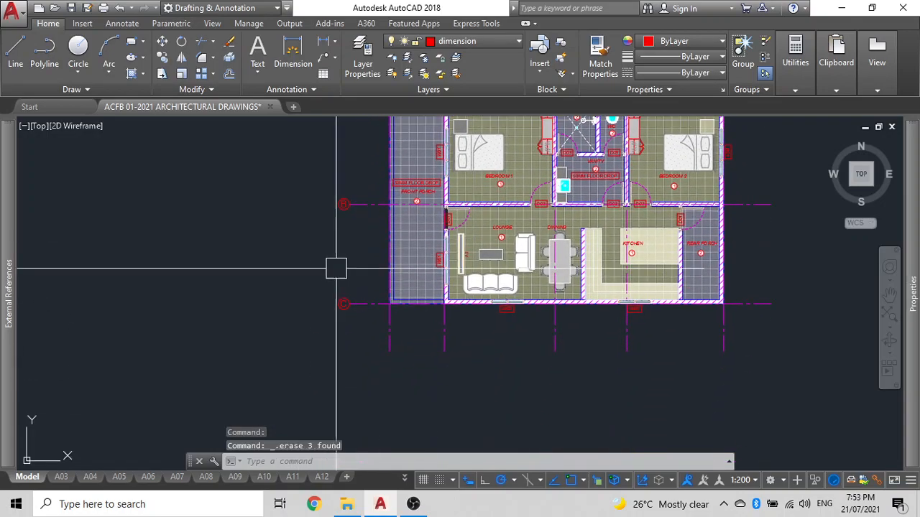
Set the model space annotation scale to 1:60
middle_click_drag(383, 301, 338, 376)
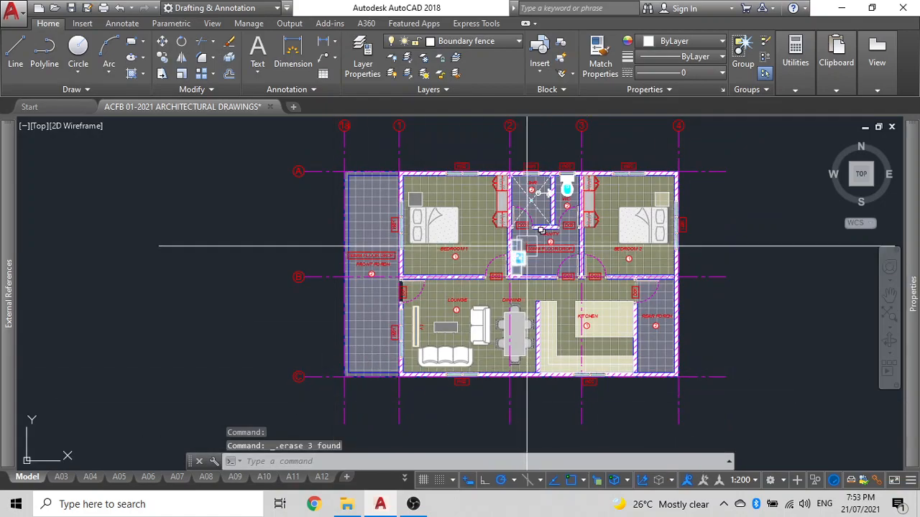
left_click(753, 482)
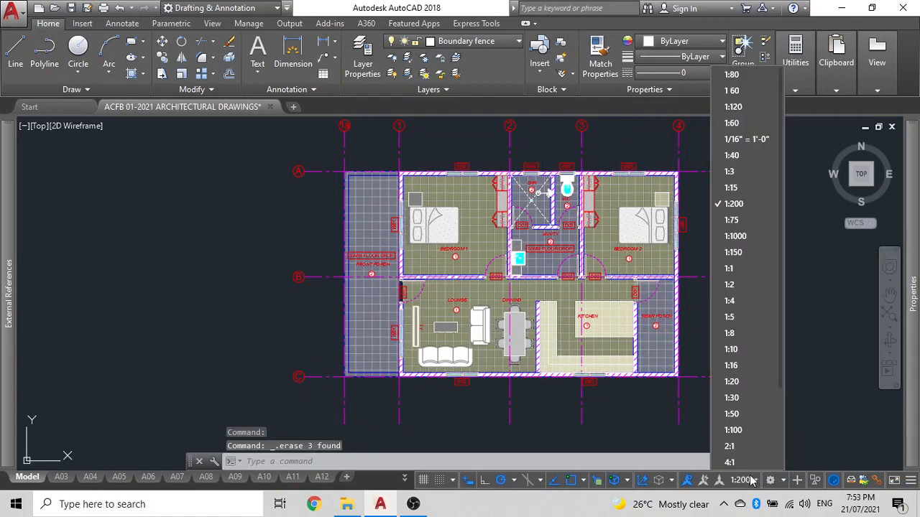
left_click(733, 123)
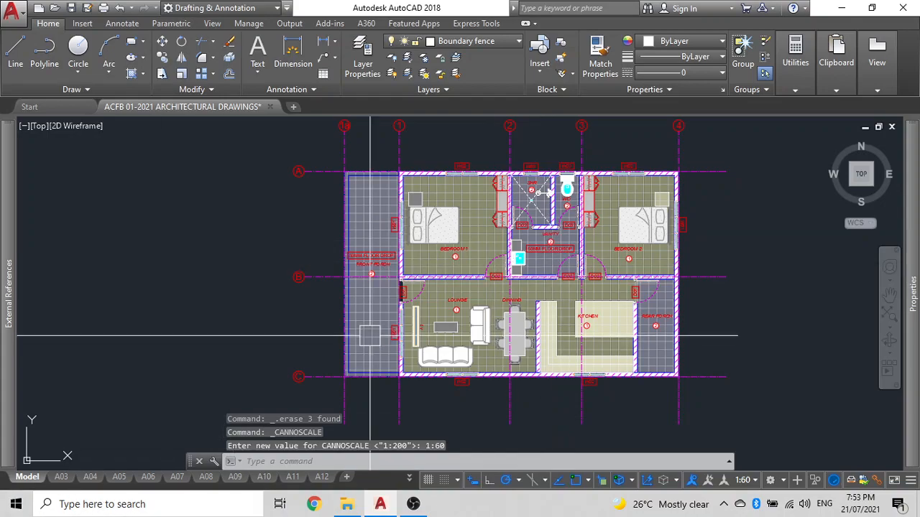
Add the 1:60 annotation scale to all the numbered and lettered grid lines of the plan
middle_click_drag(537, 169, 534, 245)
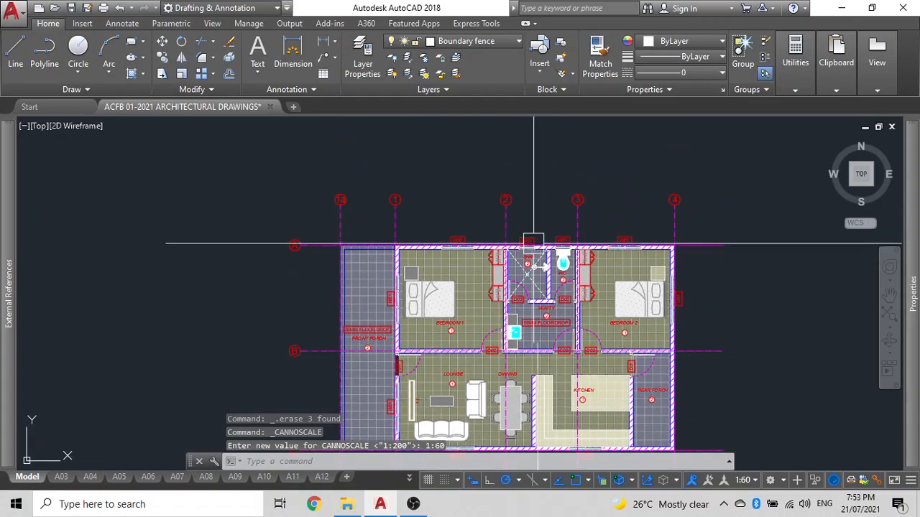
left_click(696, 212)
left_click(225, 192)
scroll(456, 122, "down", 2)
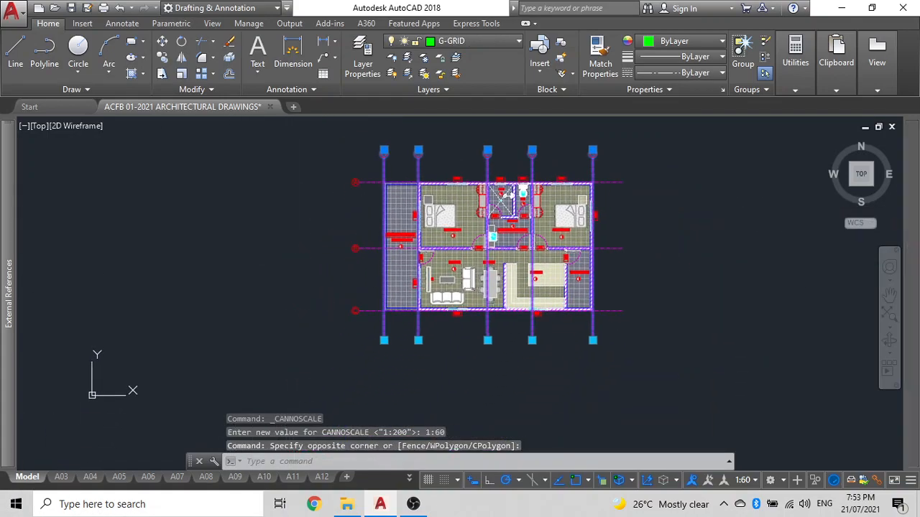
left_click(366, 338)
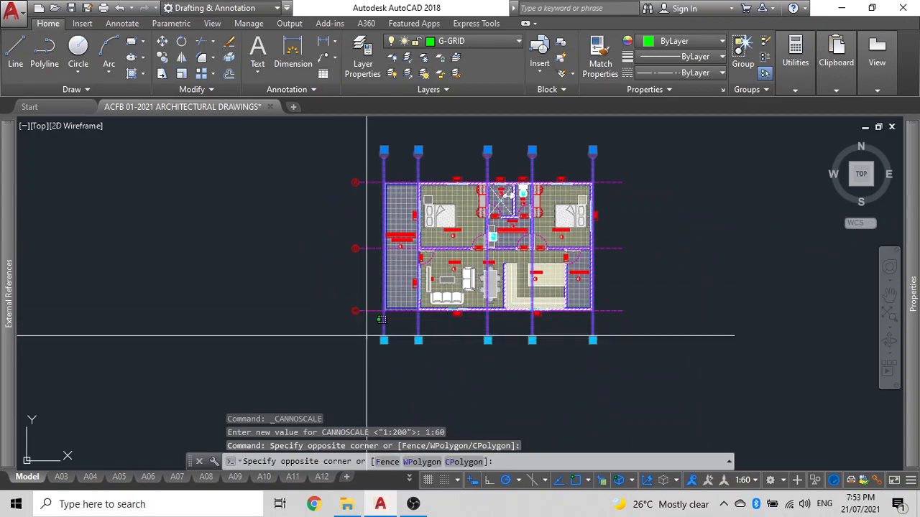
left_click(340, 151)
key("ctrl+1")
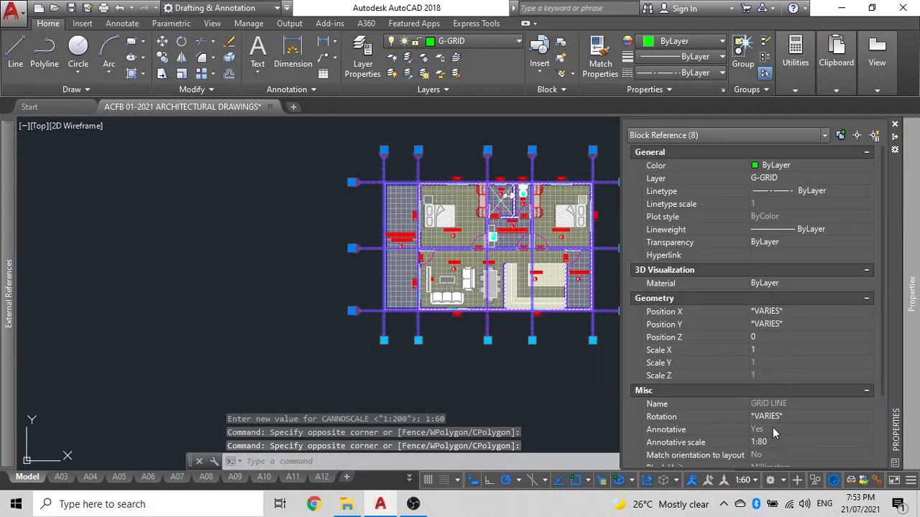
left_click(867, 442)
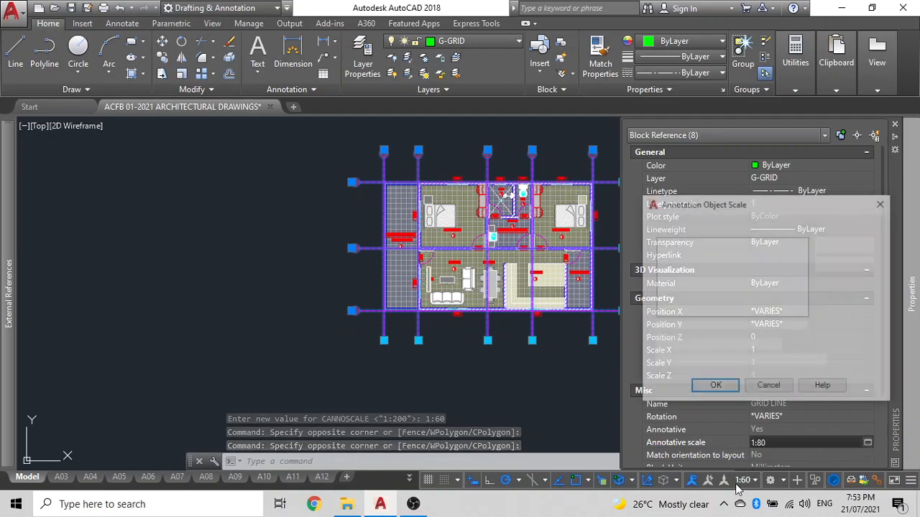
left_click(841, 248)
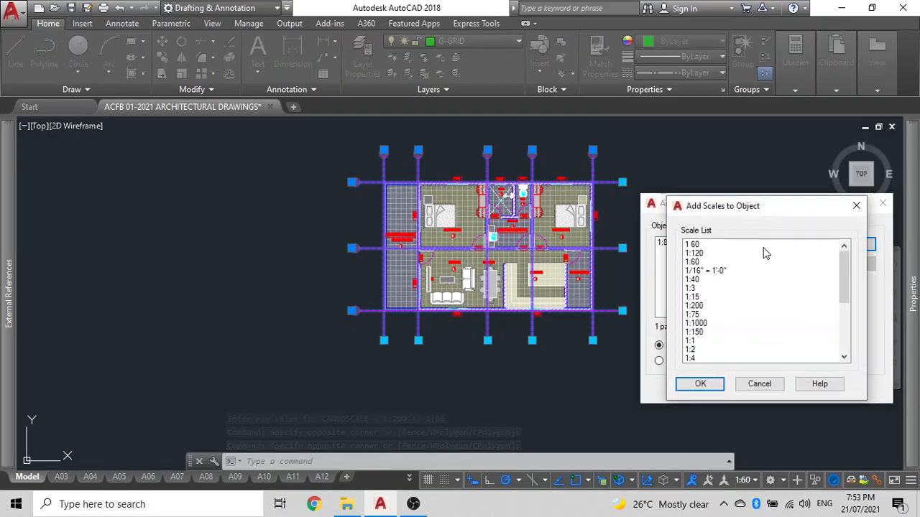
left_click(701, 384)
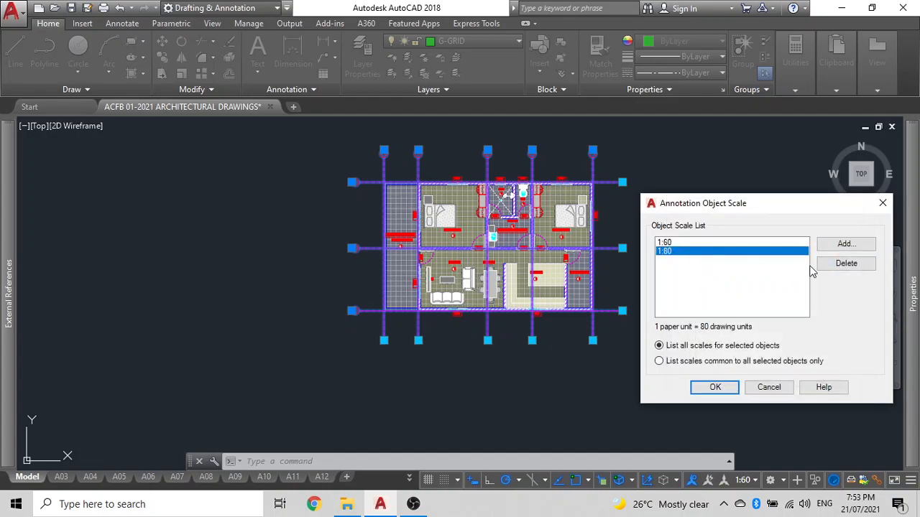
left_click(719, 388)
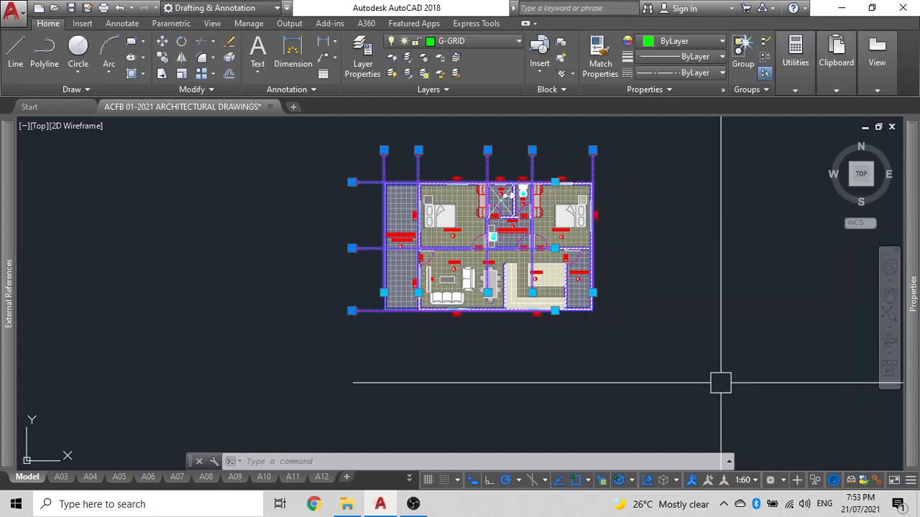
key("Escape")
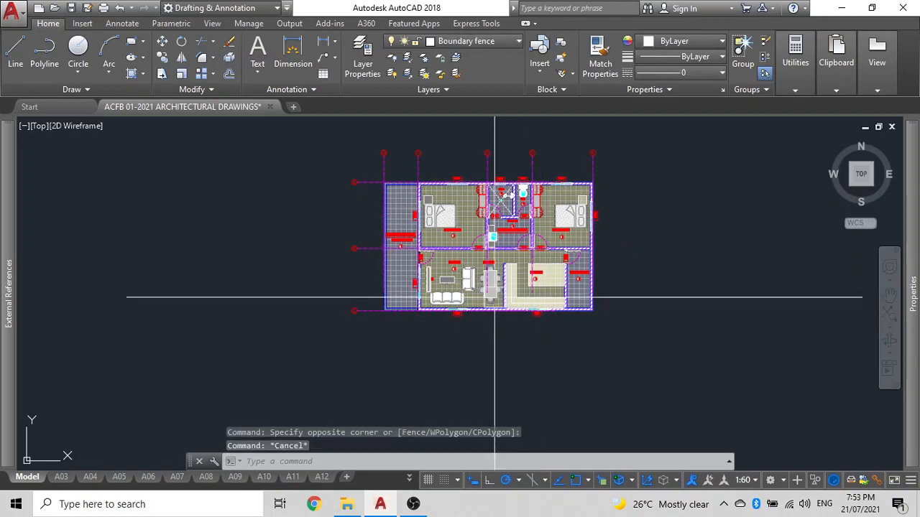
Select the whole plan, filter it to multiline text, and add the 1:60 annotation scale to those labels
left_click(633, 367)
left_click(338, 143)
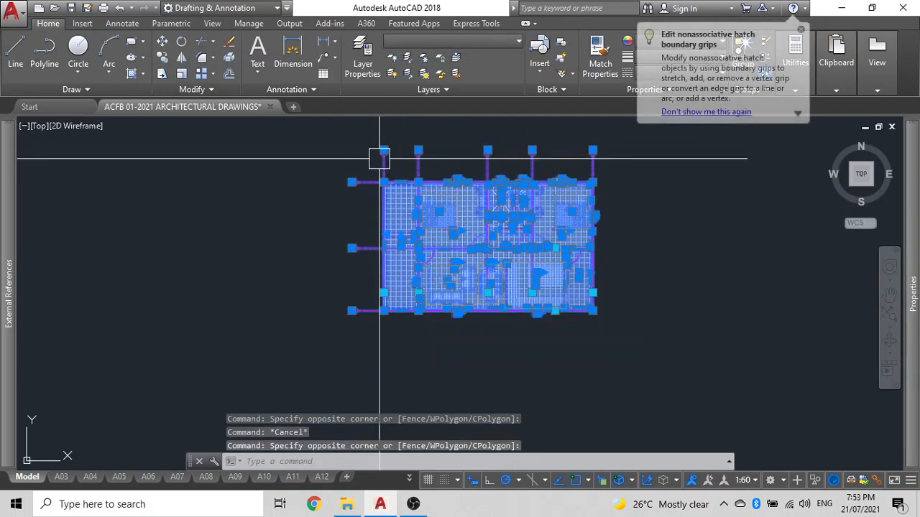
mouse_move(913, 244)
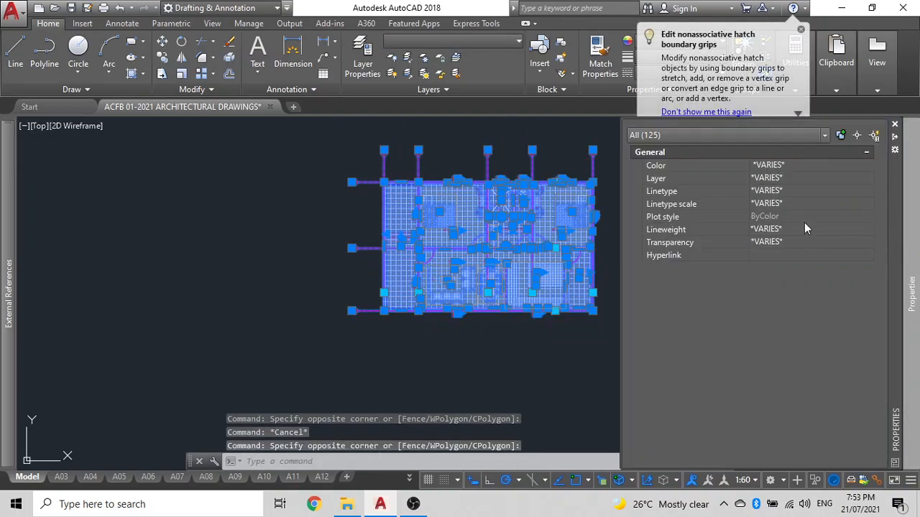
left_click(825, 135)
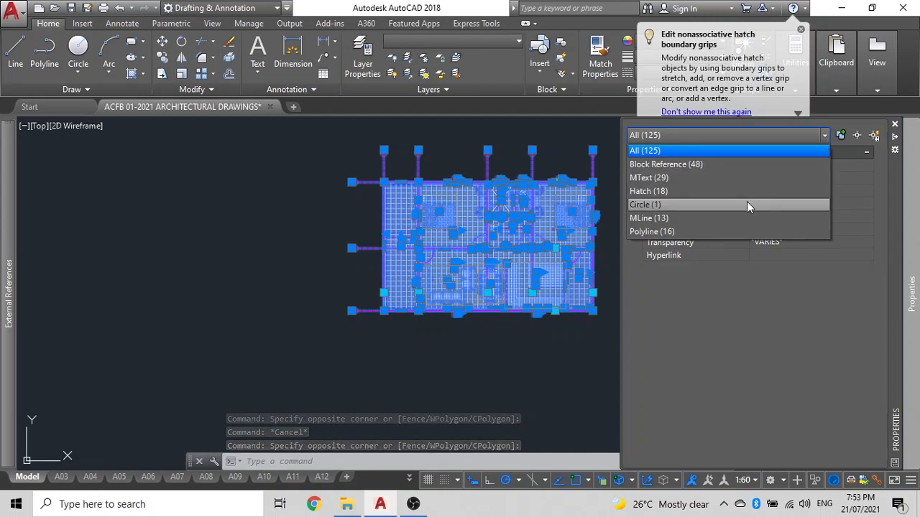
left_click(735, 216)
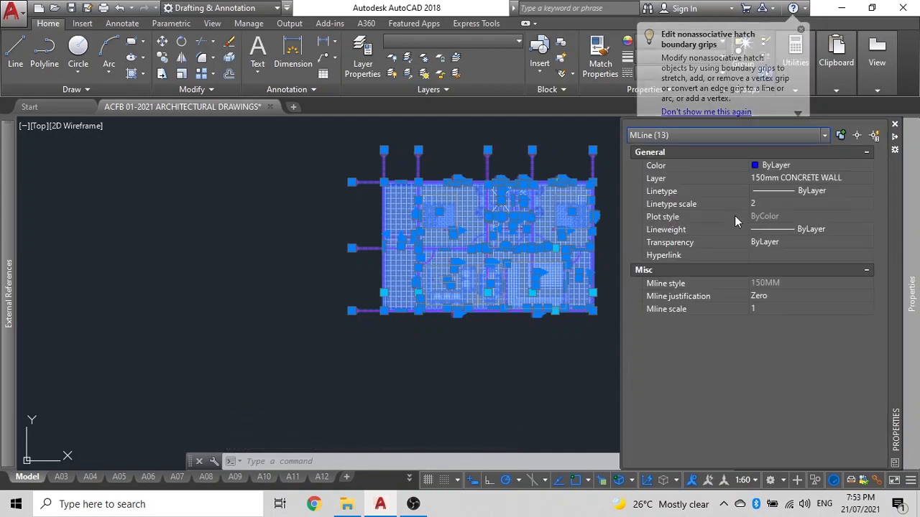
left_click(824, 136)
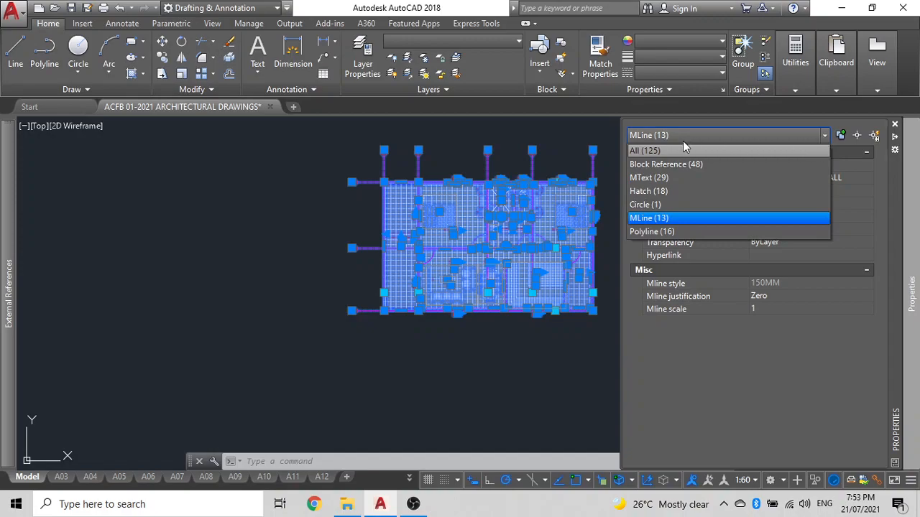
left_click(670, 177)
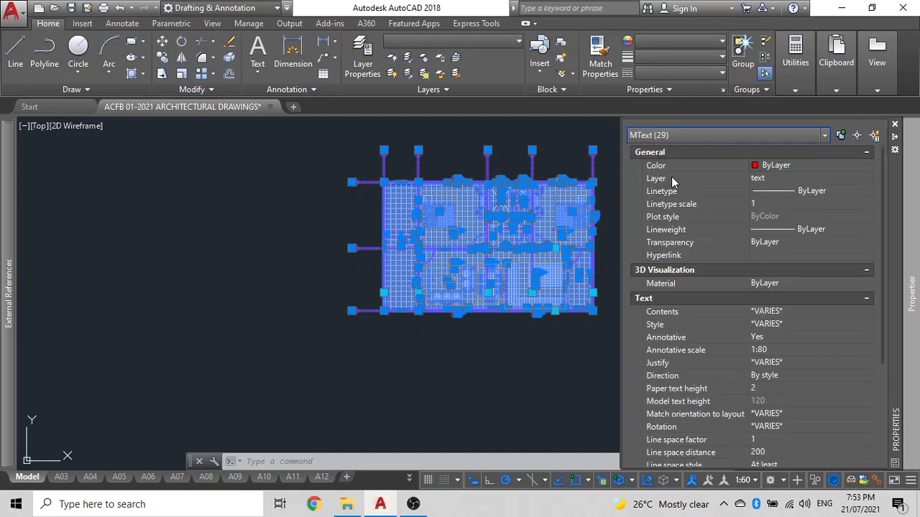
left_click(768, 349)
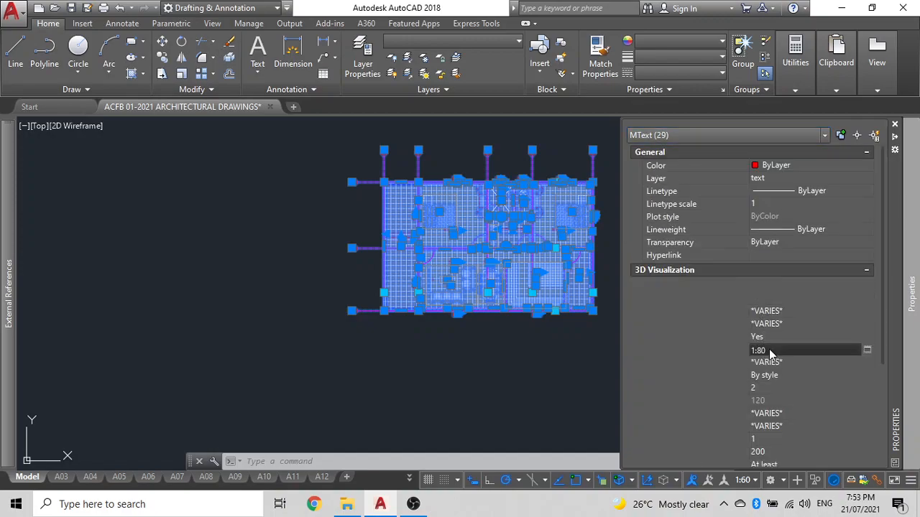
left_click(868, 352)
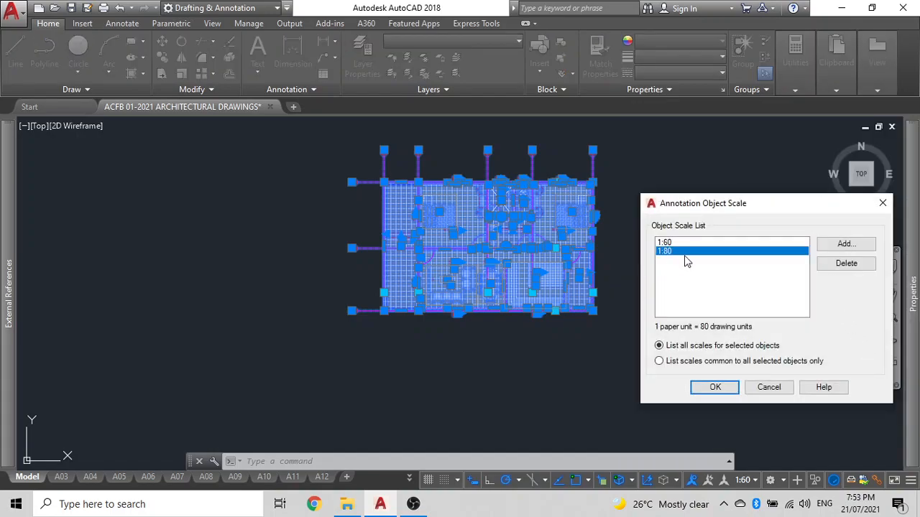
left_click(714, 388)
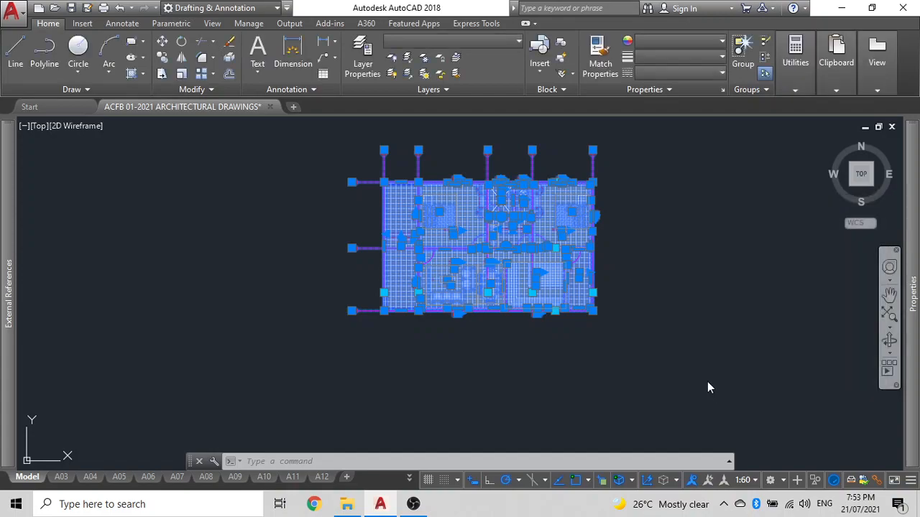
left_click(701, 239)
key("Escape")
key("Escape")
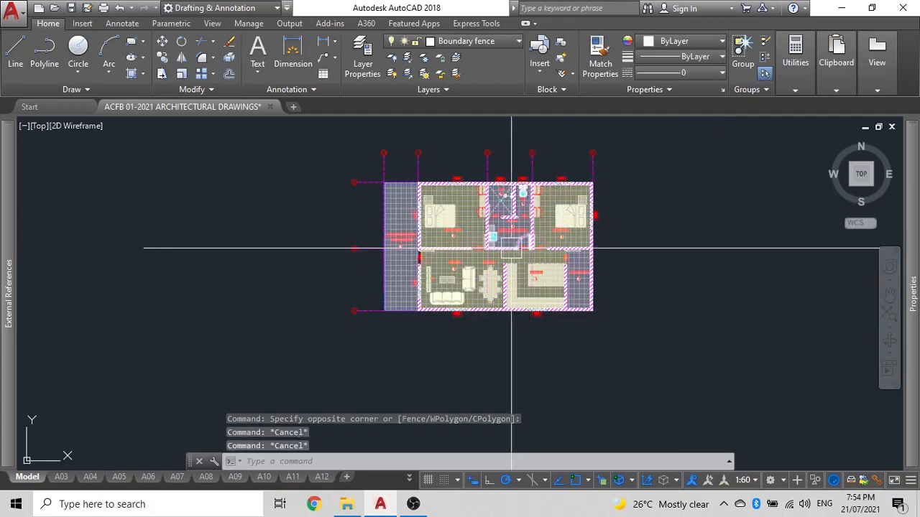
Regenerate the drawing and check the properties of the LOUNGE label
type("RE")
key("Return")
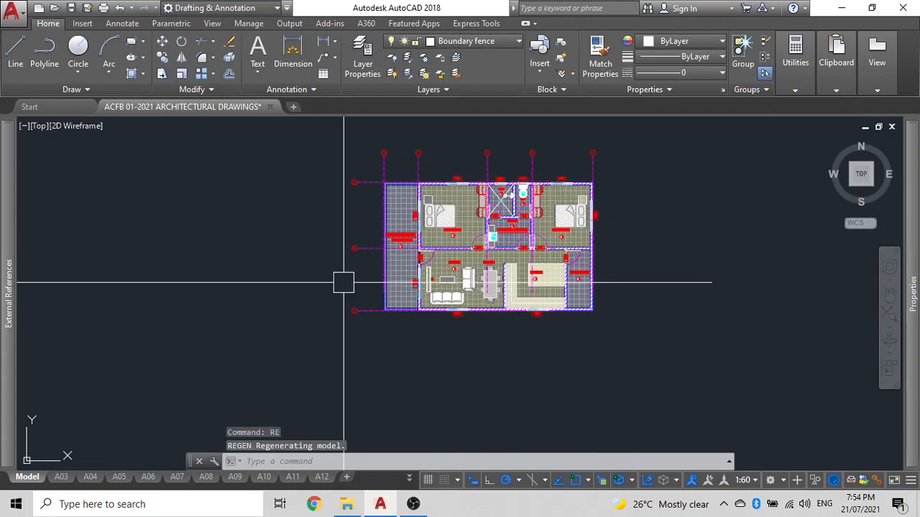
scroll(343, 273, "up", 8)
left_click(604, 216)
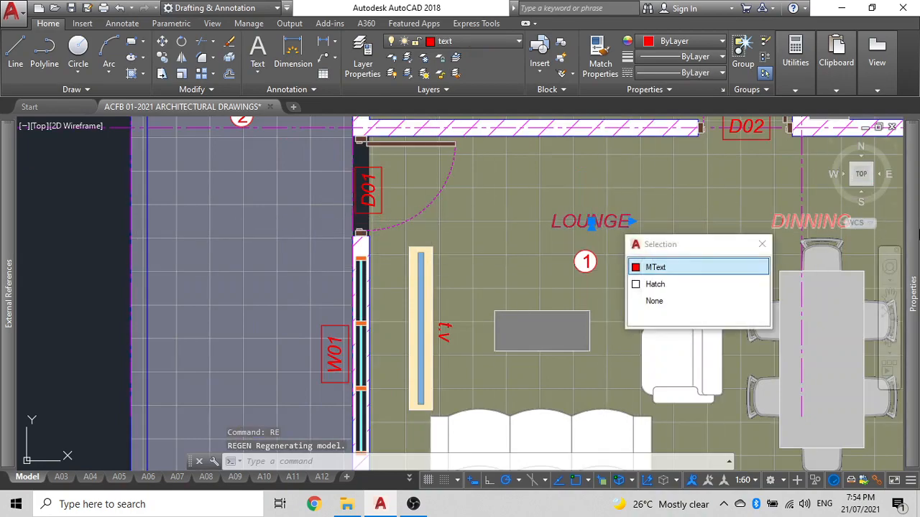
left_click(690, 263)
mouse_move(916, 245)
scroll(320, 245, "down", 6)
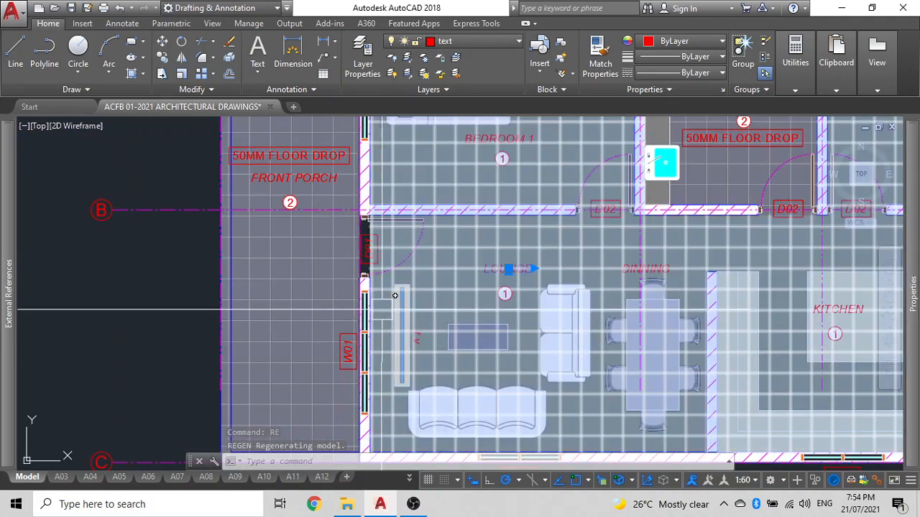
key("Escape")
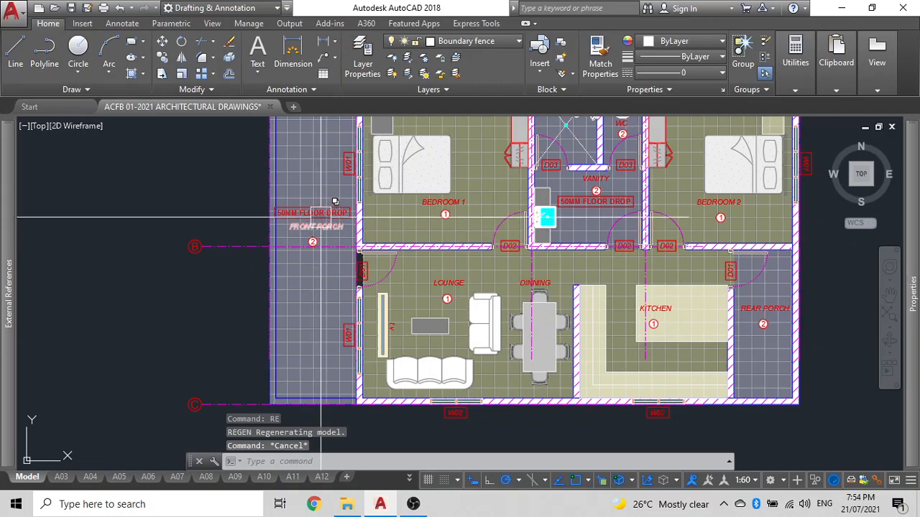
Check the properties of the FRONT PORCH and BEDROOM 1 labels
left_click(325, 223)
left_click(412, 318)
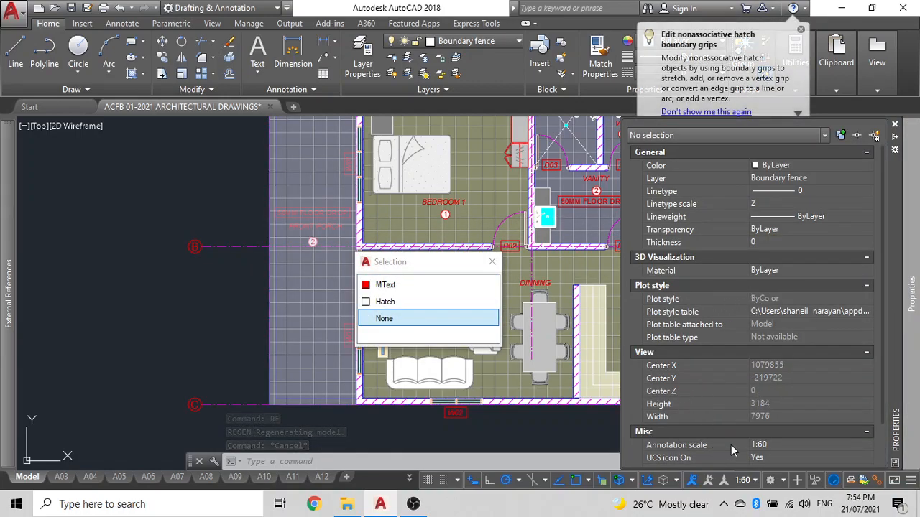
key("Escape")
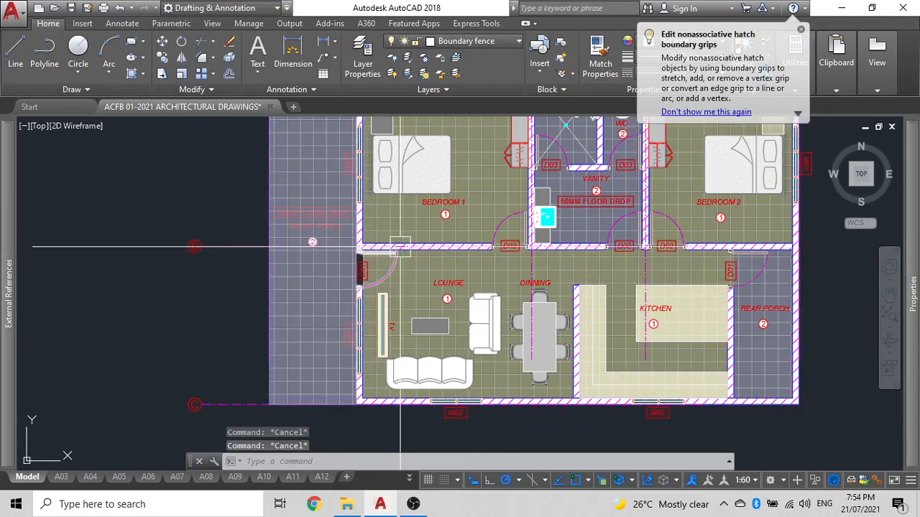
left_click(457, 201)
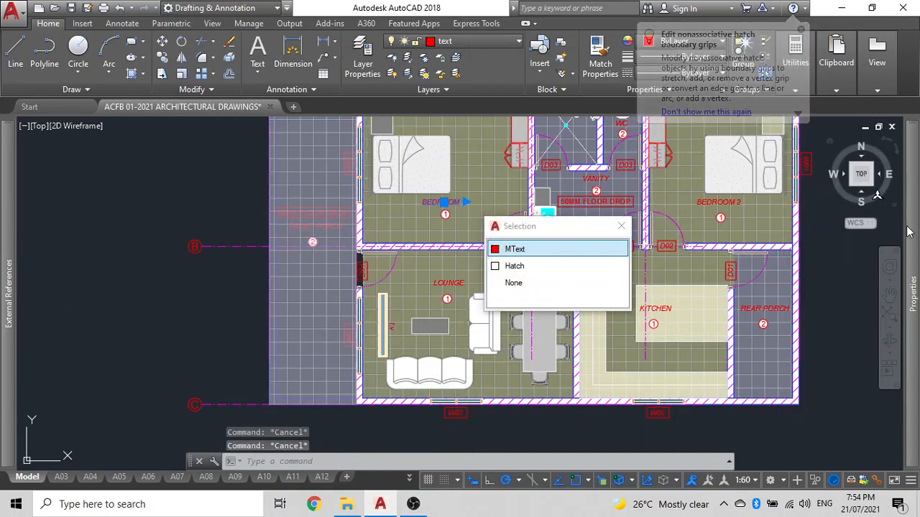
mouse_move(918, 266)
key("Escape")
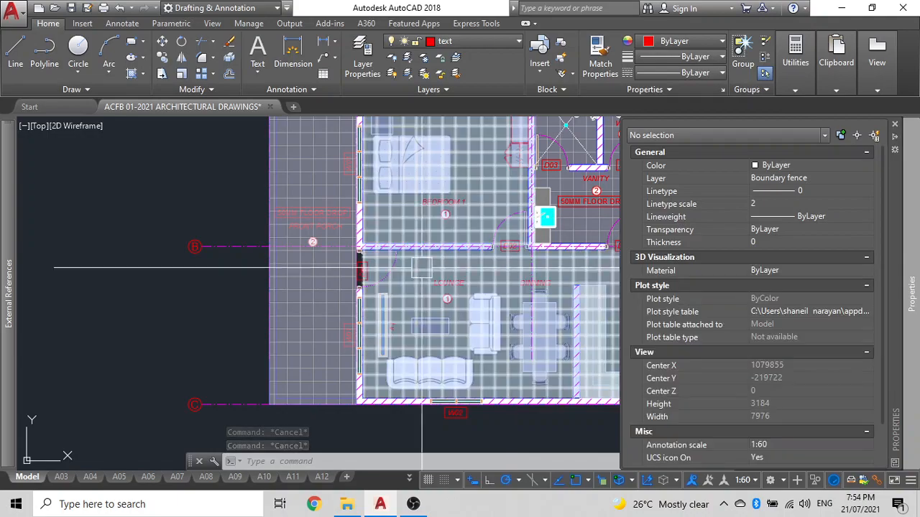
scroll(260, 253, "down", 3)
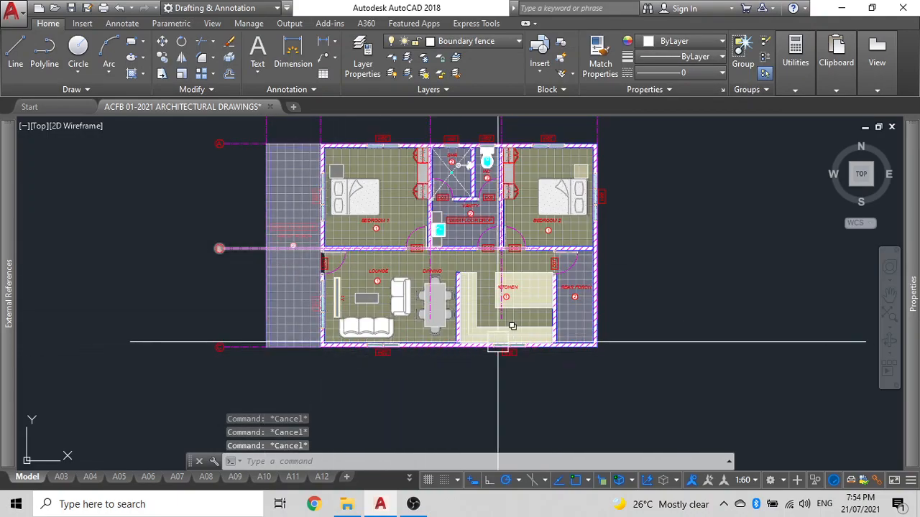
scroll(573, 329, "up", 2)
left_click(576, 341)
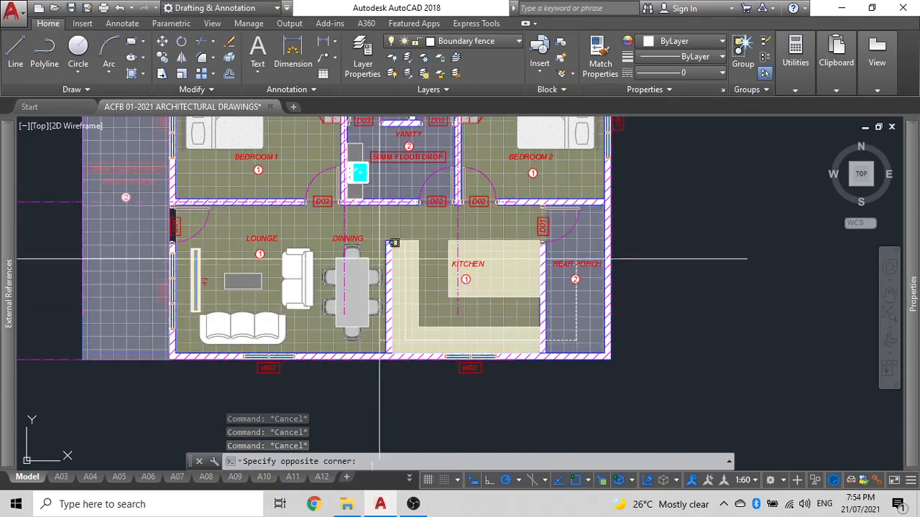
middle_click_drag(210, 144, 230, 285)
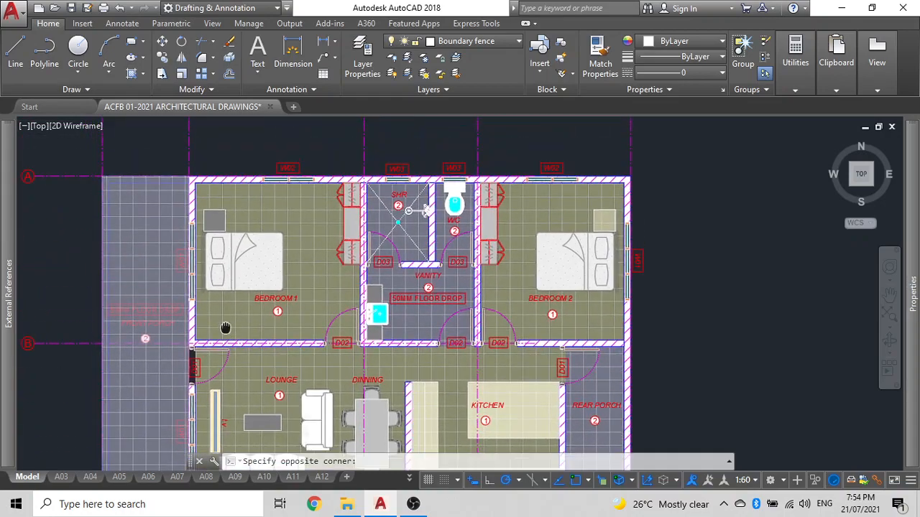
left_click(234, 176)
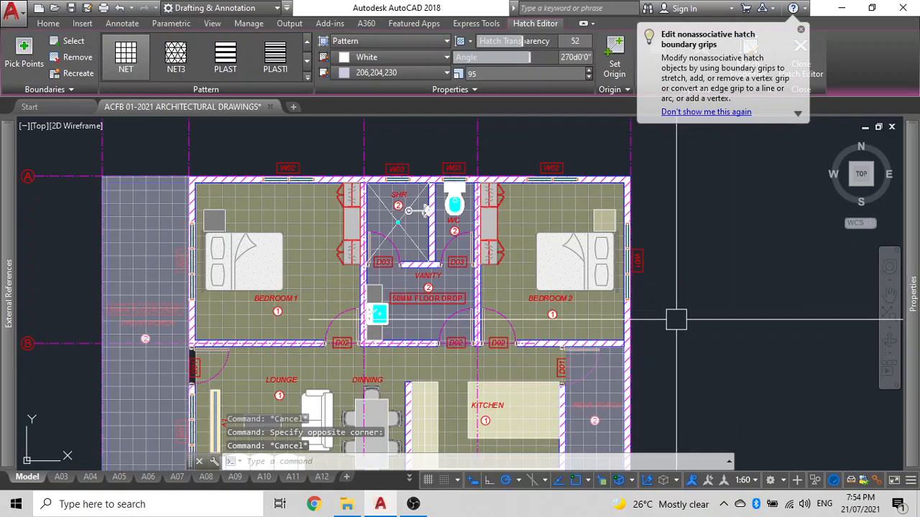
key("Escape")
Select the LOUNGE label and all text similar to it throughout the drawing
scroll(548, 287, "down", 2)
middle_click_drag(451, 402, 452, 269)
scroll(451, 271, "up", 5)
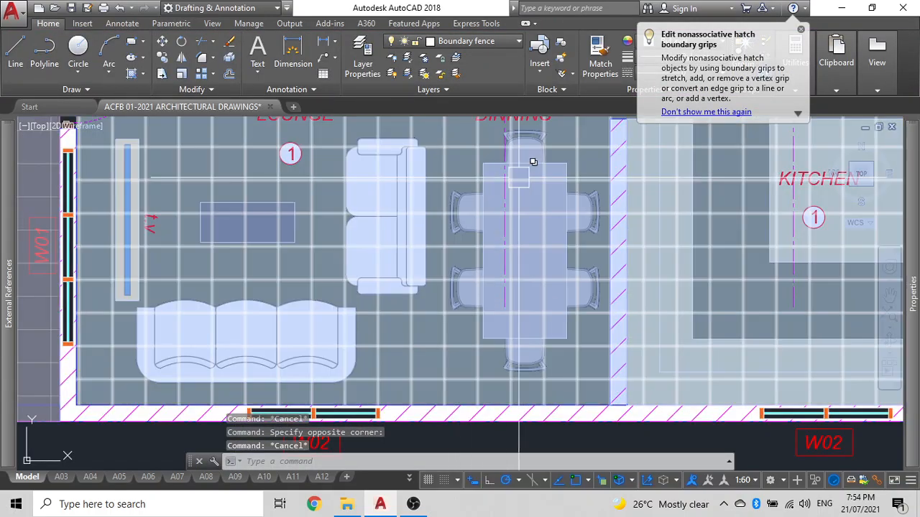
middle_click_drag(530, 160, 511, 338)
scroll(286, 288, "down", 2)
left_click(286, 288)
right_click(286, 288)
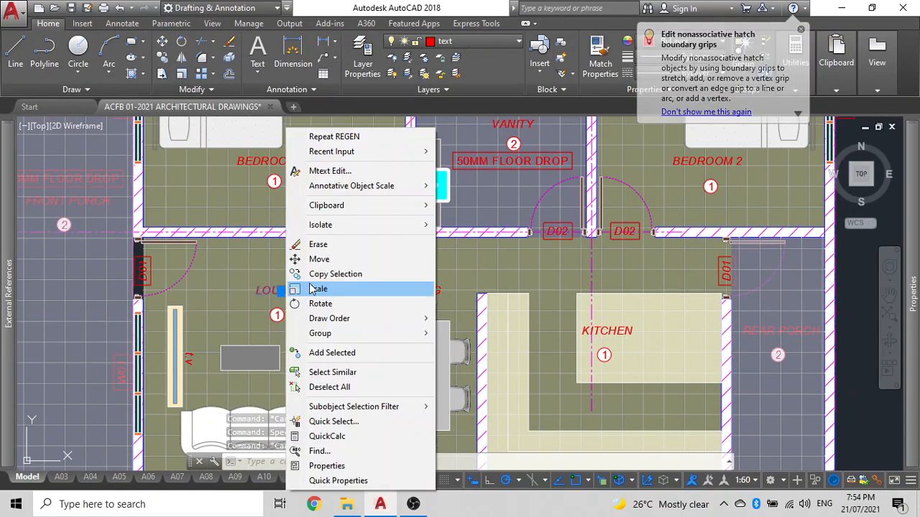
left_click(305, 370)
Remove the text of the two site plans and the upper floor plan with its schedule from the selection
scroll(452, 320, "down", 2)
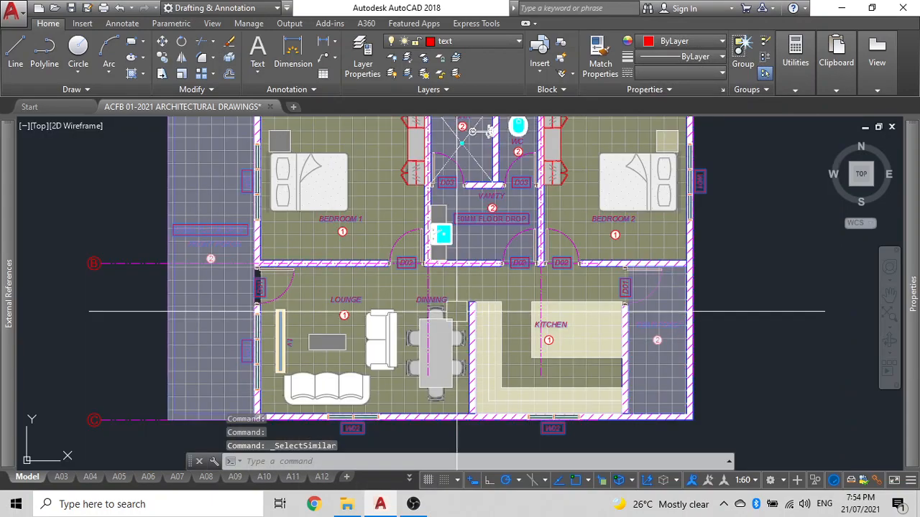
scroll(205, 353, "down", 2)
scroll(209, 355, "down", 5)
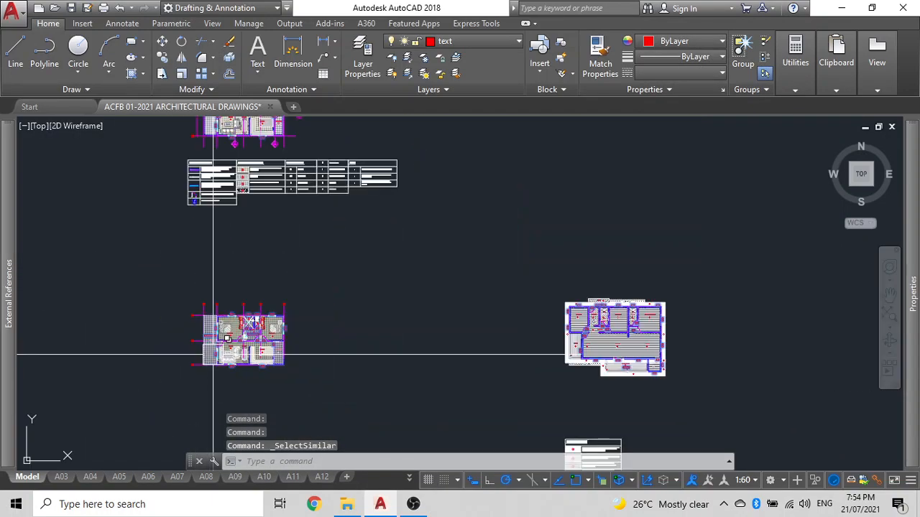
scroll(283, 334, "down", 2)
scroll(545, 362, "down", 3)
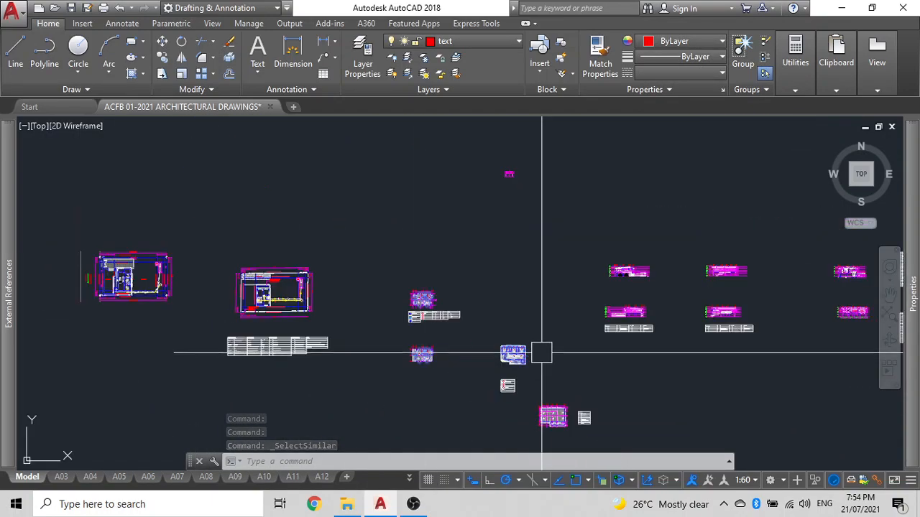
left_click(487, 374)
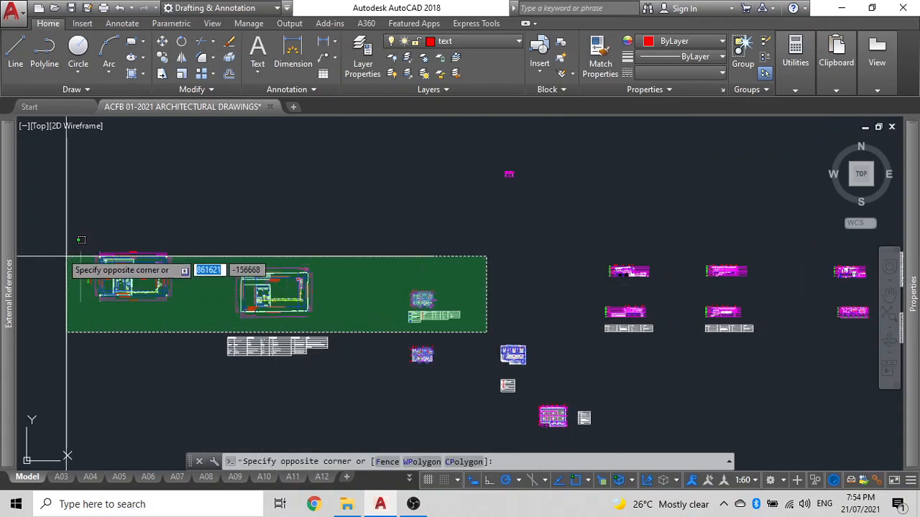
left_click(53, 227)
Remove the text of the elevations, details, schedules and remaining plans from the selection, keeping only this floor plan's labels
middle_click_drag(591, 343, 286, 336)
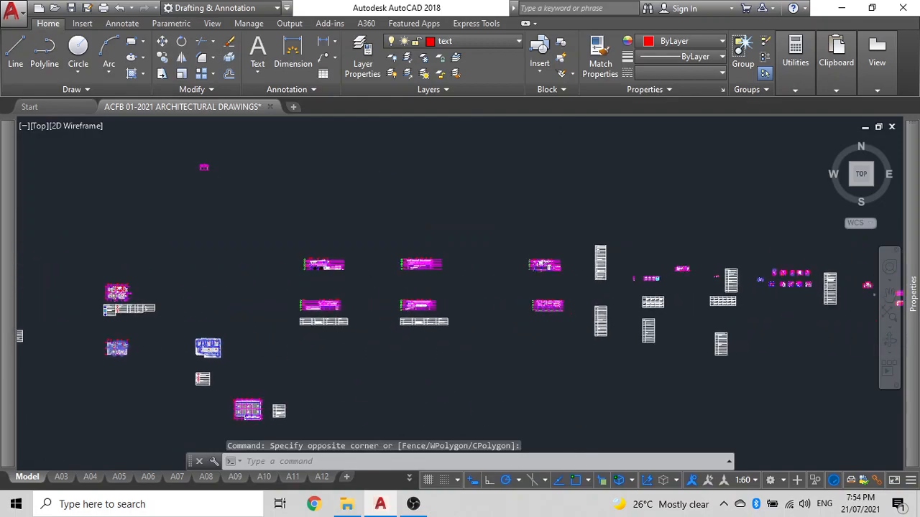
scroll(474, 366, "down", 3)
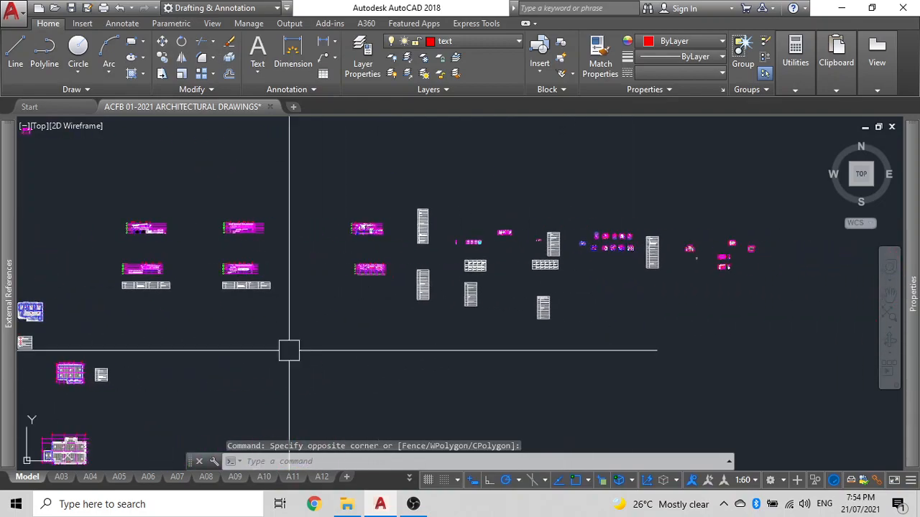
middle_click_drag(466, 376, 558, 345)
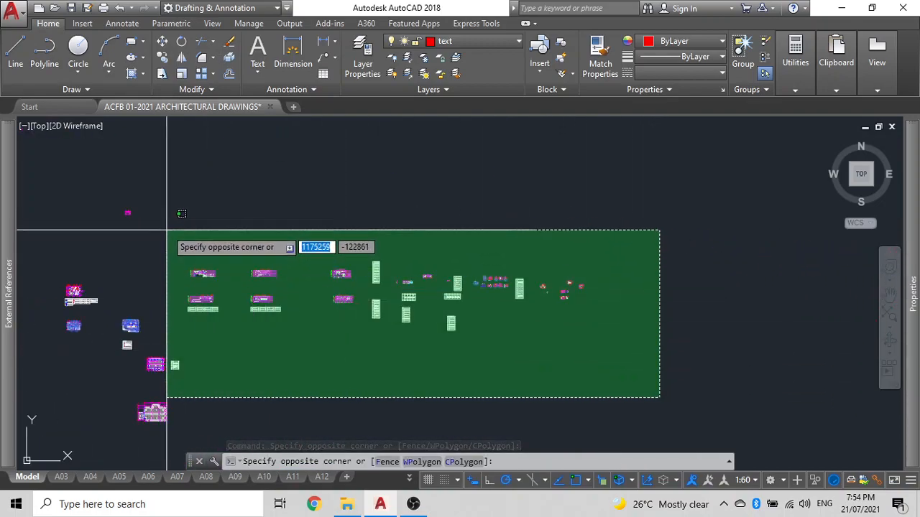
left_click(178, 230)
left_click(201, 386)
left_click(201, 429)
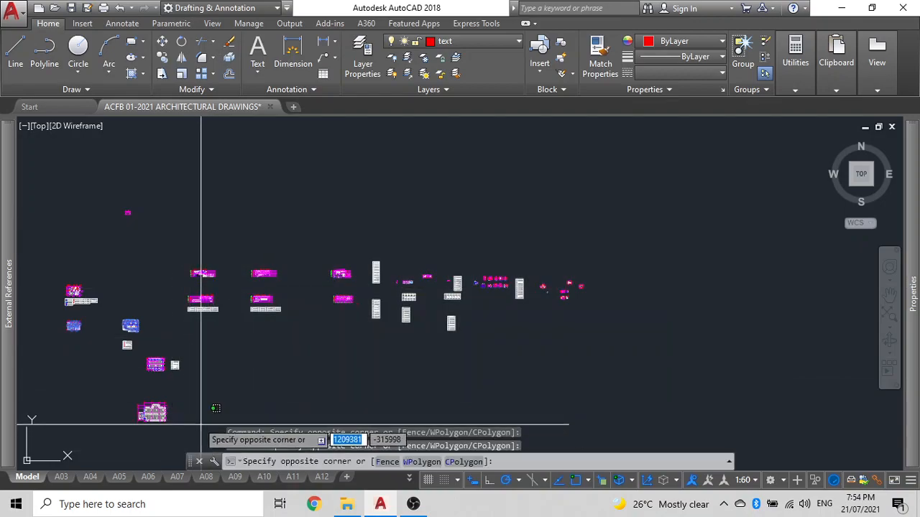
left_click(108, 355)
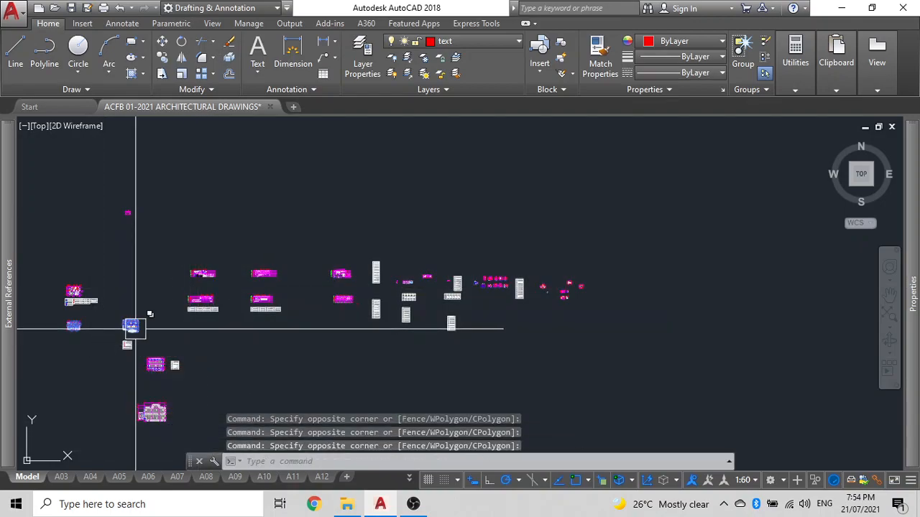
scroll(131, 327, "up", 5)
scroll(93, 322, "down", 4)
middle_click_drag(201, 367, 386, 375)
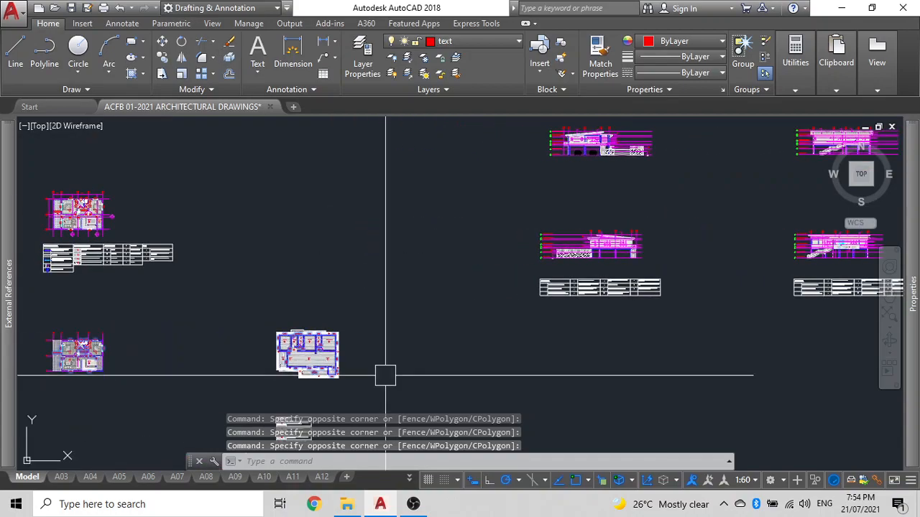
left_click(387, 390)
left_click(259, 306)
Add the 1:60 annotation scale to the selected multiline text of the floor plan
middle_click_drag(39, 361, 511, 379)
scroll(510, 378, "up", 10)
key("ctrl+1")
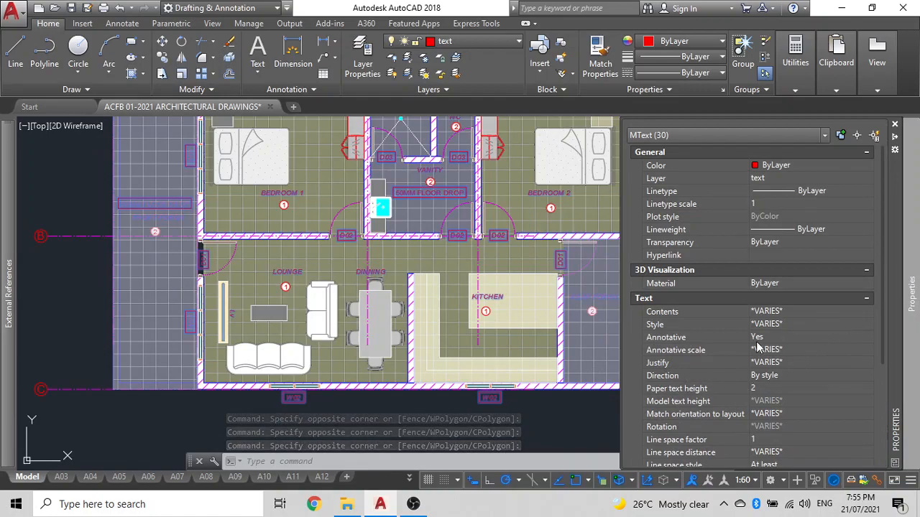
left_click(867, 350)
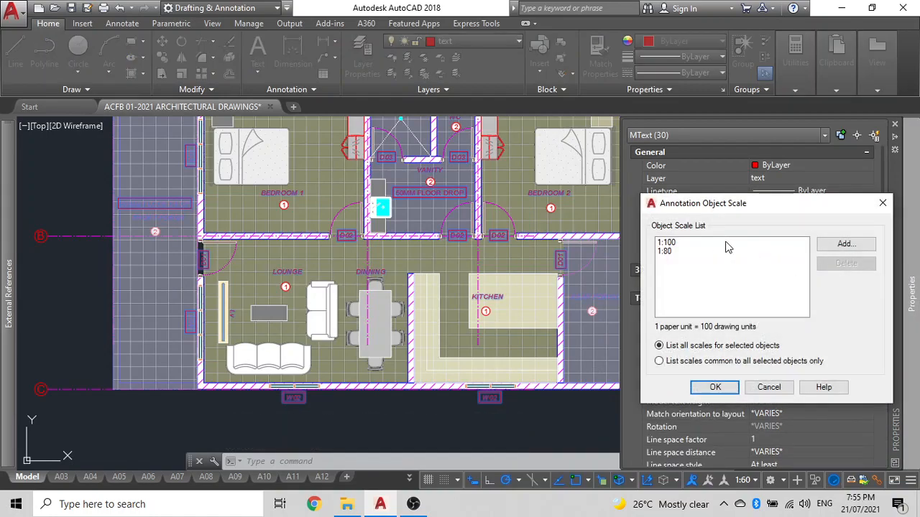
left_click(847, 245)
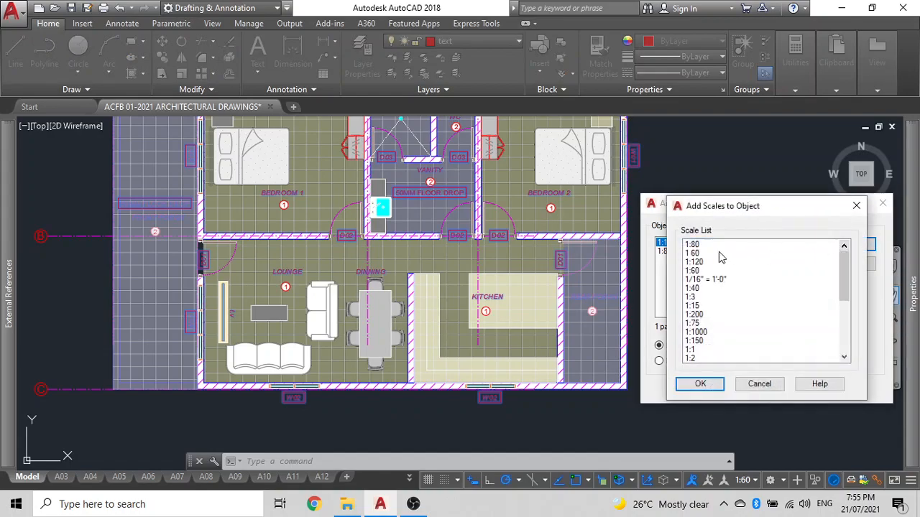
left_click(701, 385)
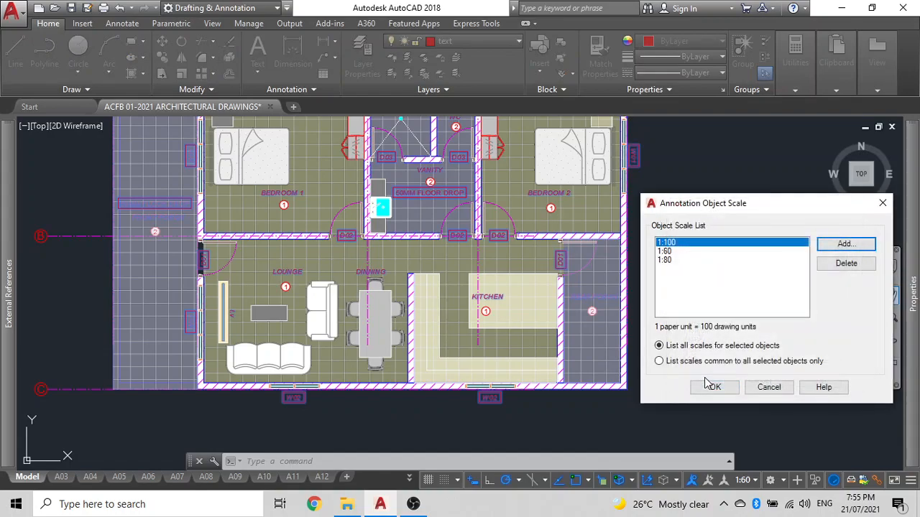
Delete the 1:80 and 1:100 annotation scales from the selected labels, apply the scale list and clear the selection
left_click(673, 261)
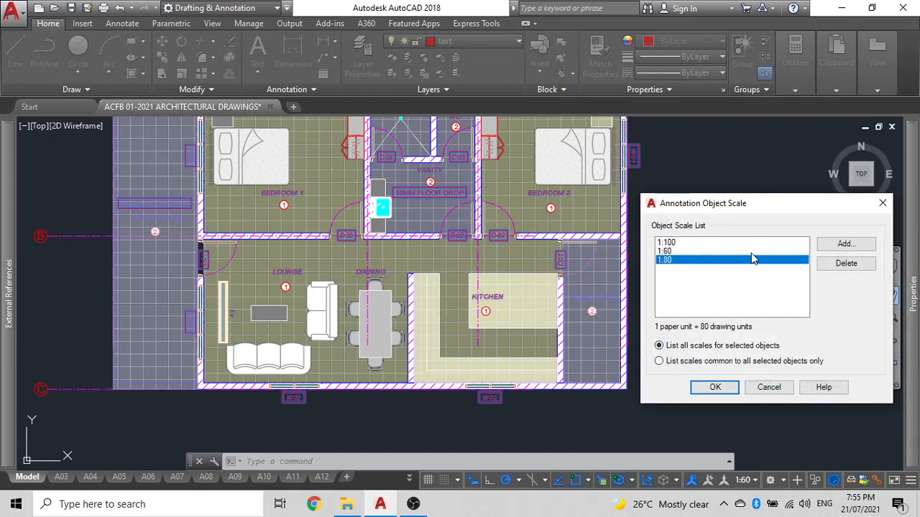
left_click(843, 266)
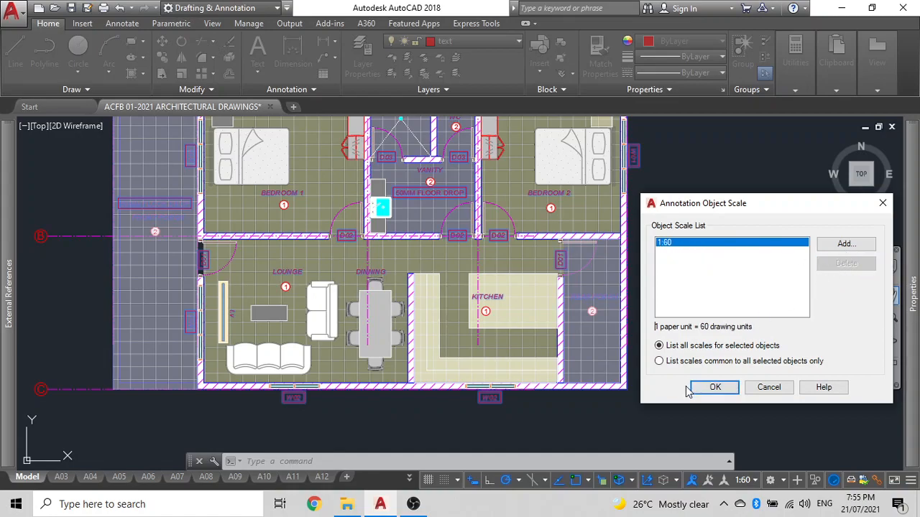
left_click(712, 387)
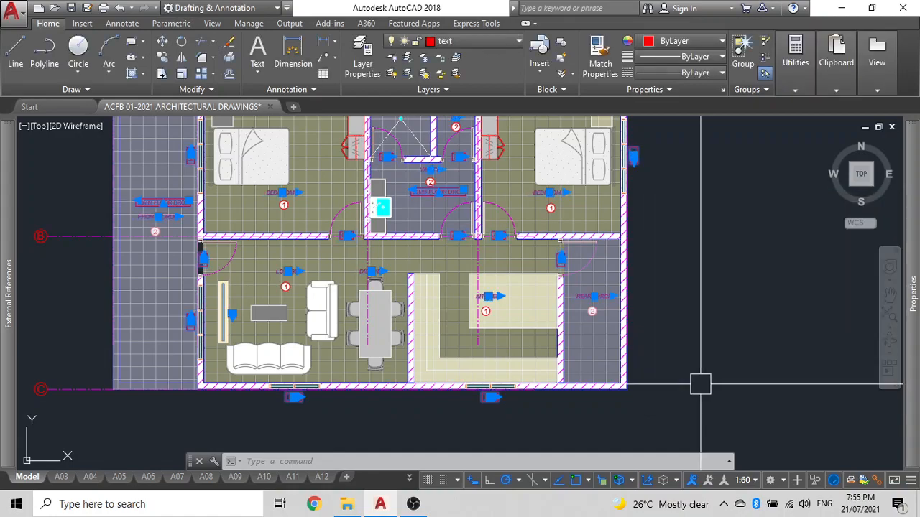
key("Escape")
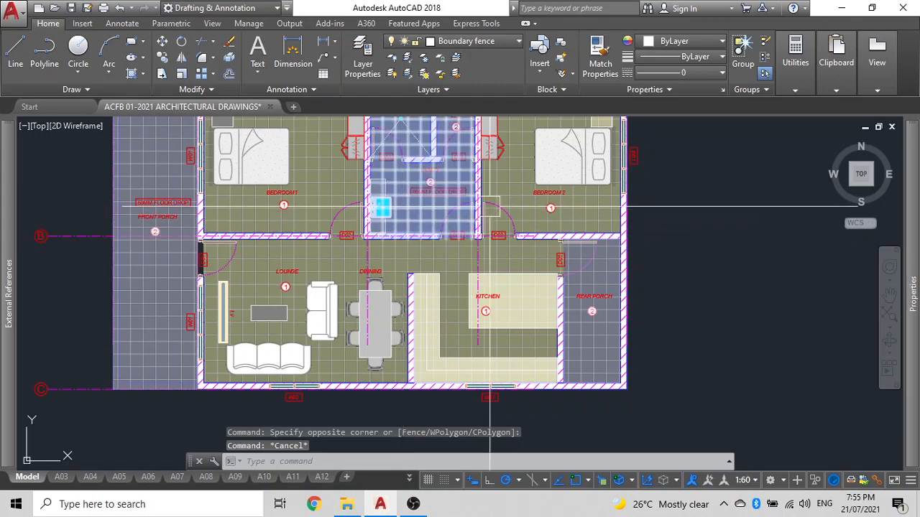
Select the whole floor plan and inspect the properties of its hatches, including their annotative setting
left_click(535, 193)
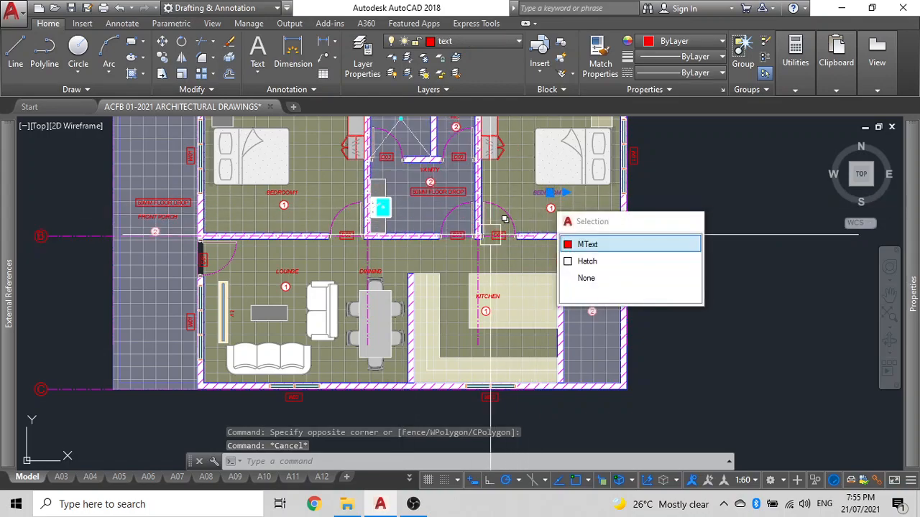
scroll(479, 236, "down", 4)
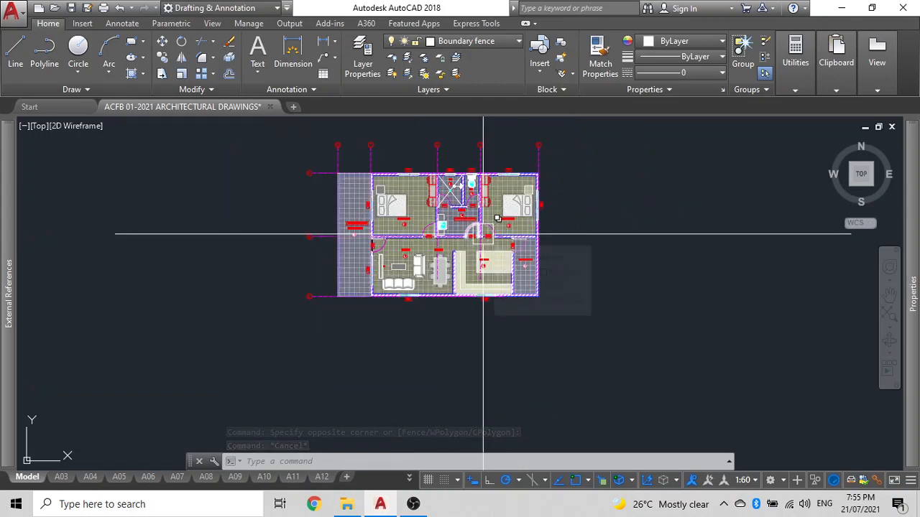
left_click(565, 347)
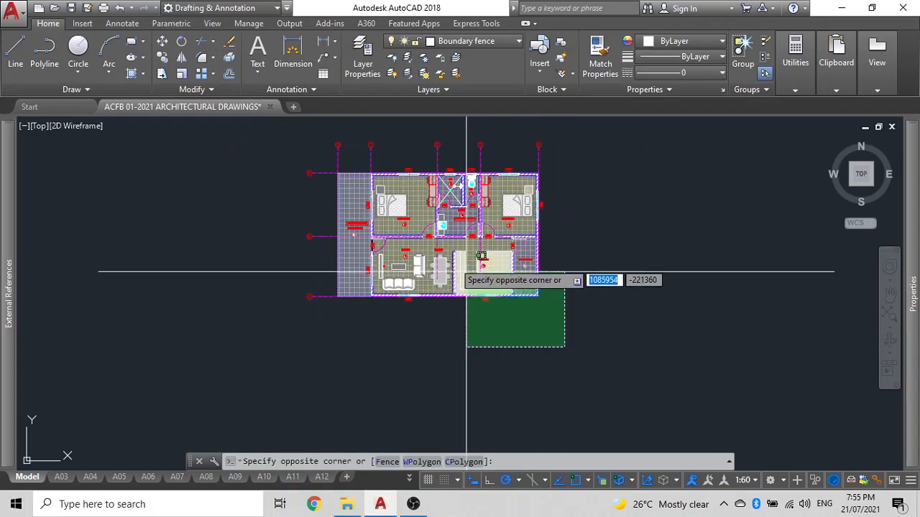
left_click(250, 143)
mouse_move(911, 300)
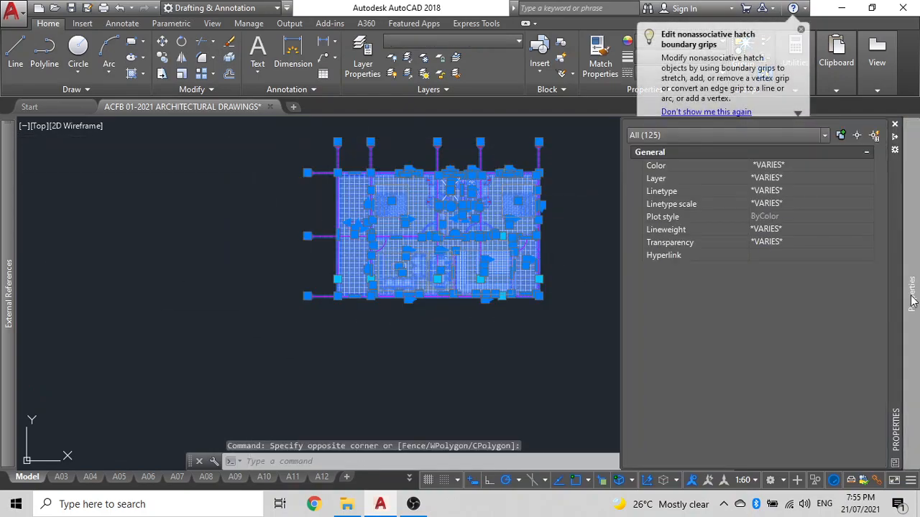
left_click(824, 136)
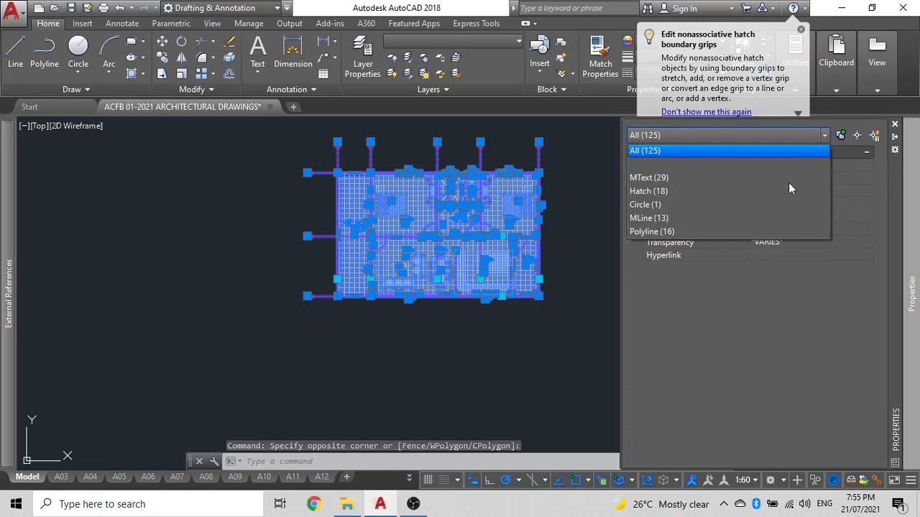
left_click(693, 191)
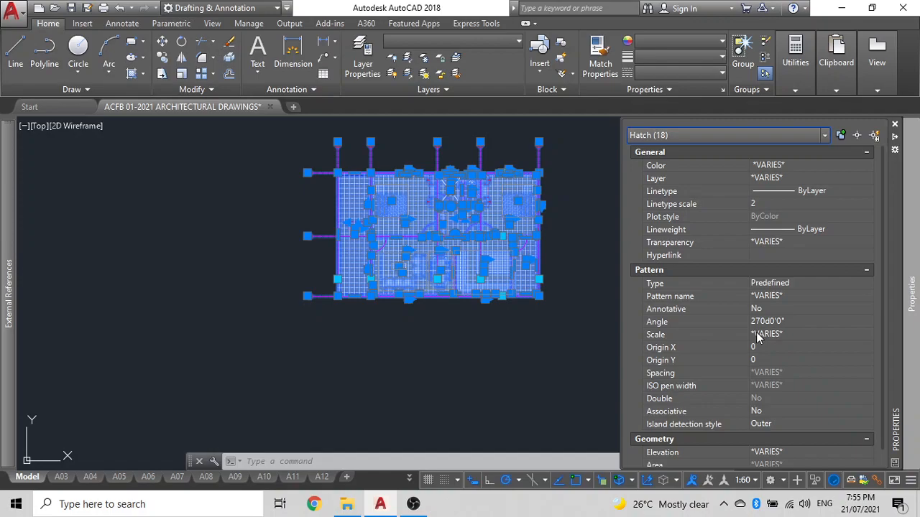
Review the annotative scale and text properties of the floor plan's multiline text and clear the selection
left_click(824, 136)
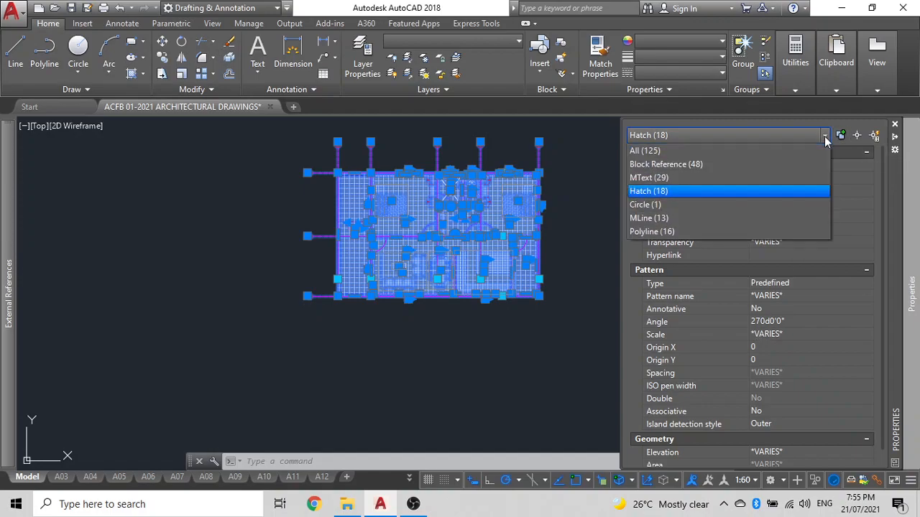
left_click(693, 179)
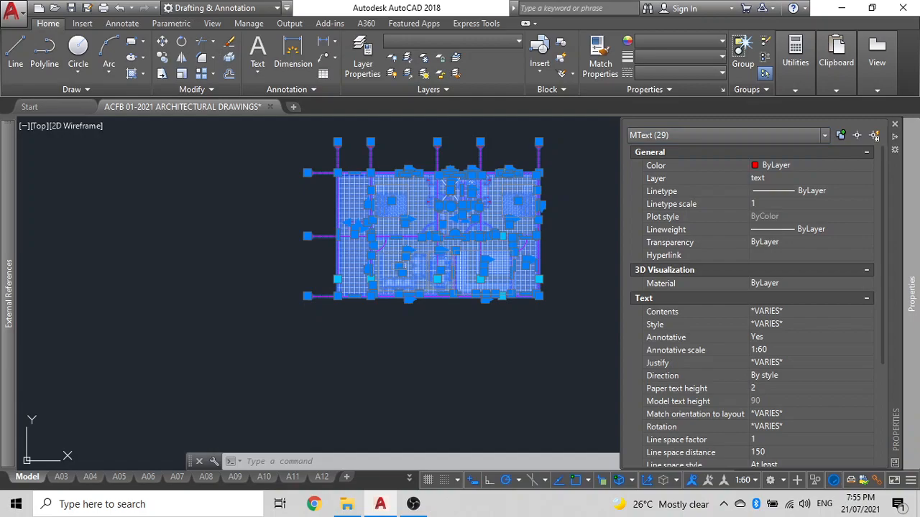
key("ctrl+1")
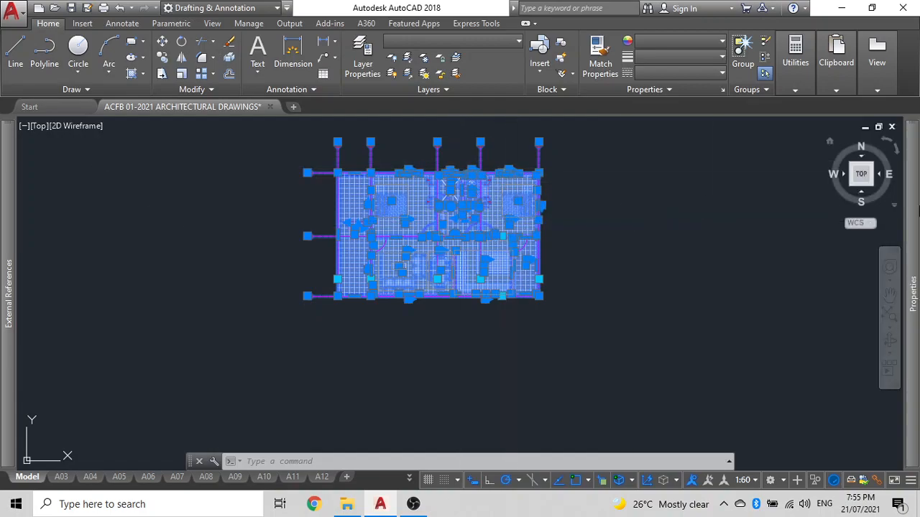
mouse_move(918, 223)
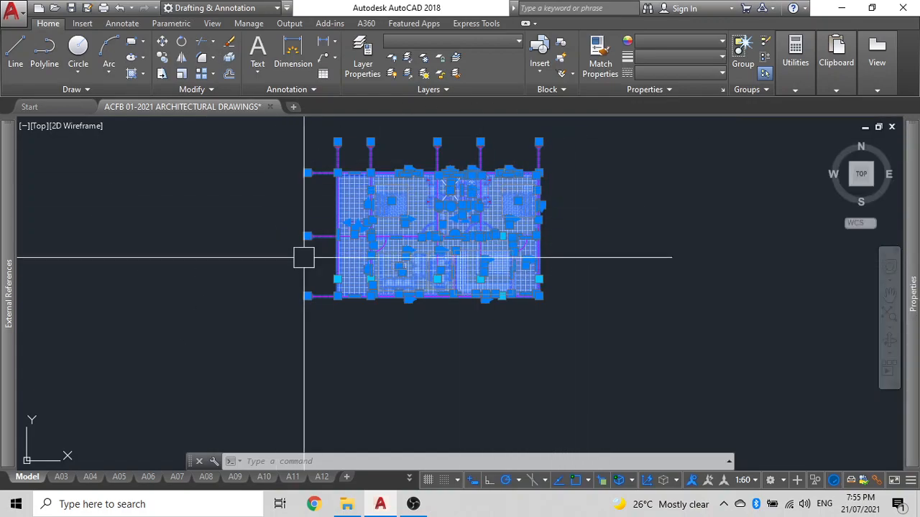
key("Escape")
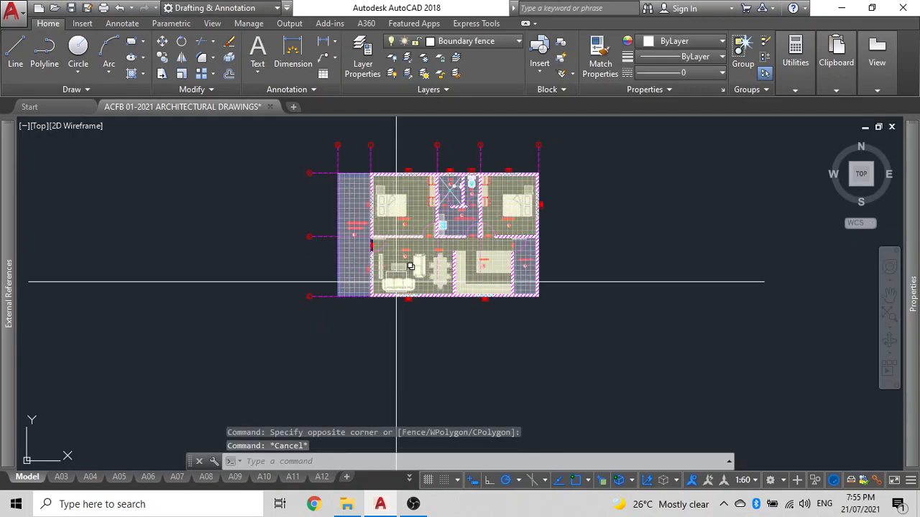
Draw a 12200 by 7500 rectangle around the floor plan, from the front porch's upper outer corner to the rear porch's lower outer corner
scroll(388, 248, "up", 5)
scroll(431, 238, "down", 5)
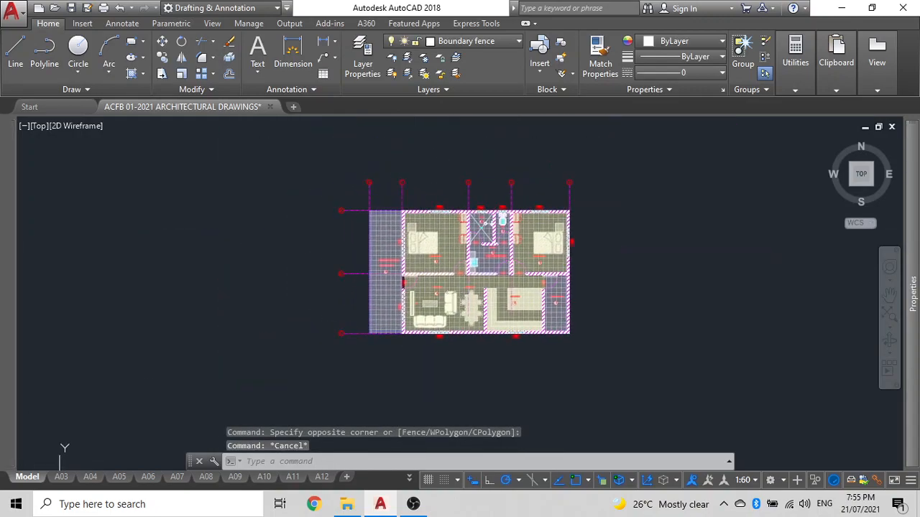
scroll(464, 228, "up", 4)
scroll(463, 229, "down", 3)
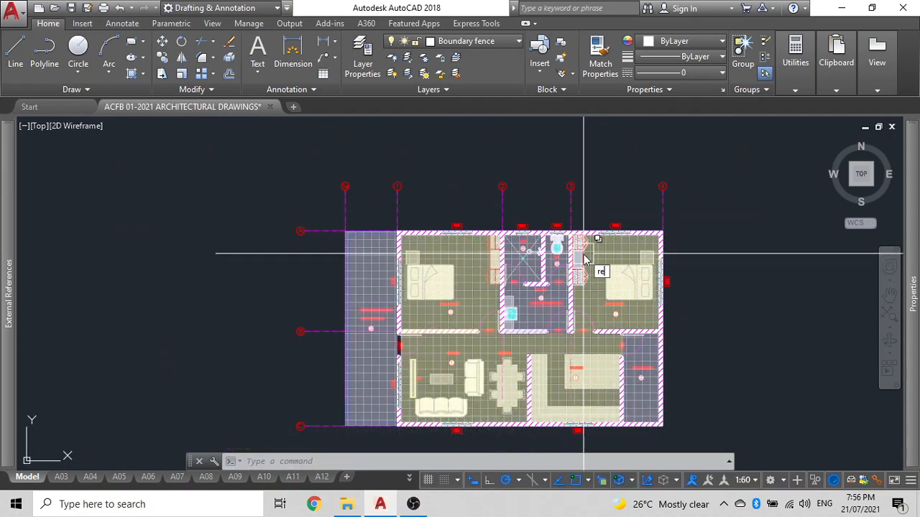
key("Return")
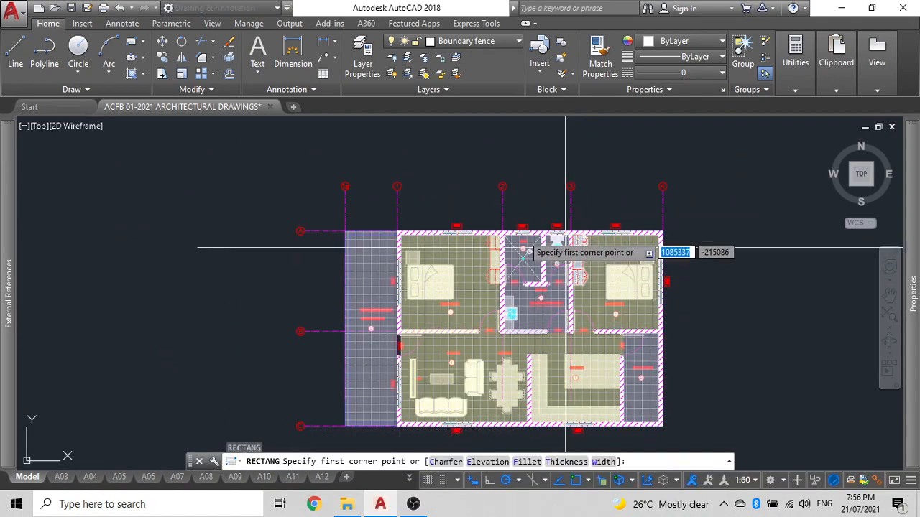
left_click(345, 232)
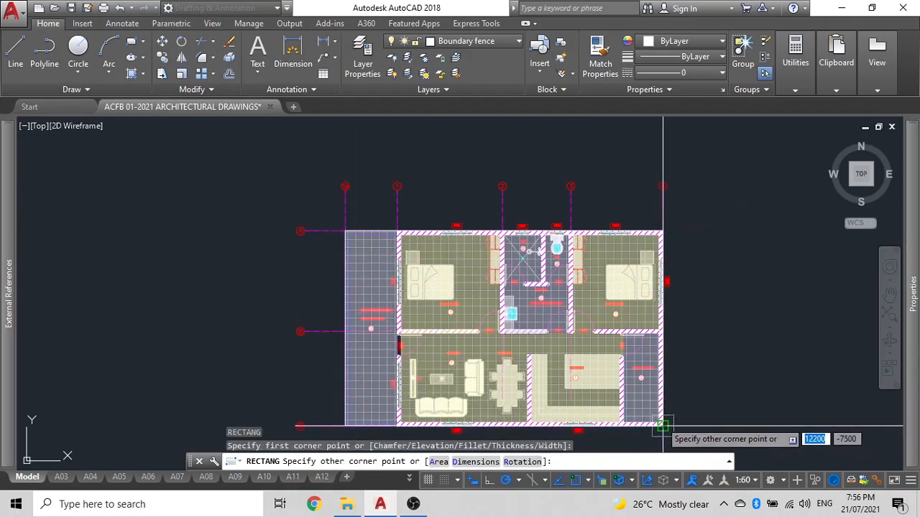
left_click(663, 422)
Offset the rectangle outward by the distance from the plan's corner to grid bubble 4 and delete the original rectangle
scroll(661, 186, "up", 5)
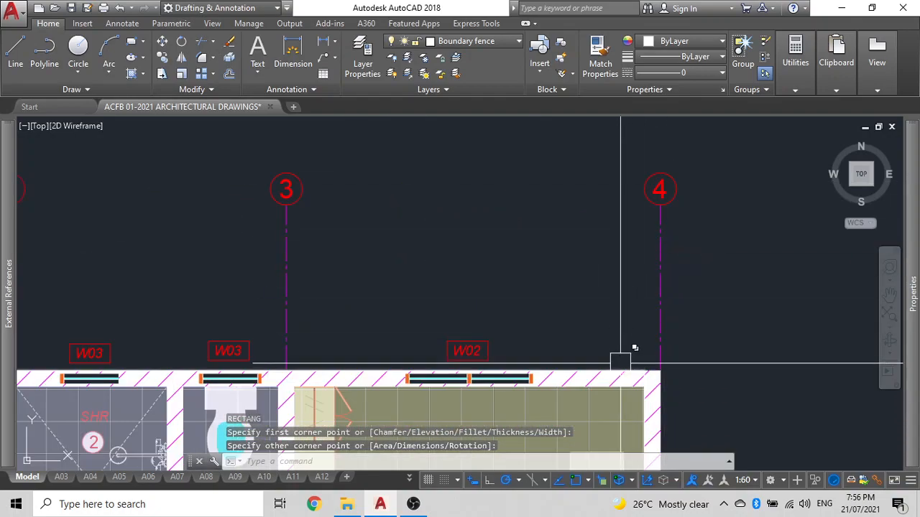
type("o")
key("Return")
left_click(661, 369)
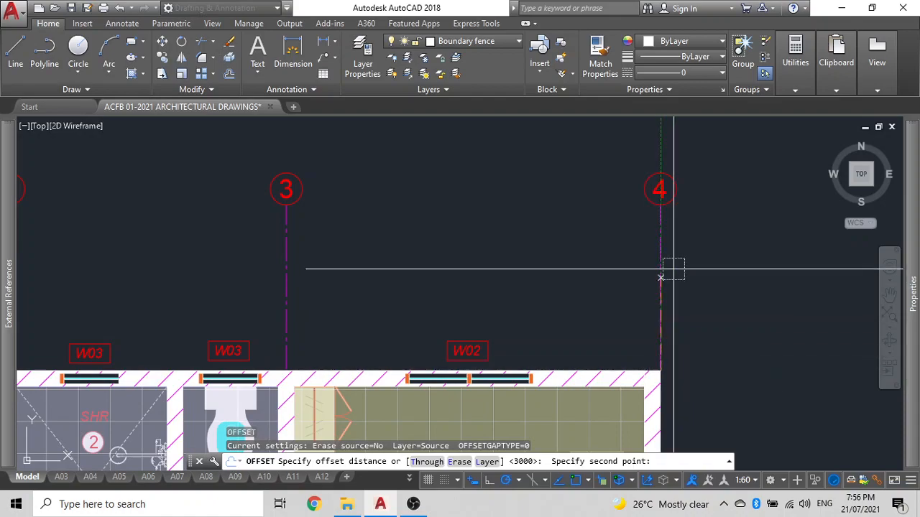
left_click(659, 208)
left_click(614, 370)
left_click(668, 419)
left_click(618, 284)
scroll(618, 281, "down", 5)
key("Escape")
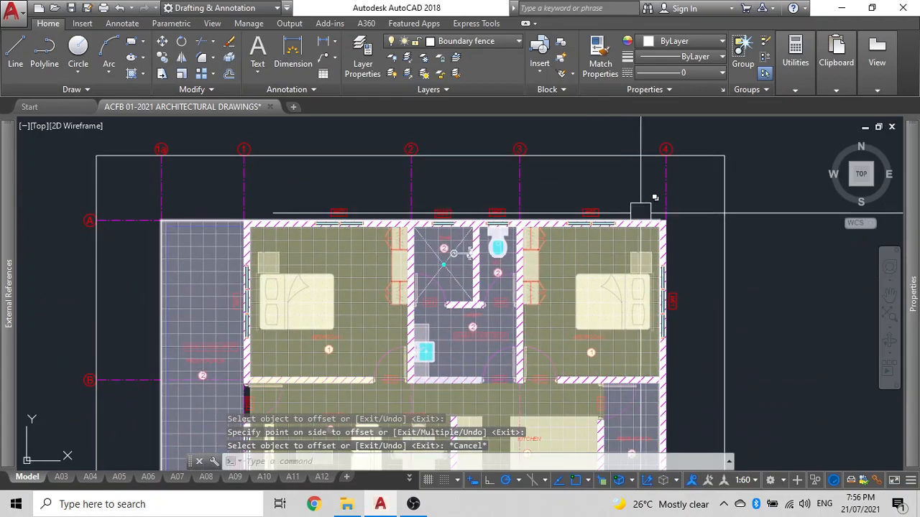
left_click(636, 200)
key("Delete")
Check the floor plan and its outer rectangle on layout A03, regenerate the drawing and return to model space
scroll(618, 184, "down", 2)
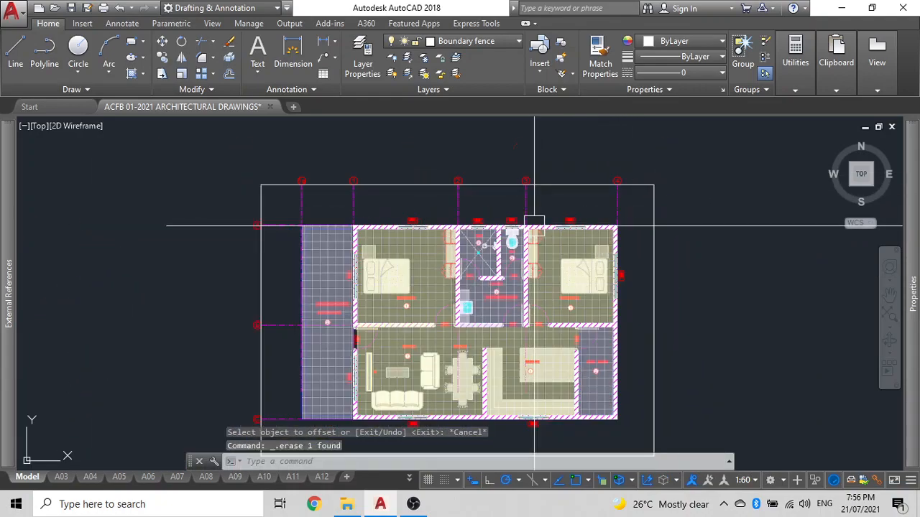
middle_click_drag(302, 381, 406, 334)
scroll(405, 333, "down", 2)
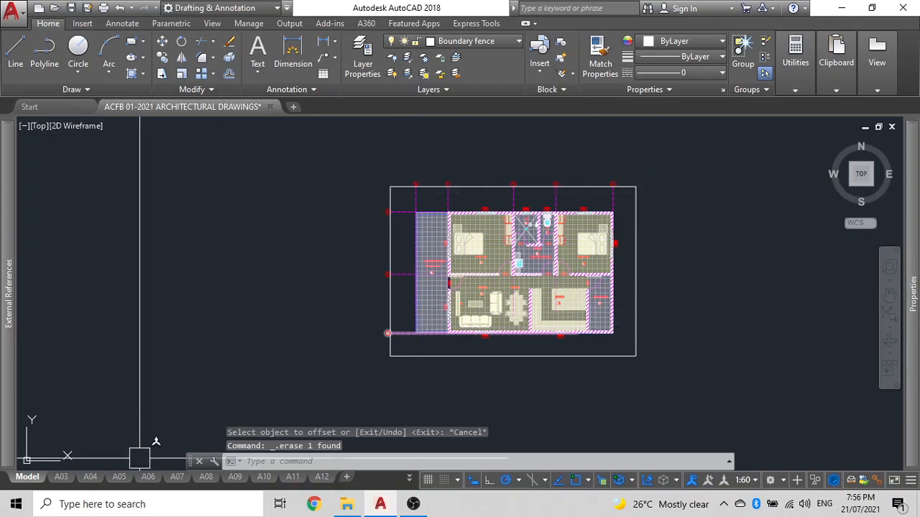
left_click(61, 477)
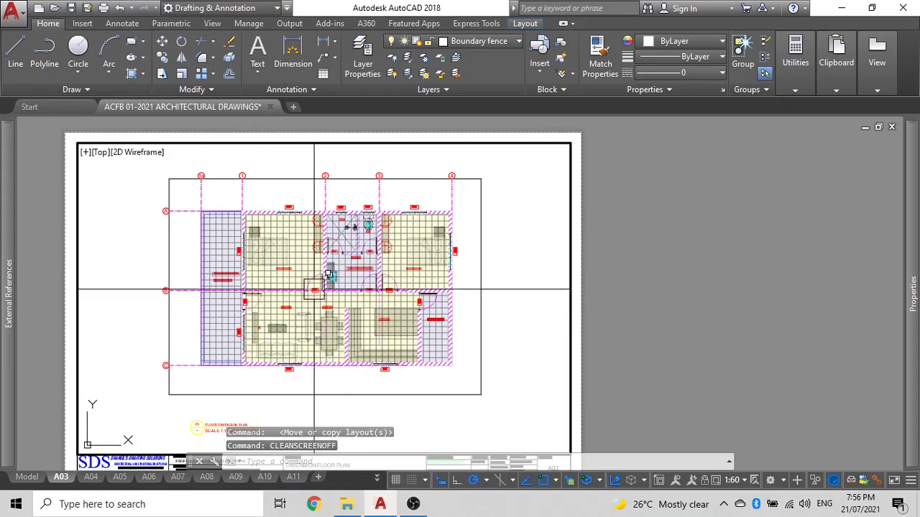
type("re")
key("Return")
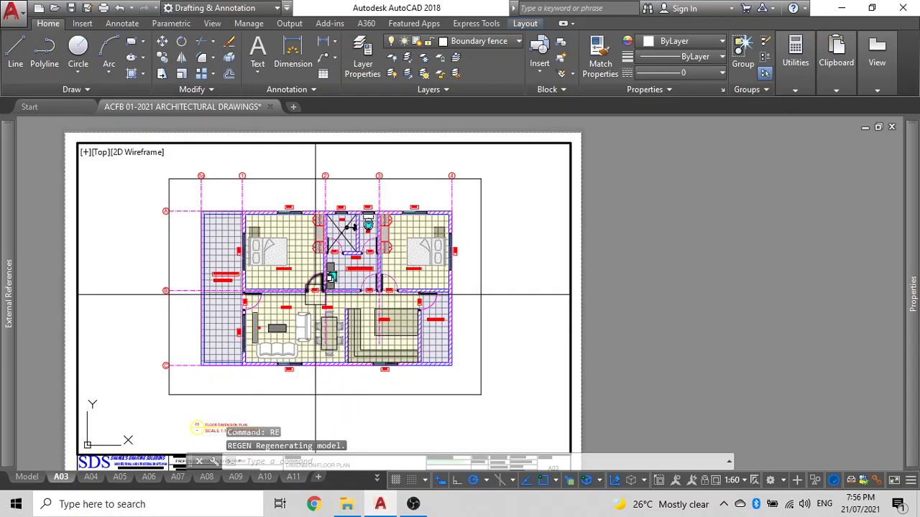
left_click(27, 477)
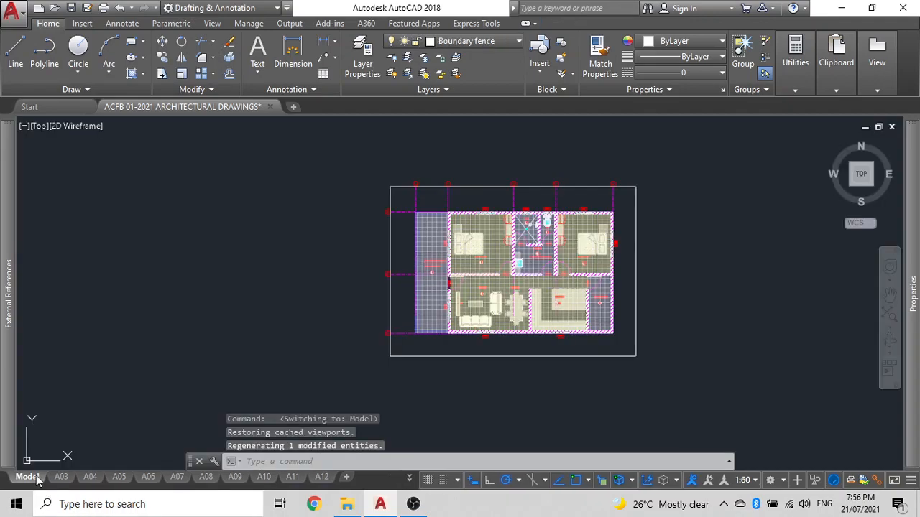
Select horizontal grid lines A, B and C and stretch their free ends to the outer rectangle's far side
scroll(527, 232, "up", 2)
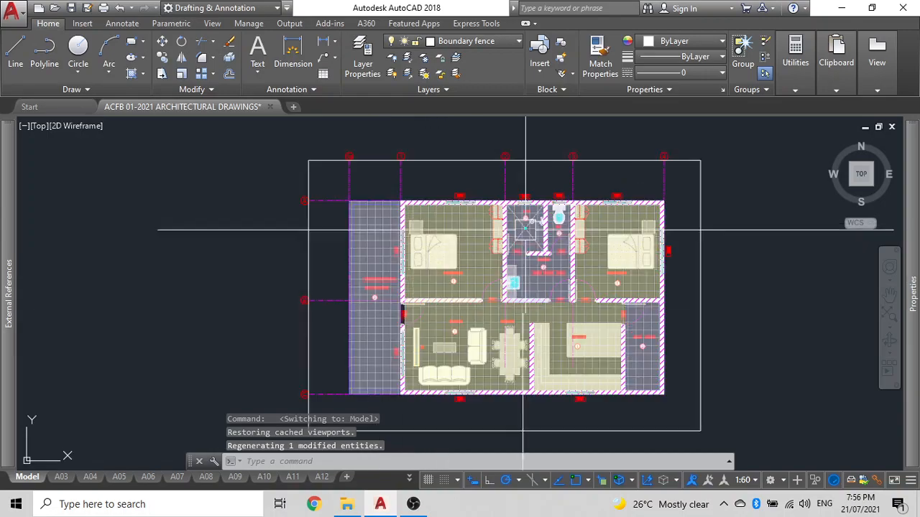
left_click(324, 205)
left_click(329, 304)
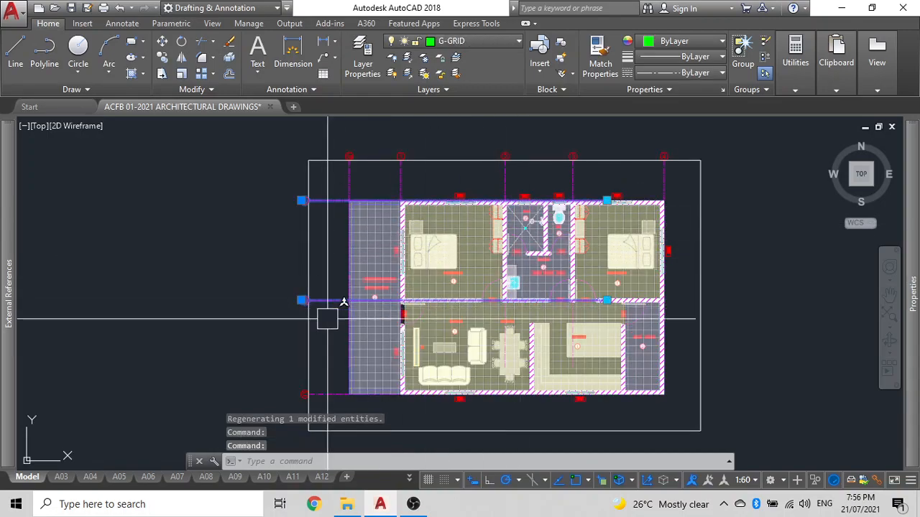
left_click(607, 201)
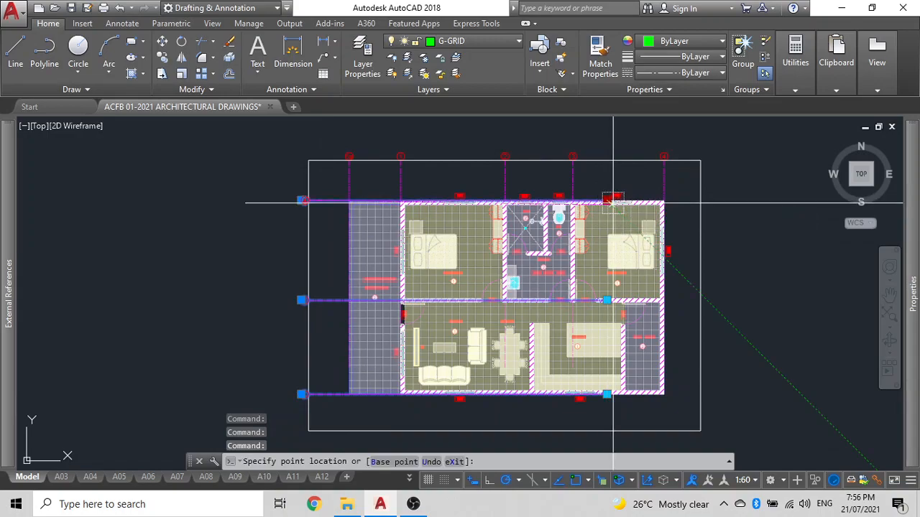
left_click(701, 200)
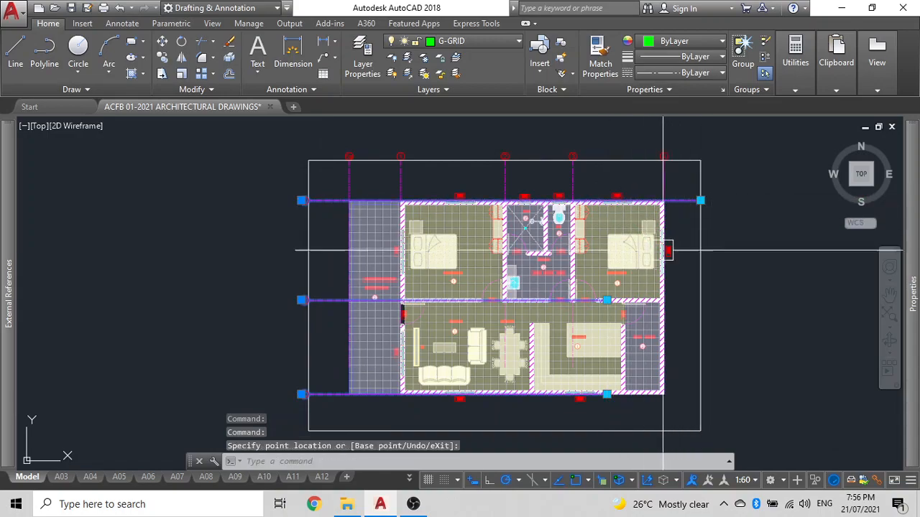
left_click(606, 299)
left_click(701, 300)
middle_click_drag(677, 311, 661, 158)
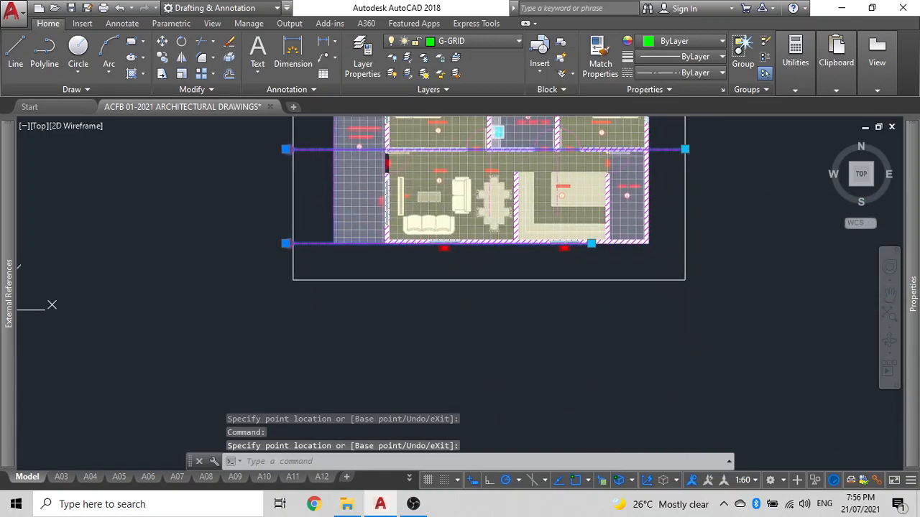
left_click(591, 244)
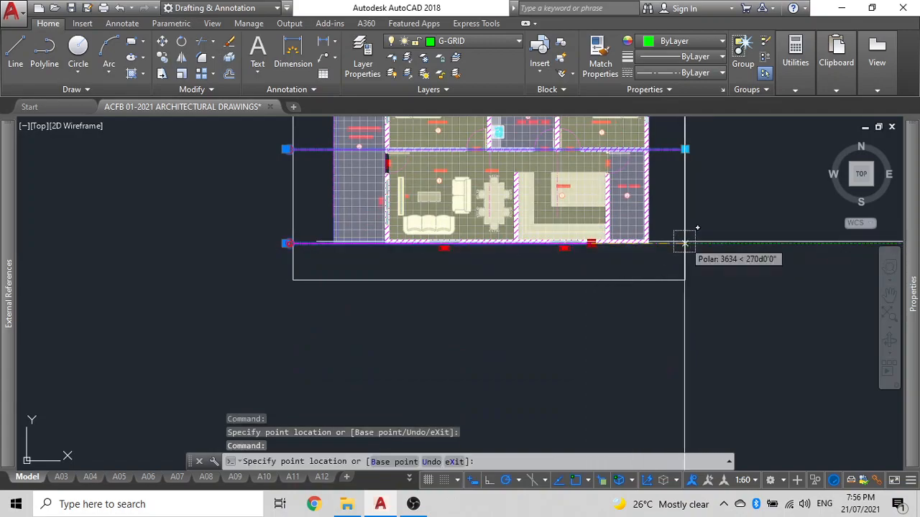
left_click(684, 243)
Add vertical grid lines 1a, 1, 2, 3 and 4 to the selected horizontal grid lines
scroll(467, 266, "down", 4)
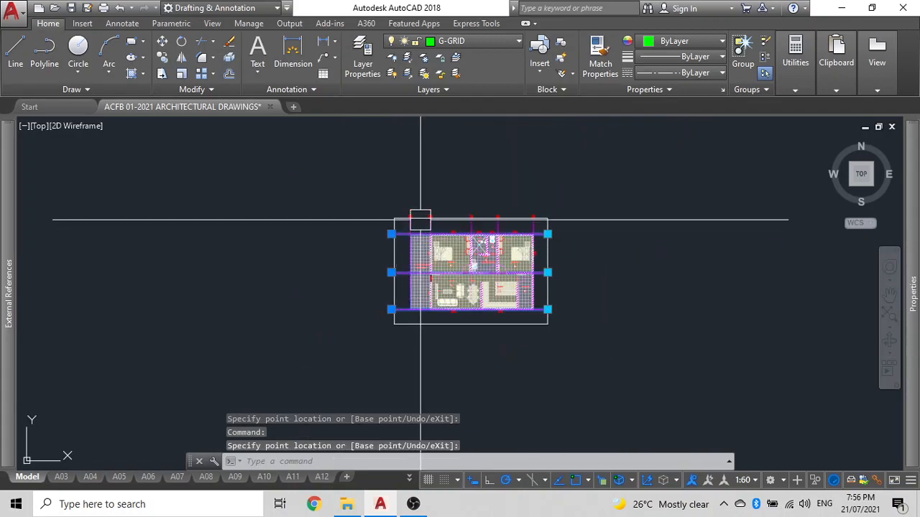
scroll(391, 215, "up", 4)
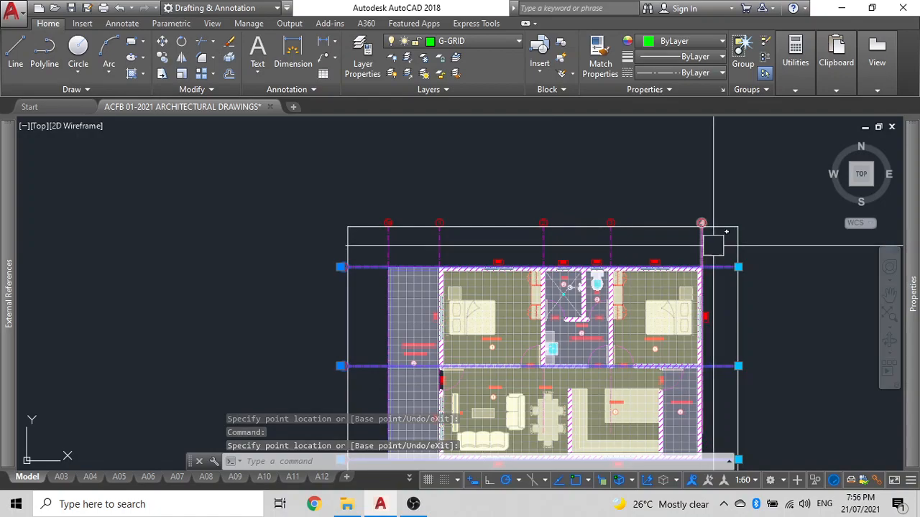
left_click(660, 237)
left_click(739, 250)
left_click(719, 247)
left_click(323, 202)
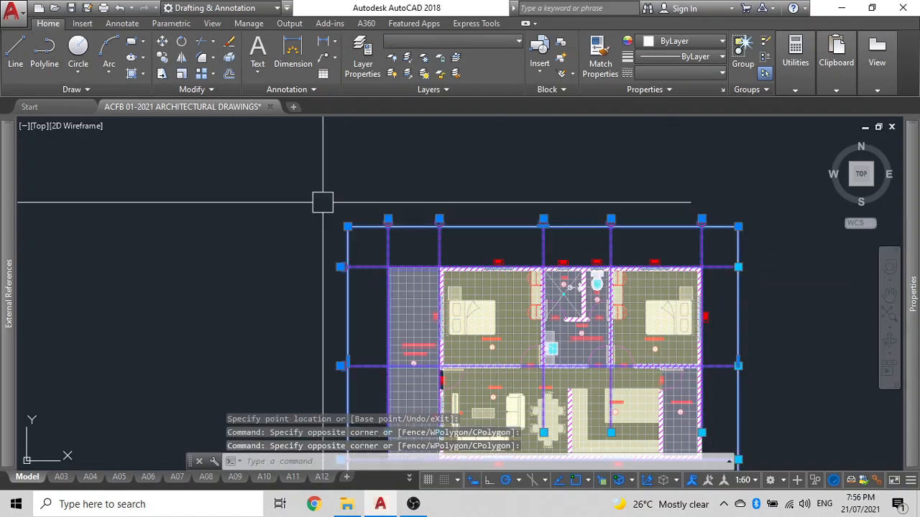
Remove the outer boundary rectangle from the grid line selection
left_click(338, 310)
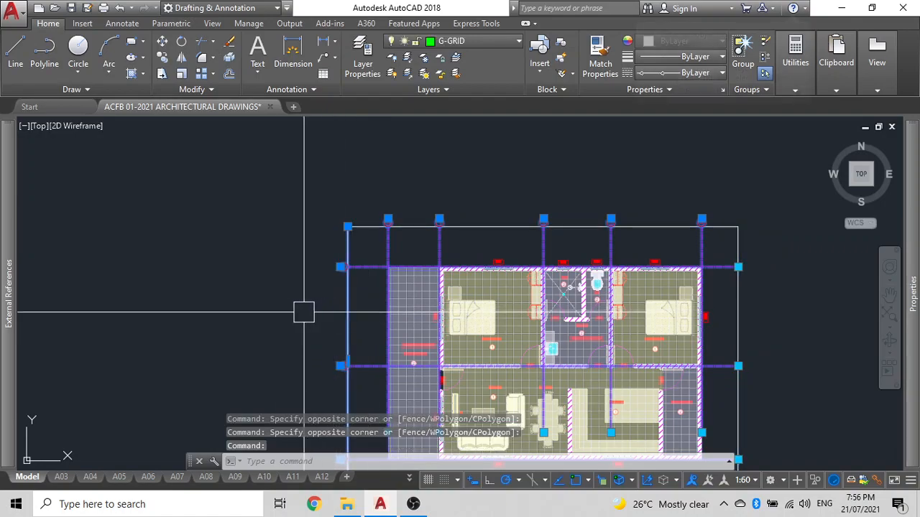
scroll(354, 324, "up", 3)
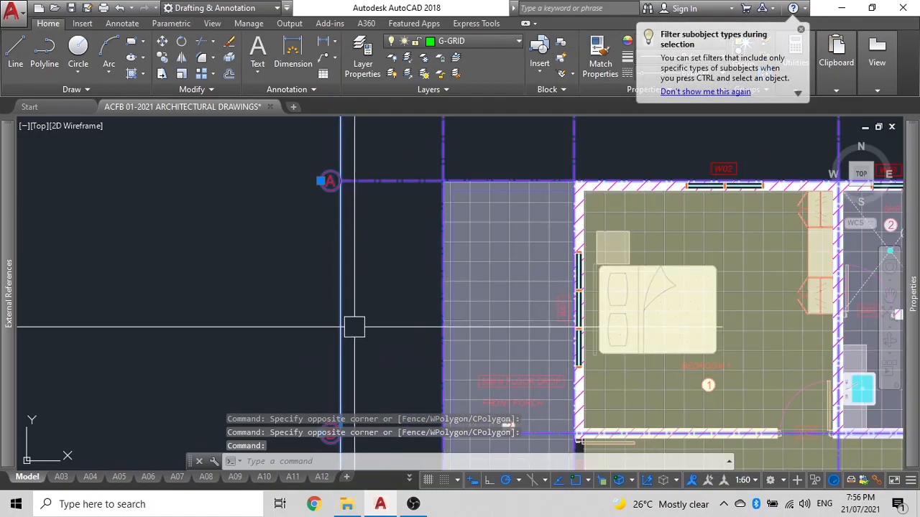
left_click(380, 343)
left_click(313, 254)
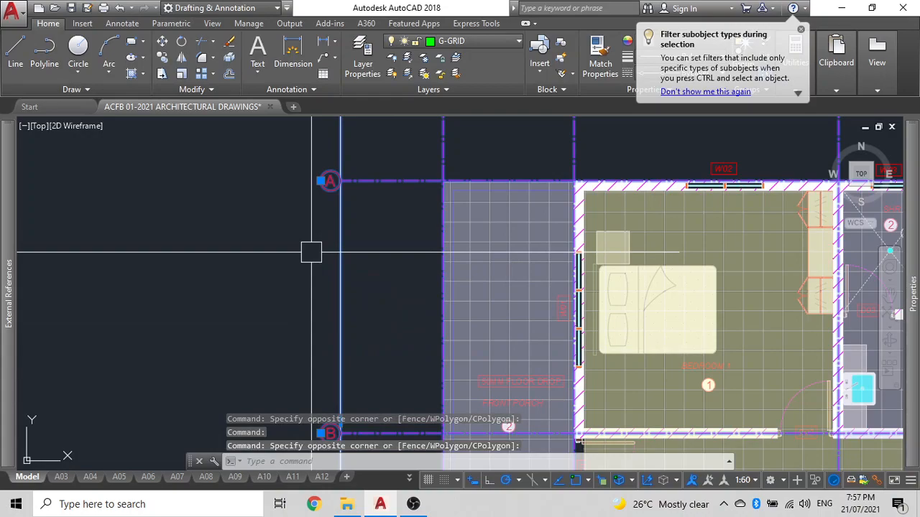
left_click(328, 279)
left_click(291, 261)
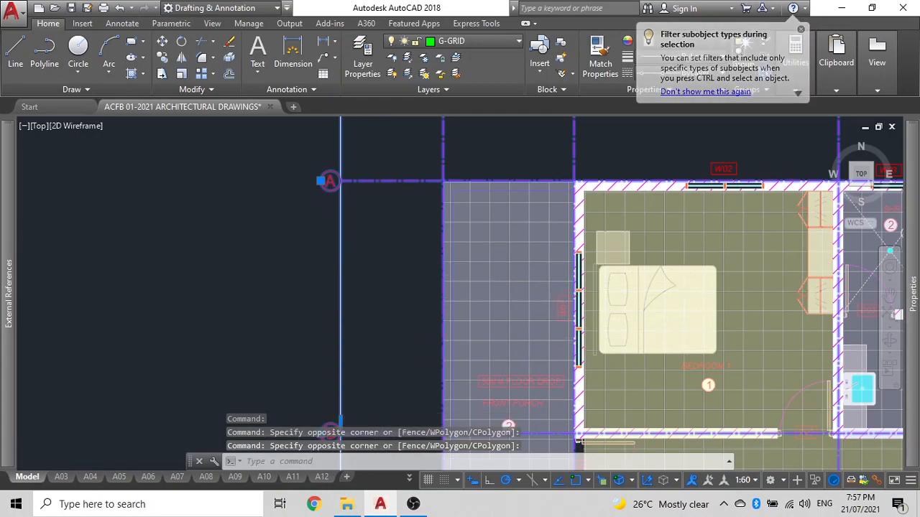
Stretch the lower ends of vertical grid lines 1a and 1 down to the boundary rectangle's lower edge
scroll(326, 290, "down", 4)
scroll(309, 288, "down", 2)
middle_click_drag(322, 287, 398, 202)
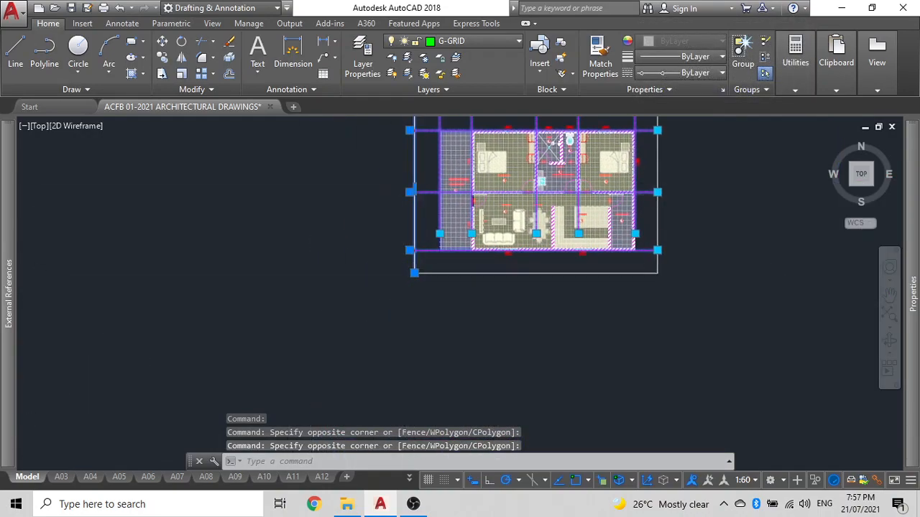
scroll(415, 265, "up", 5)
scroll(414, 265, "down", 5)
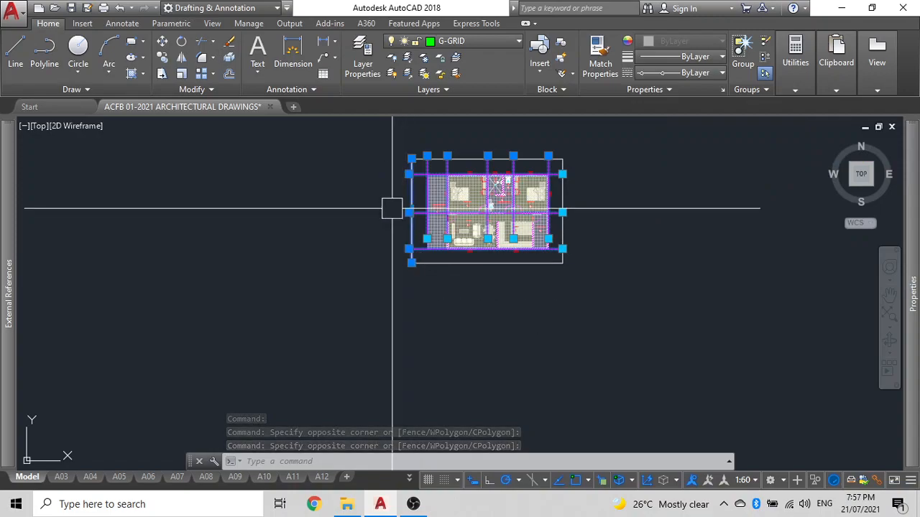
scroll(505, 216, "up", 4)
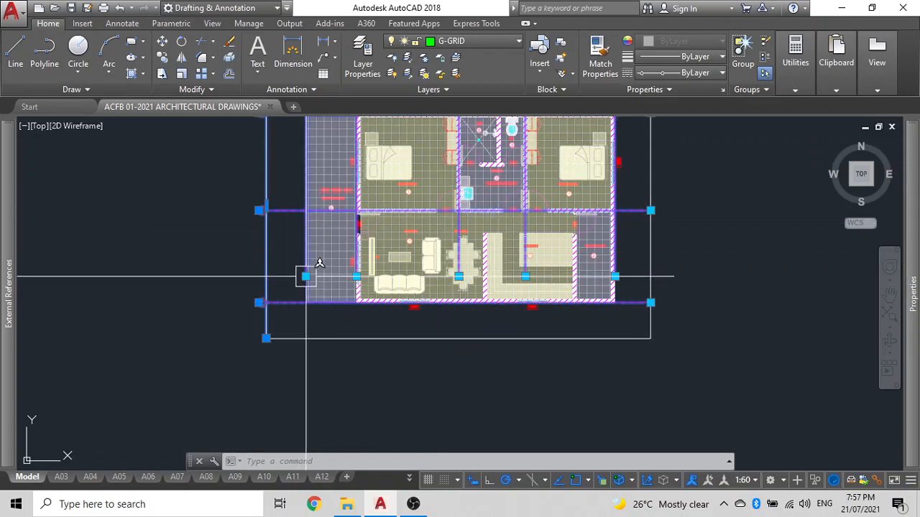
left_click(301, 345)
left_click(305, 276)
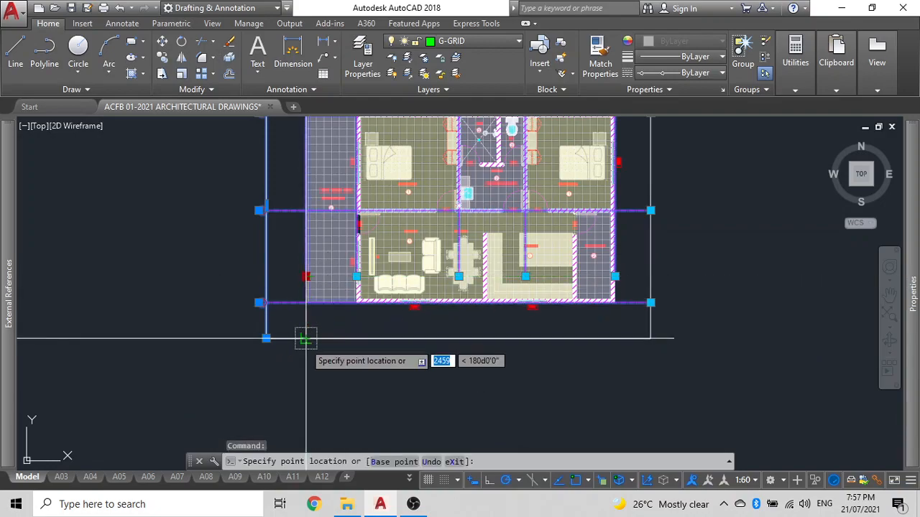
left_click(305, 337)
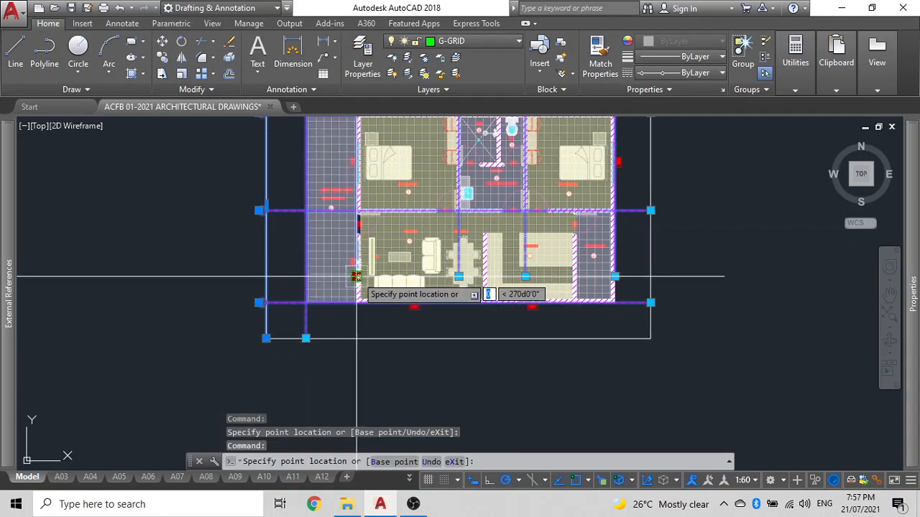
left_click(357, 338)
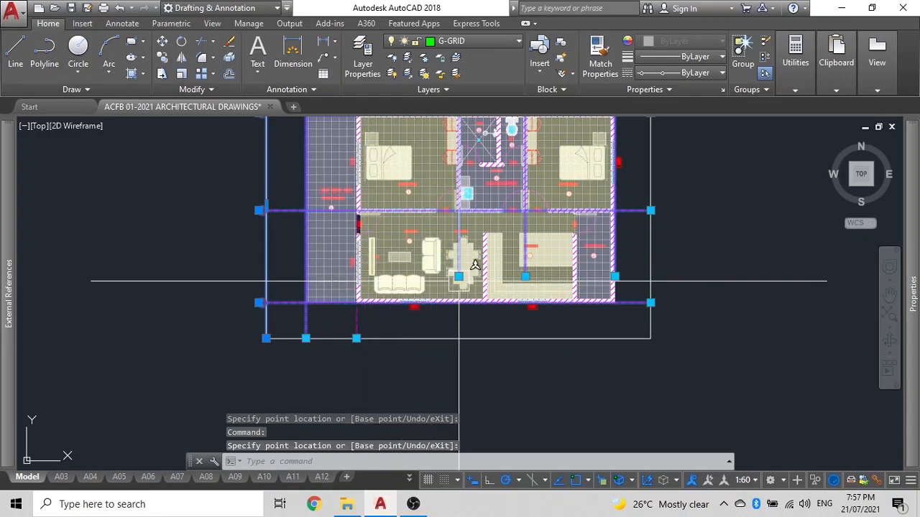
Try to stretch grid line 2's lower end to the boundary rectangle, and undo that stretch
left_click(452, 292)
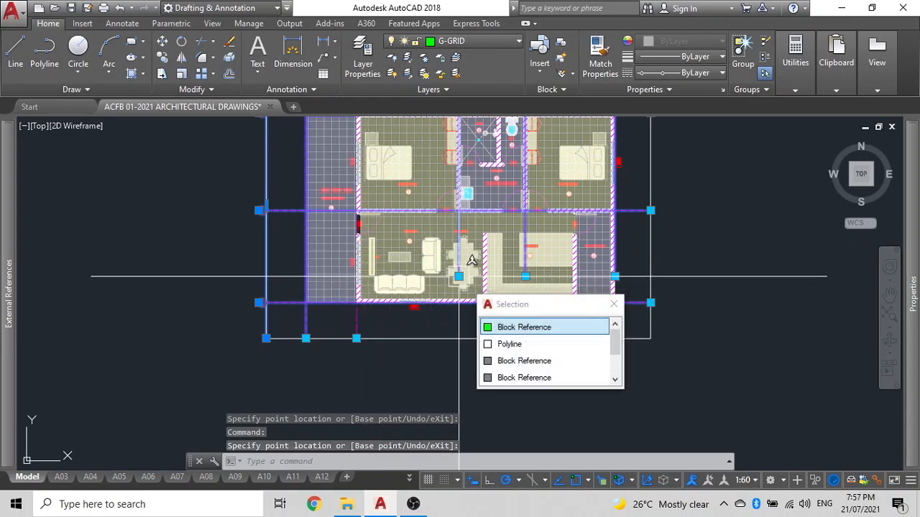
left_click(459, 338)
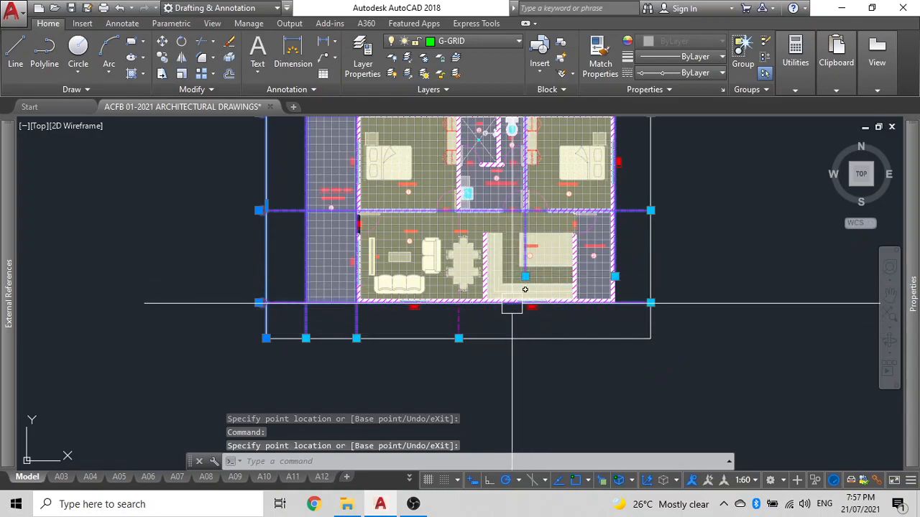
key("ctrl+z")
left_click(462, 247)
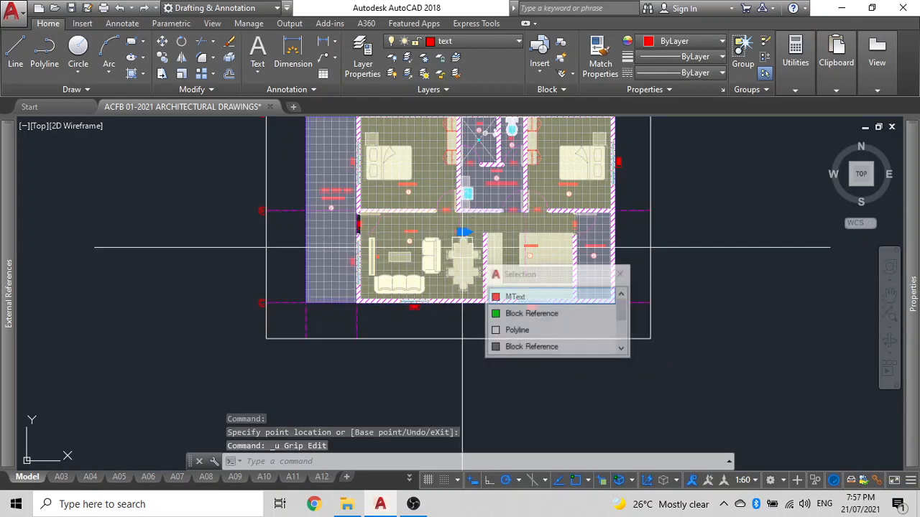
key("Escape")
Select grid line 2 alone and stretch its lower end straight down to the boundary rectangle's lower edge
left_click(458, 278)
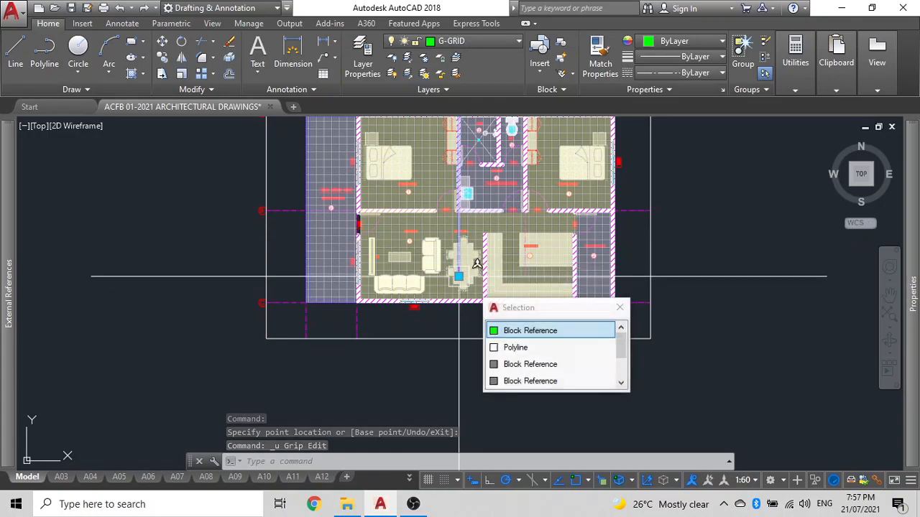
left_click(531, 314)
left_click(459, 277)
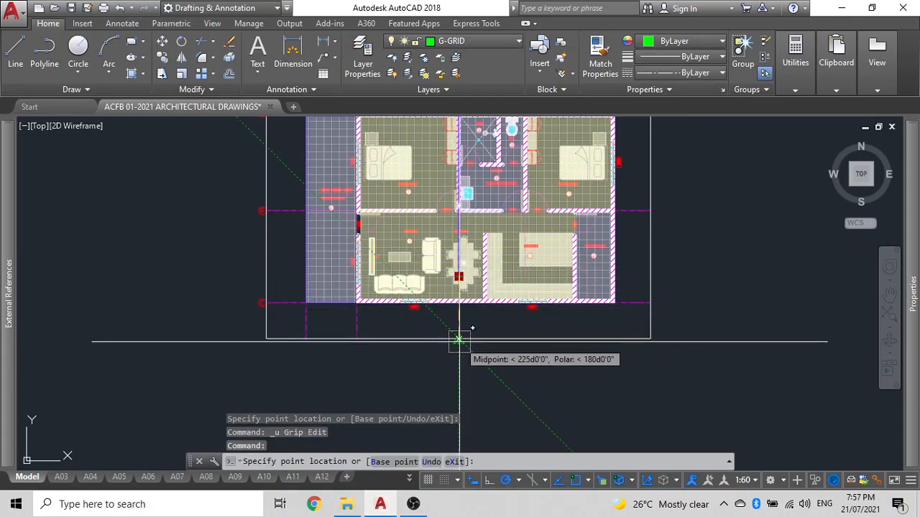
scroll(451, 336, "up", 5)
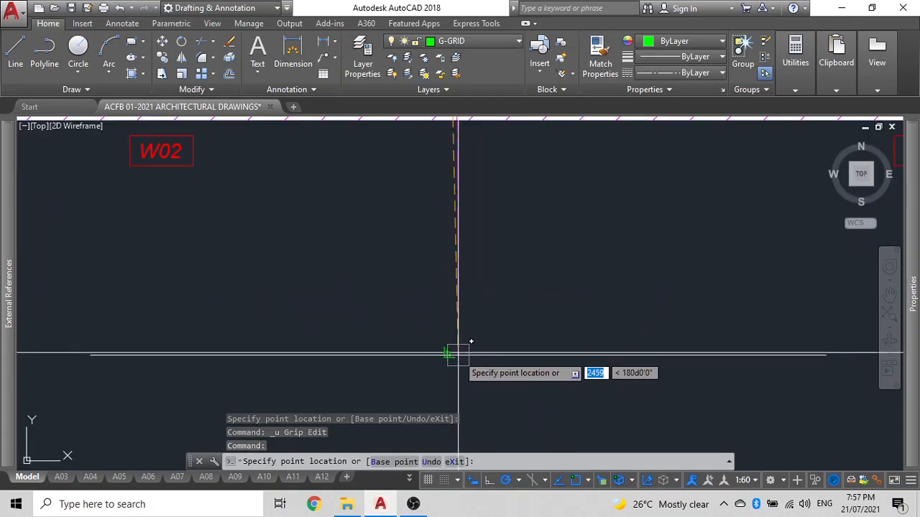
scroll(448, 353, "down", 6)
key("Escape")
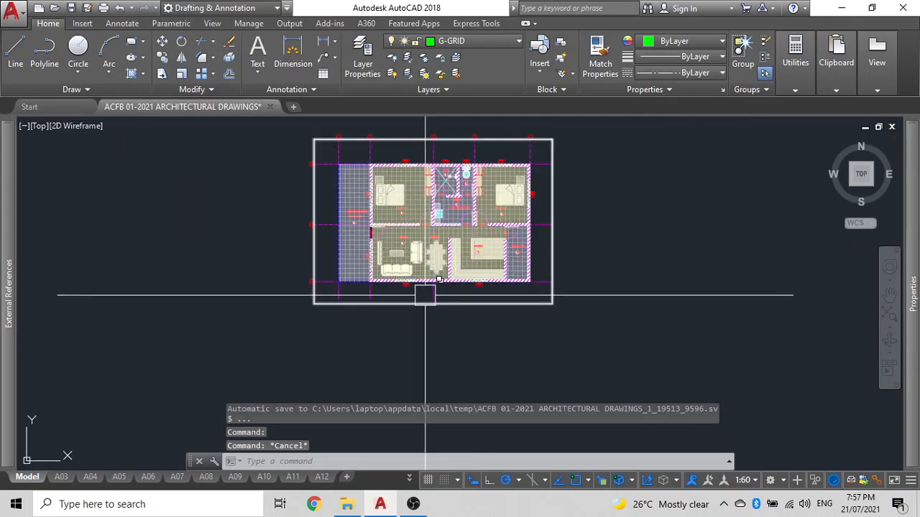
Select grid line 3 in the kitchen area and stretch its lower end to the boundary rectangle's lower edge
scroll(483, 241, "up", 2)
left_click(490, 241)
left_click(543, 339)
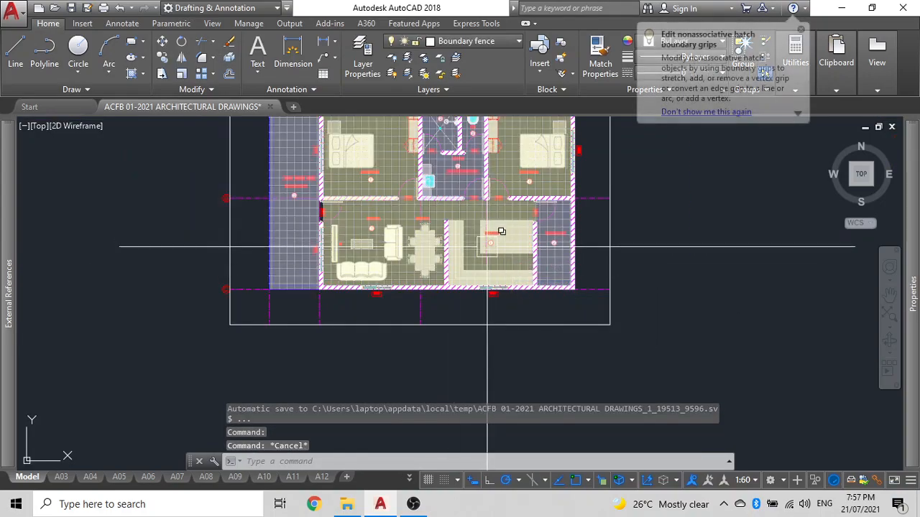
left_click(486, 221)
scroll(500, 205, "up", 4)
left_click(490, 195)
middle_click_drag(469, 273, 350, 244)
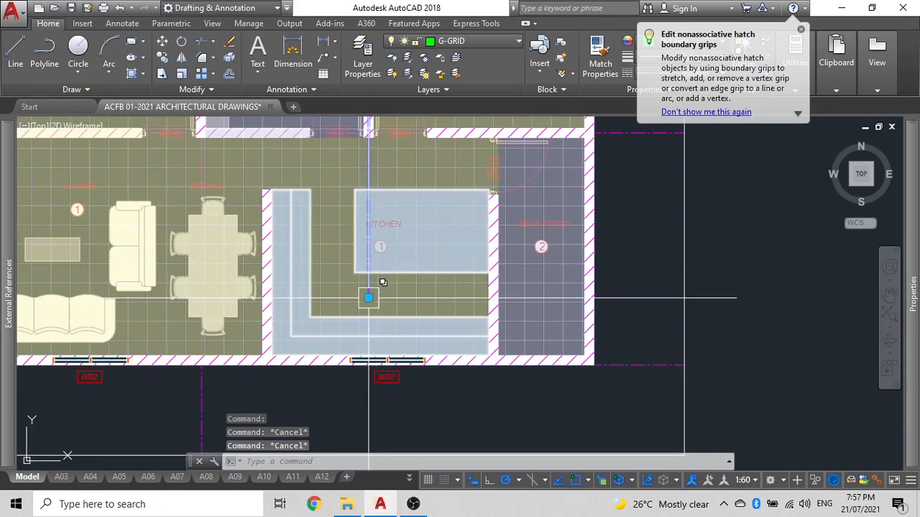
middle_click_drag(383, 276, 455, 195)
left_click(440, 211)
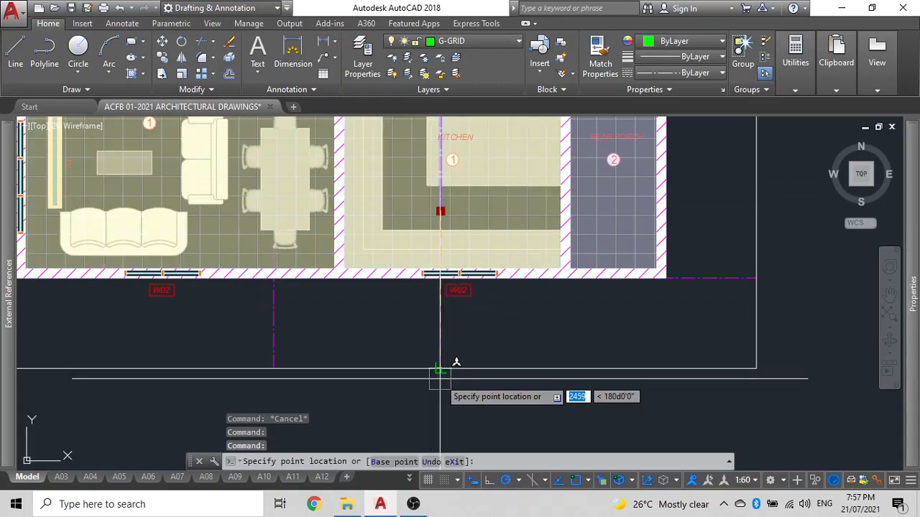
scroll(459, 353, "down", 4)
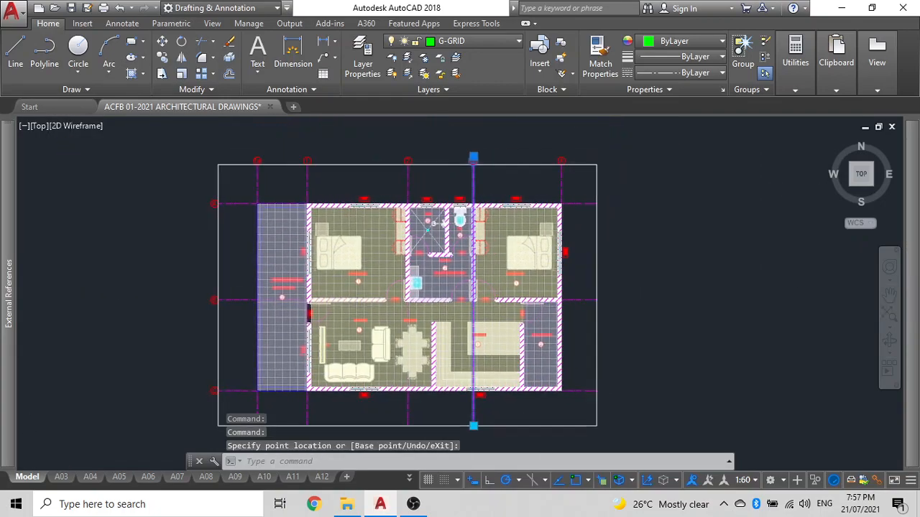
Stretch the lower end of grid line 4 to the boundary rectangle's lower edge and clear the selection
left_click(561, 363)
middle_click_drag(565, 319, 588, 101)
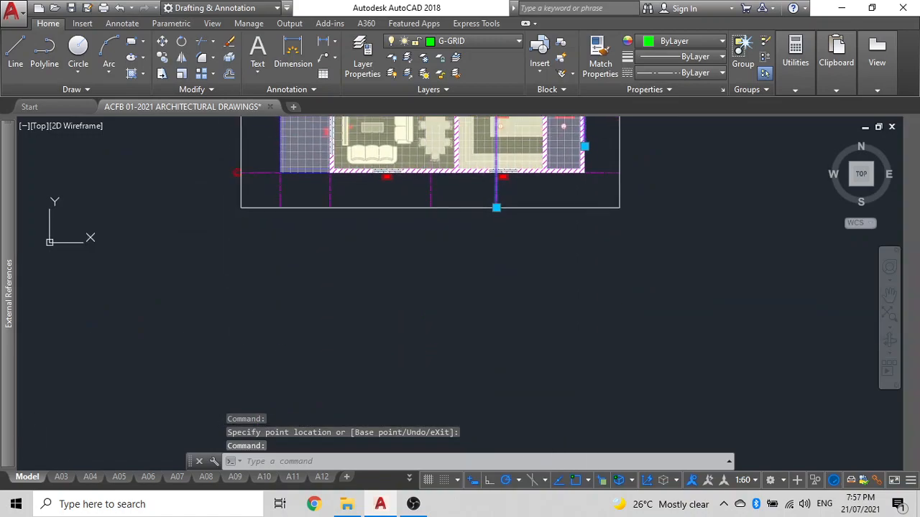
left_click(584, 147)
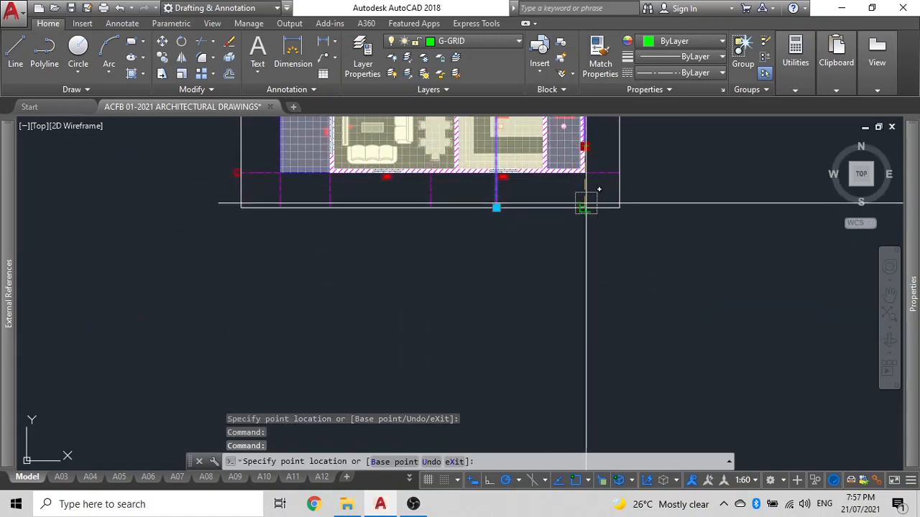
key("Escape")
Delete the outer boundary rectangle around the floor plan and regenerate the drawing
scroll(589, 201, "down", 3)
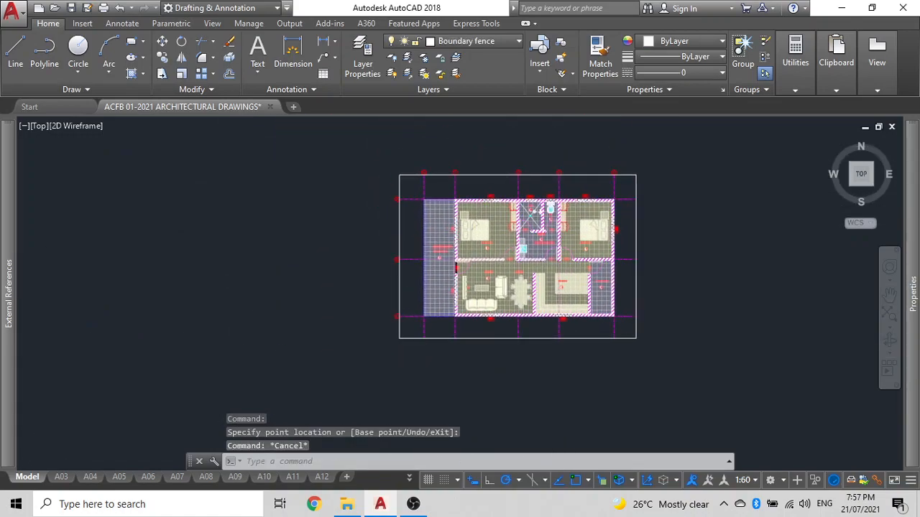
scroll(616, 202, "up", 3)
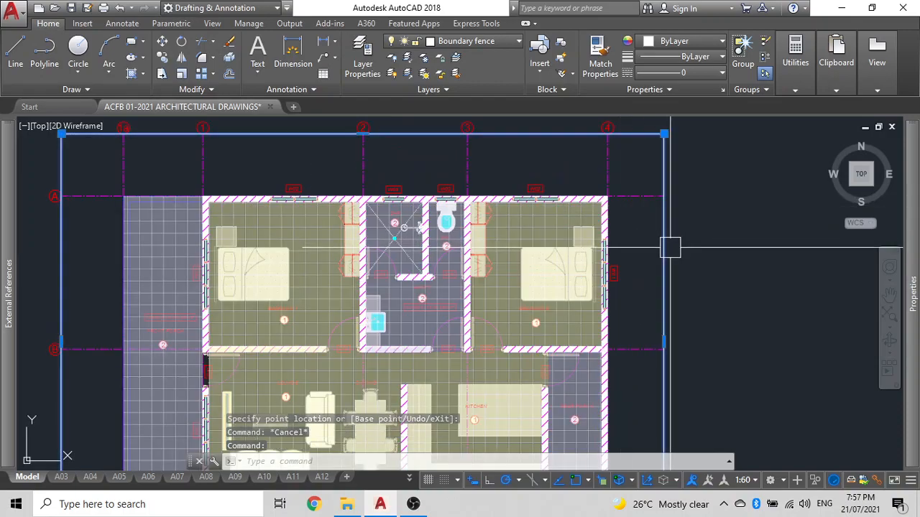
key("Delete")
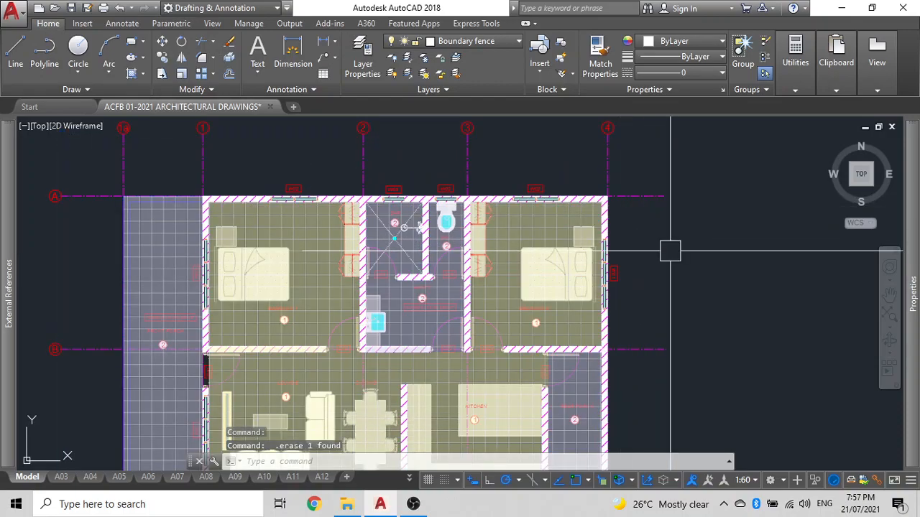
scroll(240, 231, "down", 2)
scroll(339, 312, "up", 5)
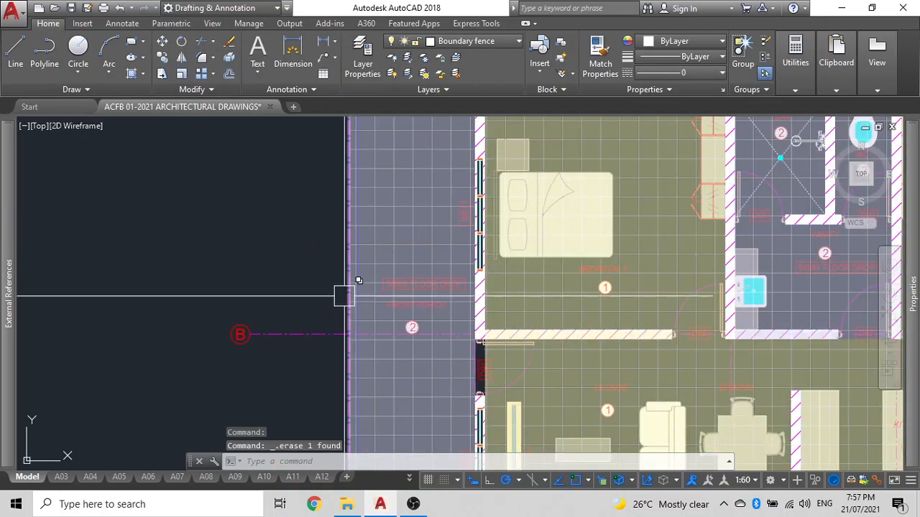
type("RE")
key("Return")
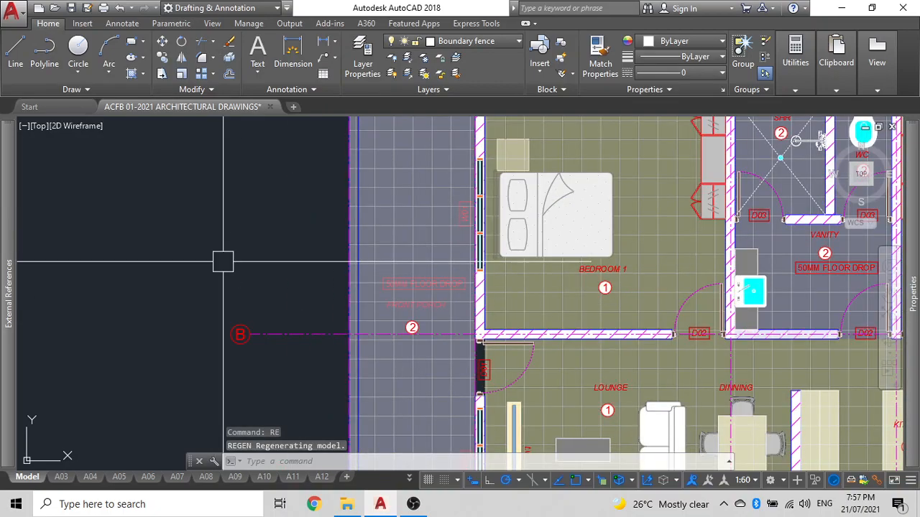
Send the floor hatches of the main rooms, front porch, wet rooms and rear porch to the back of the draw order
scroll(368, 237, "down", 2)
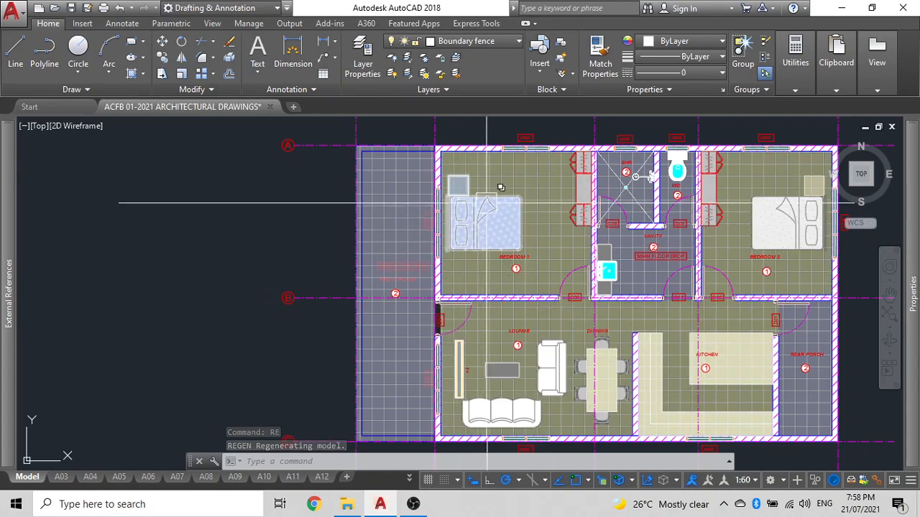
left_click(528, 179)
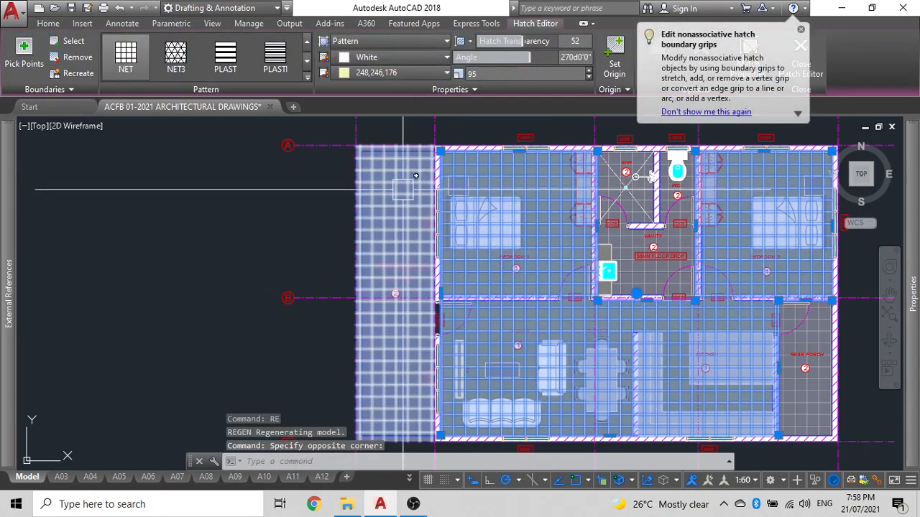
left_click(402, 196)
scroll(680, 218, "up", 4)
left_click(571, 281)
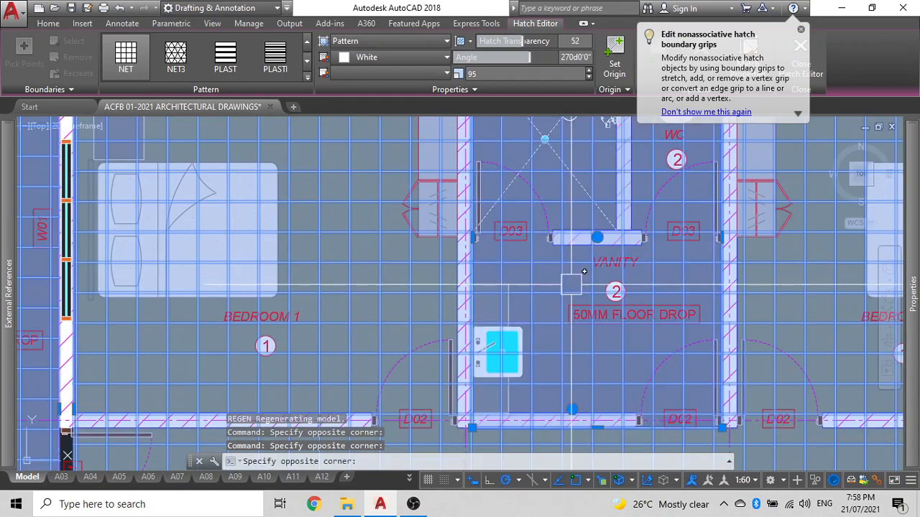
scroll(508, 276, "down", 6)
left_click(507, 276)
scroll(594, 385, "up", 4)
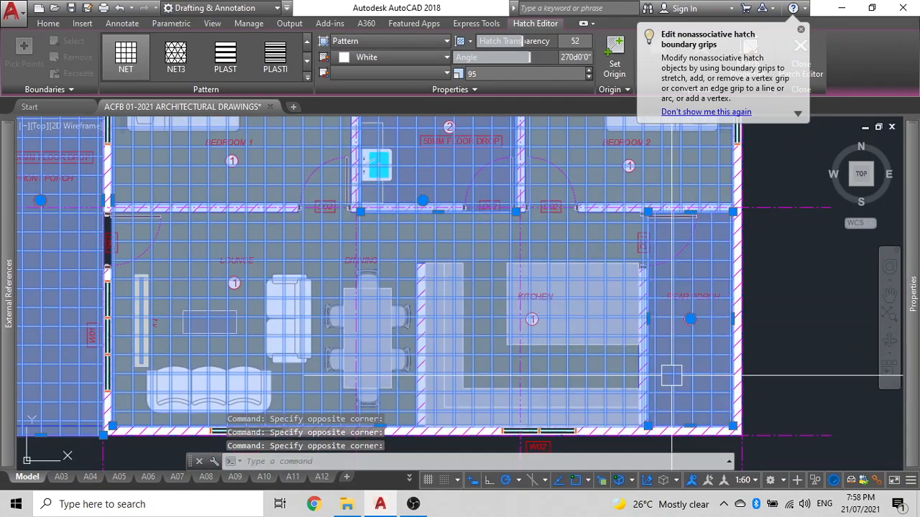
type("dr")
key("Return")
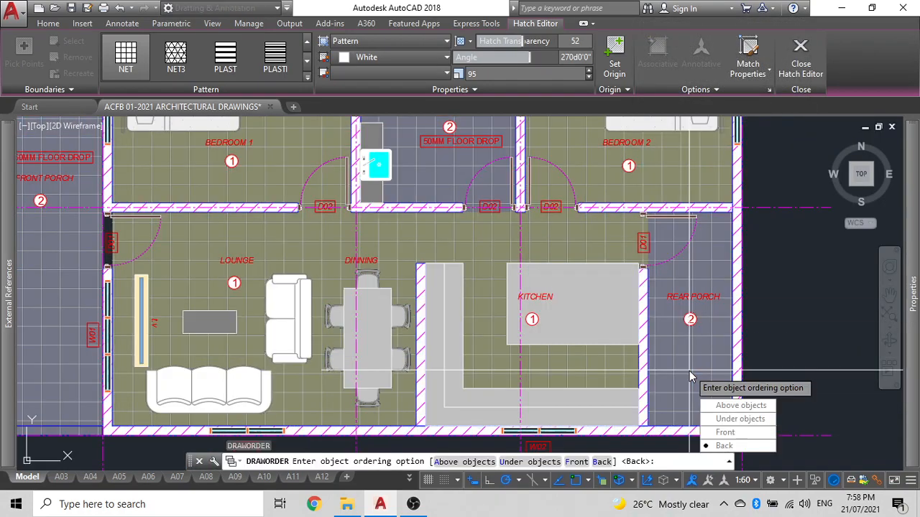
left_click(747, 446)
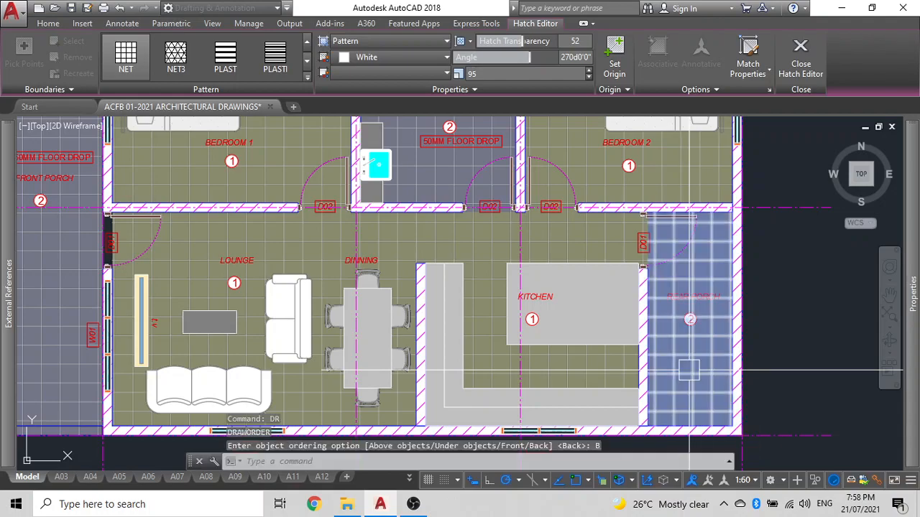
scroll(245, 255, "down", 3)
key("Escape")
middle_click_drag(212, 148, 436, 243)
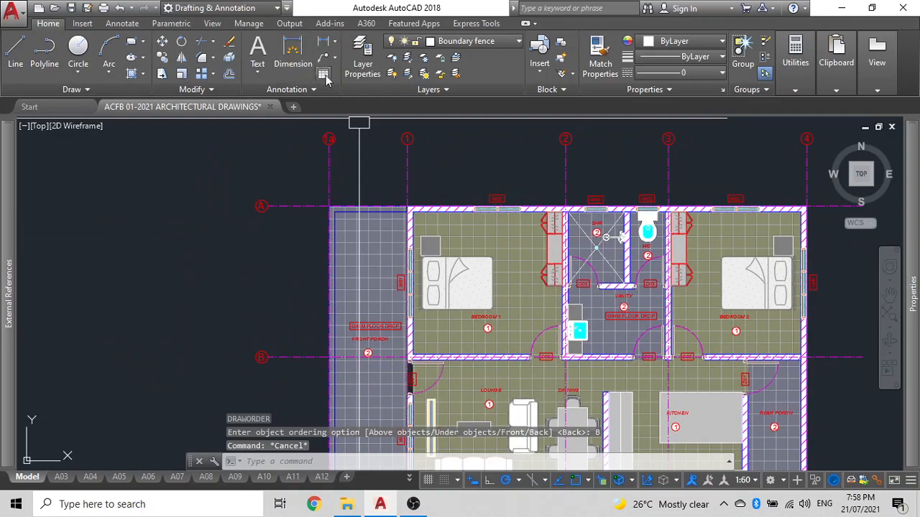
Make the dimension layer current and add a linear dimension across the plan's full width from grid line 1a to 4, above the top wall
left_click(467, 42)
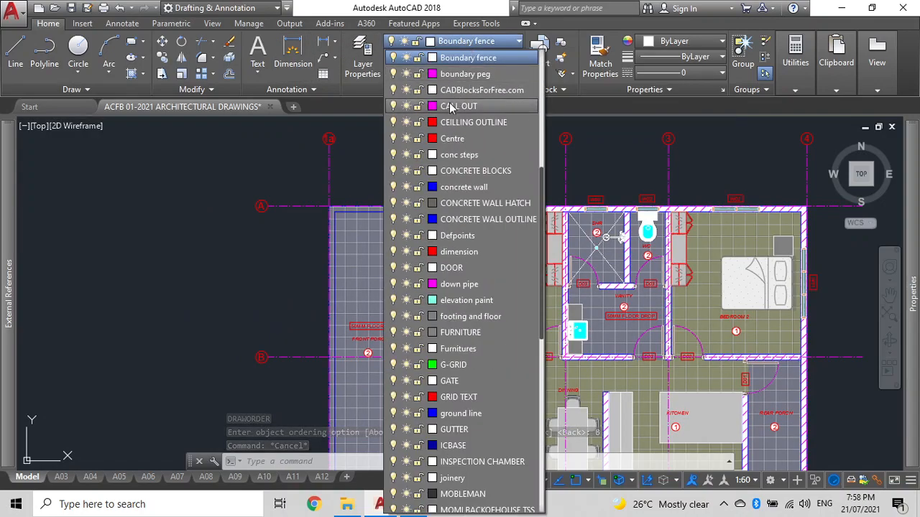
left_click(470, 256)
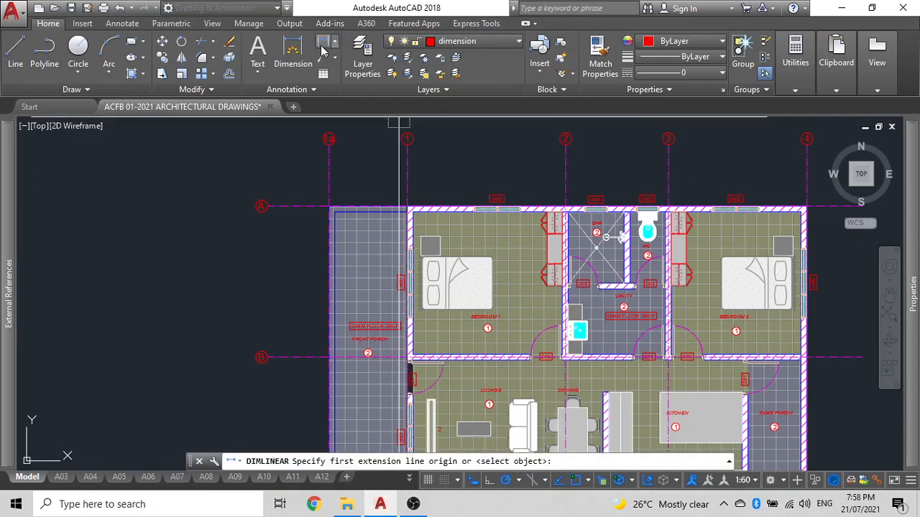
left_click(328, 207)
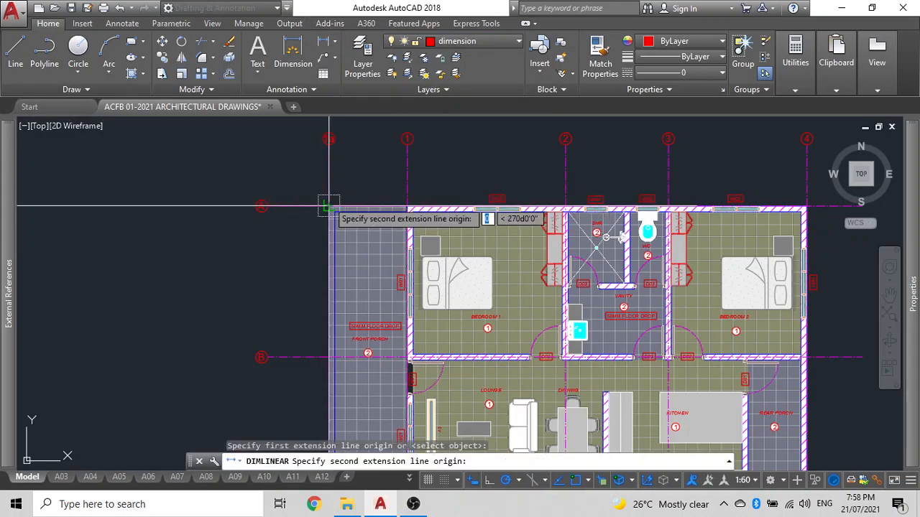
left_click(805, 209)
scroll(508, 172, "up", 2)
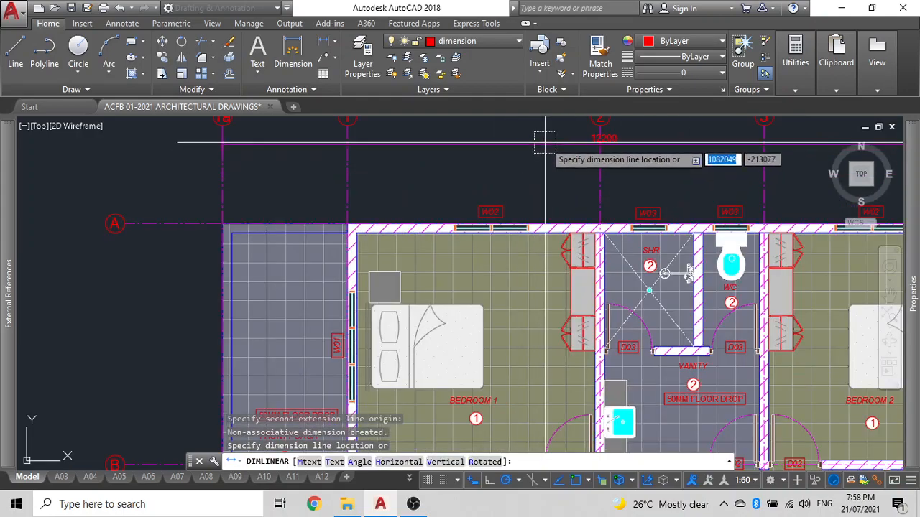
left_click(547, 144)
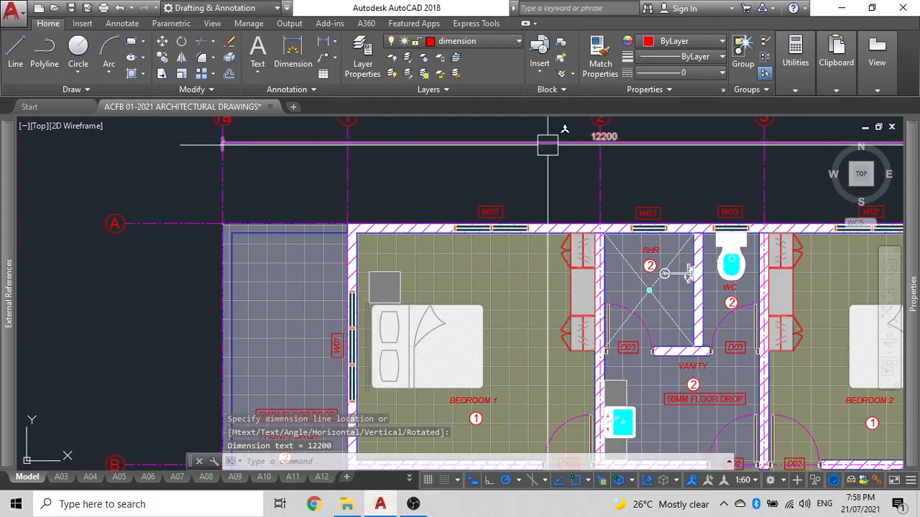
scroll(496, 206, "up", 4)
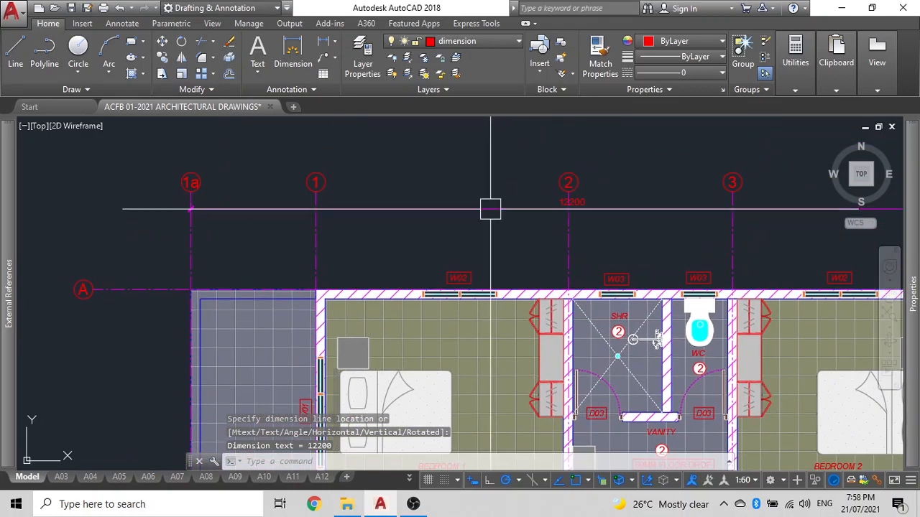
left_click(513, 224)
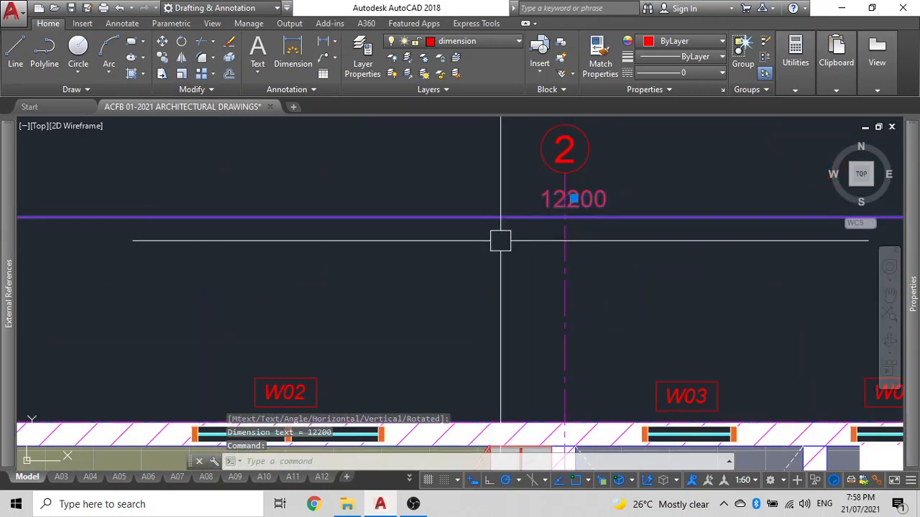
type("m")
key("Return")
left_click(501, 239)
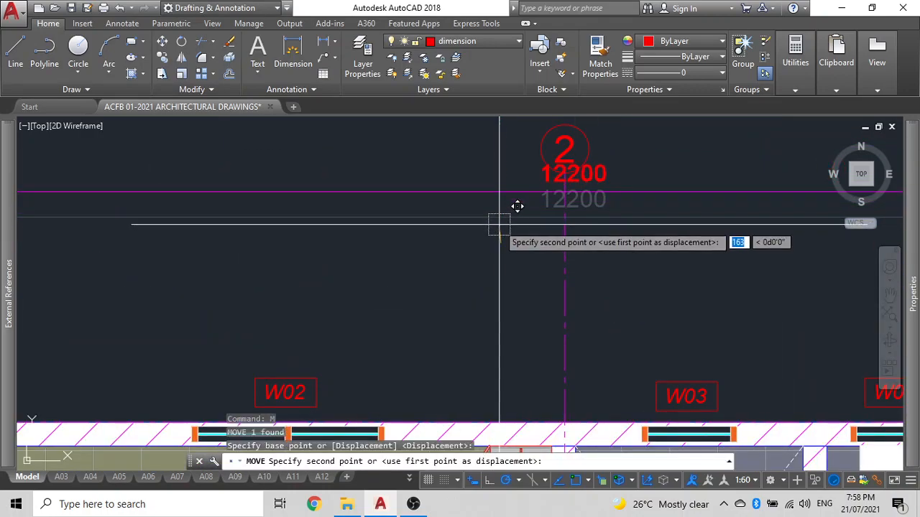
key("Escape")
scroll(543, 222, "down", 4)
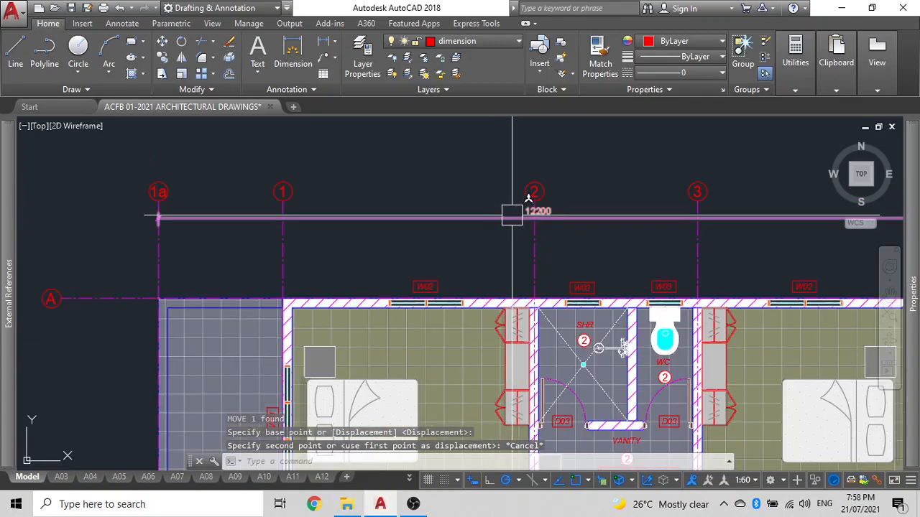
Shift the text of the overall width dimension sideways so it sits clear of grid line 2
scroll(512, 215, "up", 5)
left_click(606, 209)
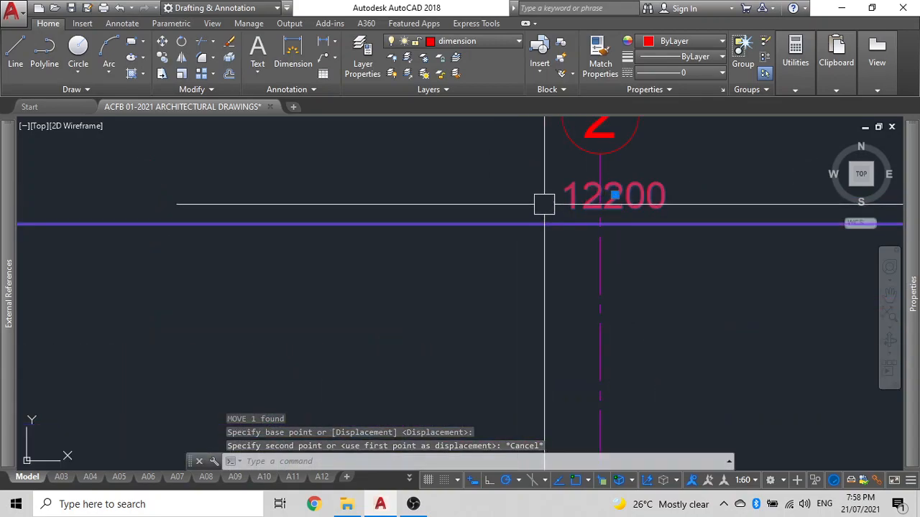
middle_click_drag(544, 205, 398, 207)
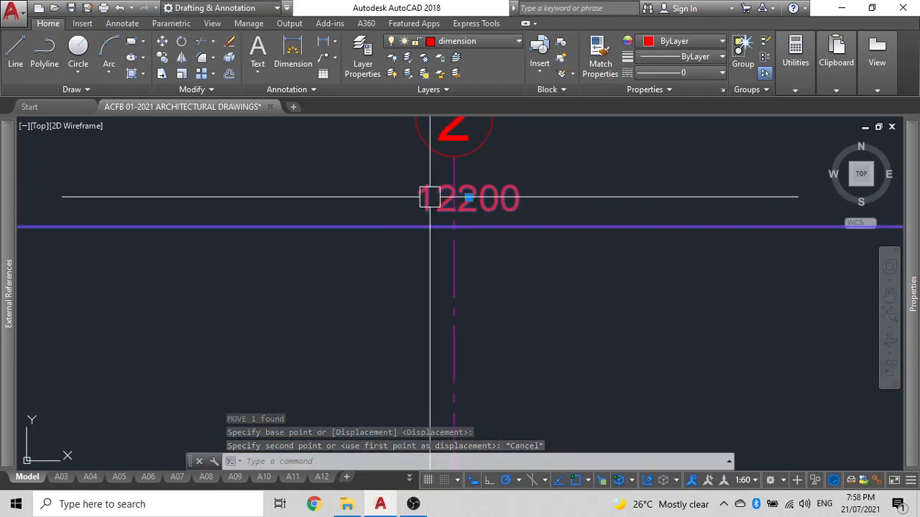
left_click(469, 198)
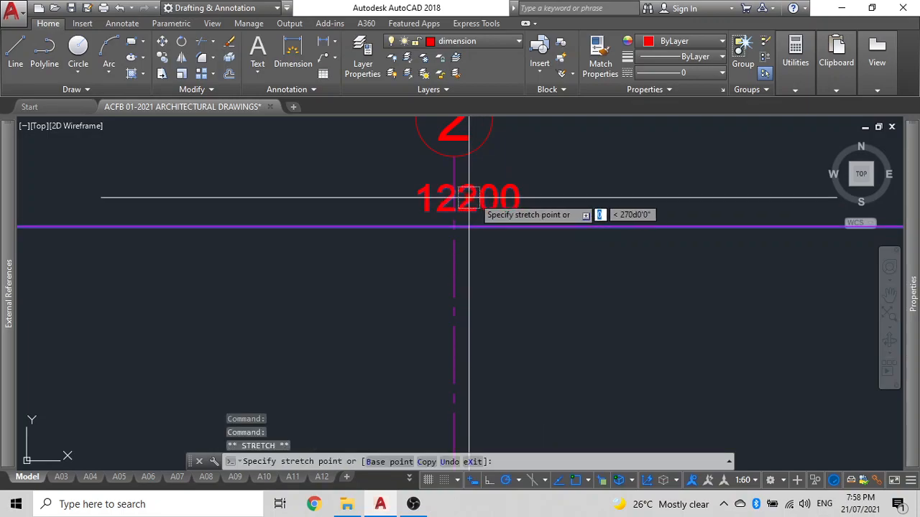
left_click(518, 198)
scroll(433, 240, "down", 6)
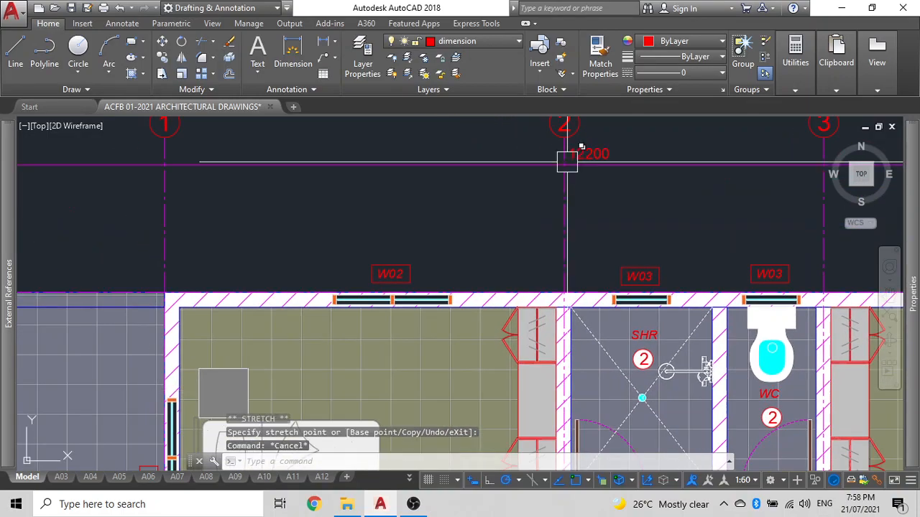
key("Escape")
Add a vertical linear dimension from grid line A to grid line C, placed between the grid bubbles and the front porch
scroll(595, 146, "up", 2)
mouse_move(497, 179)
middle_mouse_down()
mouse_move(483, 257)
mouse_move(436, 252)
mouse_move(441, 199)
middle_mouse_up()
left_click(325, 42)
left_click(501, 232)
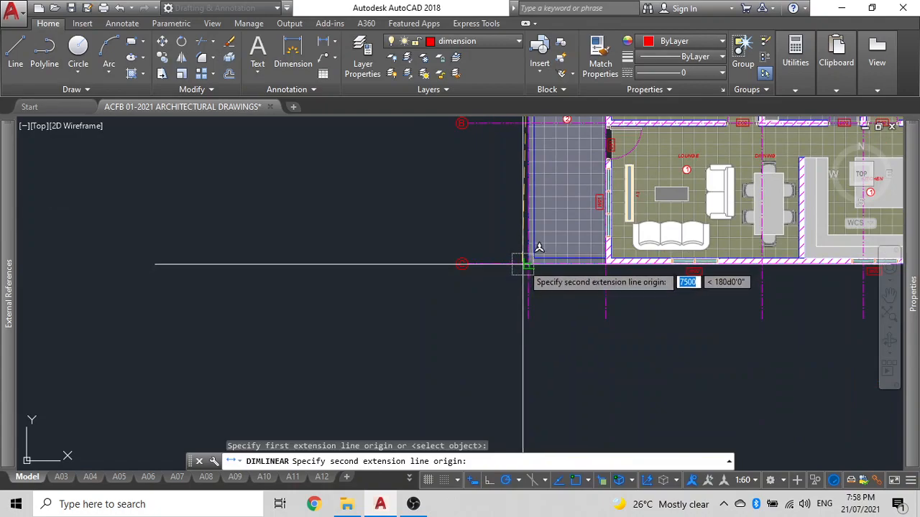
scroll(481, 267, "up", 4)
scroll(480, 266, "down", 4)
middle_click_drag(477, 263, 467, 340)
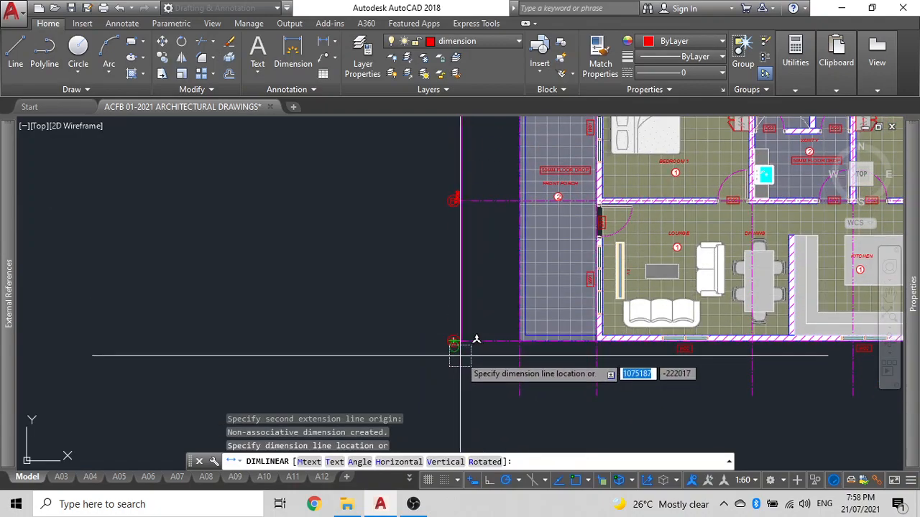
scroll(488, 199, "up", 6)
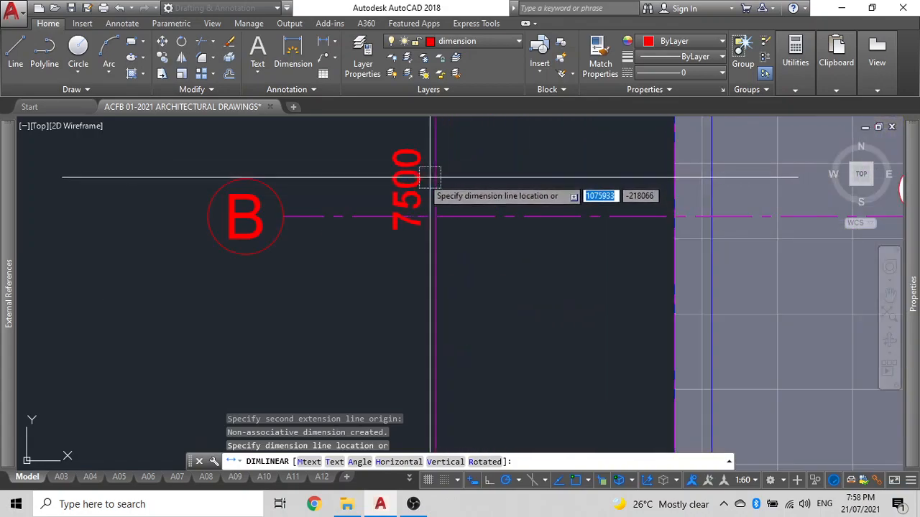
left_click(338, 182)
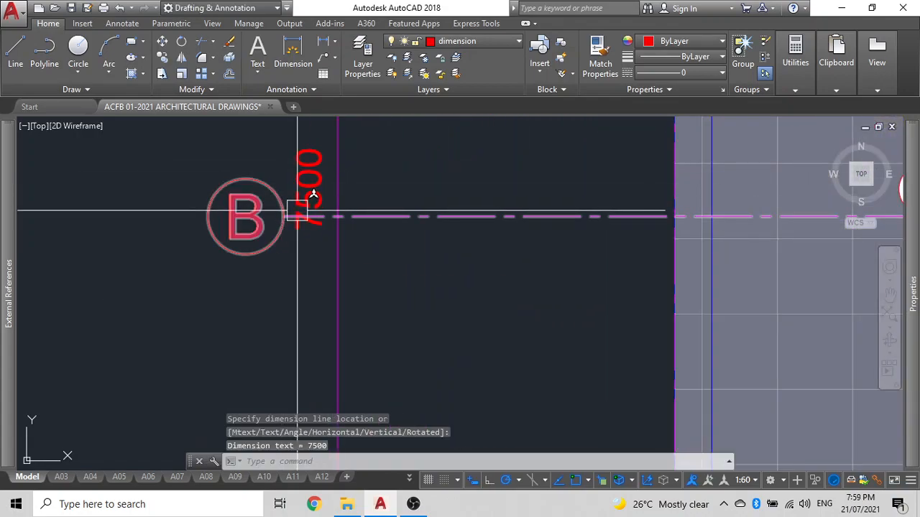
Shift the text of the overall vertical dimension below grid line B and clear the selection
scroll(317, 187, "down", 2)
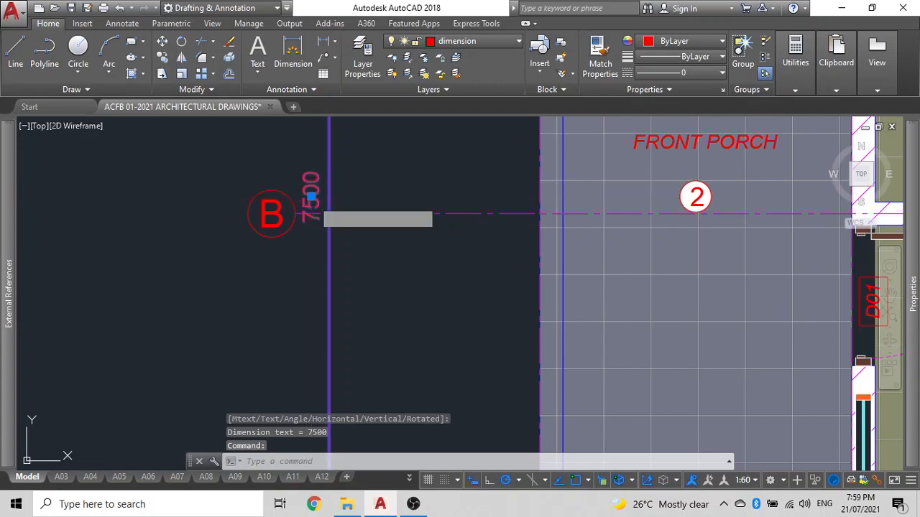
left_click(310, 195)
key("Escape")
scroll(337, 242, "down", 5)
middle_click_drag(338, 242, 362, 263)
scroll(361, 270, "down", 3)
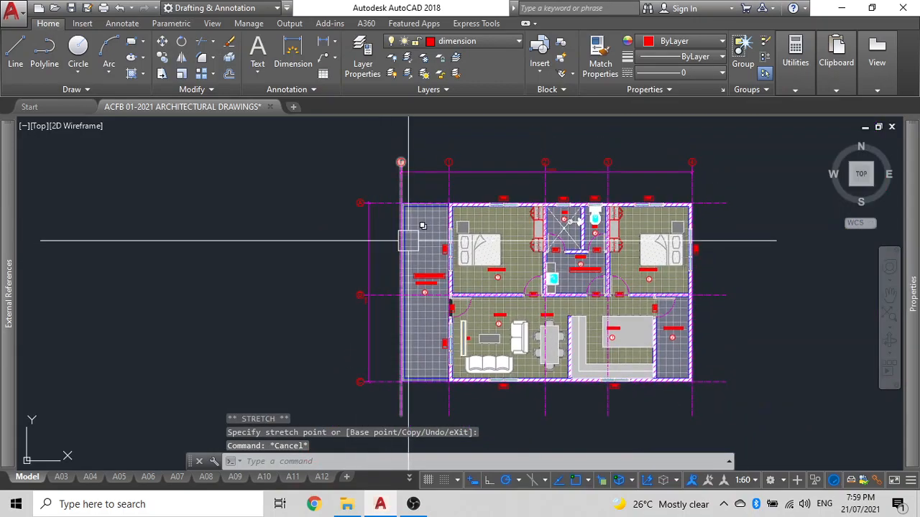
Dimension the front porch width between grid lines 1a and 1, just below the overall width dimension
left_click(324, 45)
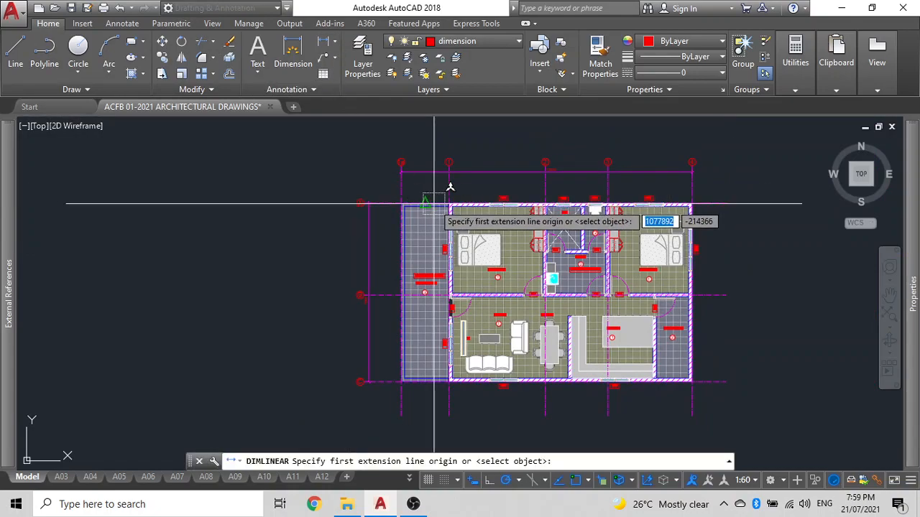
scroll(436, 204, "up", 5)
left_click(295, 202)
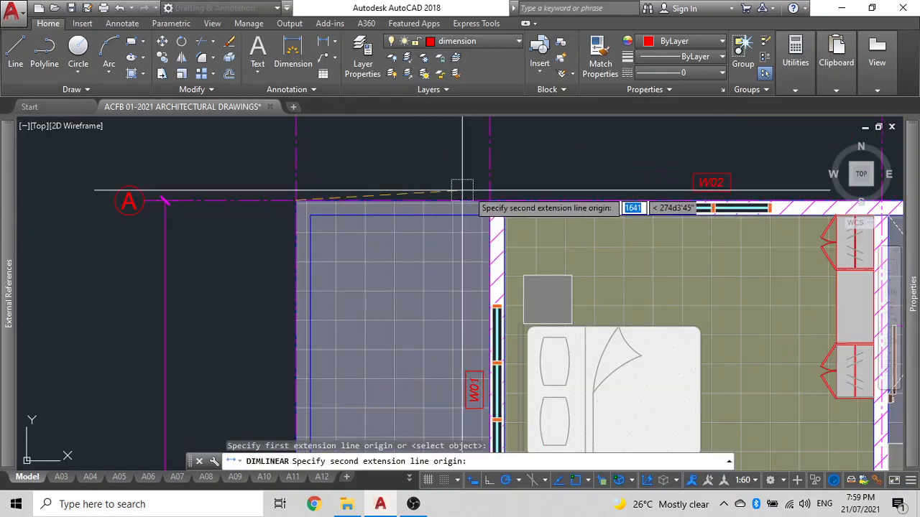
left_click(490, 202)
mouse_move(468, 167)
middle_mouse_down()
mouse_move(468, 261)
mouse_move(455, 263)
middle_mouse_up()
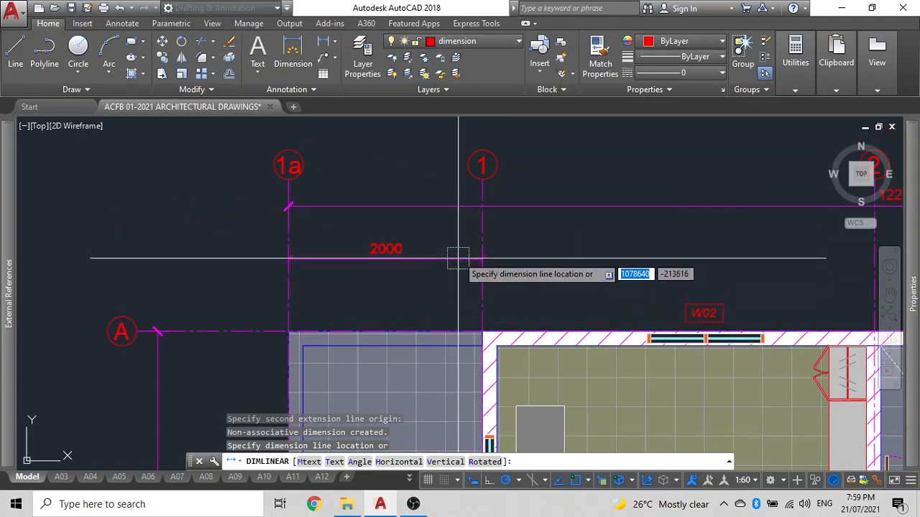
left_click(460, 236)
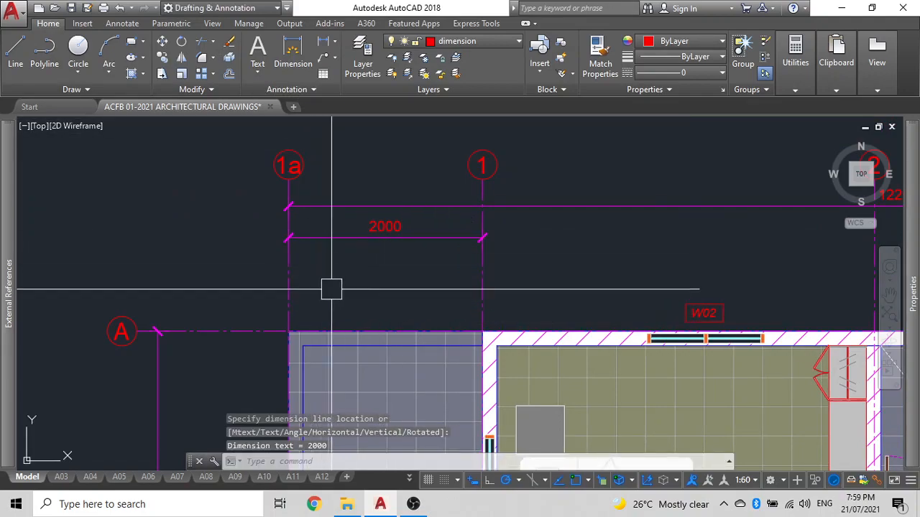
Continue the porch width dimension from grid line 1 to the building's corner at grid line 4
type("dimc")
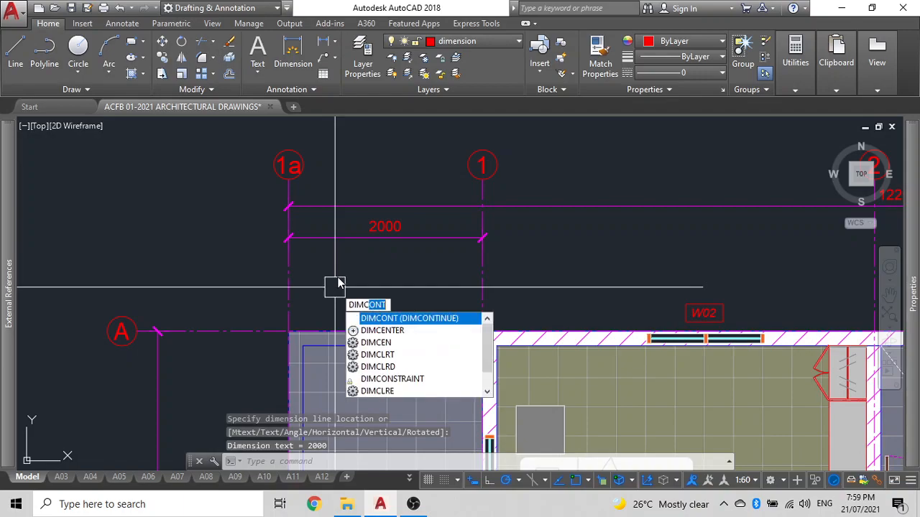
key("Return")
middle_click_drag(582, 252, 271, 244)
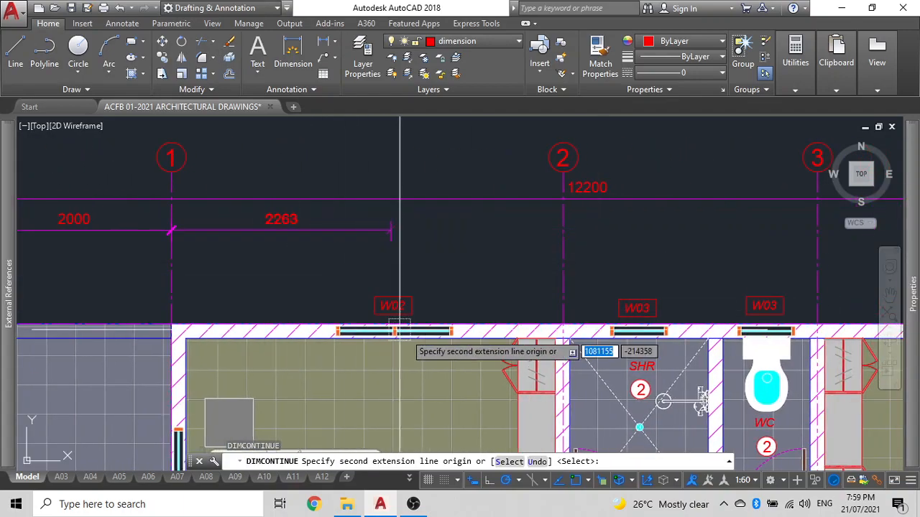
scroll(494, 308, "down", 2)
middle_click_drag(494, 307, 137, 309)
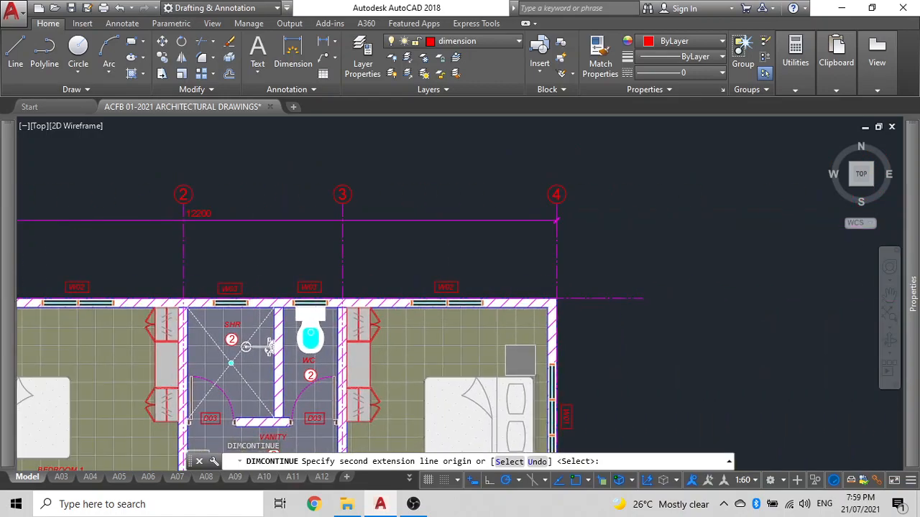
scroll(507, 319, "up", 2)
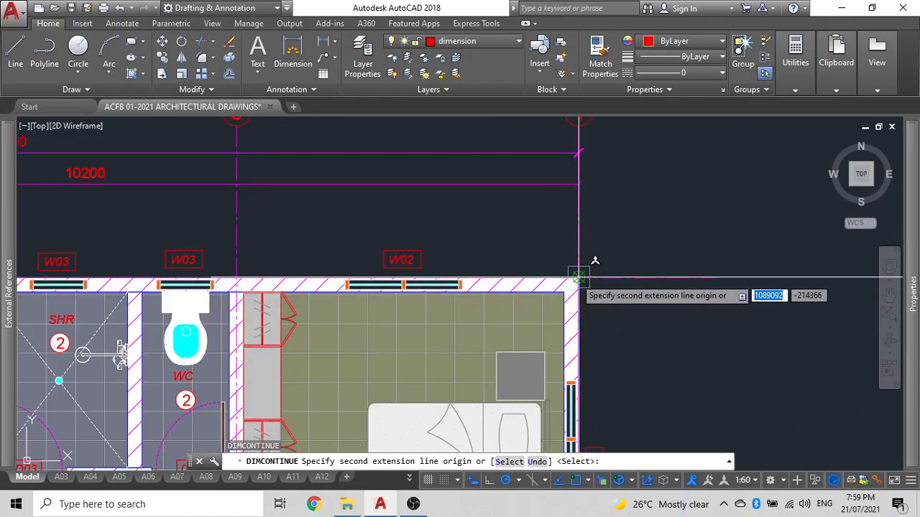
left_click(591, 270)
scroll(503, 255, "down", 5)
scroll(179, 194, "up", 2)
key("Escape")
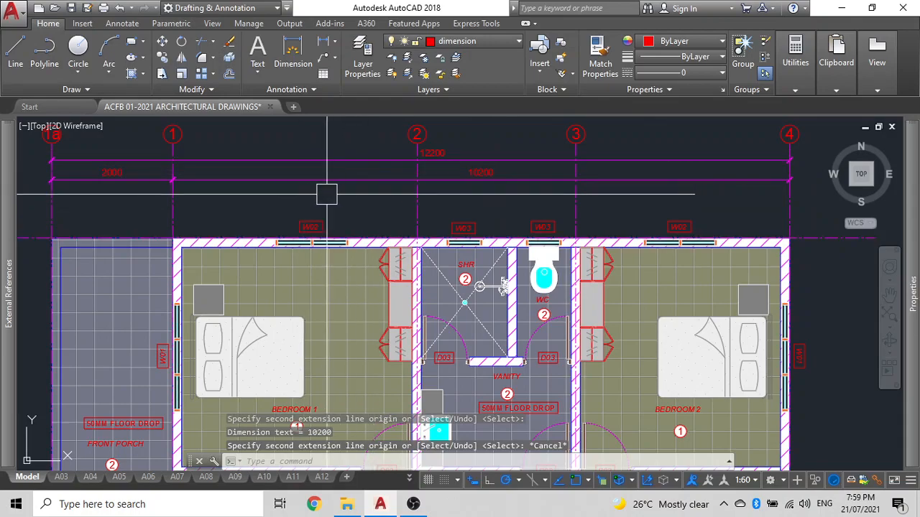
Dimension the distance from grid line 1 to the near edge of Bedroom 1's window W02, placed below the second dimension row
scroll(146, 179, "down", 3)
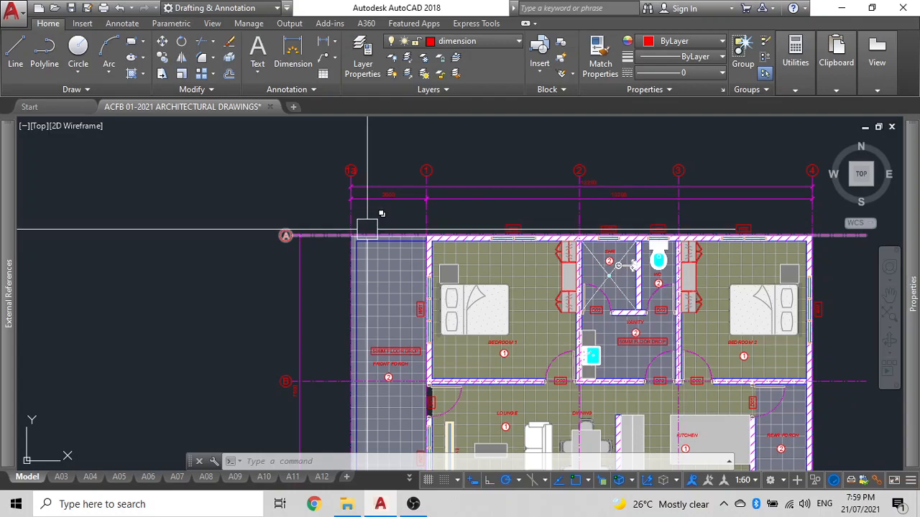
scroll(368, 230, "up", 3)
scroll(378, 224, "down", 3)
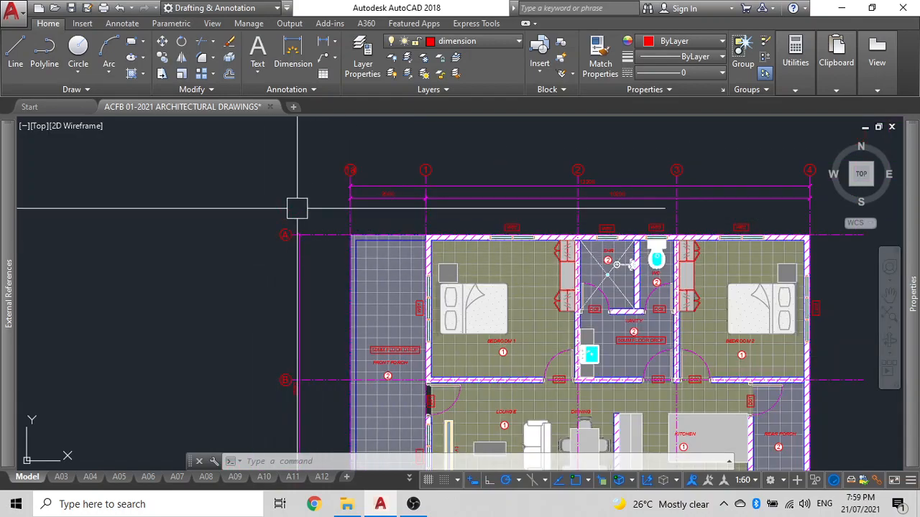
left_click(321, 43)
scroll(327, 259, "up", 4)
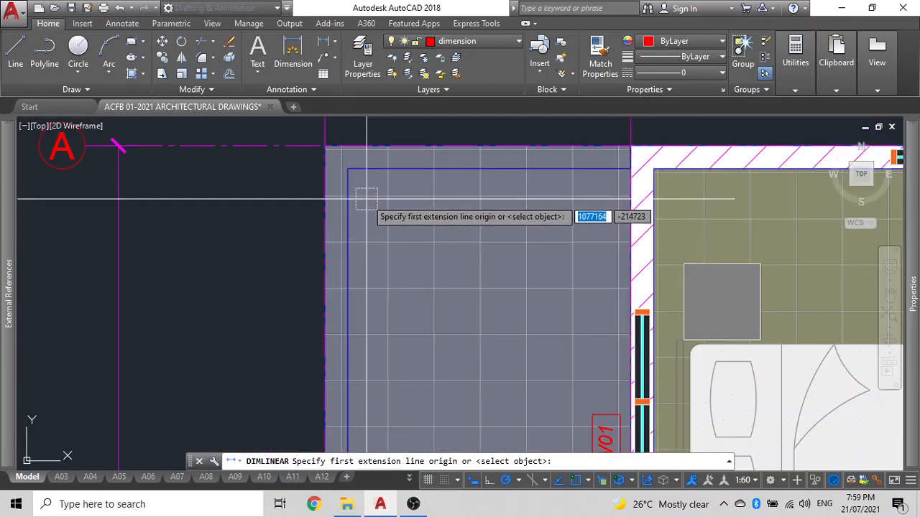
scroll(338, 201, "down", 1)
middle_click_drag(444, 273, 377, 280)
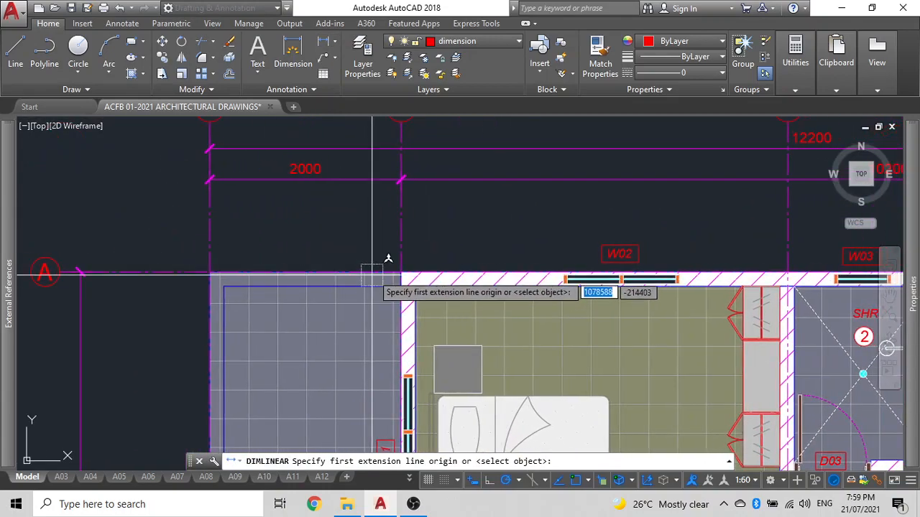
left_click(401, 271)
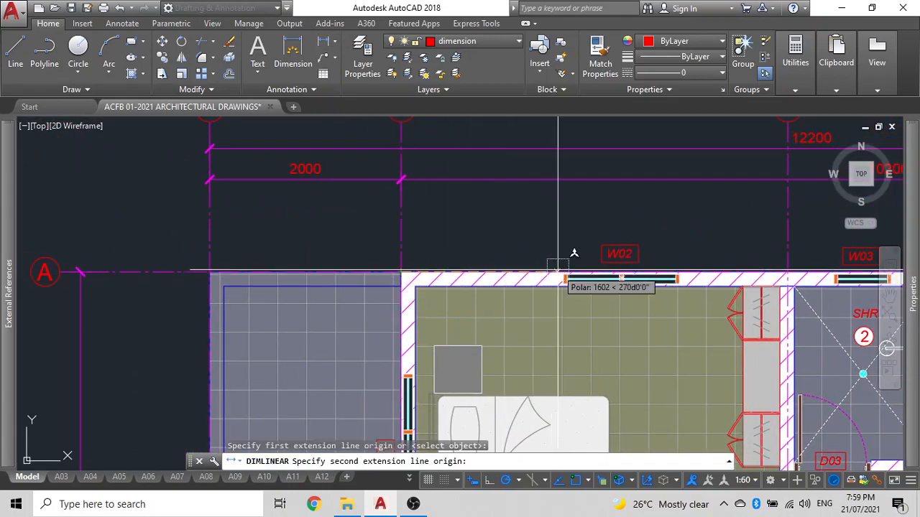
scroll(557, 271, "up", 4)
left_click(575, 285)
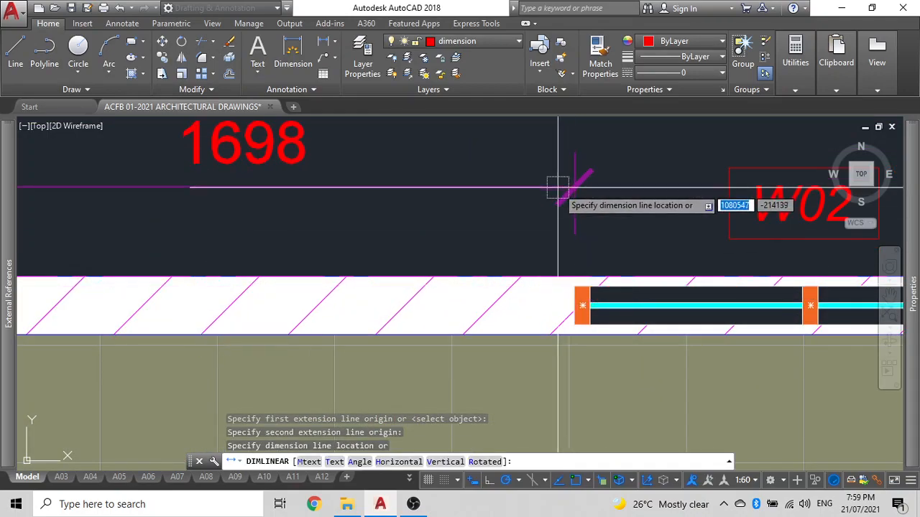
scroll(558, 188, "down", 3)
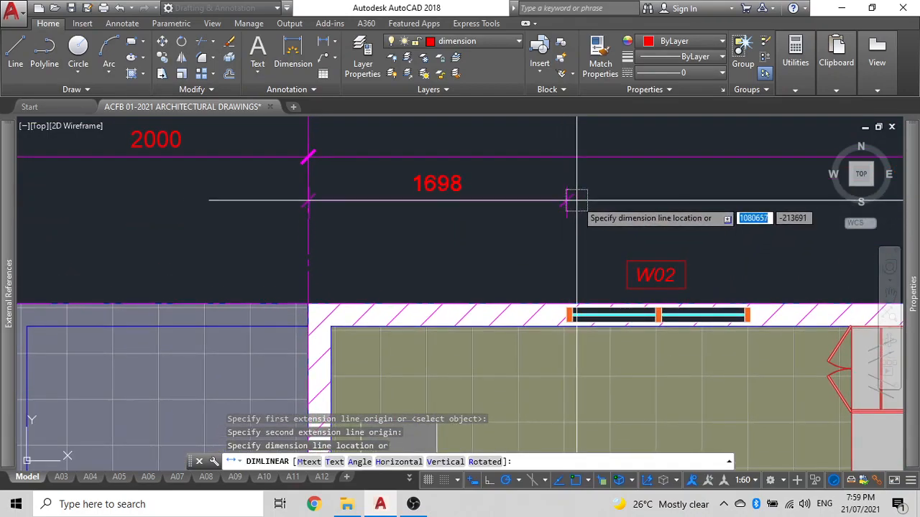
left_click(557, 205)
Move the two second-row dimensions together with the window-offset dimension, leaving out the overall width dimension
scroll(573, 297, "up", 6)
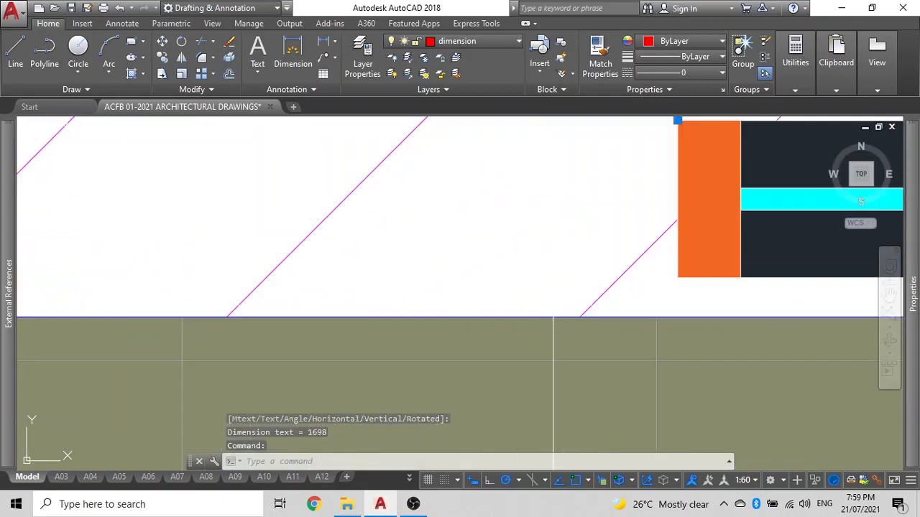
scroll(585, 206, "down", 8)
scroll(417, 220, "up", 5)
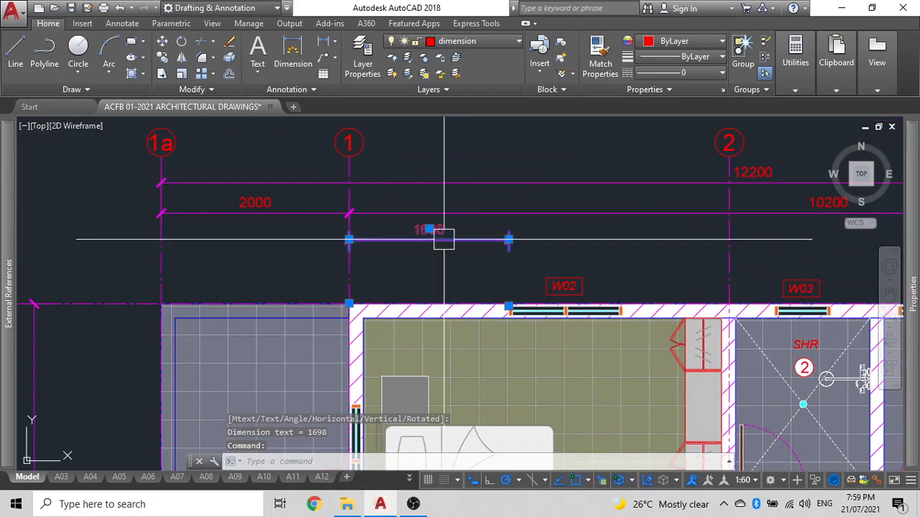
scroll(417, 220, "down", 5)
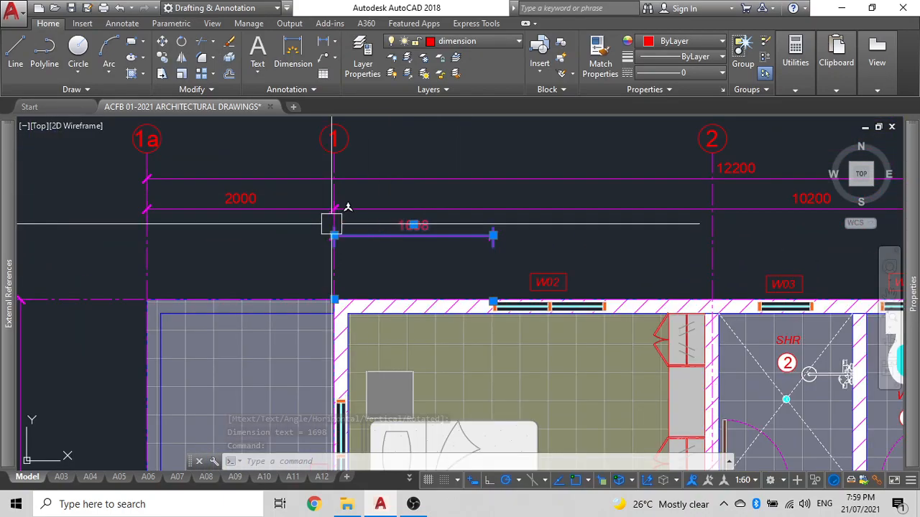
left_click(454, 209)
type("m")
key("Return")
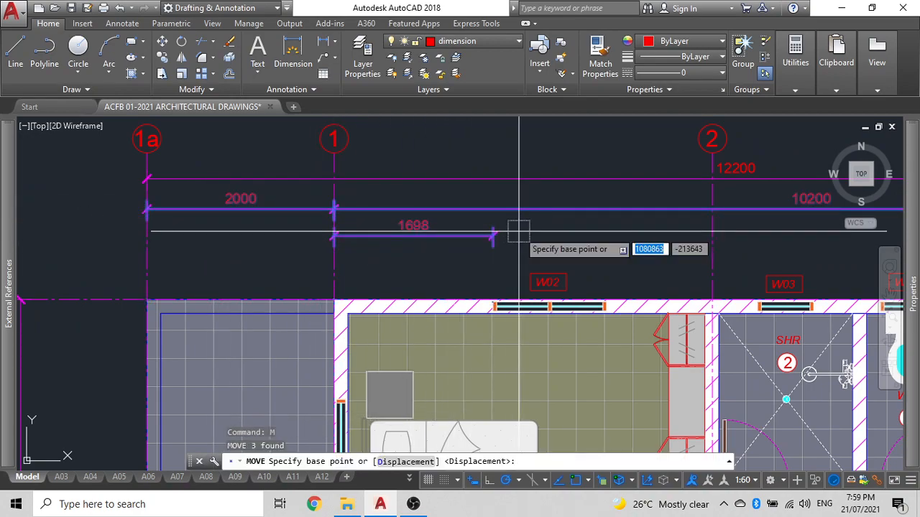
left_click(599, 243)
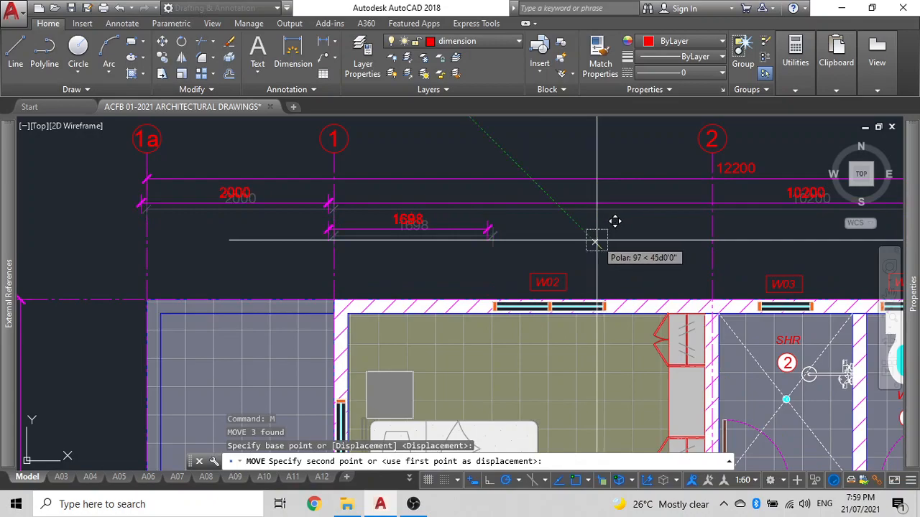
Undo the diagonal move of the three dimensions above the plan
left_click(596, 241)
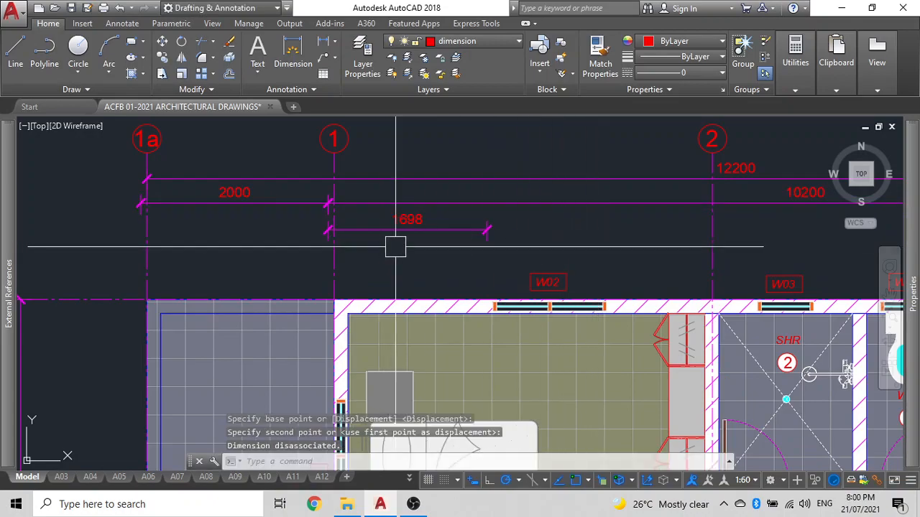
key("ctrl+z")
Move the 2000, 10200 and 1698 dimensions slightly upward, closer to the overall 12200 dimension, and turn Ortho mode on
left_click(451, 238)
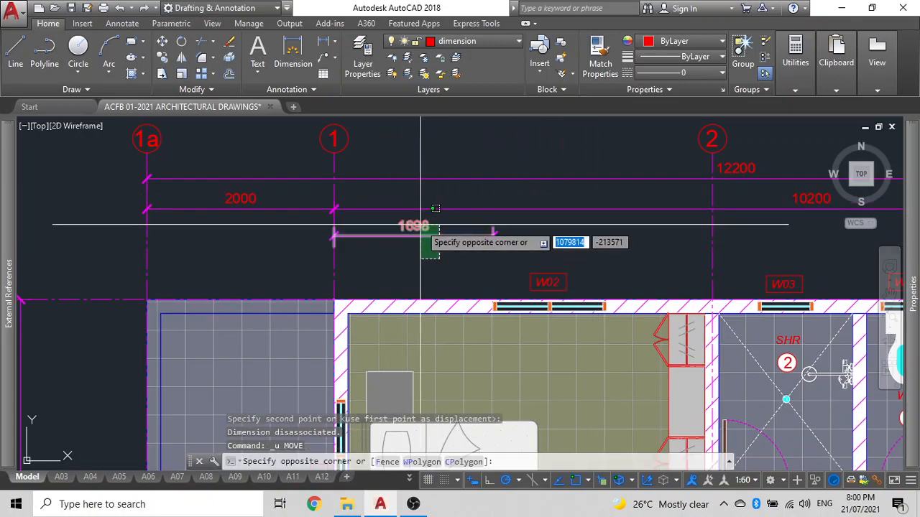
left_click(404, 204)
left_click(292, 208)
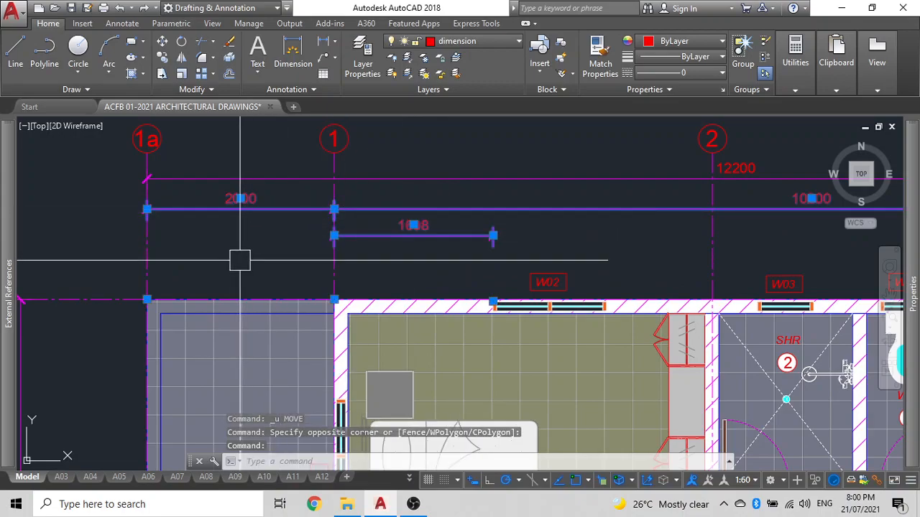
type("m")
key("Return")
left_click(241, 259)
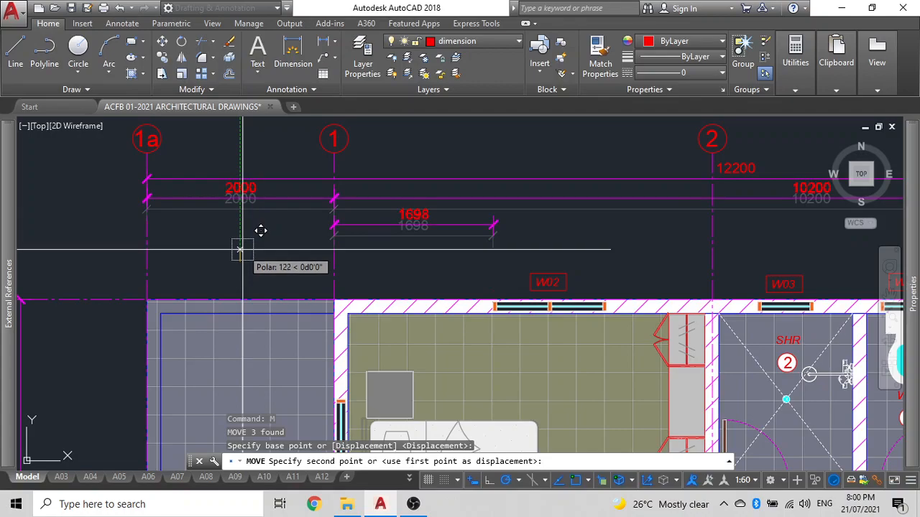
left_click(242, 251)
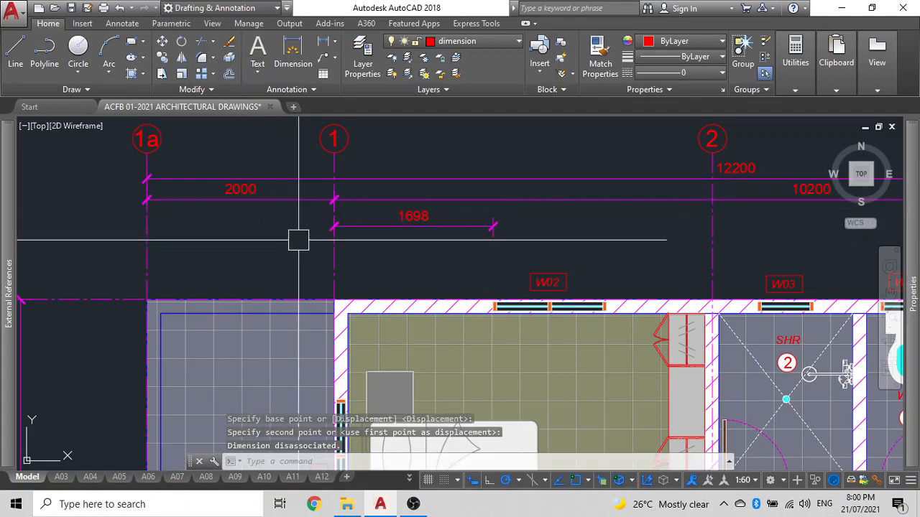
key("F8")
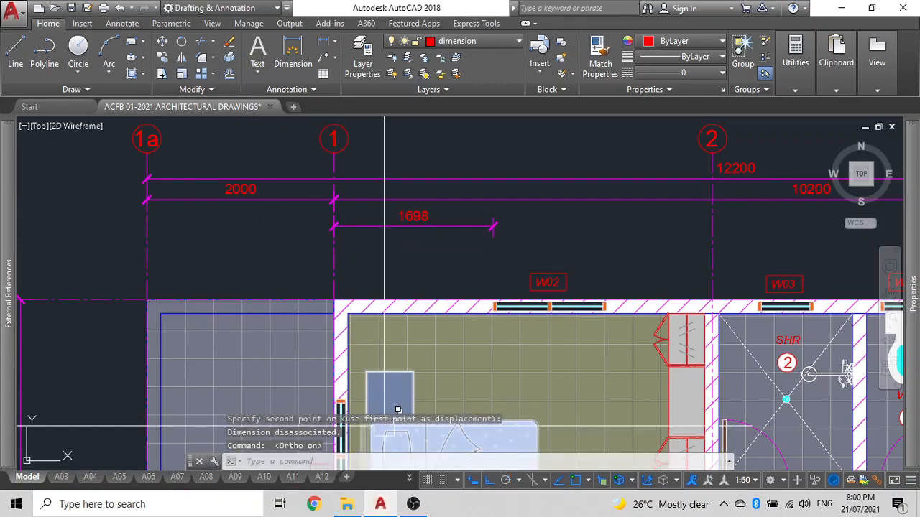
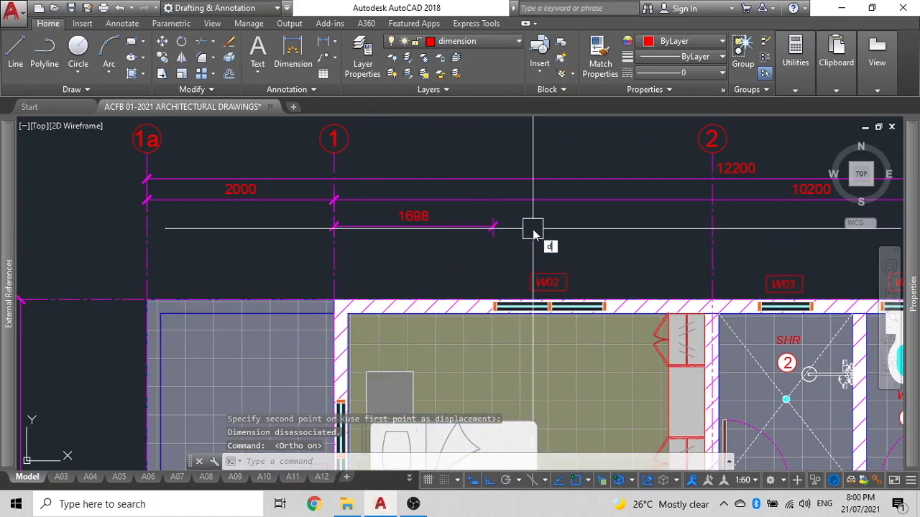
Continue the dimension chain from the 1698 dimension to the far edge of window W02 and the near edge of the first W03
key("BackSpace")
key("BackSpace")
key("BackSpace")
type("CONT")
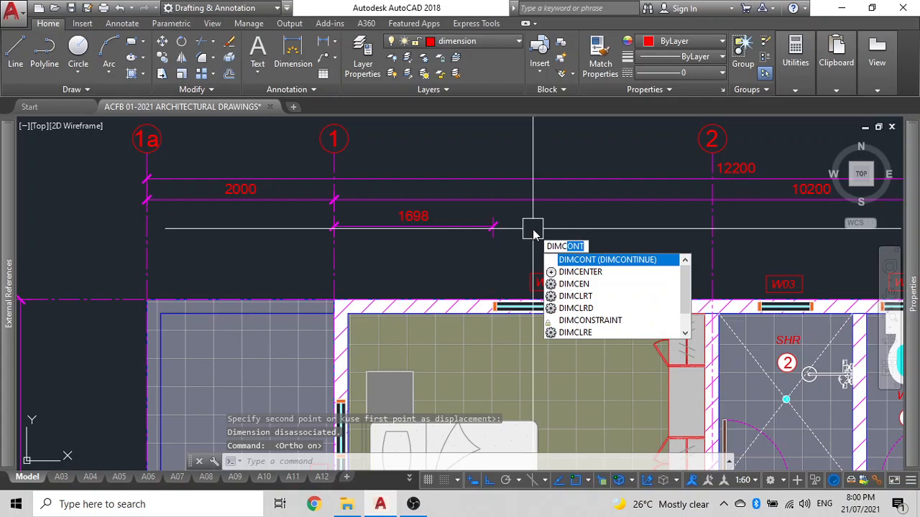
key("Return")
middle_click_drag(657, 255, 495, 249)
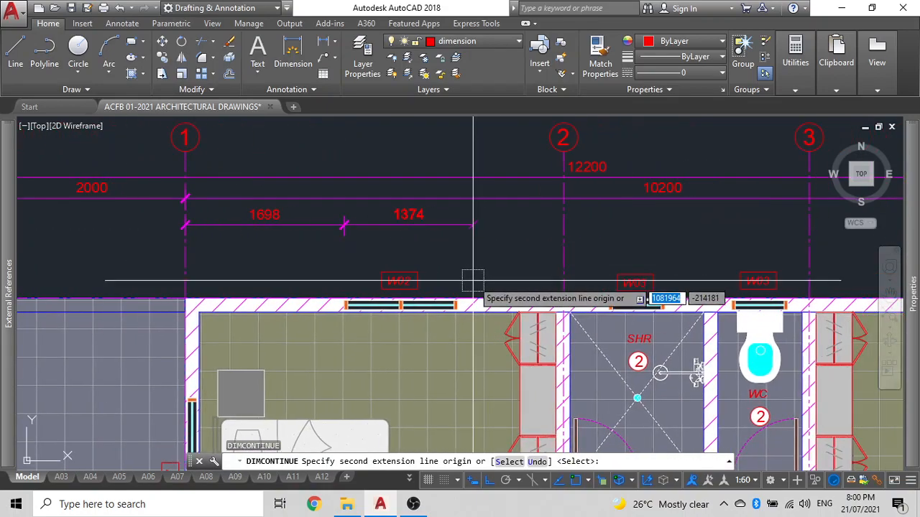
scroll(473, 280, "up", 5)
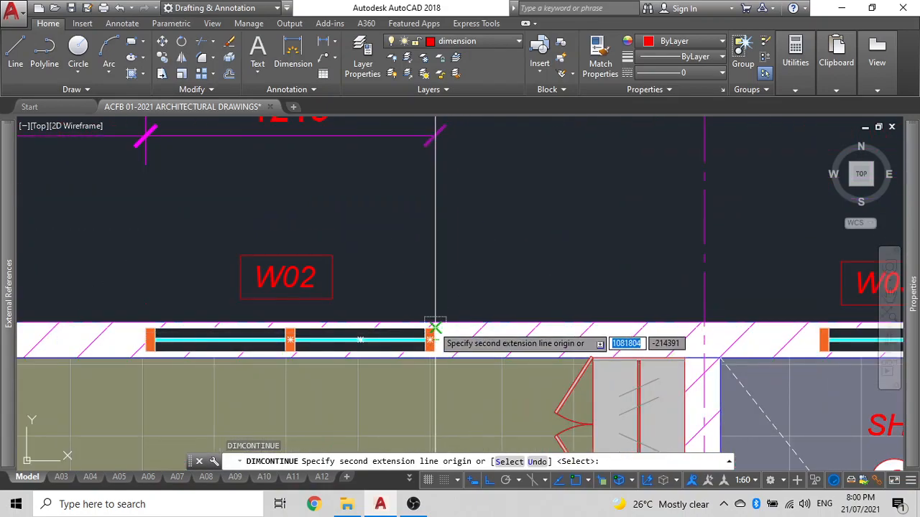
left_click(435, 328)
scroll(626, 323, "down", 4)
middle_click_drag(626, 323, 421, 323)
scroll(620, 305, "up", 5)
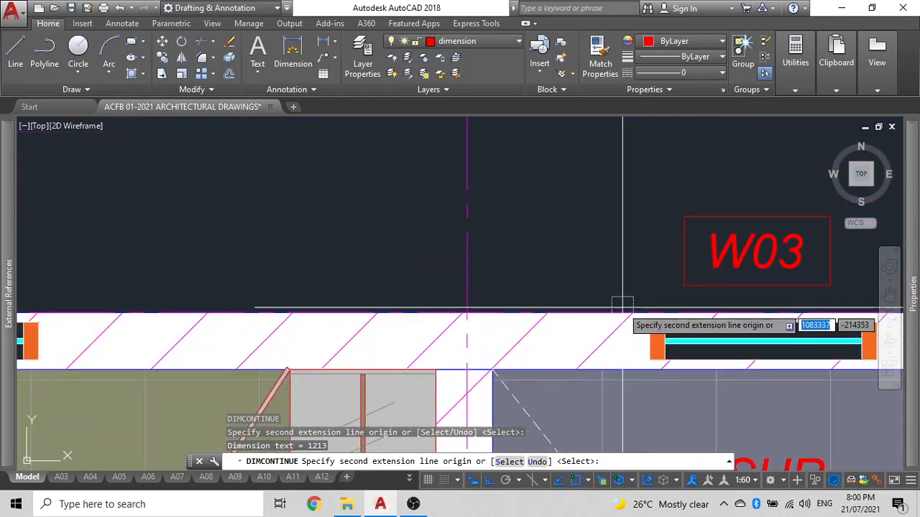
left_click(649, 323)
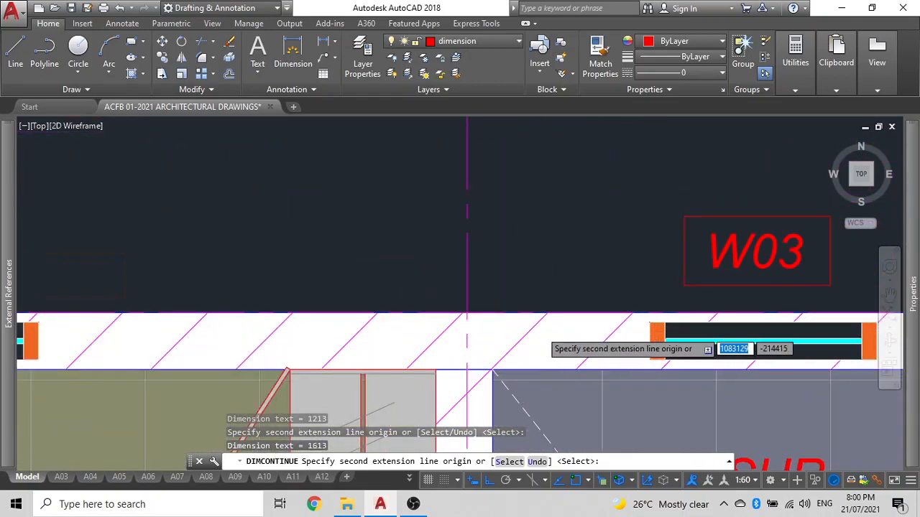
Continue the dimension chain across both W03 windows and the wall between them
scroll(543, 320, "down", 2)
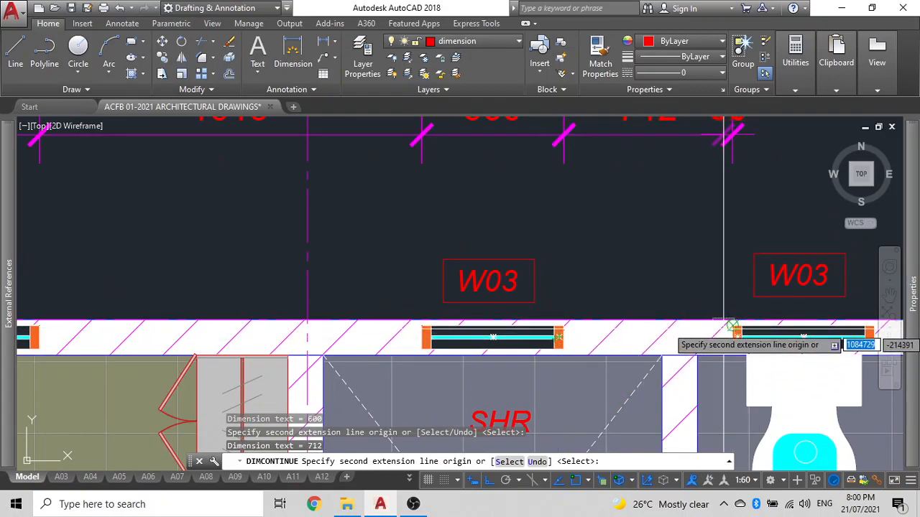
middle_click_drag(732, 327, 395, 324)
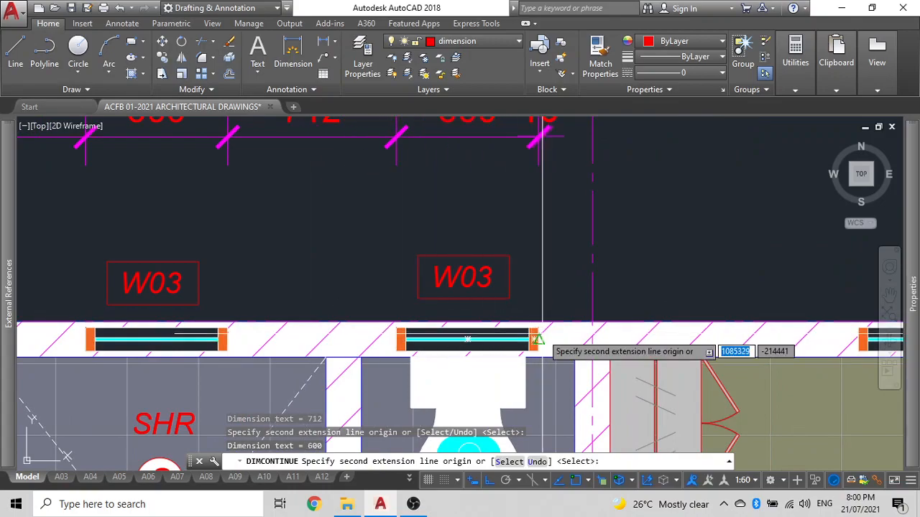
scroll(575, 323, "down", 4)
Continue the dimension chain to both edges of the second W02 window and finish it at the wall corner on grid 4
scroll(359, 374, "up", 2)
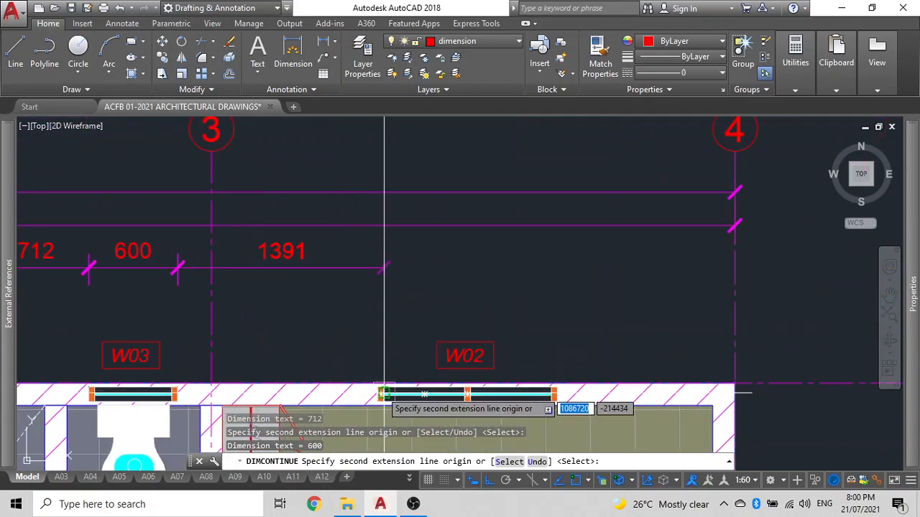
scroll(385, 394, "up", 6)
left_click(340, 393)
scroll(431, 359, "down", 5)
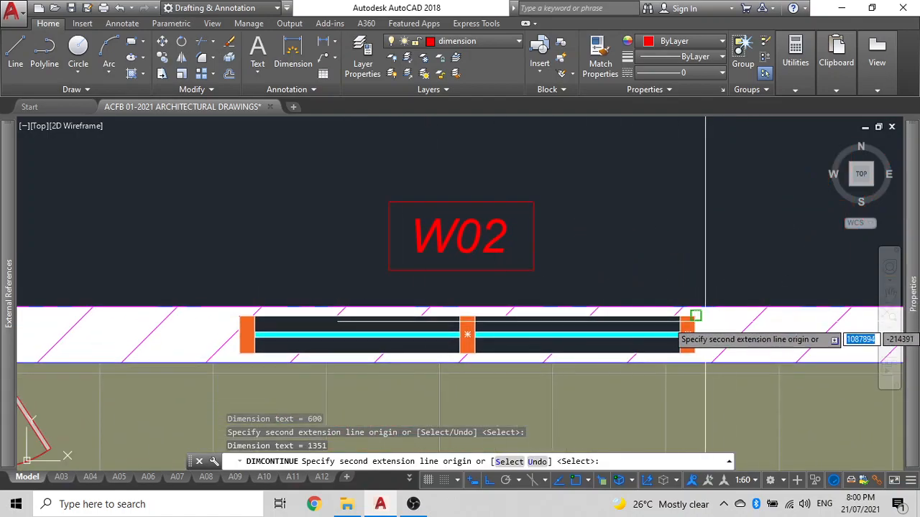
scroll(695, 315, "down", 4)
scroll(700, 324, "up", 2)
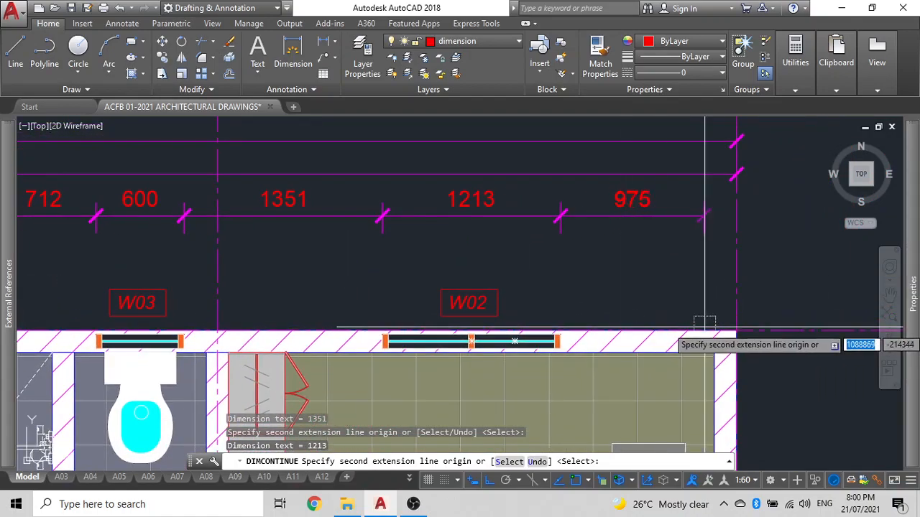
left_click(737, 330)
scroll(643, 281, "down", 3)
key("Escape")
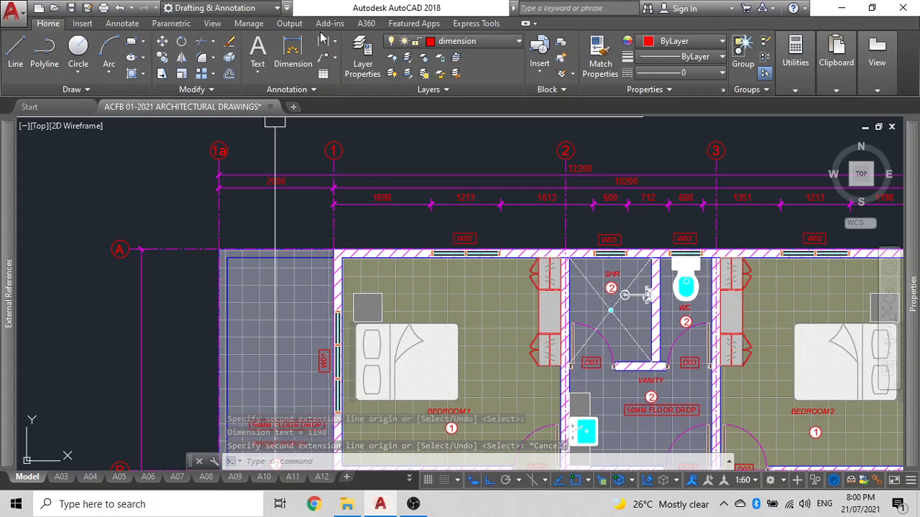
left_click(323, 45)
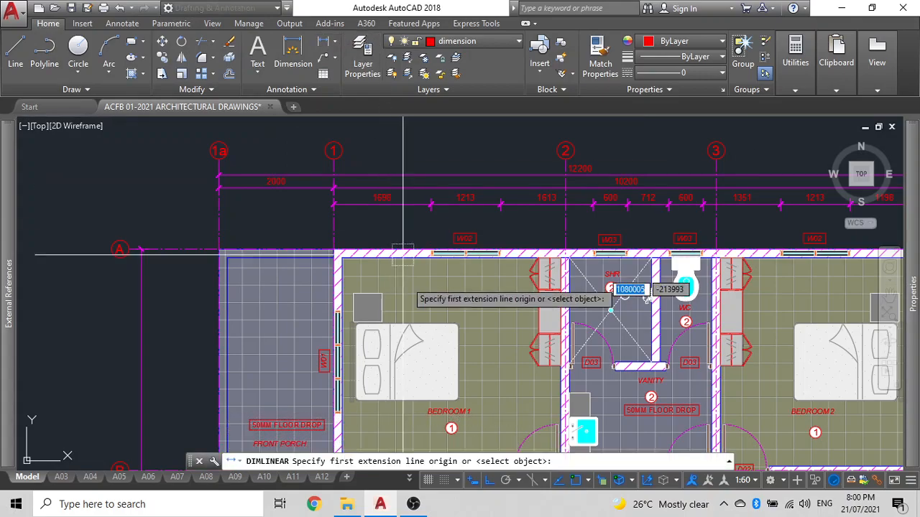
scroll(322, 252, "up", 6)
scroll(321, 247, "down", 5)
key("Escape")
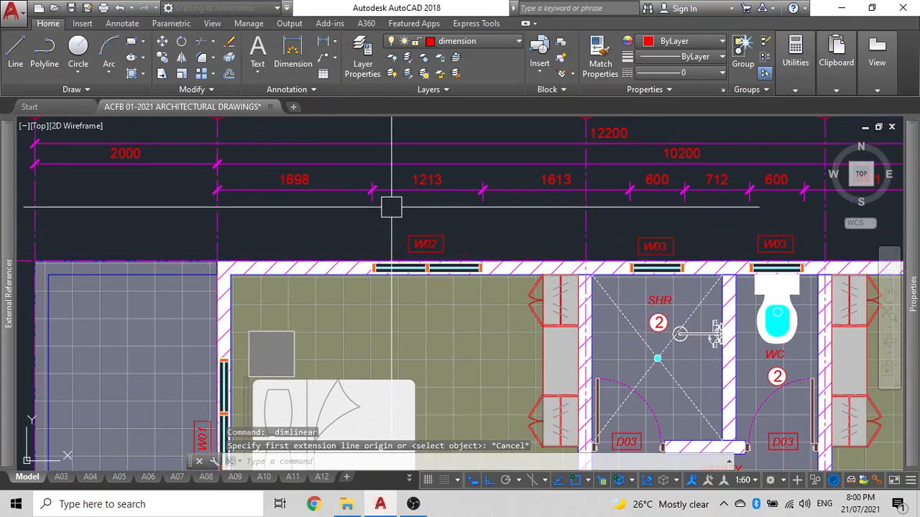
Move the whole window dimension chain between grids 1 and 4 straight down toward the wall, leaving out grid lines 2 and 3
scroll(503, 179, "up", 2)
middle_click_drag(762, 203, 472, 232)
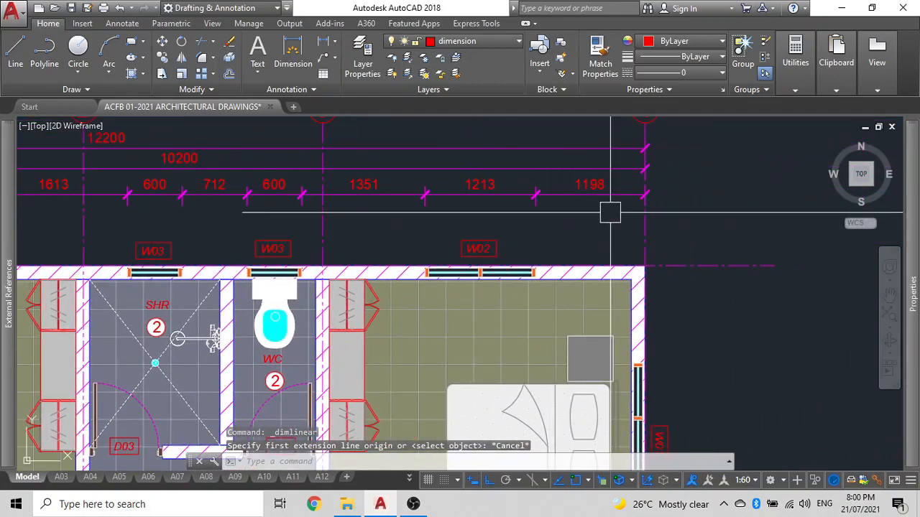
left_click(622, 213)
middle_click_drag(315, 214, 422, 215)
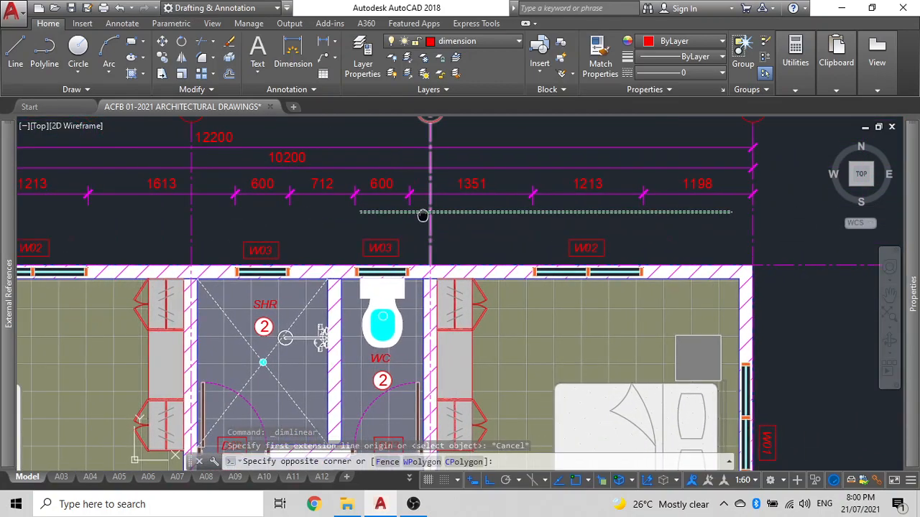
scroll(192, 172, "down", 4)
scroll(191, 172, "up", 5)
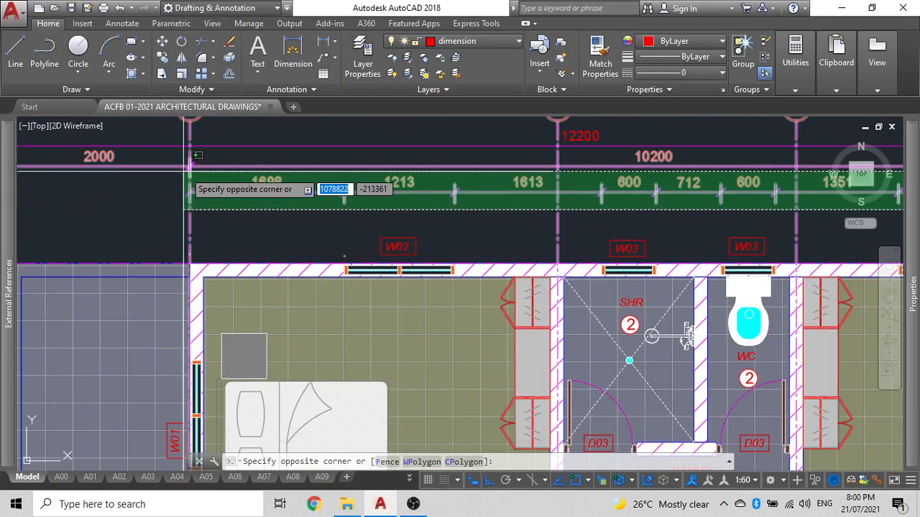
left_click(188, 170)
scroll(215, 184, "down", 3)
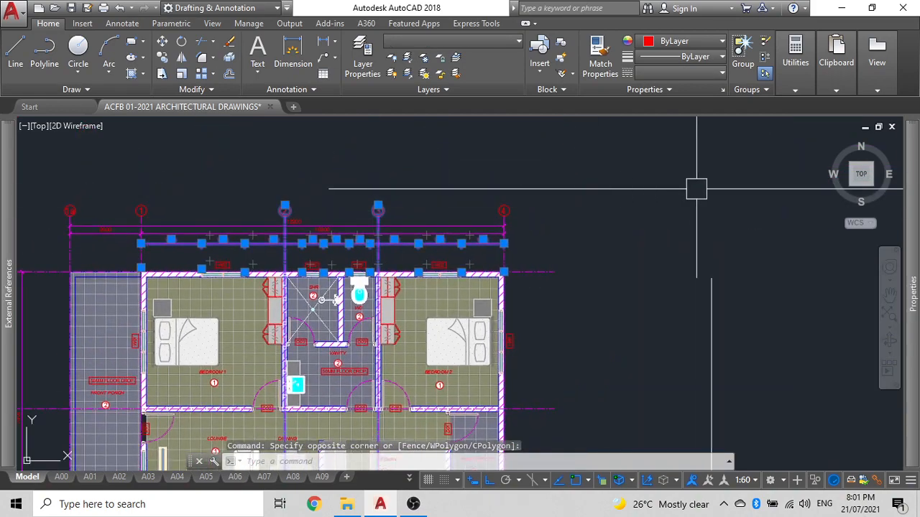
left_click(722, 206)
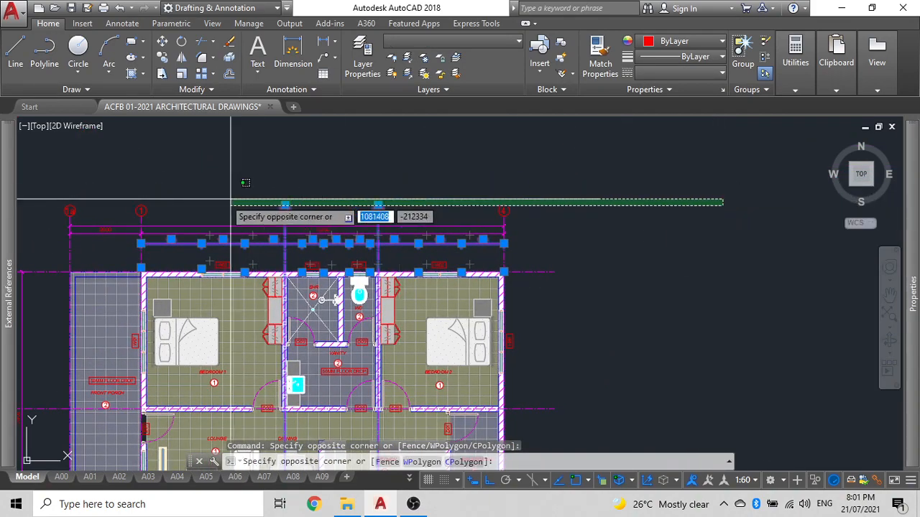
left_click(119, 190, "shift")
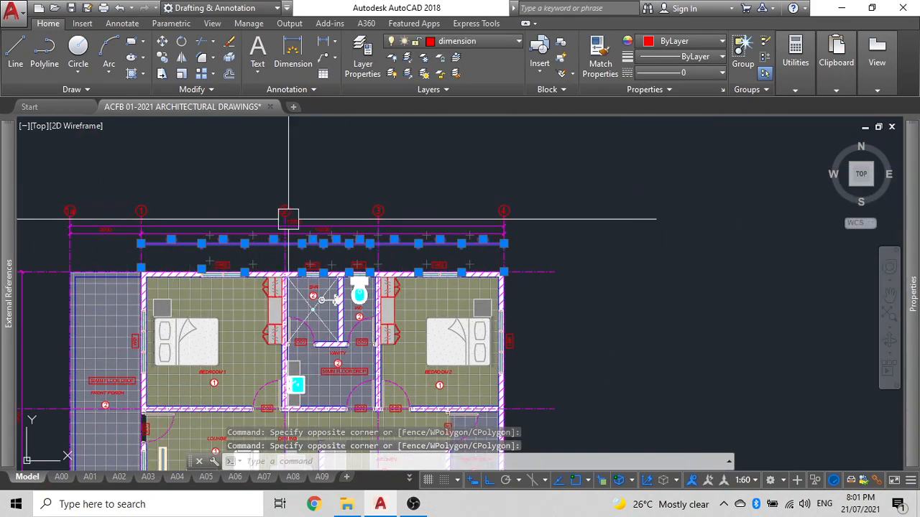
type("m")
key("Return")
left_click(723, 245)
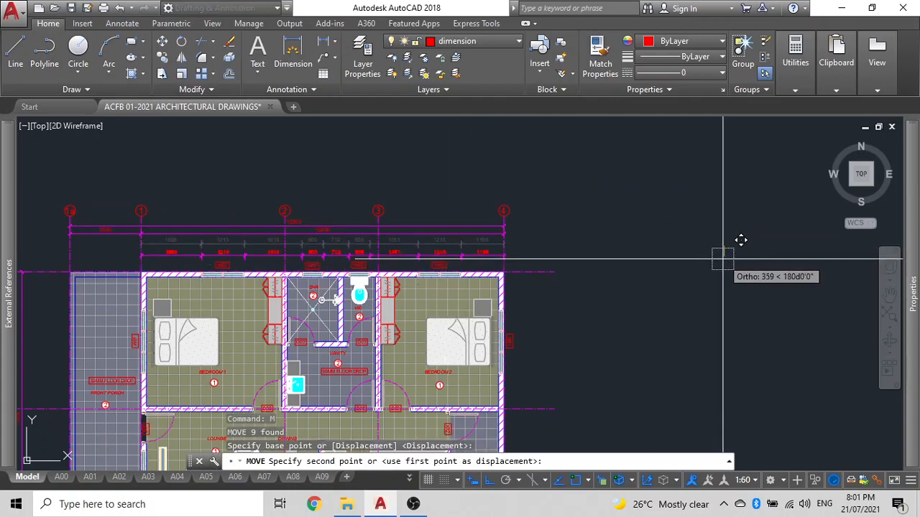
left_click(724, 255)
Dimension the thickness of the exterior wall at grid 1, placing the dimension line between the 10200 dimension and the window chain
mouse_move(228, 304)
middle_mouse_down()
mouse_move(298, 312)
mouse_move(347, 225)
middle_mouse_up()
scroll(320, 193, "up", 2)
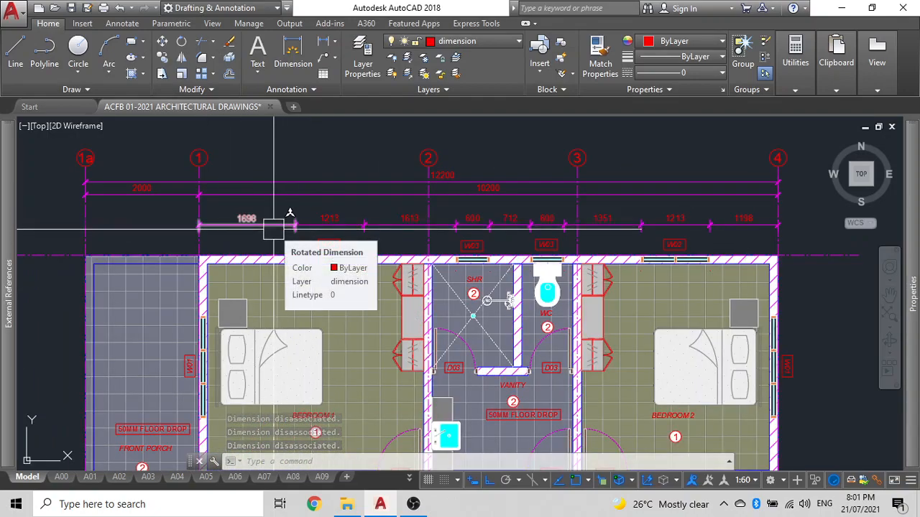
scroll(177, 242, "up", 2)
middle_click_drag(220, 255, 374, 258)
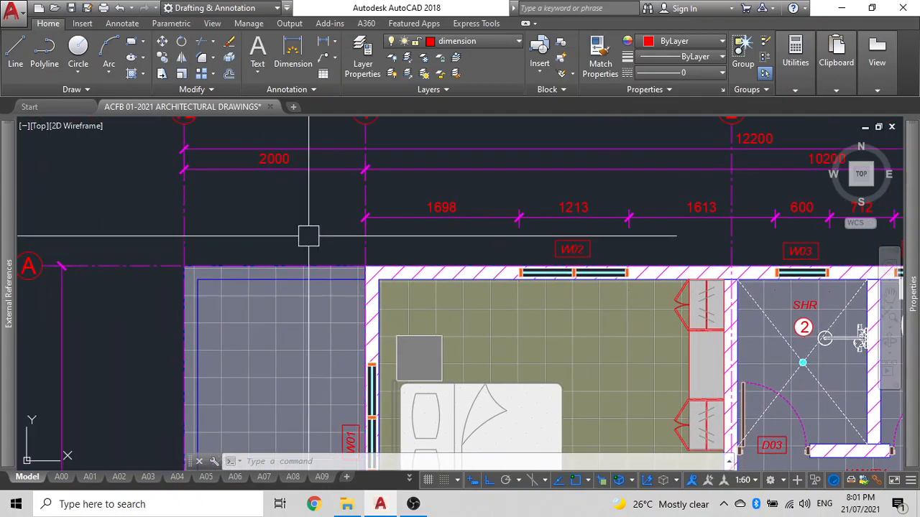
type("dim")
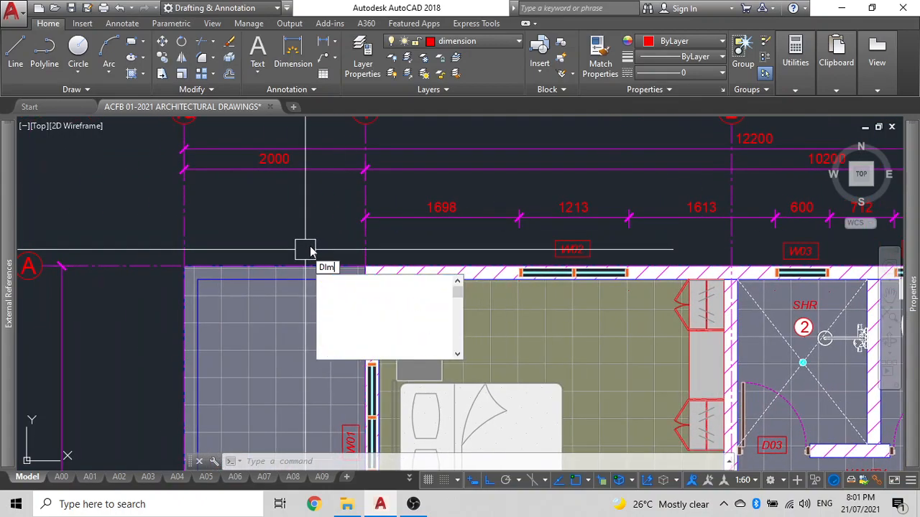
key("Return")
left_click(375, 270)
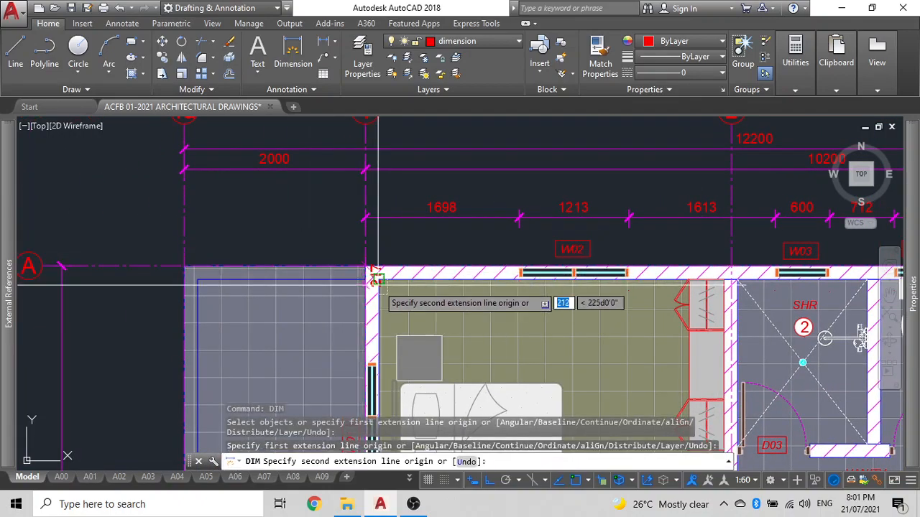
left_click(375, 276)
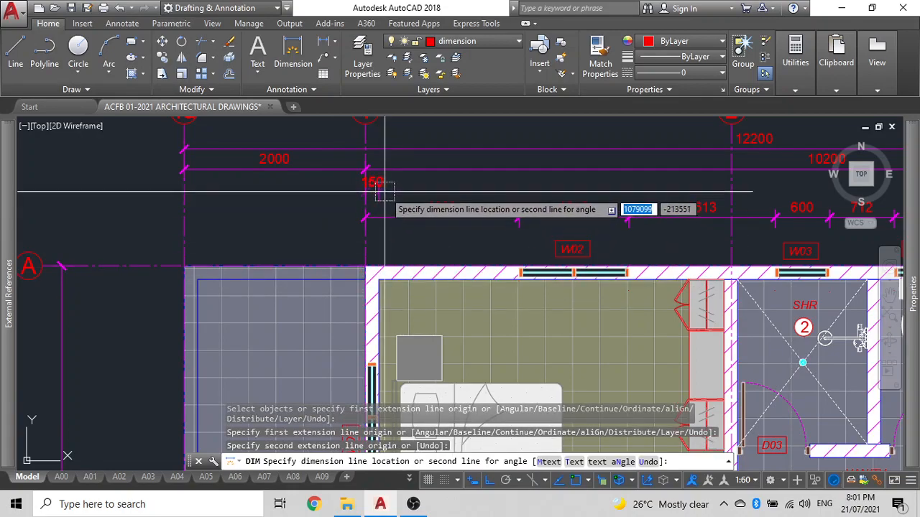
scroll(376, 199, "up", 2)
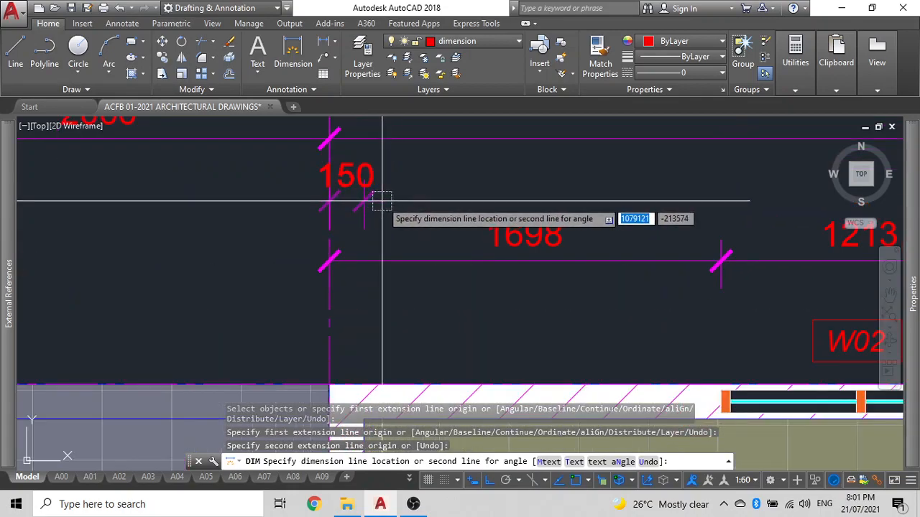
left_click(382, 201)
scroll(387, 198, "down", 3)
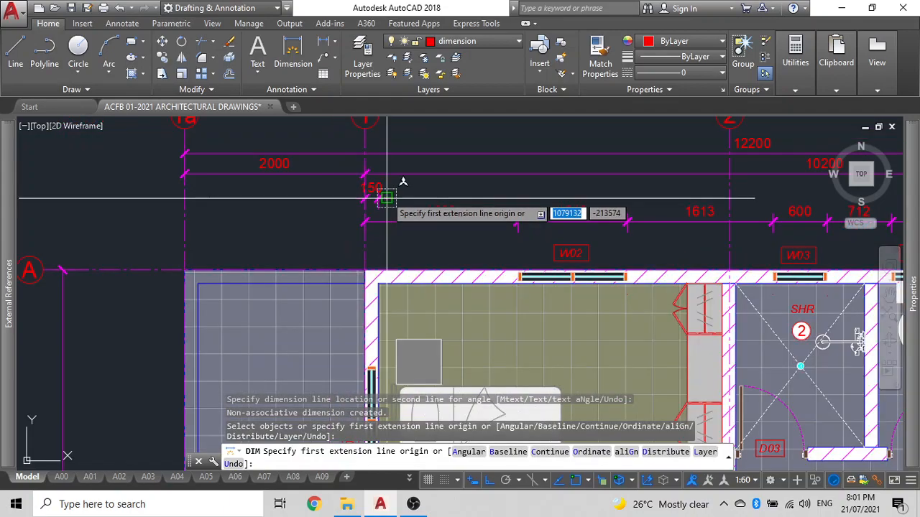
type("dimc")
key("Return")
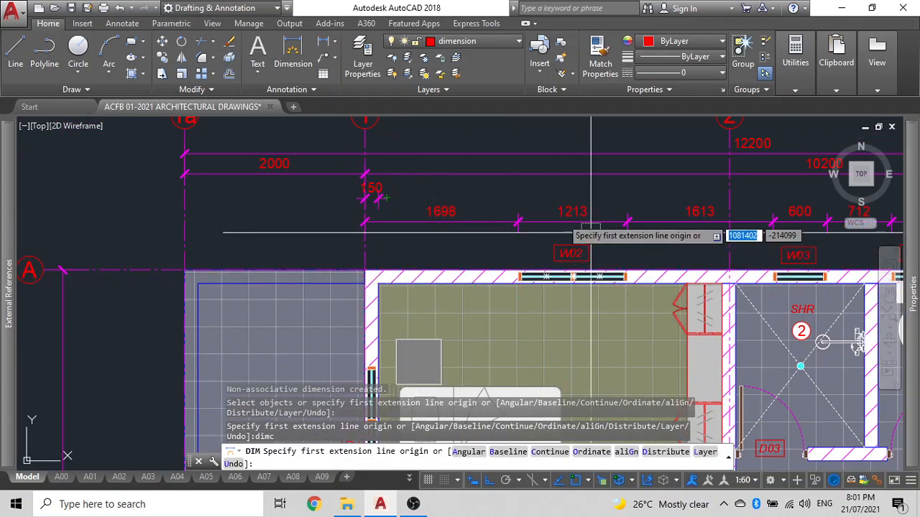
scroll(403, 197, "up", 4)
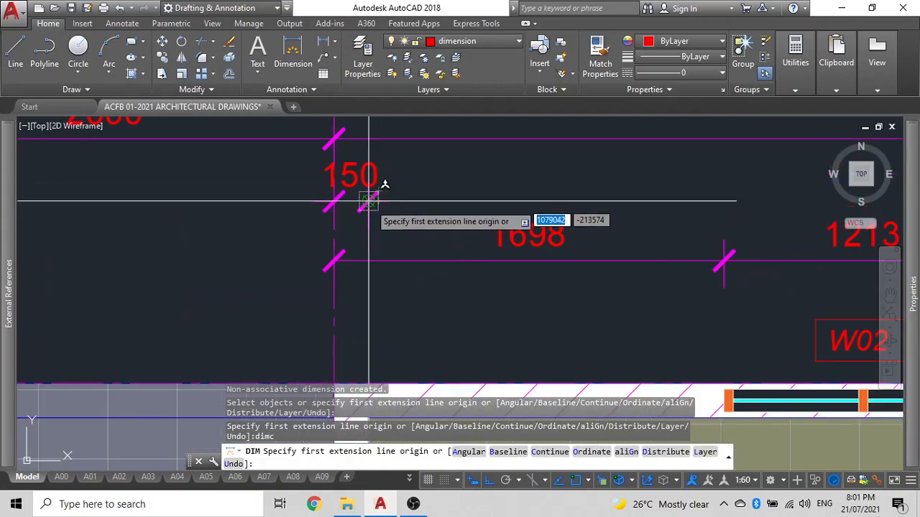
left_click(371, 203)
scroll(554, 204, "down", 3)
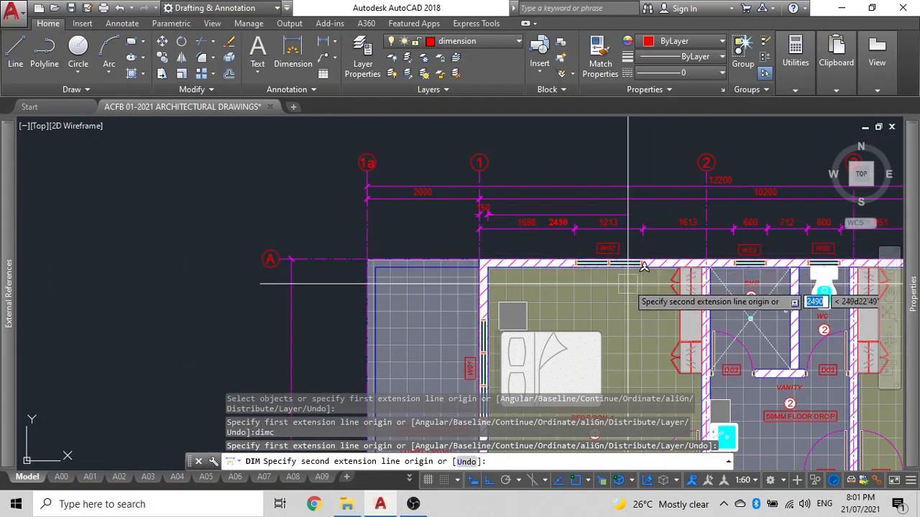
scroll(700, 267, "up", 4)
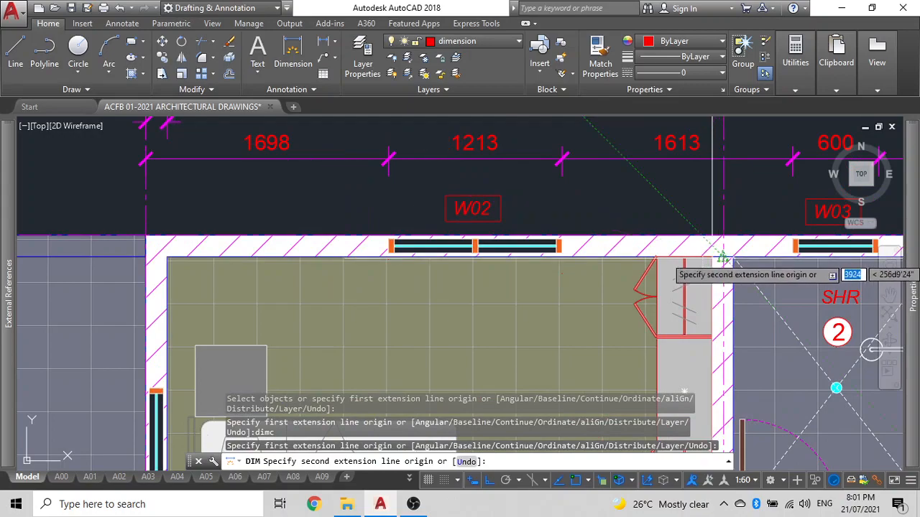
left_click(711, 255)
scroll(604, 189, "down", 2)
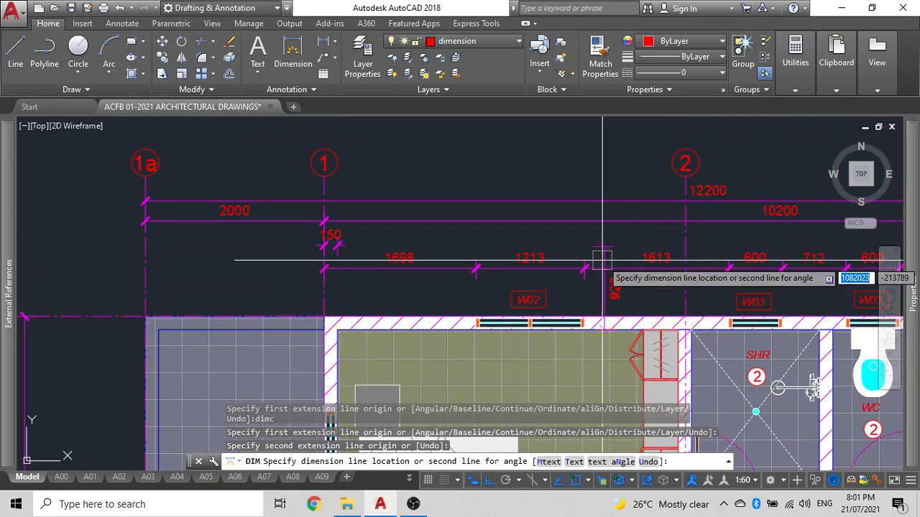
scroll(571, 216, "up", 3)
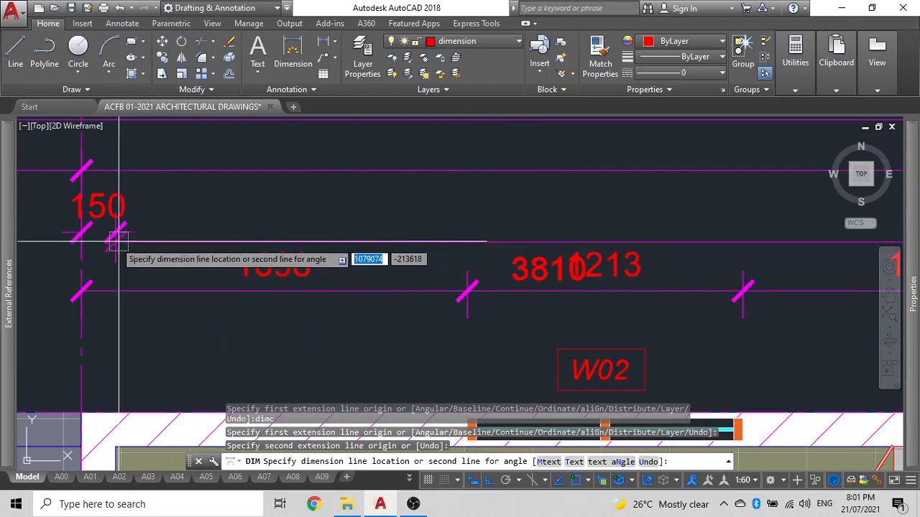
key("Escape")
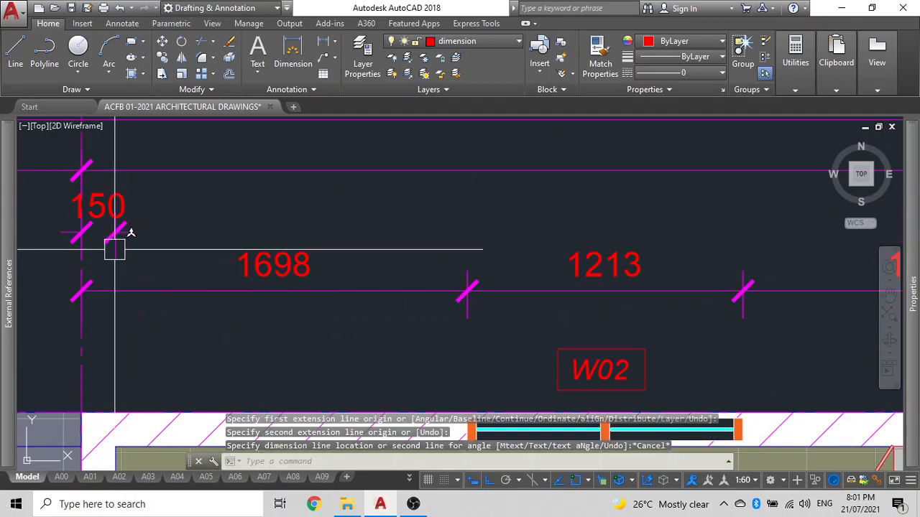
Delete the exterior wall thickness dimension at grid 1 and recreate it as a linear dimension between the 10200 dimension and the window chain
left_click(117, 250)
key("Delete")
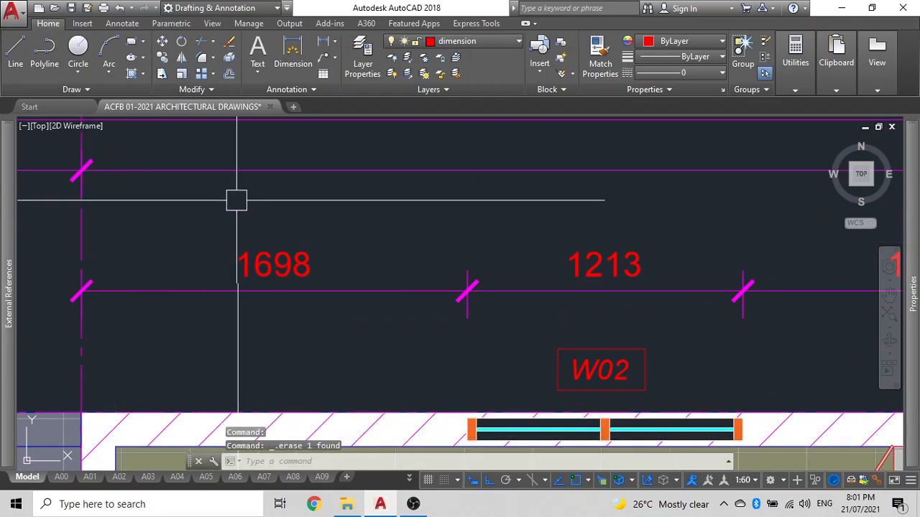
left_click(326, 41)
scroll(232, 189, "down", 2)
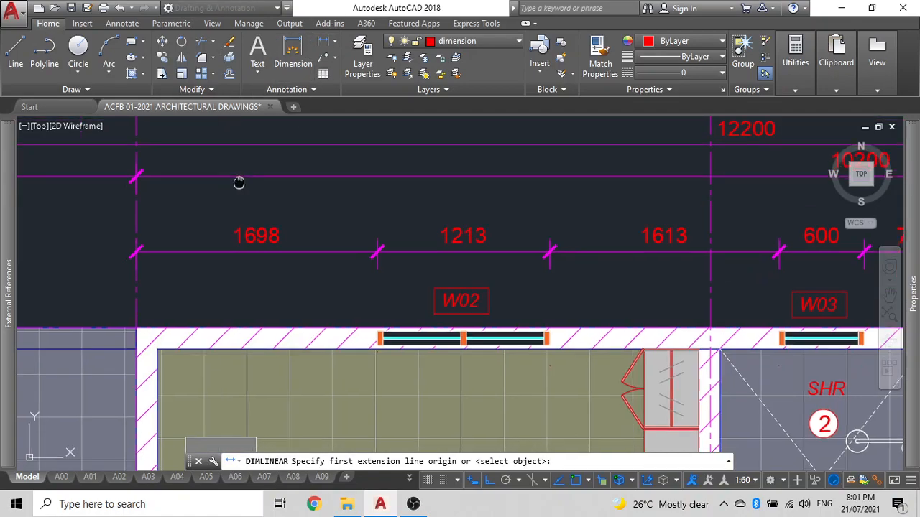
scroll(266, 153, "up", 2)
scroll(259, 173, "up", 2)
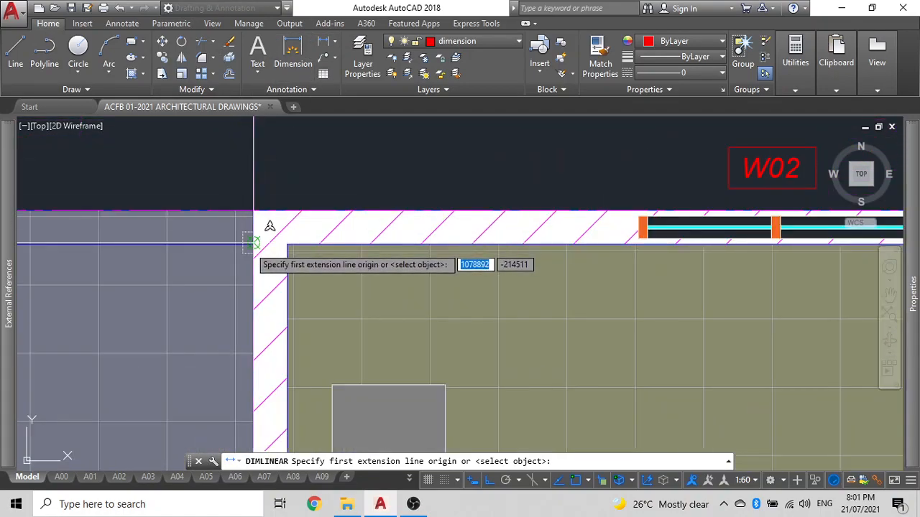
left_click(288, 244)
scroll(329, 154, "down", 2)
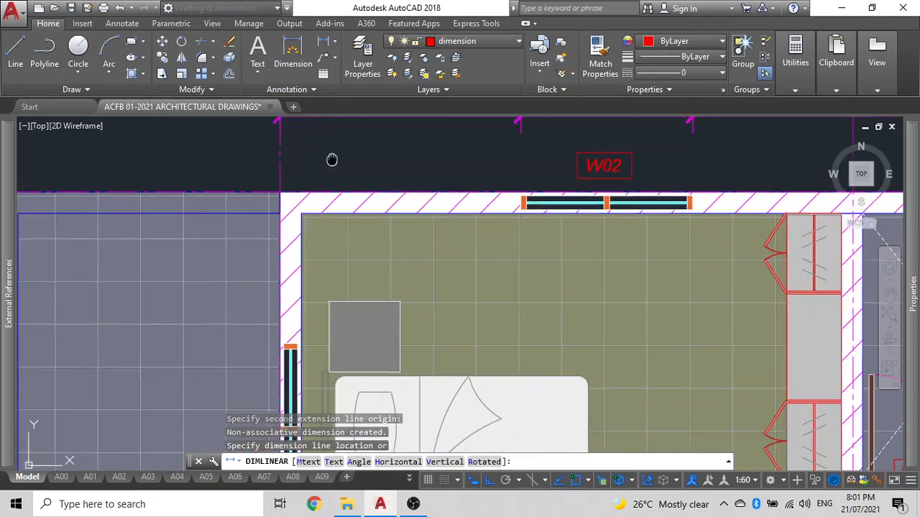
middle_click_drag(329, 154, 287, 216)
scroll(302, 234, "up", 2)
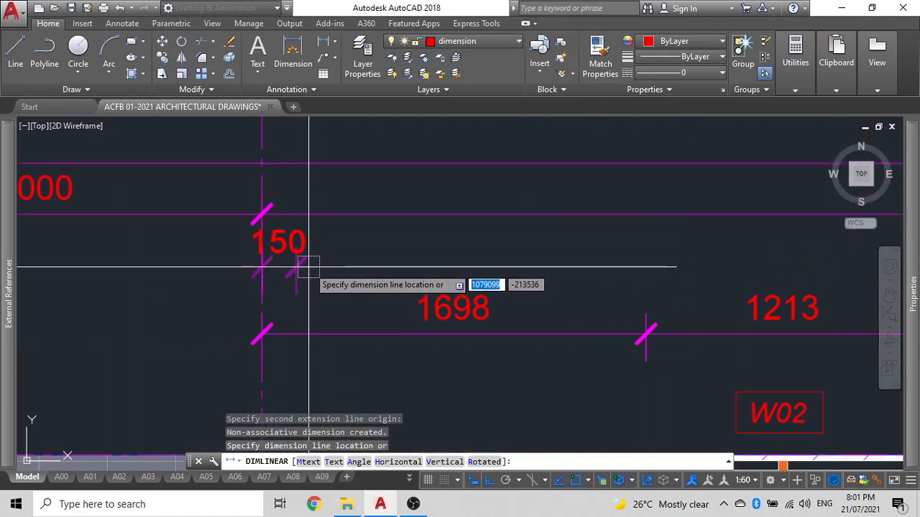
left_click(311, 270)
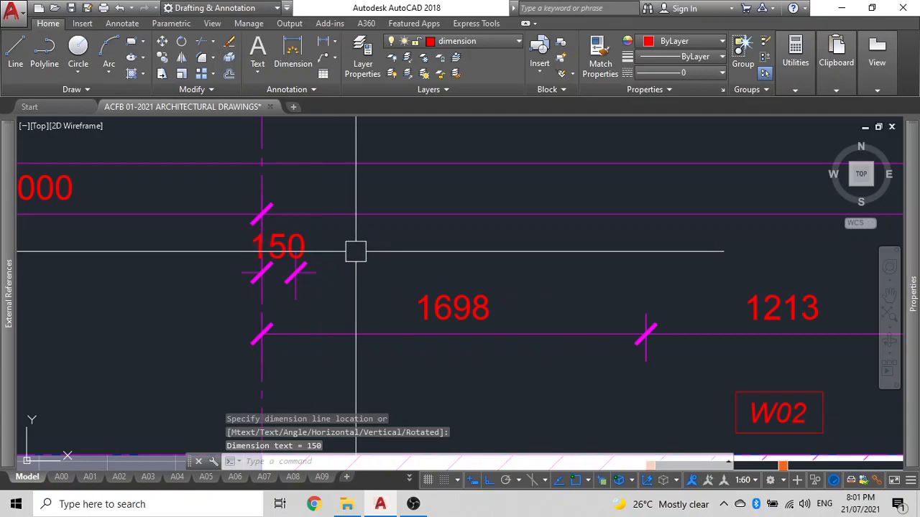
type("dim")
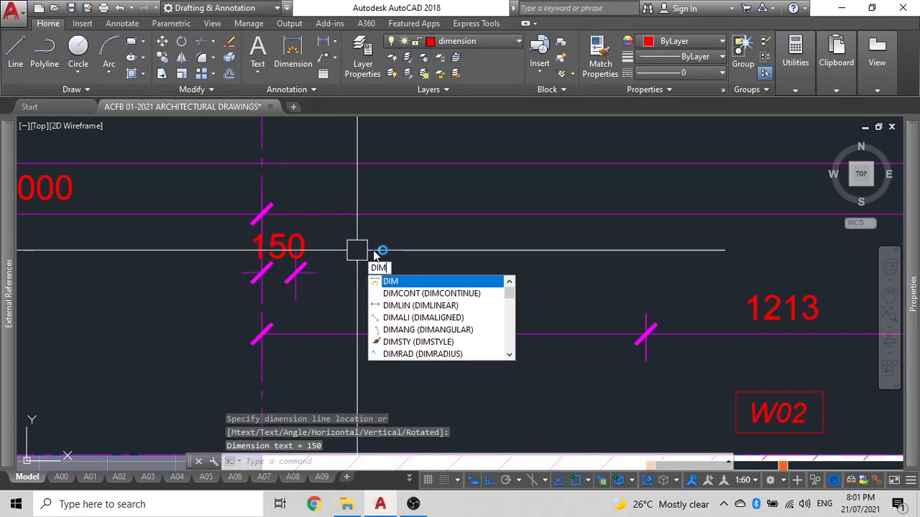
key("Return")
key("Escape")
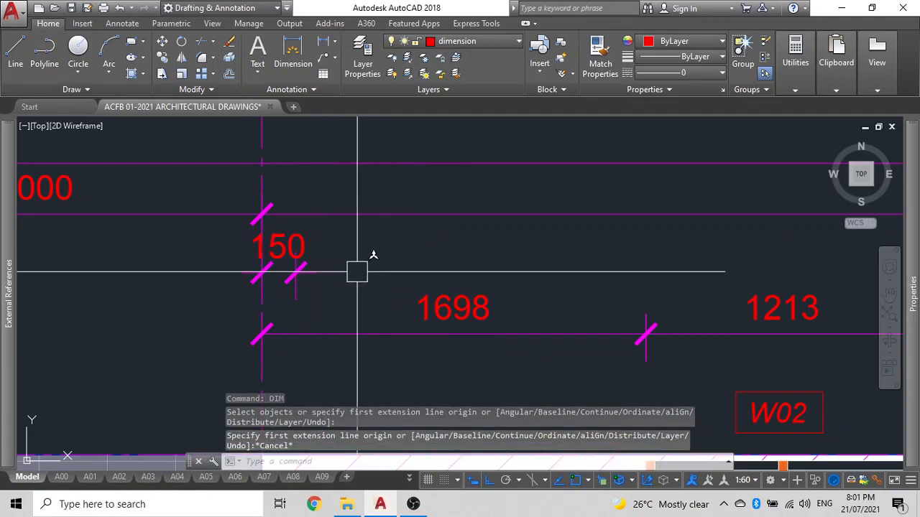
Continue the wall dimension chain from the grid 1 wall across bedroom 1 and the thickness of the wall at grid 2
type("CONT")
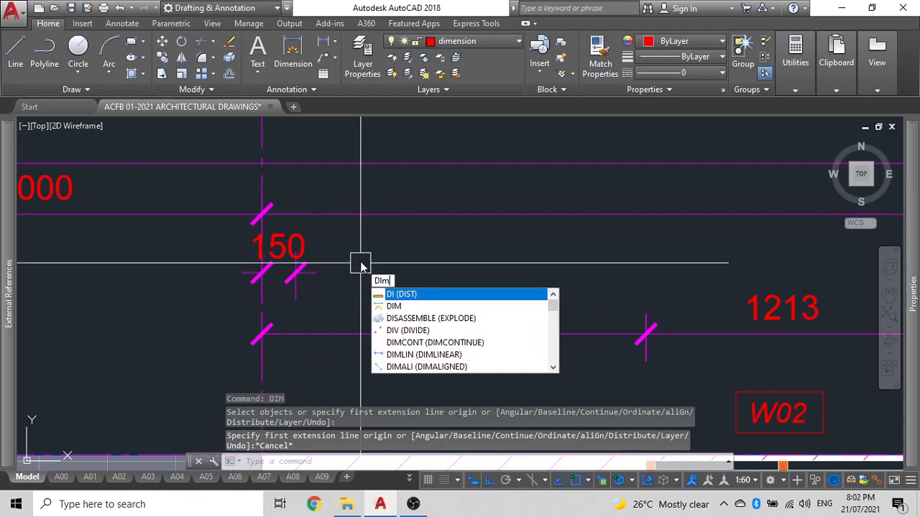
left_click(416, 299)
scroll(479, 267, "down", 2)
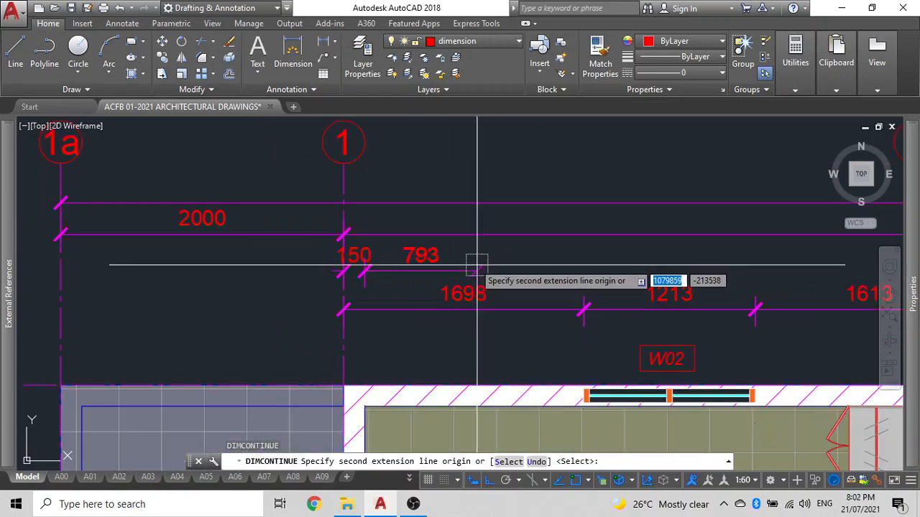
scroll(654, 296, "up", 3)
scroll(654, 297, "up", 3)
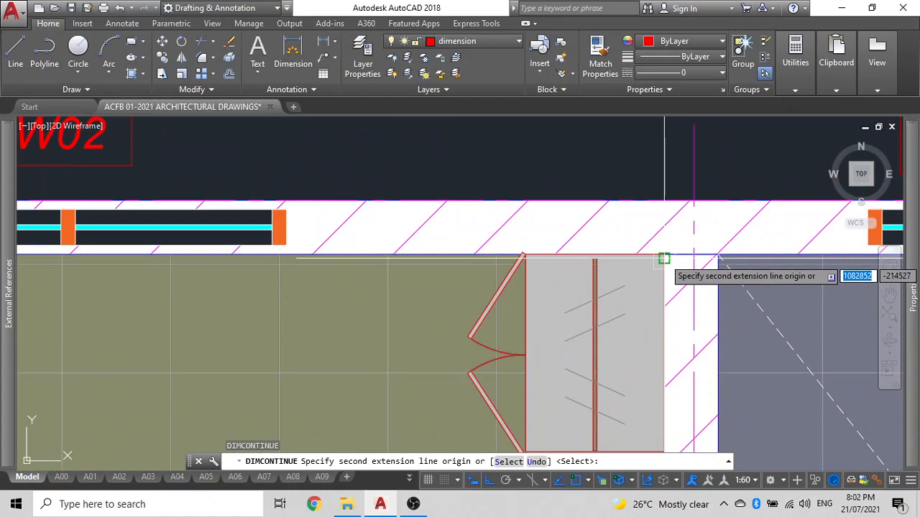
left_click(664, 258)
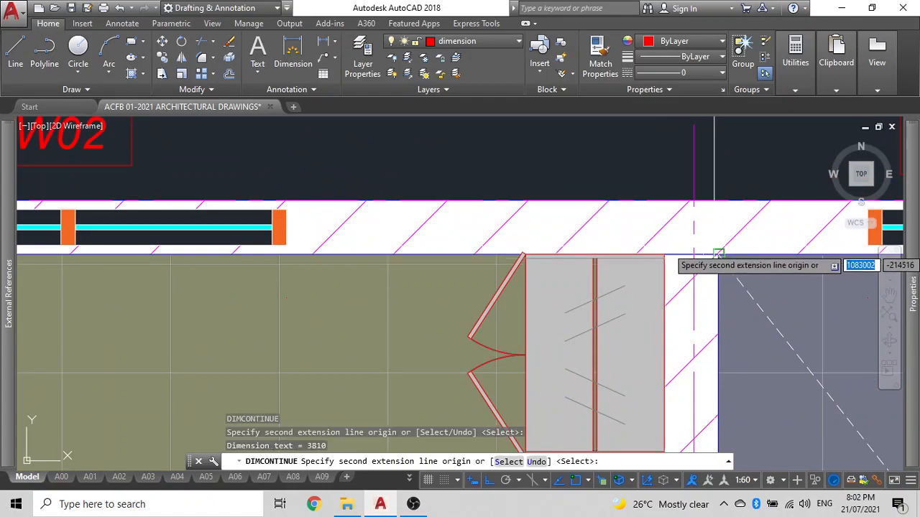
Continue the wall dimension chain across the shower, the partition beside it and the WC up to the wall at grid 3
scroll(637, 257, "down", 2)
middle_click_drag(636, 259, 309, 273)
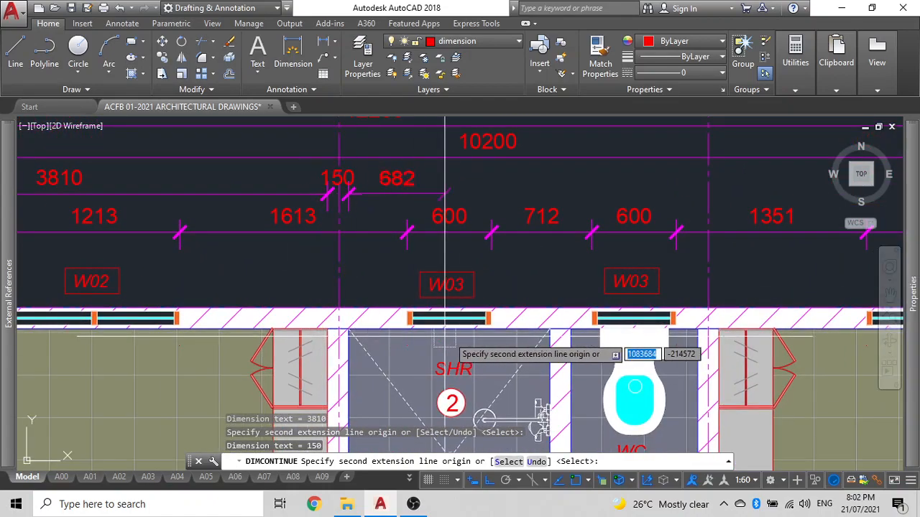
scroll(554, 347, "up", 2)
left_click(556, 326)
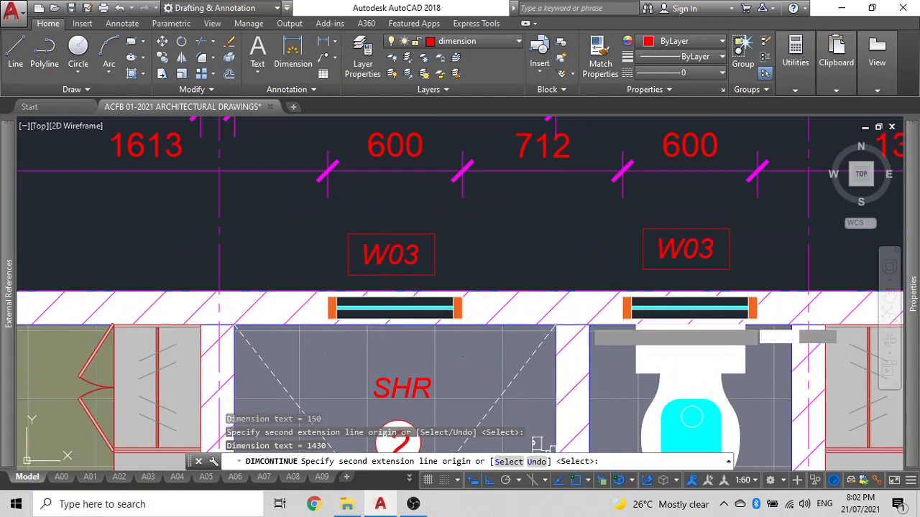
left_click(792, 326)
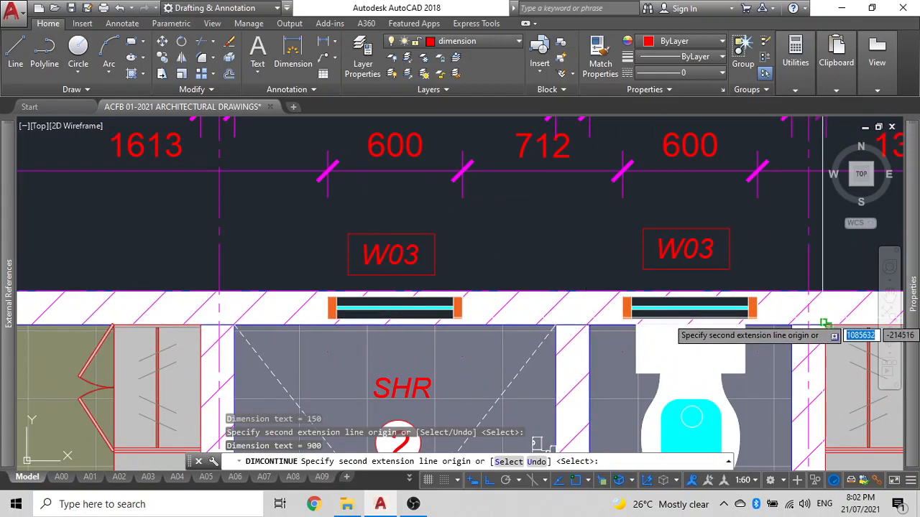
Continue the chain across the grid 3 wall, bedroom 2 and the exterior wall at grid 4, and finish the chain there
scroll(458, 281, "up", 5)
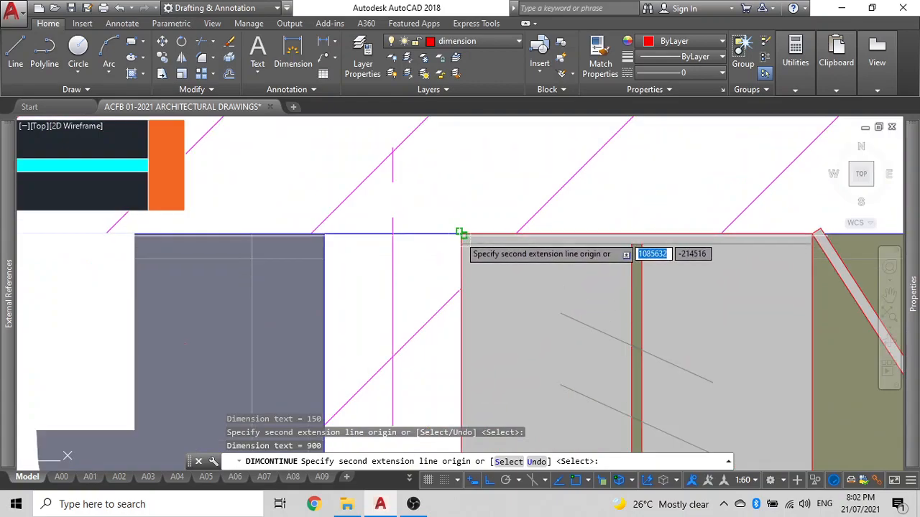
scroll(405, 277, "down", 5)
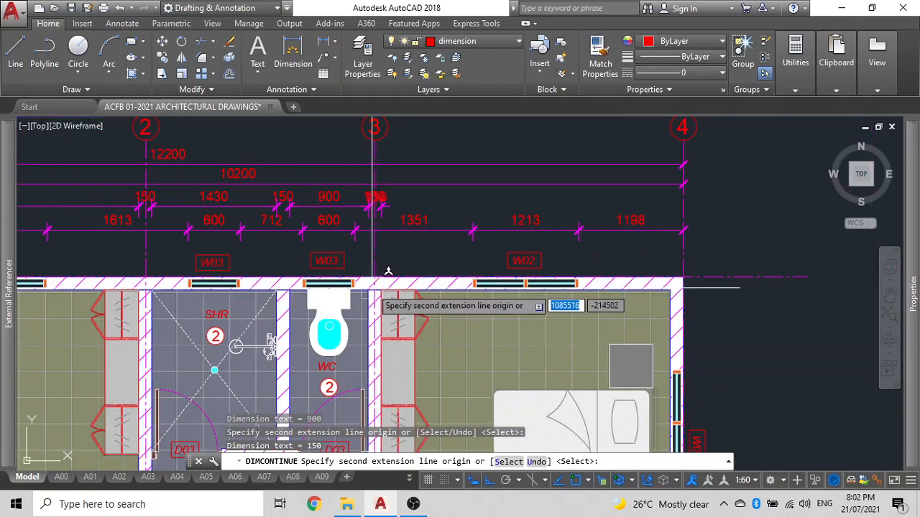
scroll(725, 280, "up", 4)
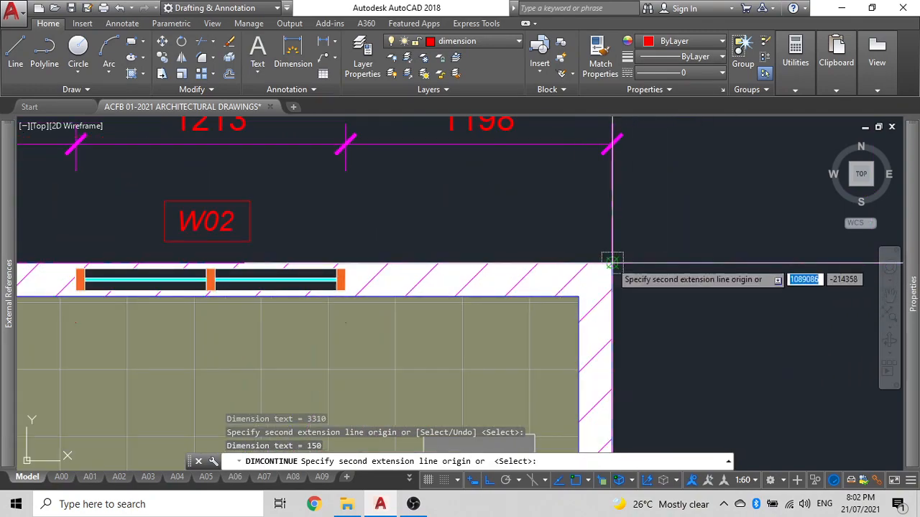
scroll(687, 228, "down", 4)
middle_click_drag(686, 228, 745, 257)
key("Escape")
Add a vertical linear dimension for the exterior wall thickness at grid A, placing it beside the overall vertical dimension line outside the front porch
scroll(415, 229, "down", 2)
mouse_move(414, 228)
middle_mouse_down()
mouse_move(483, 246)
mouse_move(511, 241)
middle_mouse_up()
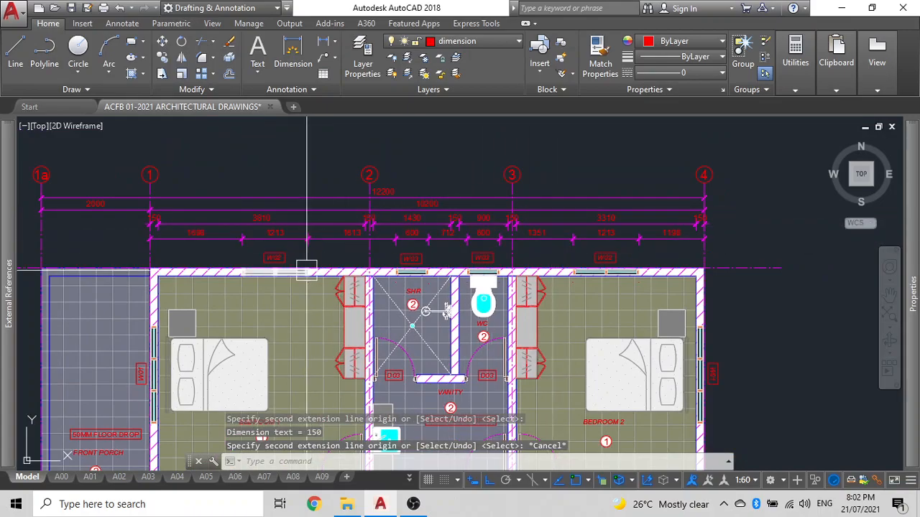
middle_click_drag(333, 276, 495, 174)
scroll(446, 158, "down", 3)
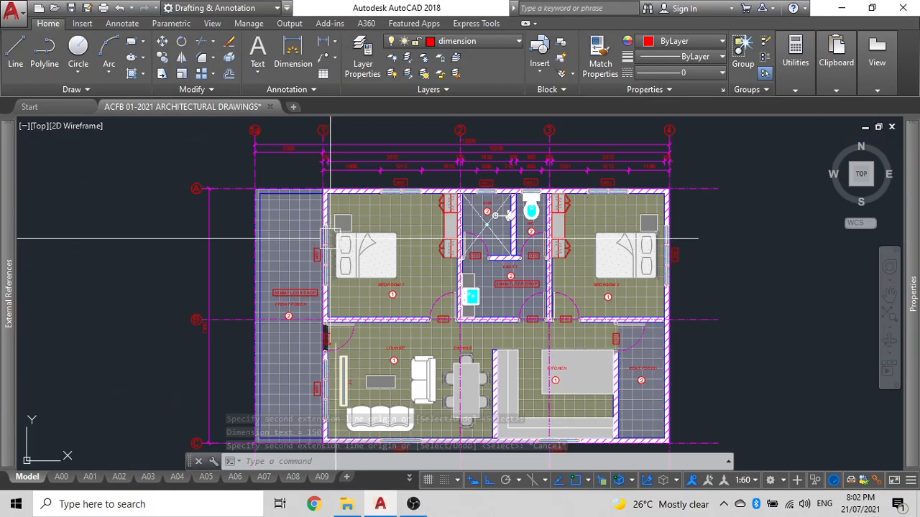
middle_click_drag(302, 191, 292, 314)
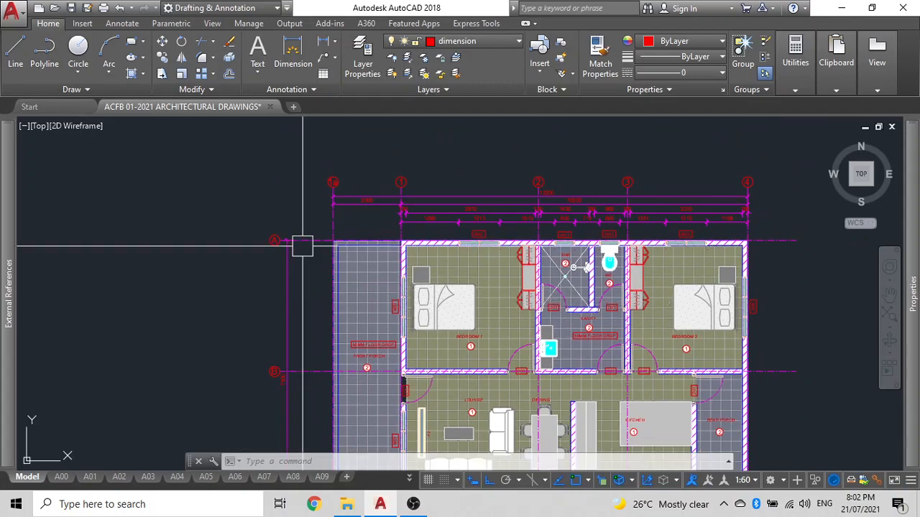
left_click(323, 43)
scroll(413, 256, "up", 6)
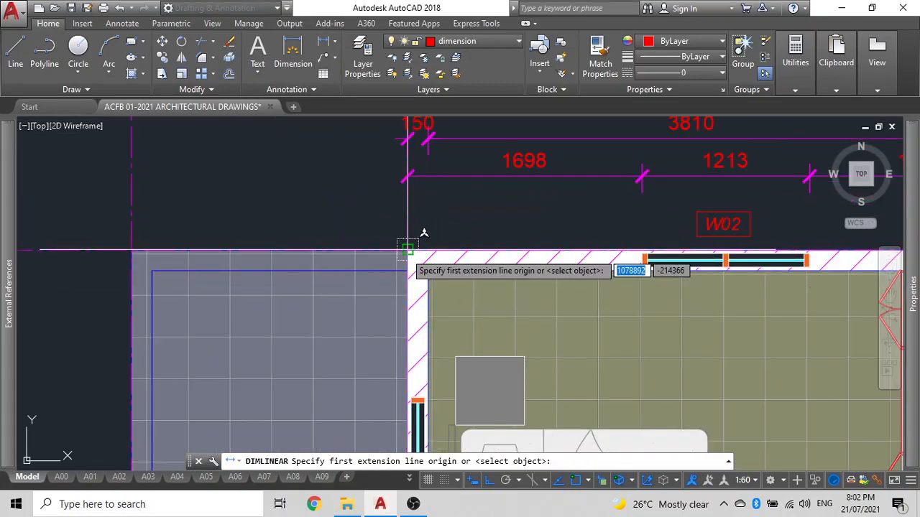
scroll(423, 273, "up", 2)
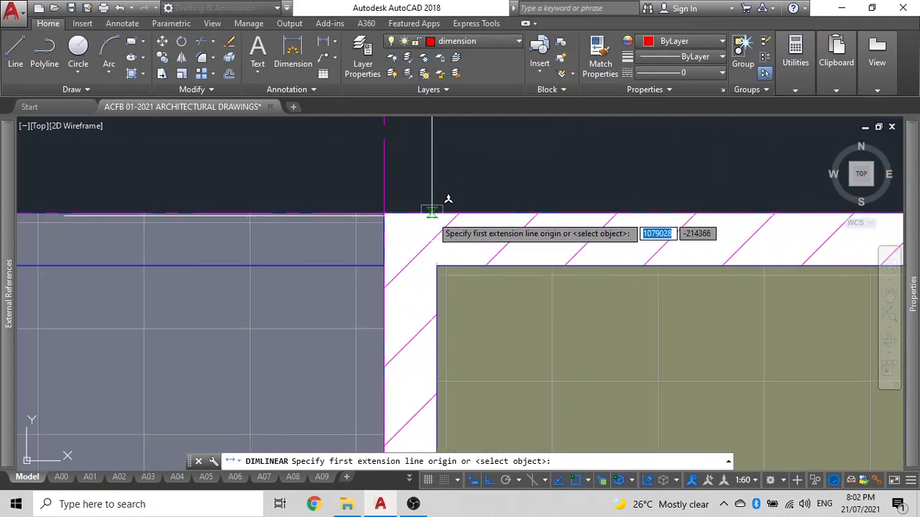
left_click(431, 213)
scroll(438, 268, "up", 3)
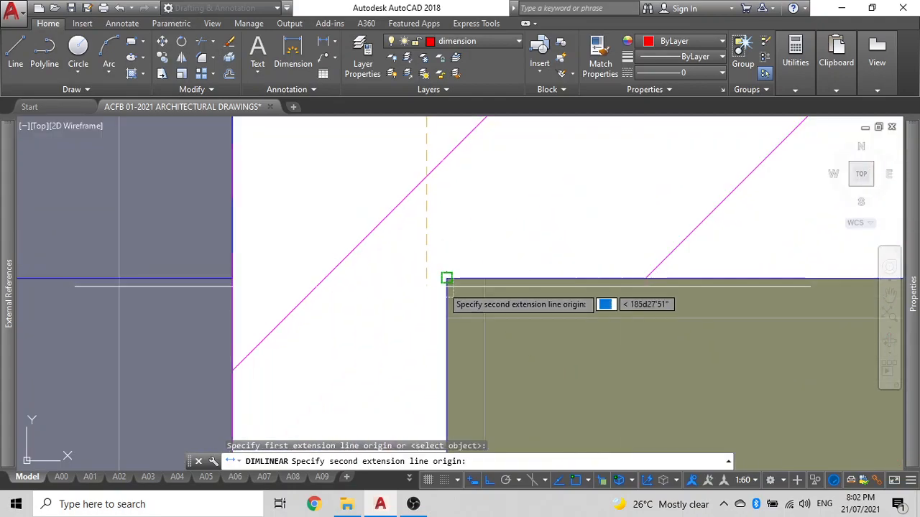
left_click(446, 277)
scroll(352, 308, "down", 4)
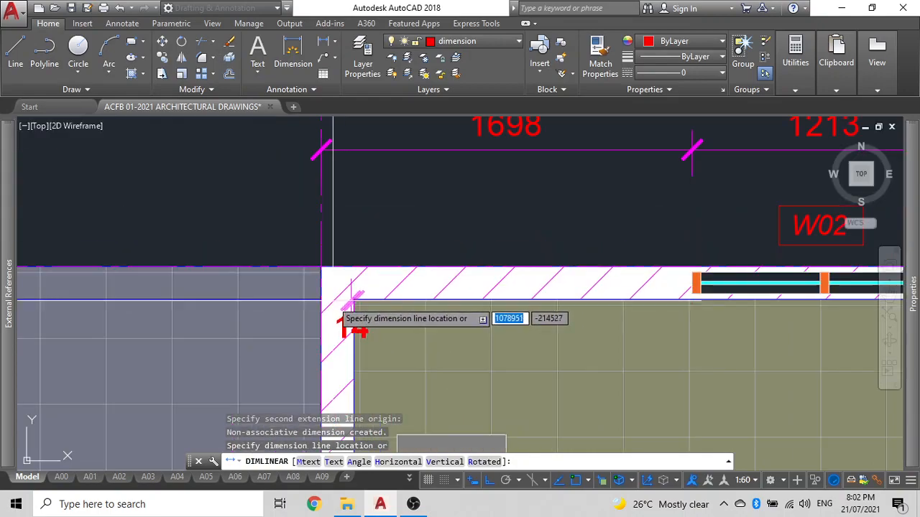
scroll(488, 272, "down", 3)
middle_click_drag(488, 272, 557, 269)
scroll(352, 274, "up", 4)
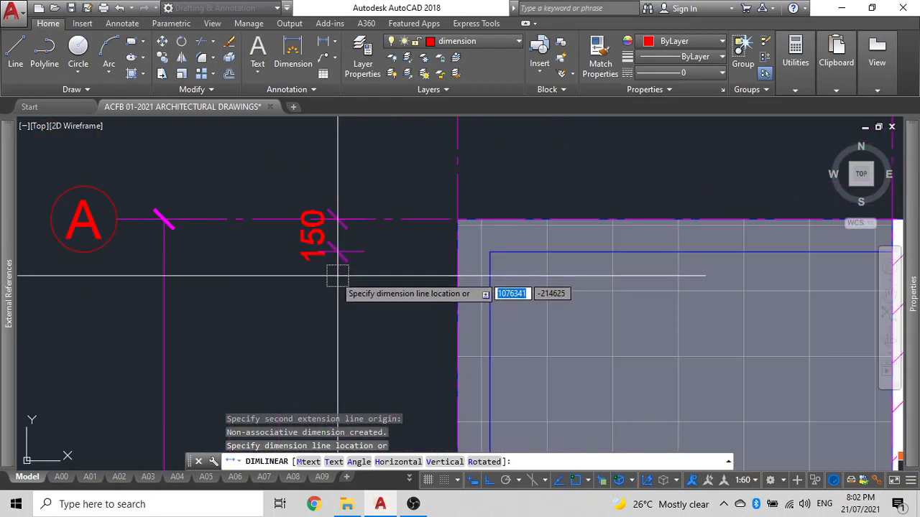
left_click(234, 238)
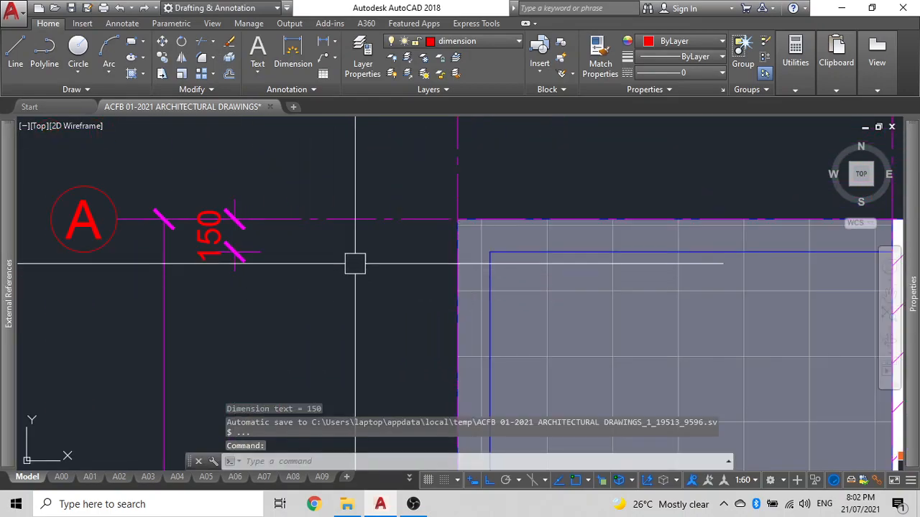
Continue the vertical wall dimension chain from the grid A wall across bedroom 1 and the thickness of the grid B wall
type("dim")
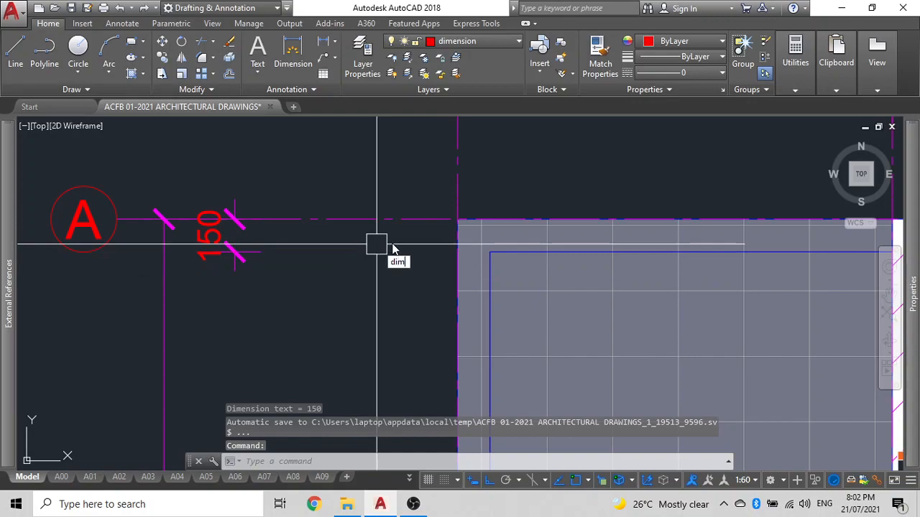
type("co")
key("Return")
scroll(357, 312, "down", 4)
middle_click_drag(365, 419, 437, 207)
middle_click_drag(473, 284, 355, 124)
scroll(578, 233, "up", 4)
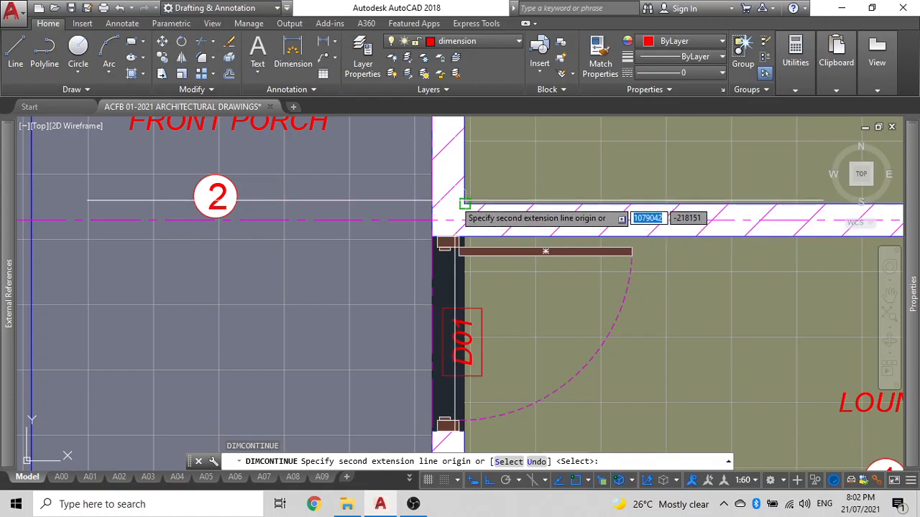
left_click(450, 207)
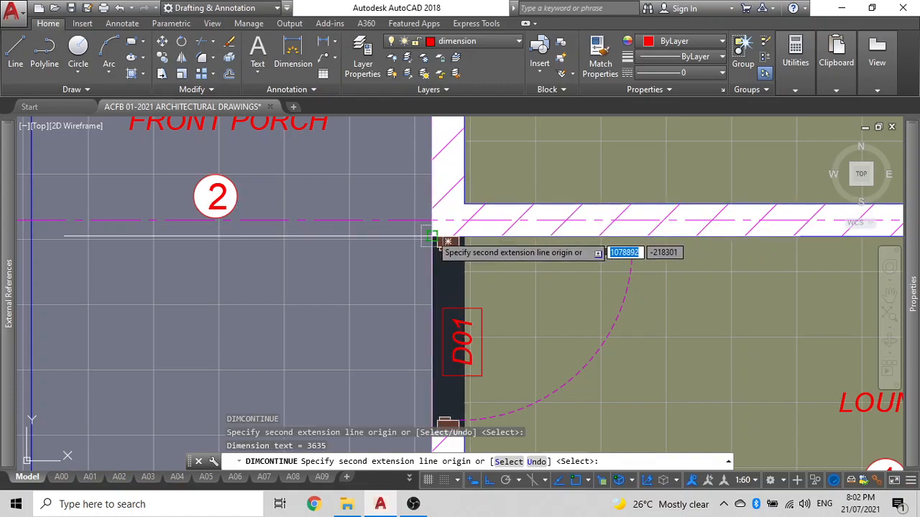
Continue the vertical wall dimension chain across the D01 door opening to the start of the lounge wall
scroll(429, 242, "down", 3)
scroll(437, 228, "up", 3)
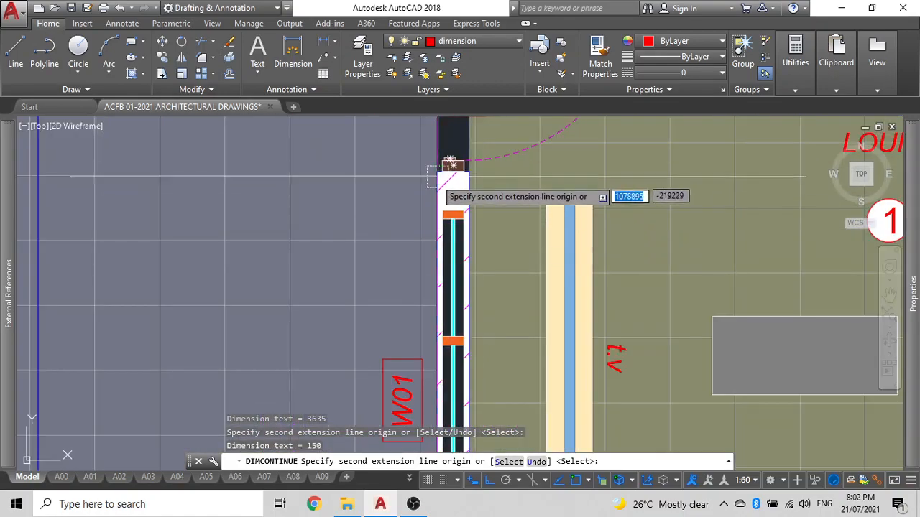
scroll(438, 170, "up", 3)
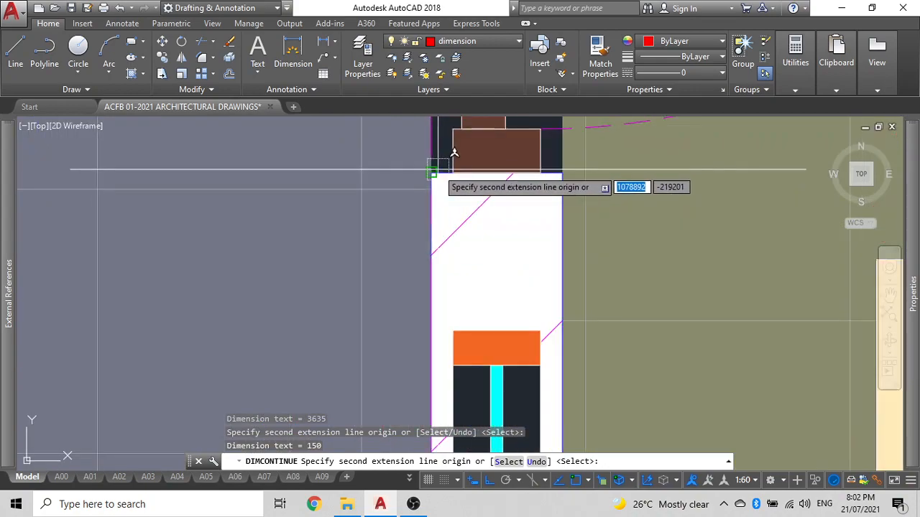
scroll(431, 176, "down", 3)
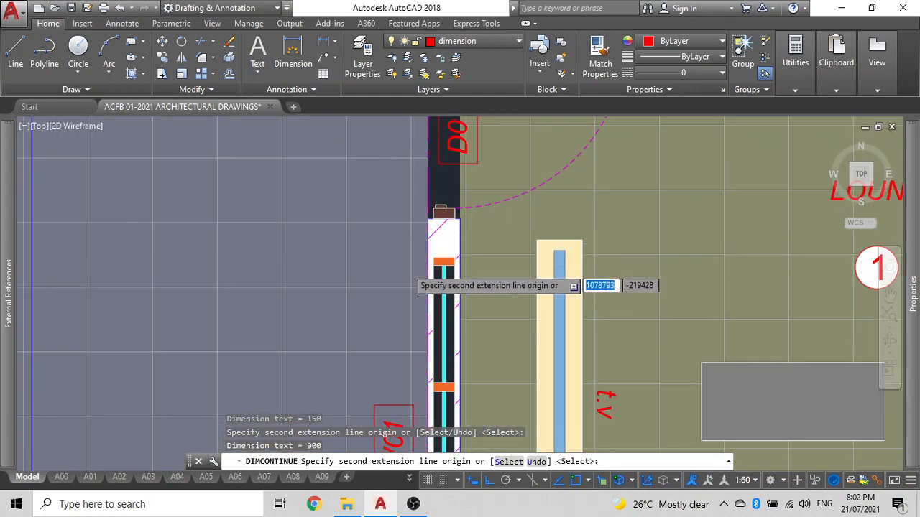
Continue the chain along the lounge wall and across the exterior wall thickness at grid C, and finish the chain there
scroll(433, 287, "down", 2)
scroll(460, 363, "up", 2)
scroll(485, 251, "down", 2)
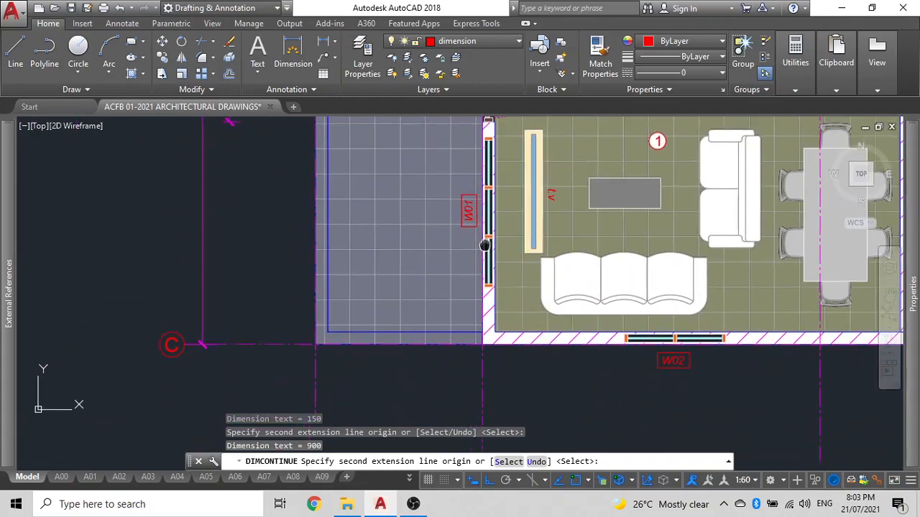
scroll(512, 279, "up", 2)
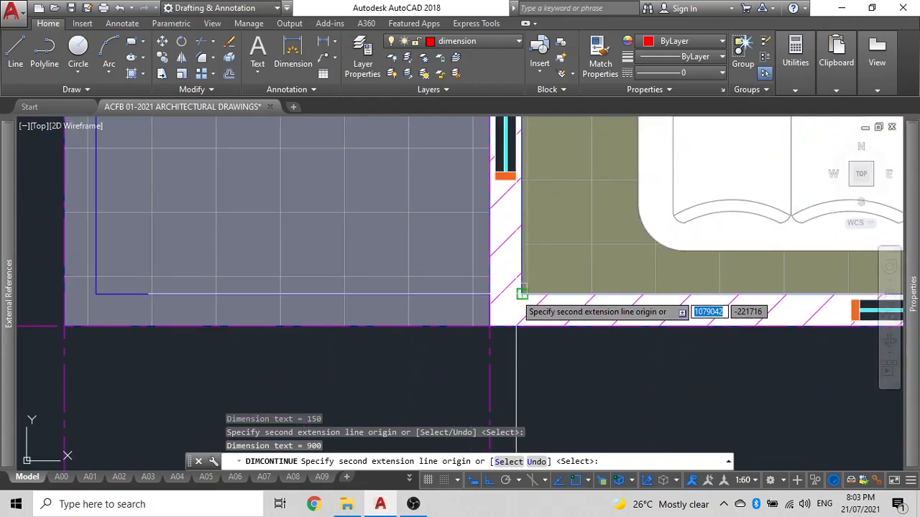
left_click(522, 294)
scroll(654, 309, "down", 3)
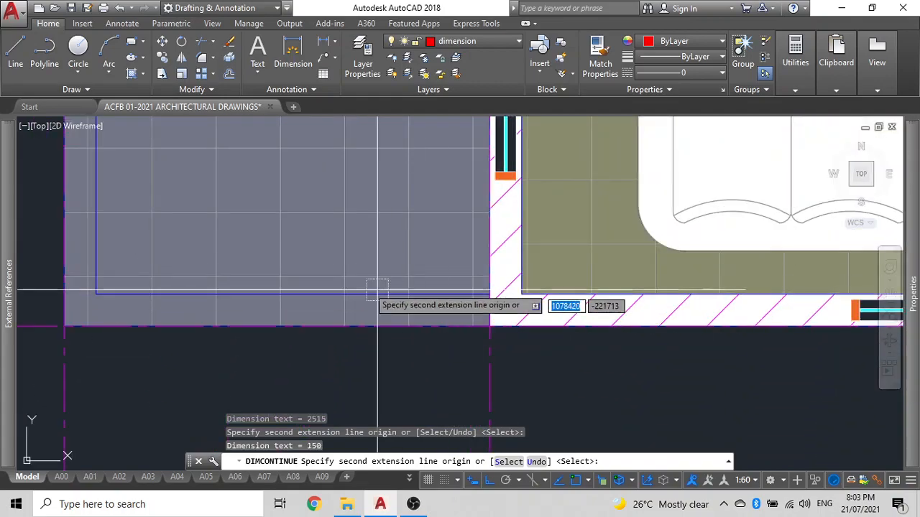
middle_click_drag(654, 309, 669, 313)
key("Escape")
middle_click_drag(366, 250, 429, 470)
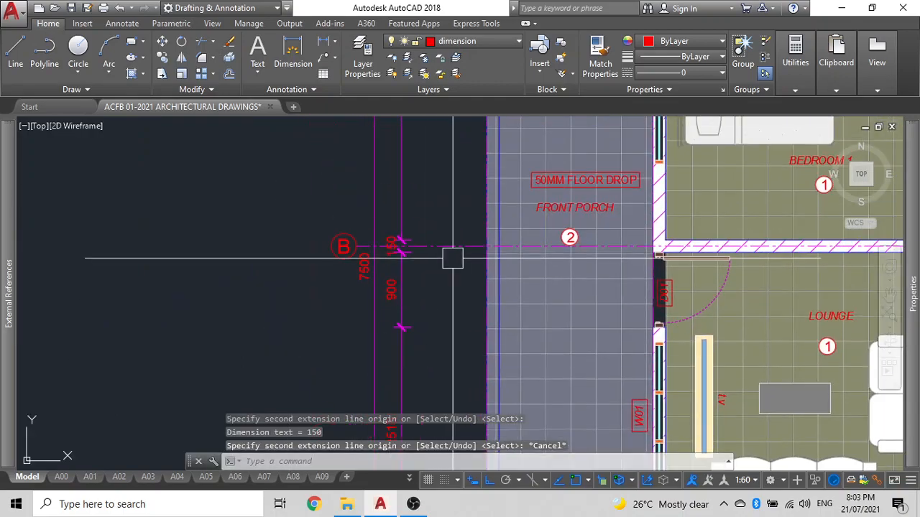
middle_click_drag(452, 256, 386, 397)
scroll(360, 209, "down", 4)
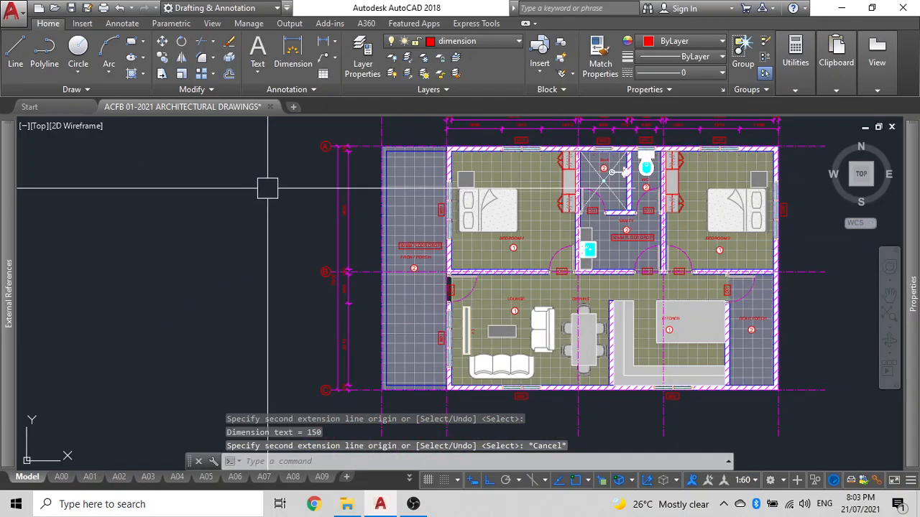
type("i")
key("Escape")
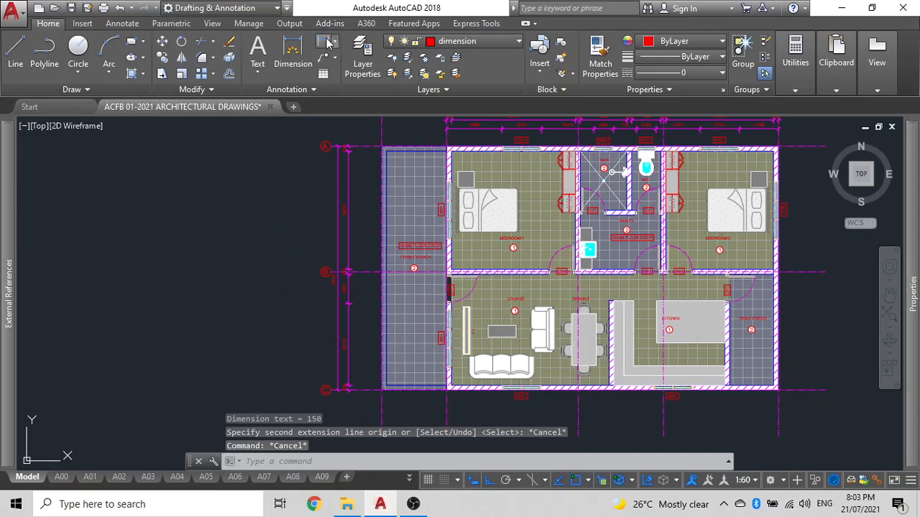
left_click(324, 41)
scroll(473, 139, "up", 6)
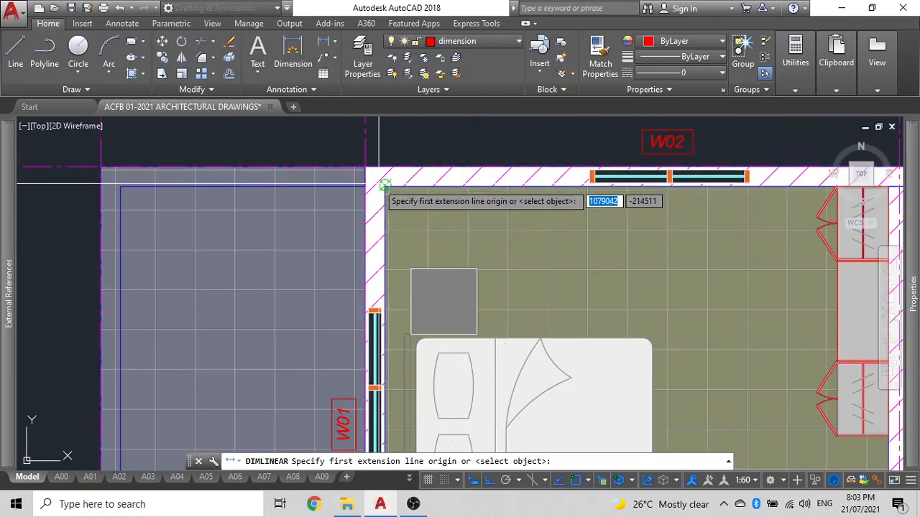
scroll(384, 205, "down", 4)
scroll(379, 213, "up", 2)
scroll(380, 213, "down", 2)
mouse_move(380, 218)
middle_mouse_down()
mouse_move(412, 215)
mouse_move(460, 106)
middle_mouse_up()
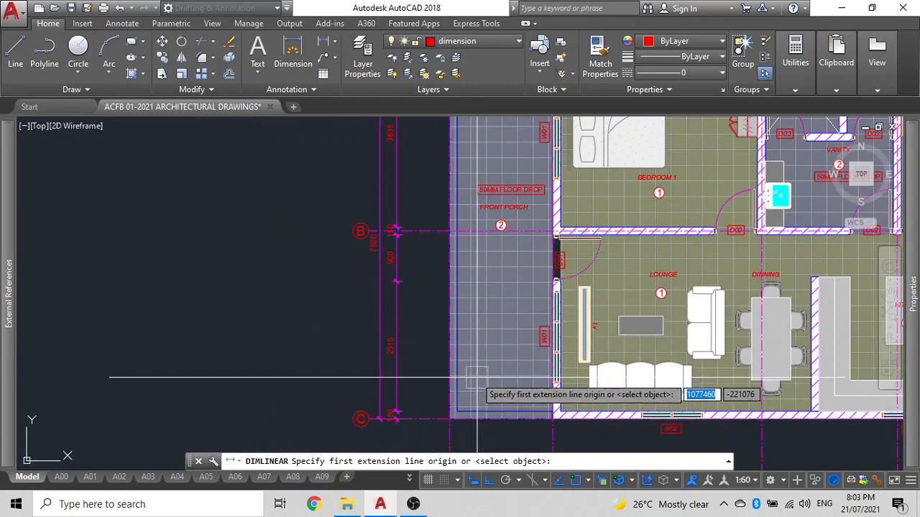
key("Escape")
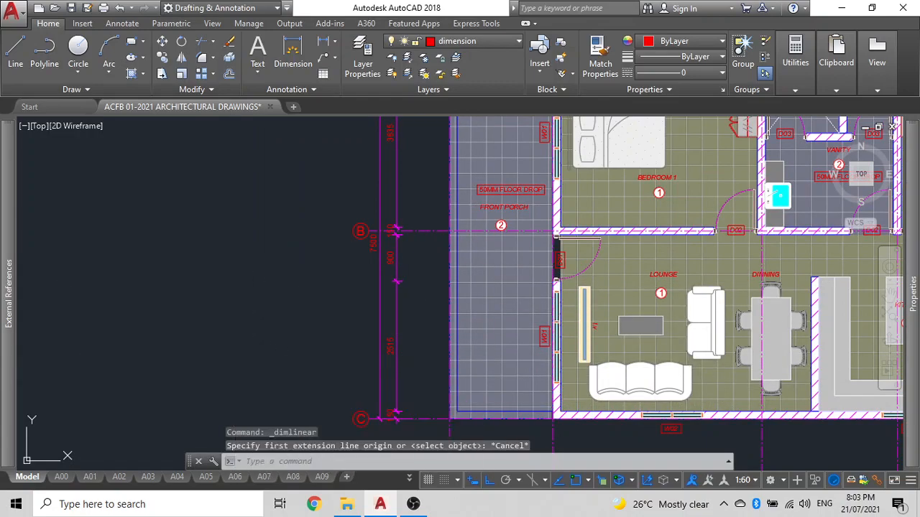
Add a vertical linear dimension from the exterior corner at grid C to the near end of lounge window W01, placing it beside the wall chain
left_click(323, 41)
scroll(582, 395, "up", 2)
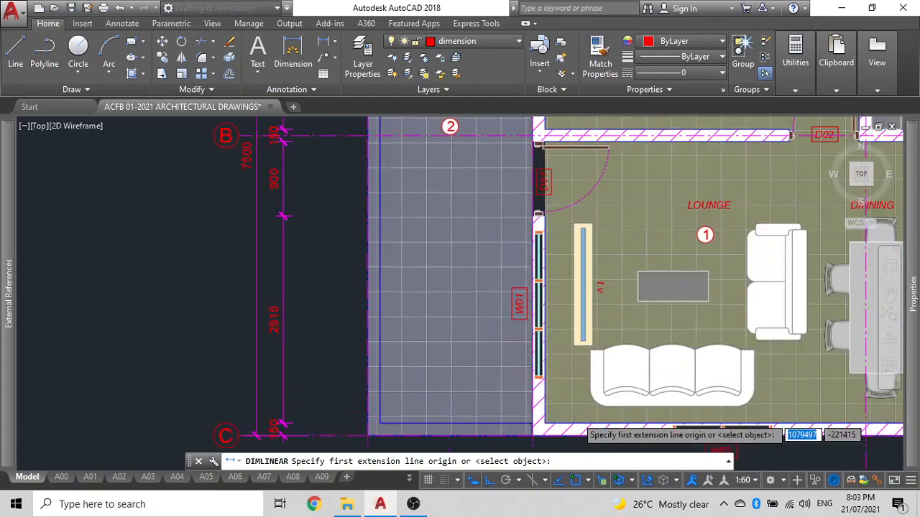
scroll(582, 398, "up", 3)
left_click(495, 311)
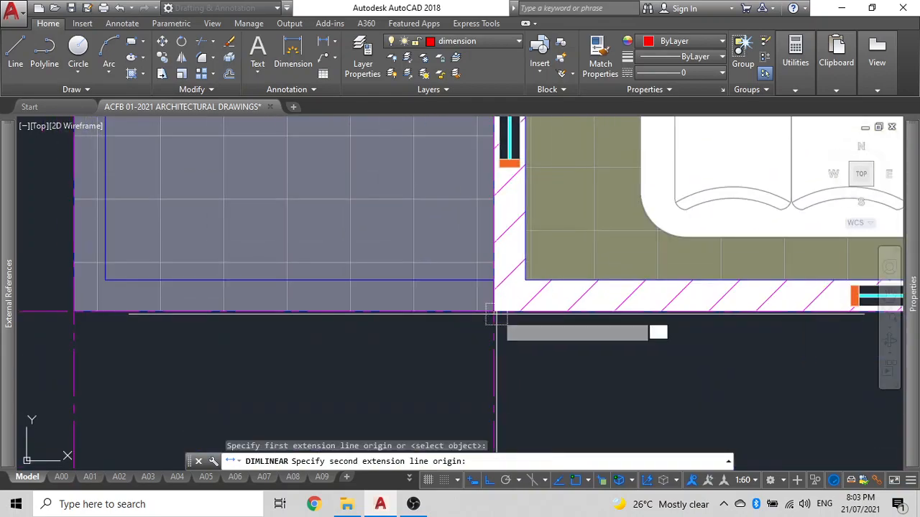
left_click(496, 164)
scroll(438, 196, "down", 3)
middle_click_drag(438, 197, 618, 314)
scroll(396, 327, "up", 3)
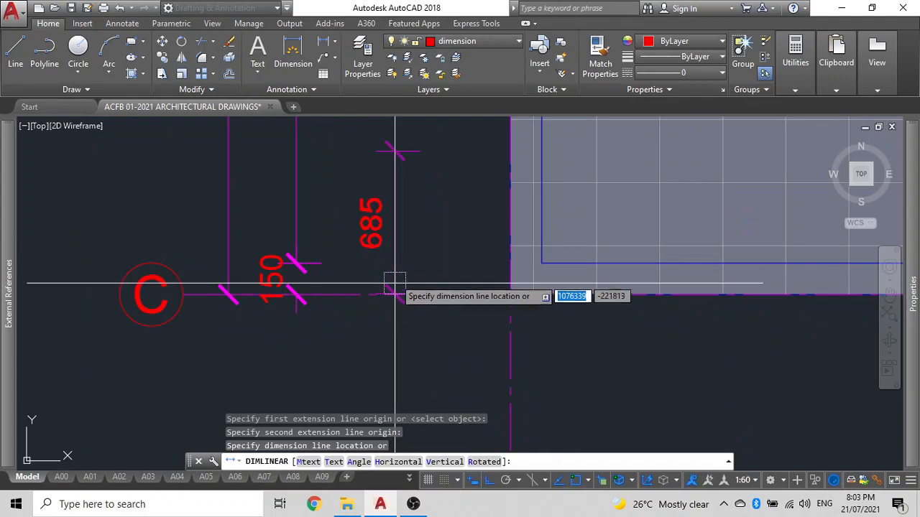
left_click(351, 230)
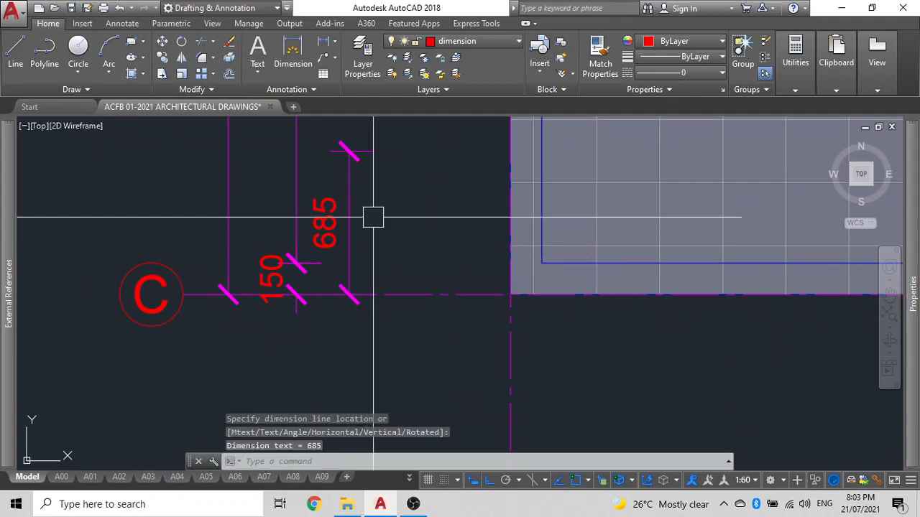
Continue the vertical opening dimension chain across the lounge window W01 to its far end
scroll(402, 253, "down", 5)
middle_click_drag(405, 254, 417, 368)
type("dimc")
key("Return")
middle_click_drag(422, 281, 384, 404)
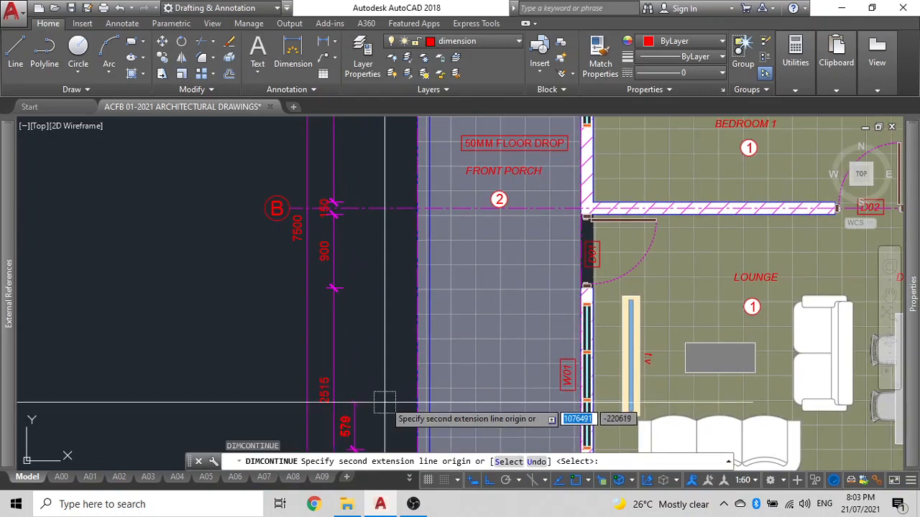
scroll(441, 363, "up", 5)
scroll(479, 361, "down", 4)
scroll(470, 323, "up", 1)
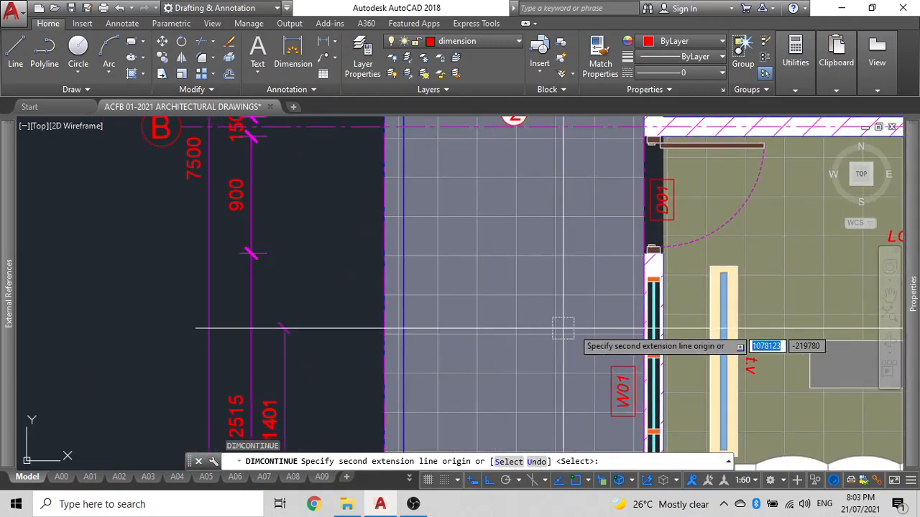
scroll(654, 288, "up", 5)
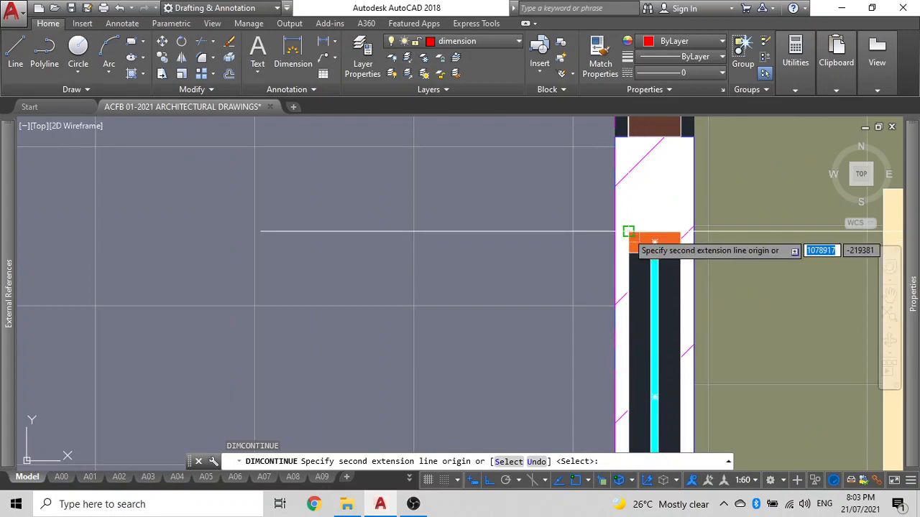
Continue the opening chain across the short wall between window W01 and door D01, and across the D01 door opening
scroll(622, 252, "down", 2)
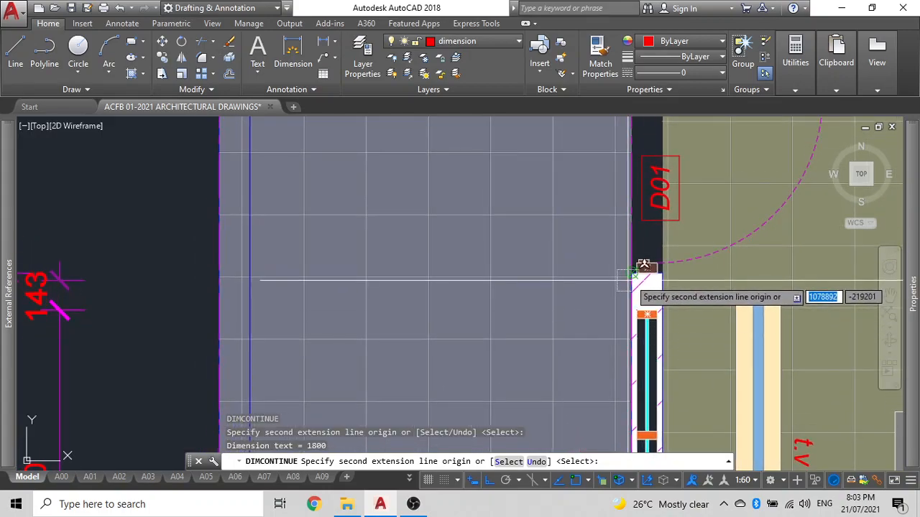
scroll(626, 273, "up", 2)
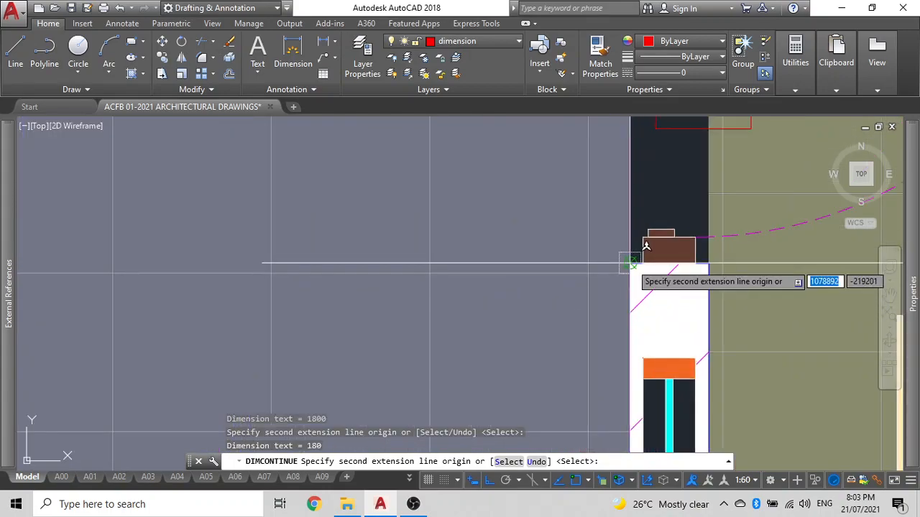
scroll(632, 255, "down", 3)
scroll(622, 256, "up", 3)
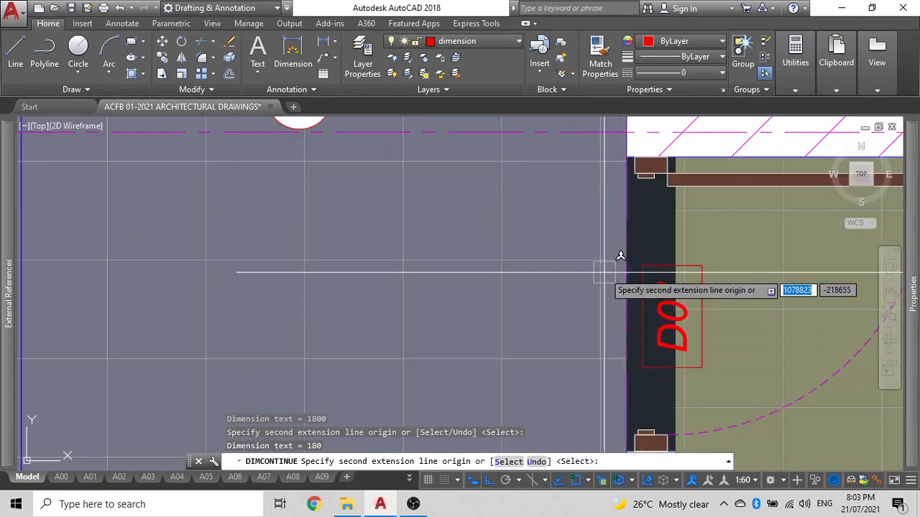
left_click(625, 156)
Continue the opening chain along the wall from door D01 to bedroom 1's W01 window, and across that window
mouse_move(626, 157)
middle_mouse_down()
mouse_move(555, 189)
mouse_move(567, 331)
mouse_move(582, 256)
middle_mouse_up()
scroll(582, 257, "up", 2)
scroll(582, 212, "down", 2)
scroll(583, 208, "up", 4)
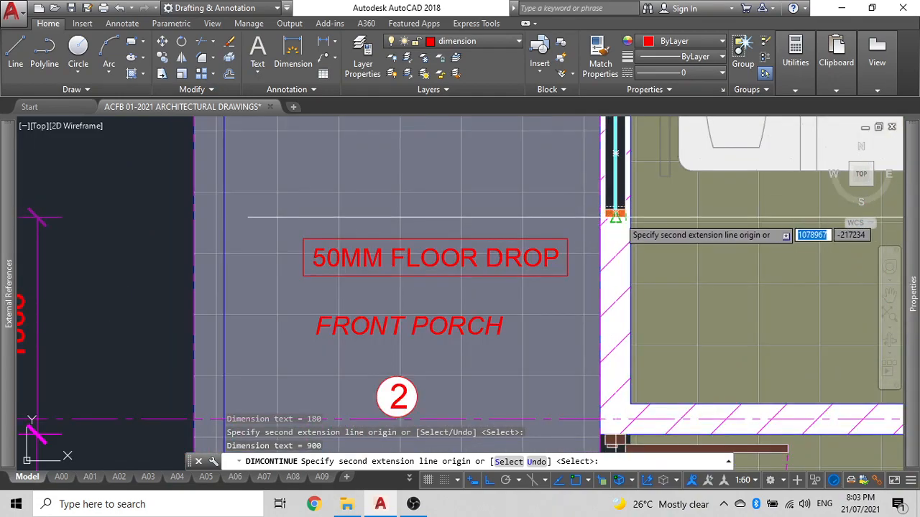
scroll(583, 208, "down", 4)
middle_click_drag(581, 251, 568, 373)
left_click(565, 431)
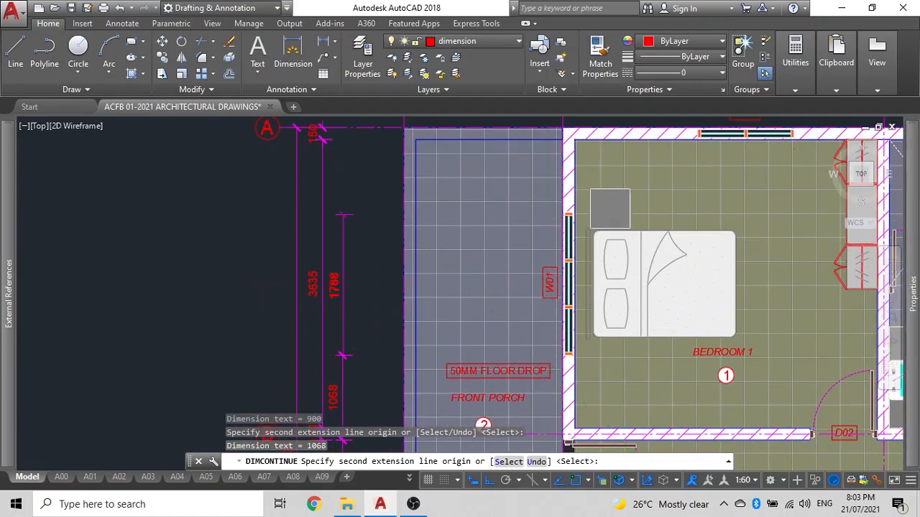
scroll(554, 212, "up", 4)
scroll(596, 229, "down", 4)
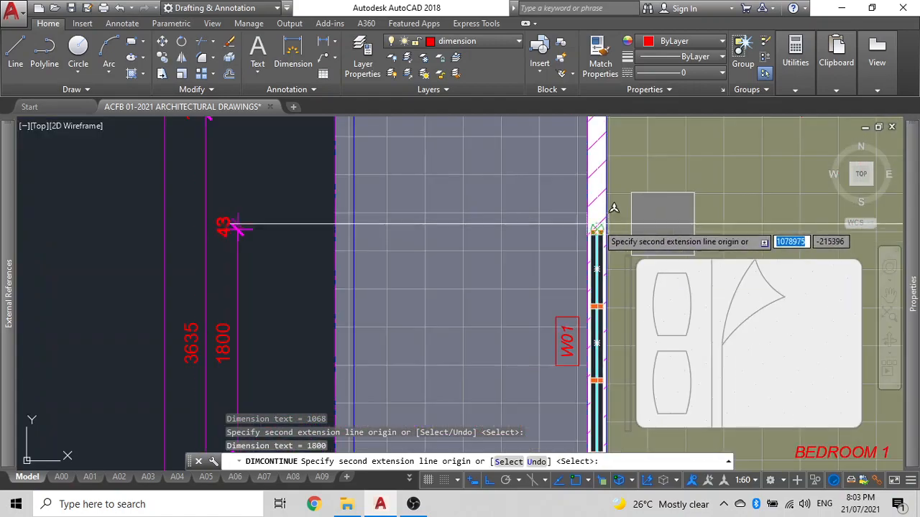
Continue the opening chain from bedroom 1's W01 window to the exterior corner at grid A, and finish the chain
scroll(573, 318, "up", 6)
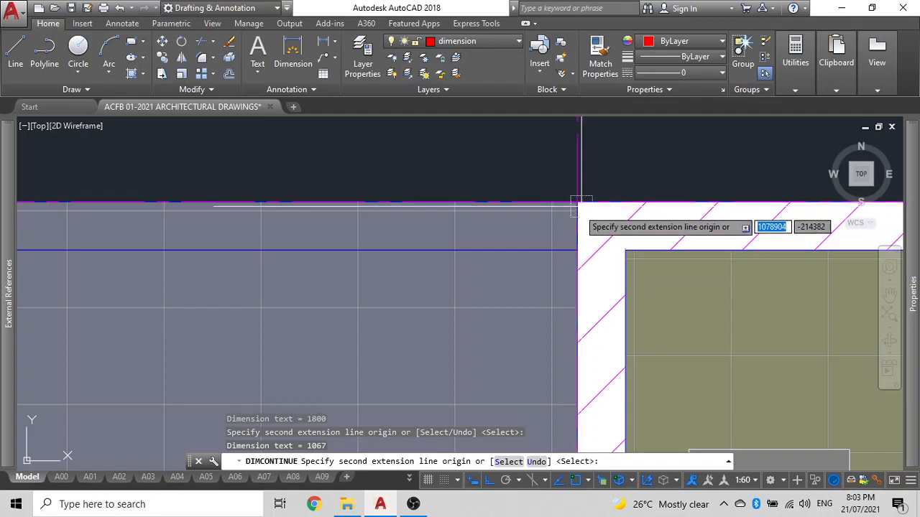
scroll(583, 197, "down", 5)
scroll(524, 261, "up", 2)
key("Escape")
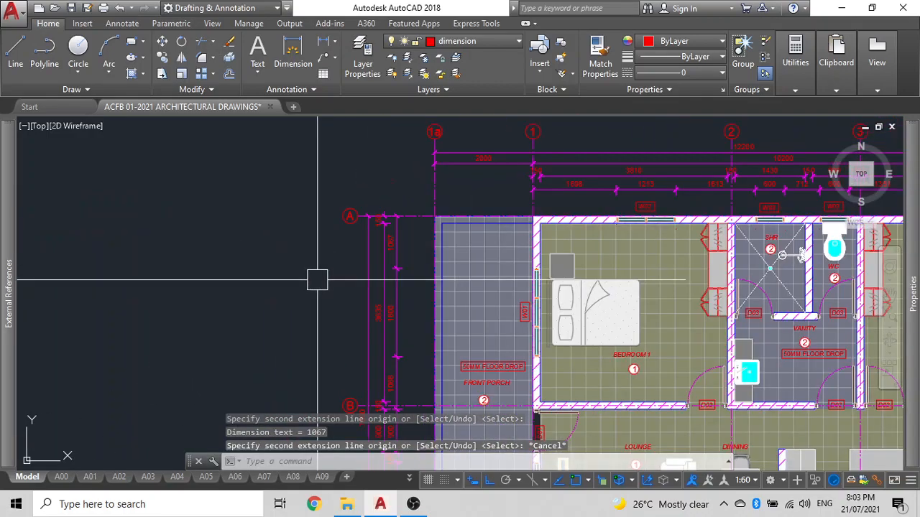
Place a linear dimension across the exterior wall thickness at the lounge's grid 1/C corner, with its dimension line below the plan
scroll(317, 280, "down", 3)
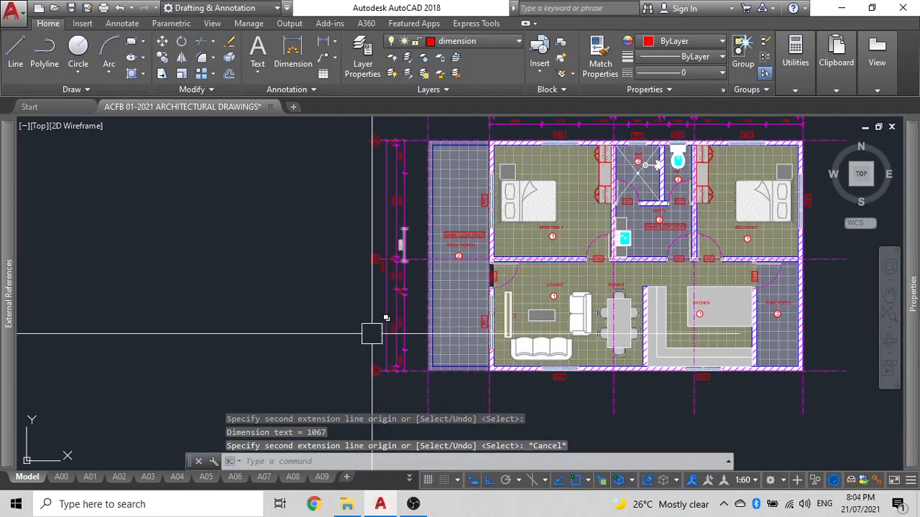
scroll(372, 332, "up", 4)
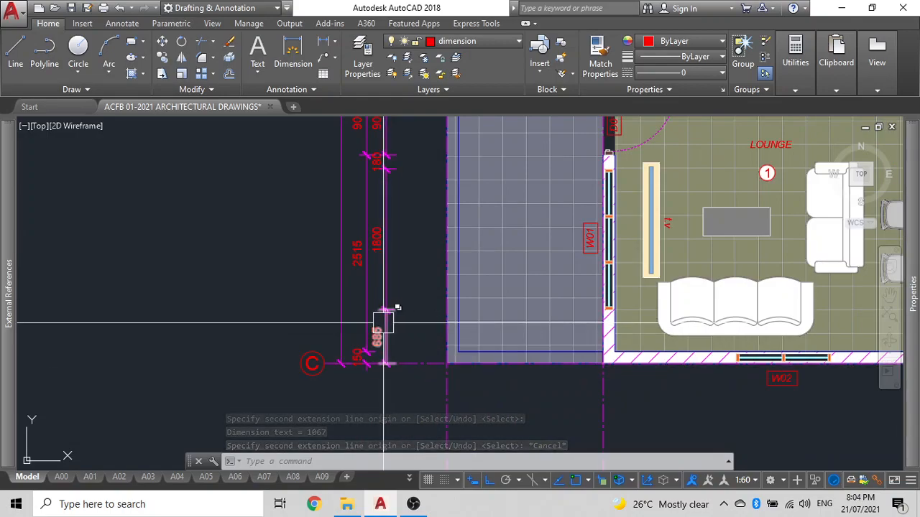
scroll(384, 323, "down", 5)
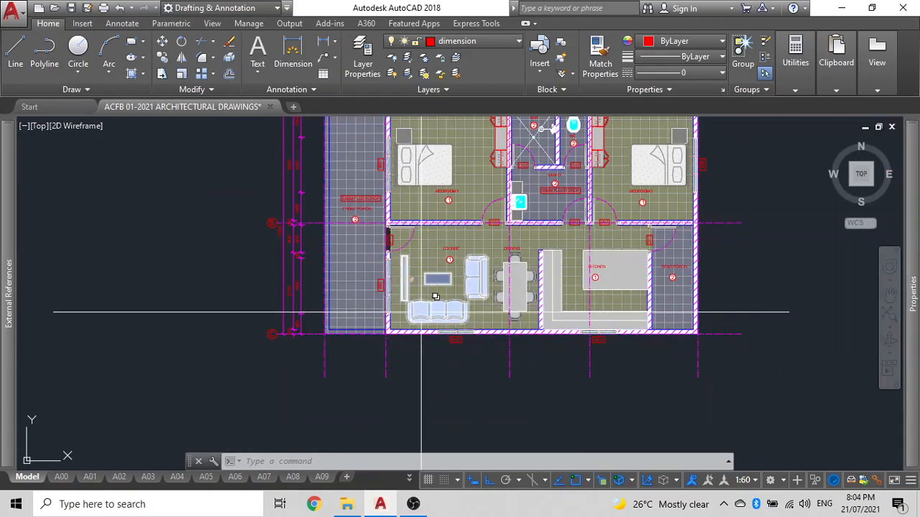
scroll(401, 329, "down", 3)
scroll(457, 207, "up", 6)
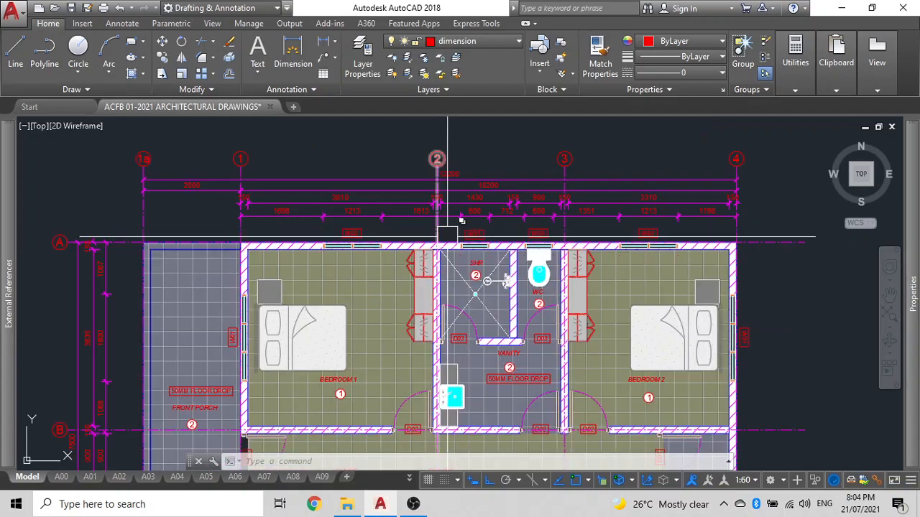
middle_click_drag(403, 467, 378, 214)
left_click(322, 46)
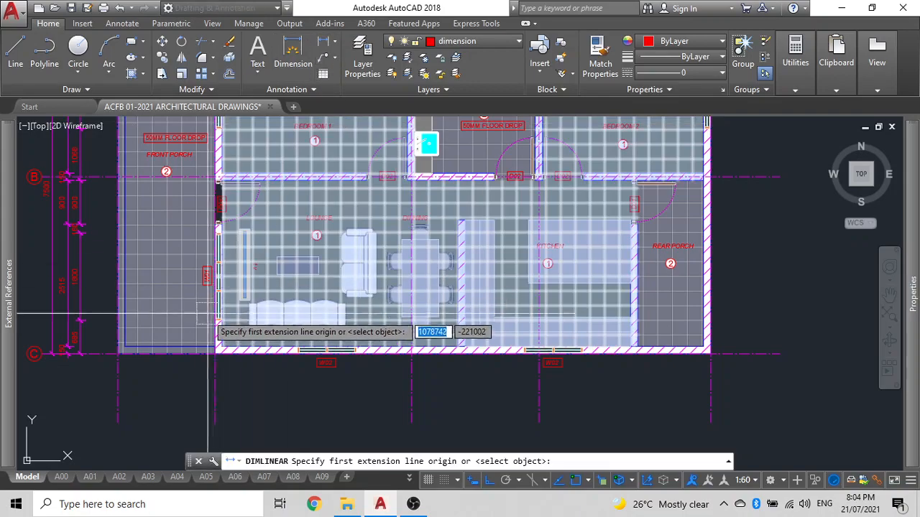
scroll(233, 352, "up", 4)
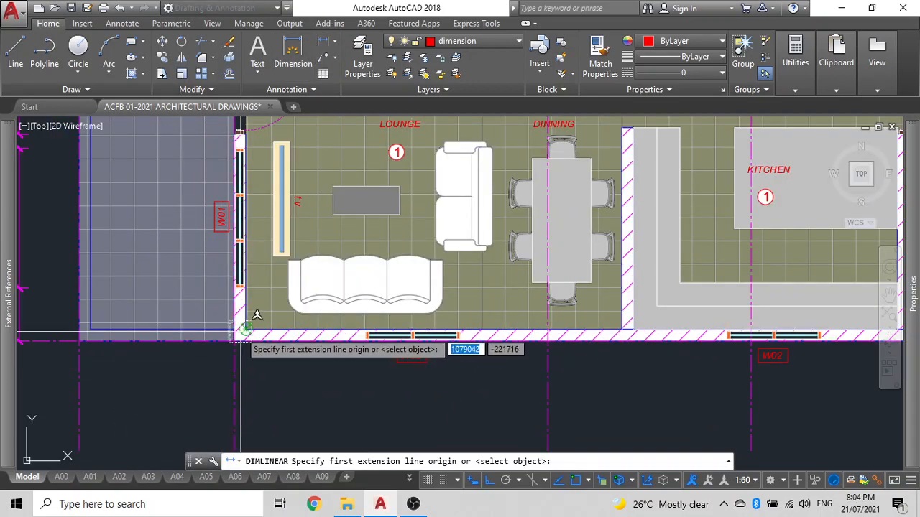
scroll(232, 352, "up", 4)
left_click(218, 328)
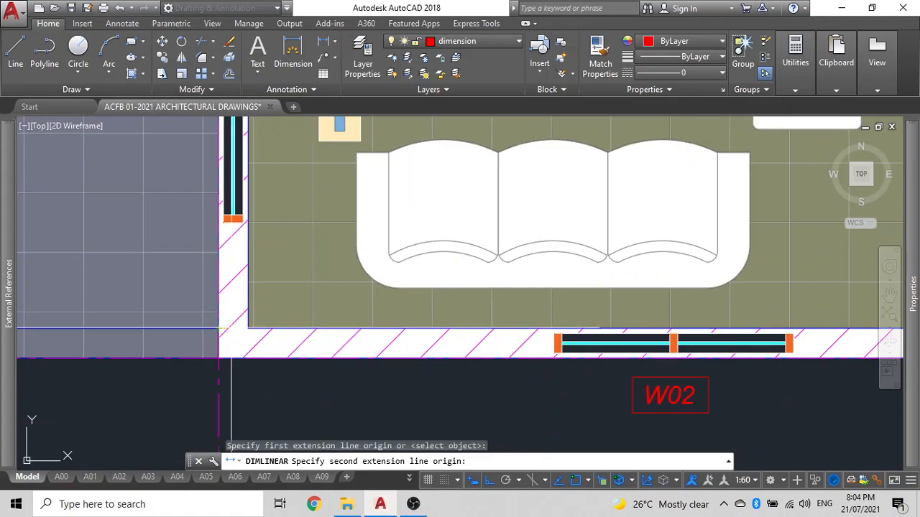
left_click(251, 323)
middle_click_drag(284, 379, 361, 199)
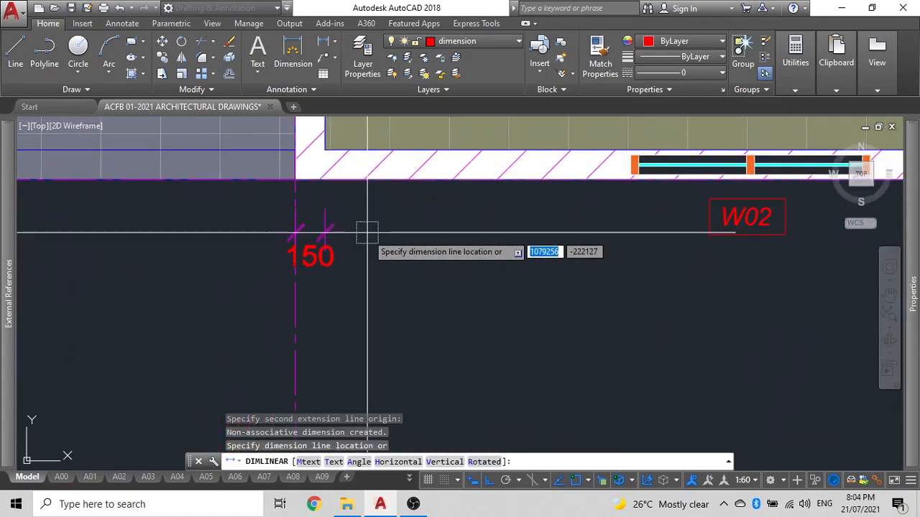
left_click(351, 252)
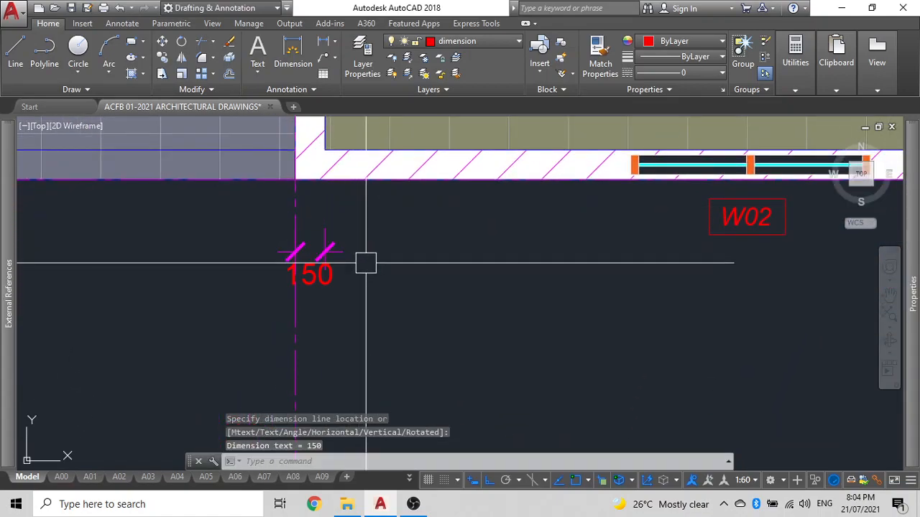
Continue the dimension chain across the lounge and dining room to the kitchen partition wall, and across that wall's thickness
type("dimcontinue")
key("Return")
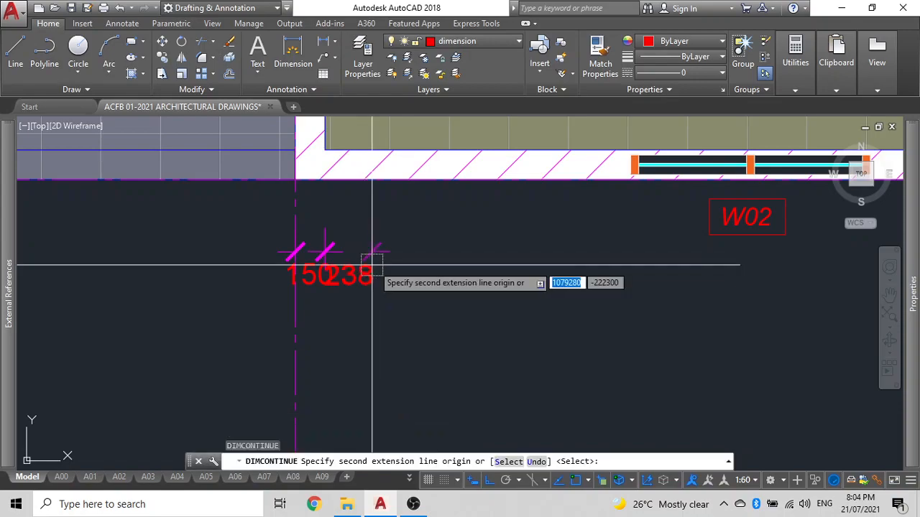
scroll(496, 269, "down", 3)
middle_click_drag(496, 269, 318, 273)
scroll(518, 262, "up", 3)
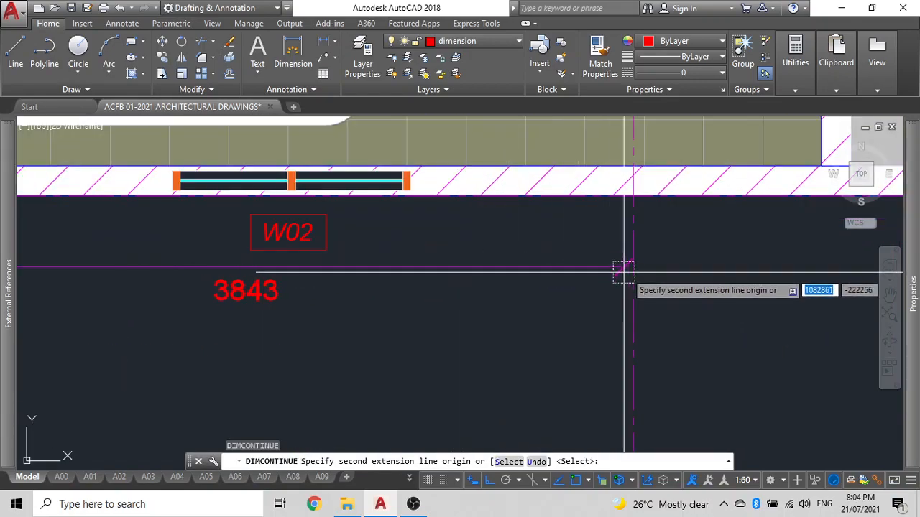
scroll(575, 258, "down", 2)
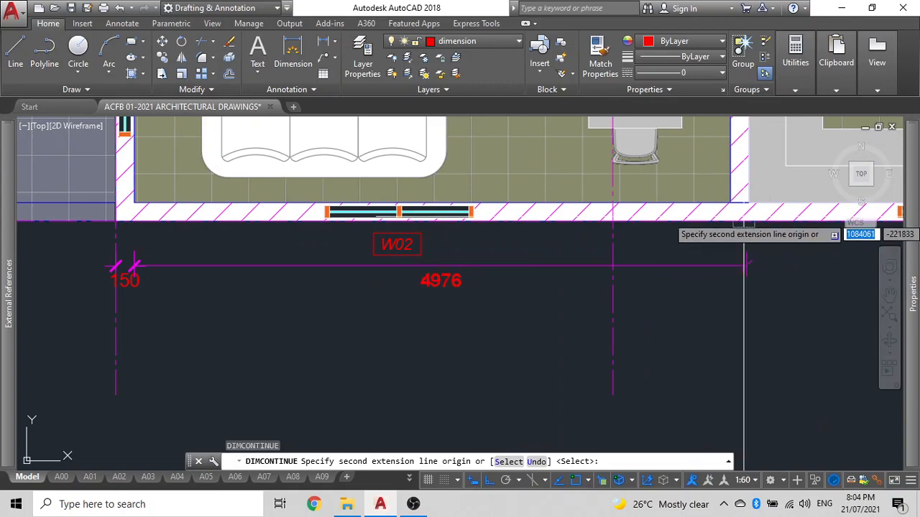
left_click(730, 203)
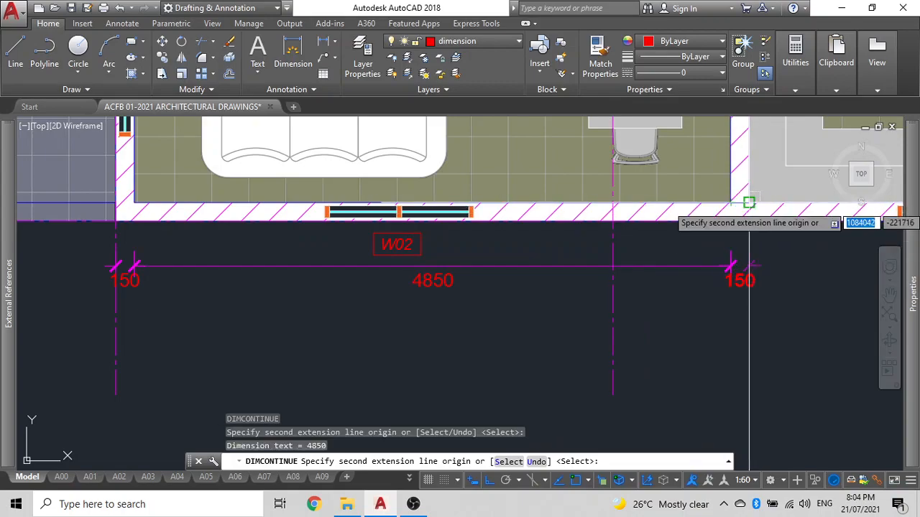
left_click(749, 205)
Continue the chain across the kitchen to the middle of the rear porch wall, and on to that wall's porch-side face
middle_click_drag(712, 225, 268, 264)
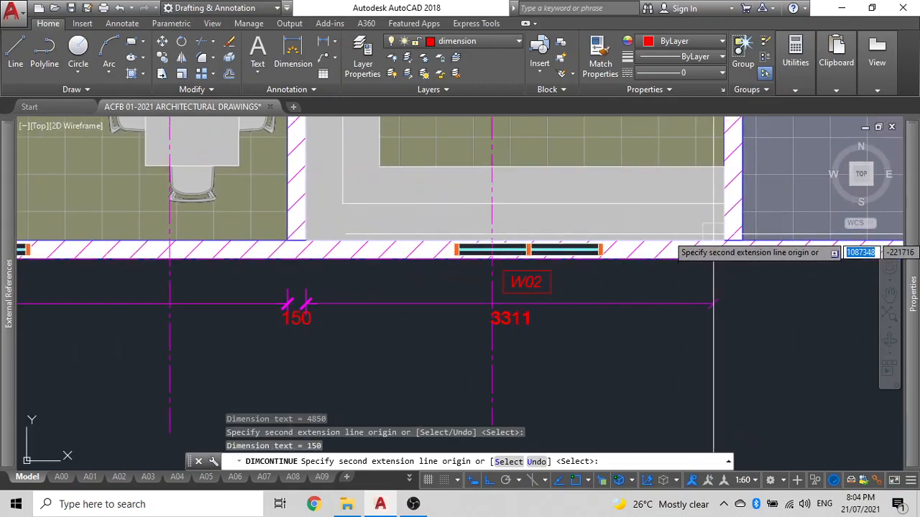
left_click(744, 239)
scroll(646, 266, "down", 2)
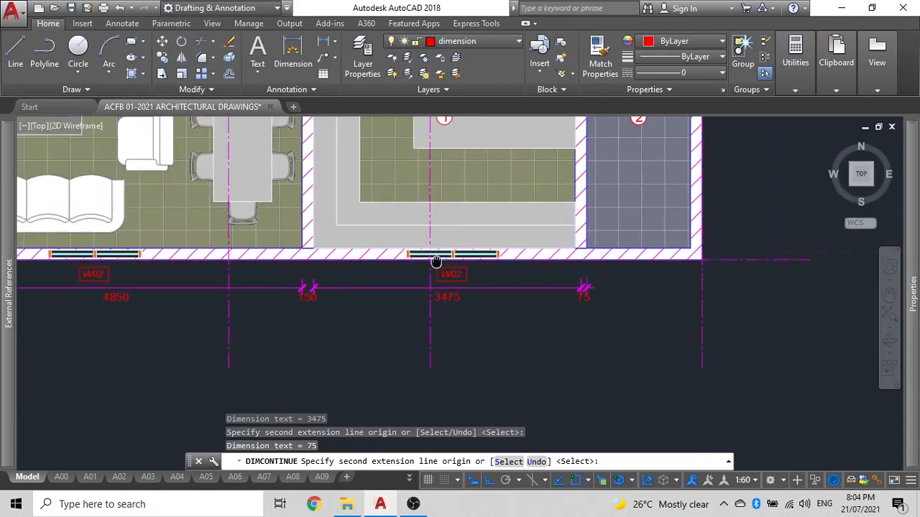
Continue the chain across the rear porch and the exterior wall to the corner at grids 4 and C, and finish the chain
scroll(567, 276, "up", 4)
left_click(561, 267)
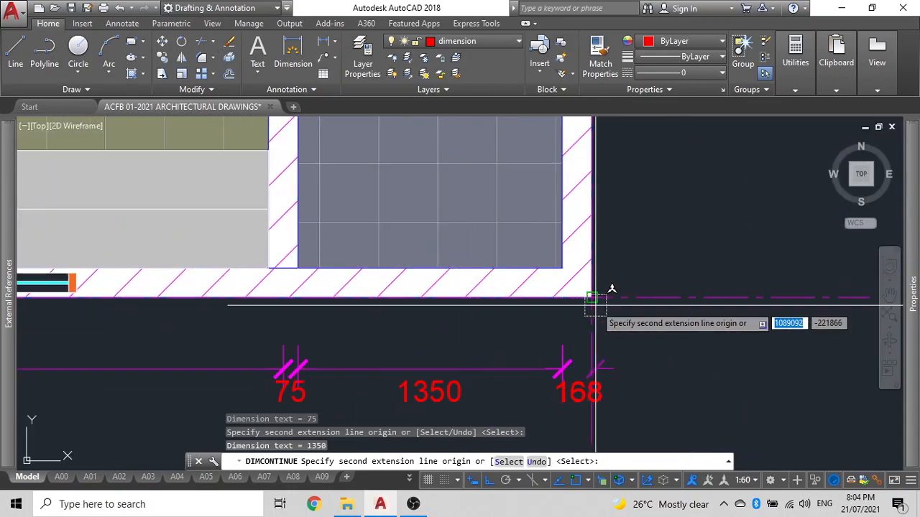
left_click(592, 296)
scroll(584, 279, "down", 3)
key("Escape")
middle_click_drag(325, 341, 407, 386)
mouse_move(371, 299)
middle_mouse_down()
mouse_move(392, 407)
mouse_move(389, 302)
mouse_move(369, 319)
mouse_move(367, 310)
middle_mouse_up()
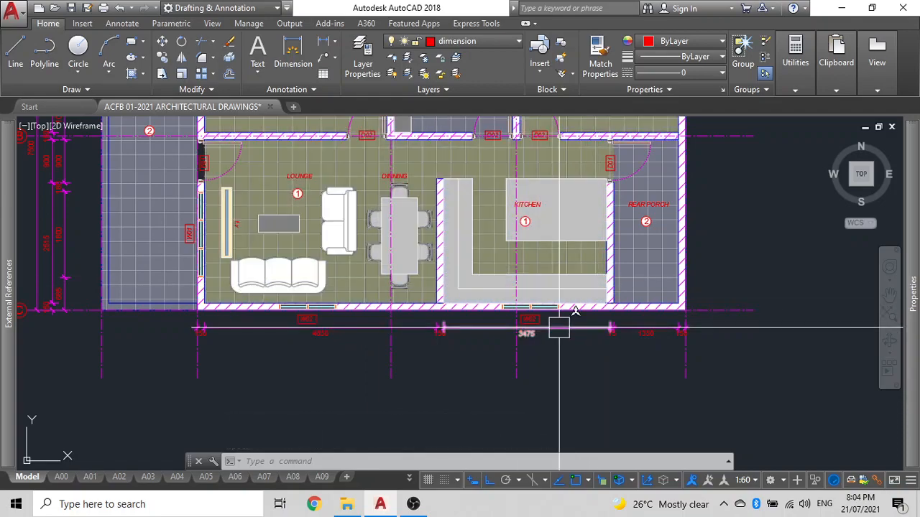
scroll(485, 335, "down", 3)
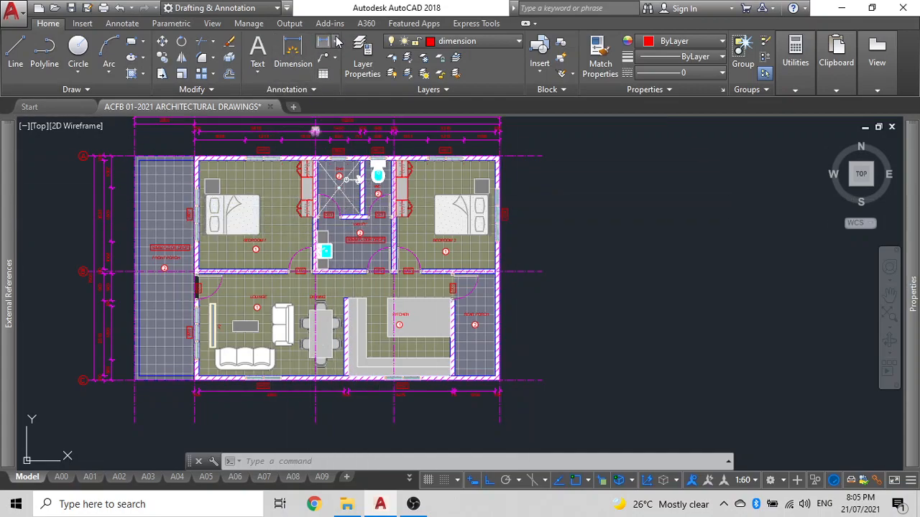
scroll(346, 266, "up", 2)
scroll(345, 262, "down", 2)
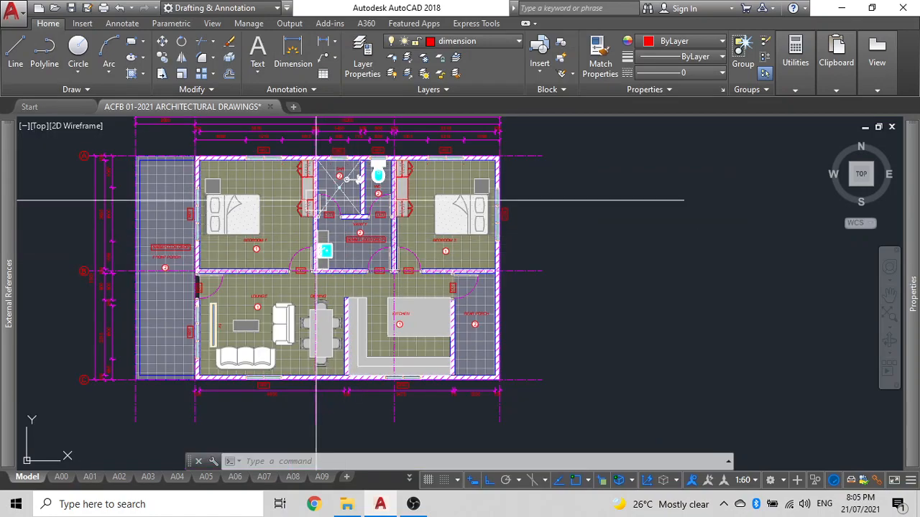
left_click(325, 46)
scroll(291, 279, "up", 5)
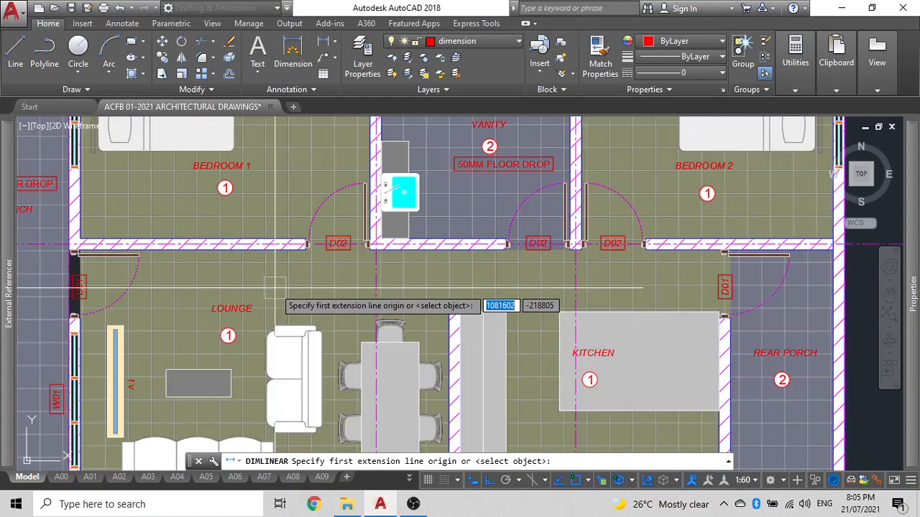
scroll(284, 248, "up", 2)
left_click(319, 243)
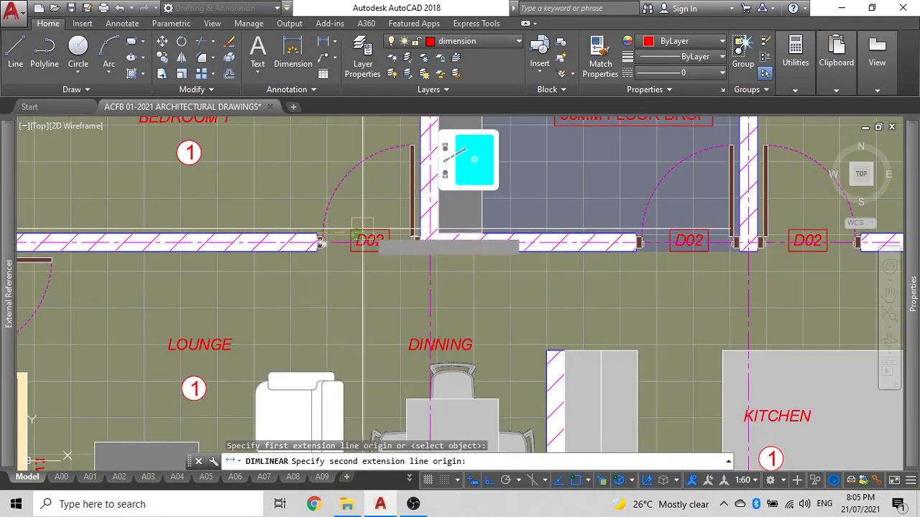
scroll(392, 238, "up", 2)
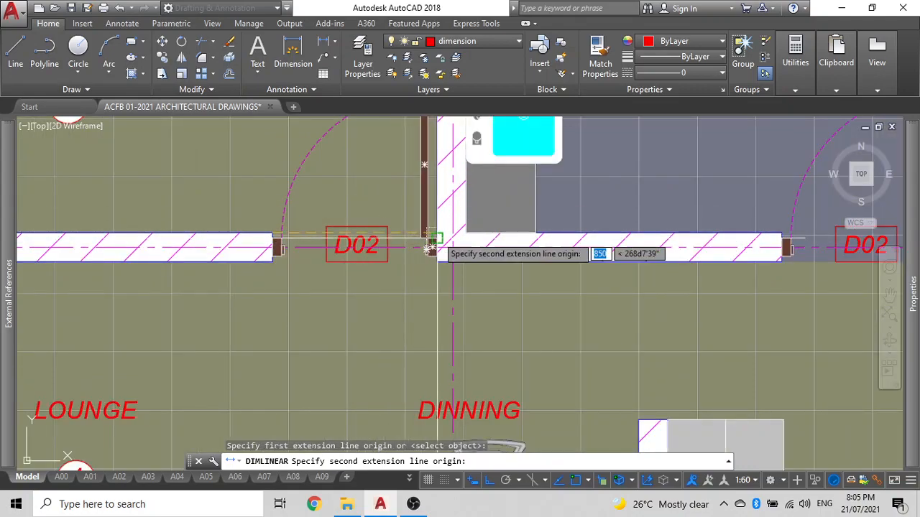
key("Escape")
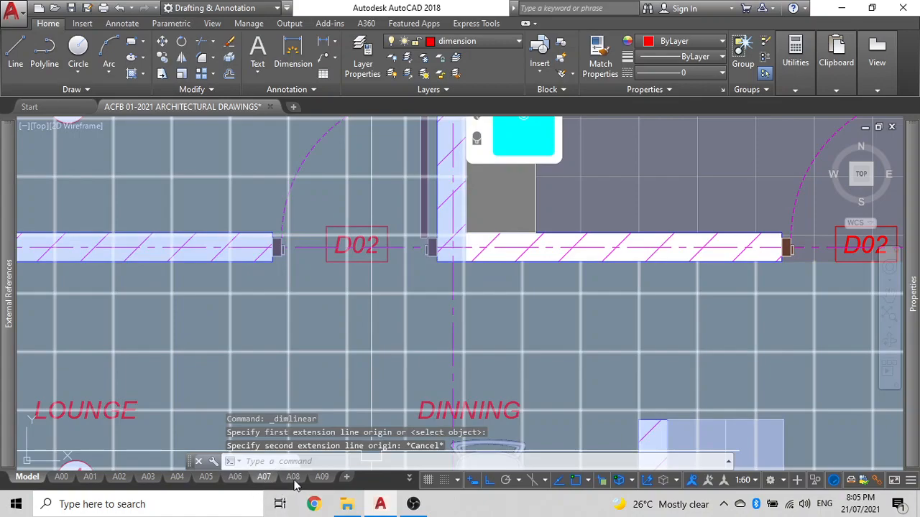
Examine the door widths in the proposed door schedule on layout A09, and return to model space
left_click(409, 478)
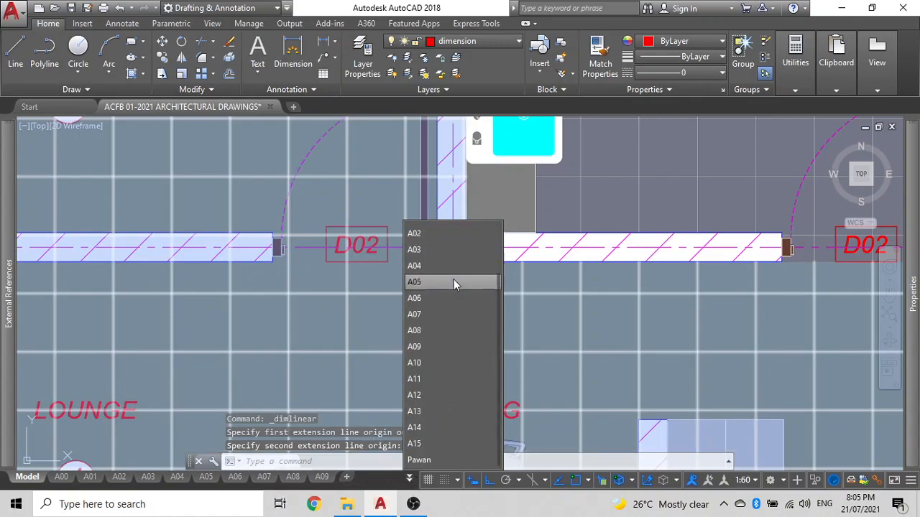
left_click(429, 365)
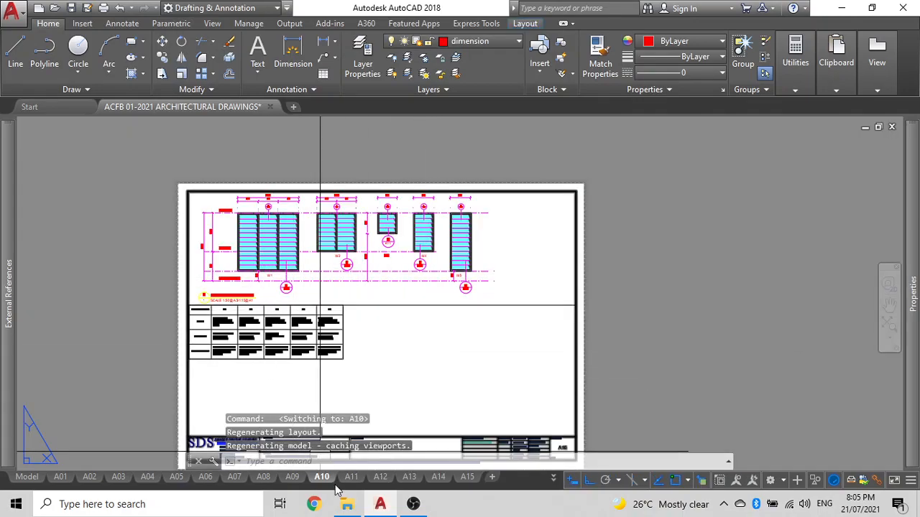
left_click(291, 477)
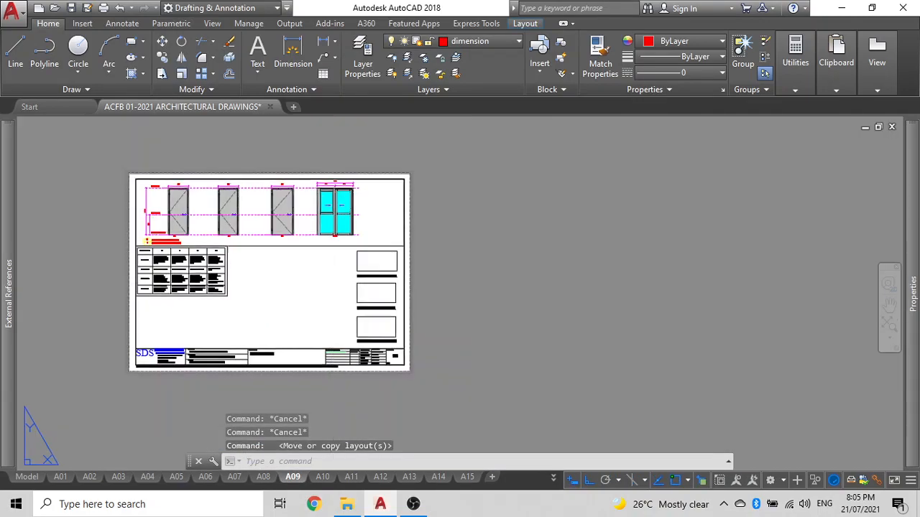
scroll(299, 248, "up", 6)
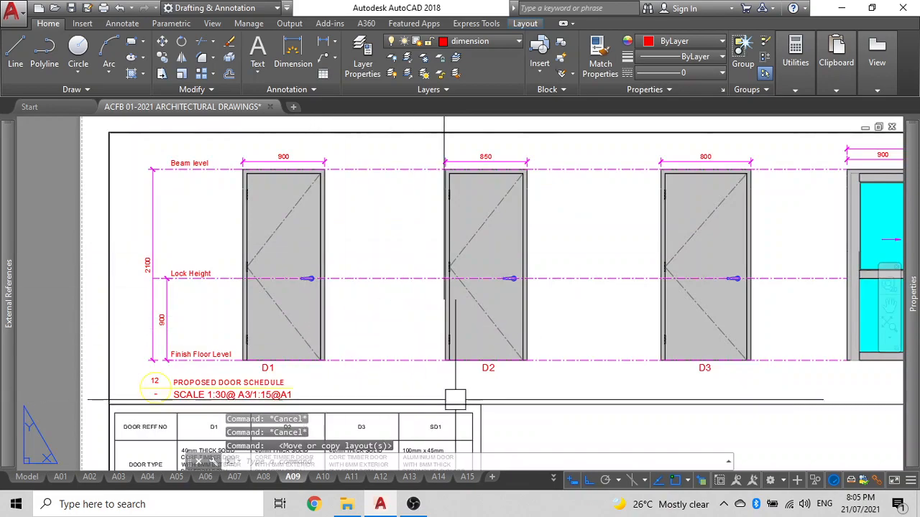
scroll(427, 230, "down", 5)
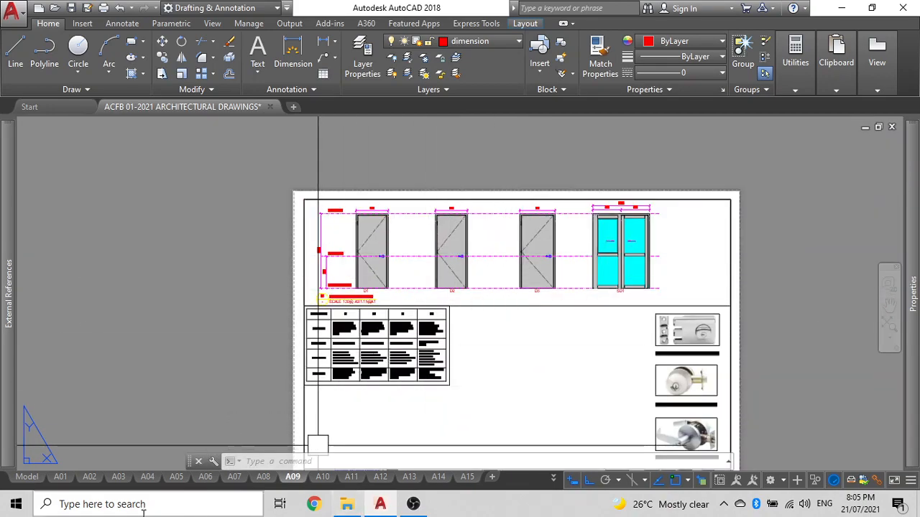
left_click(27, 477)
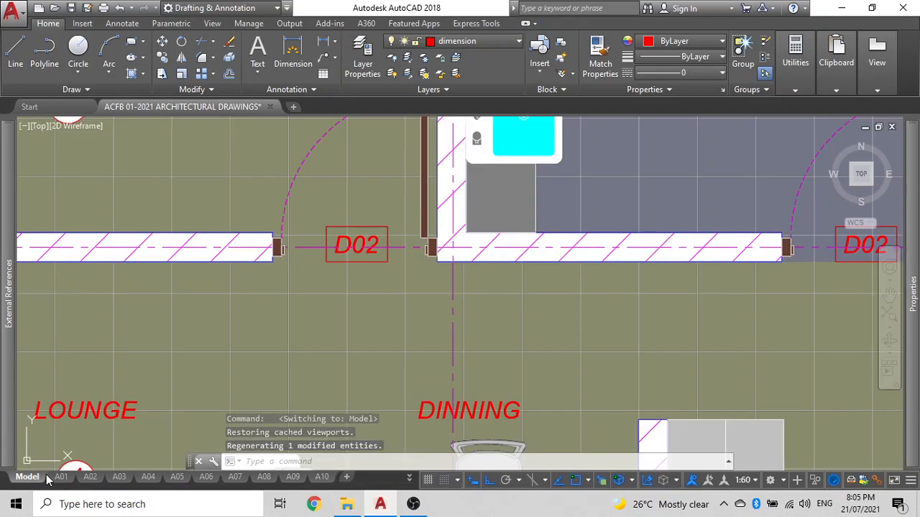
Examine the door tags and wall openings of the bedrooms, shower, WC and vanity in the floor plan
scroll(312, 287, "down", 6)
scroll(324, 295, "down", 1)
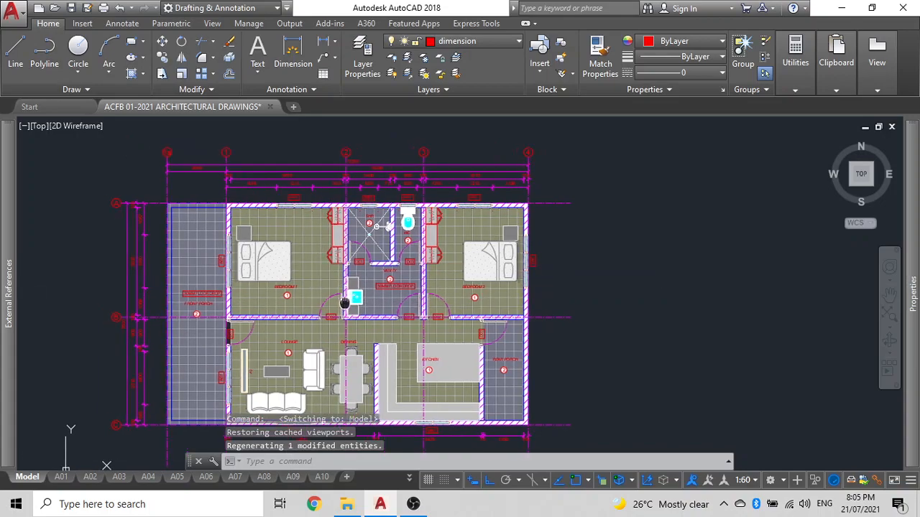
scroll(475, 240, "up", 1)
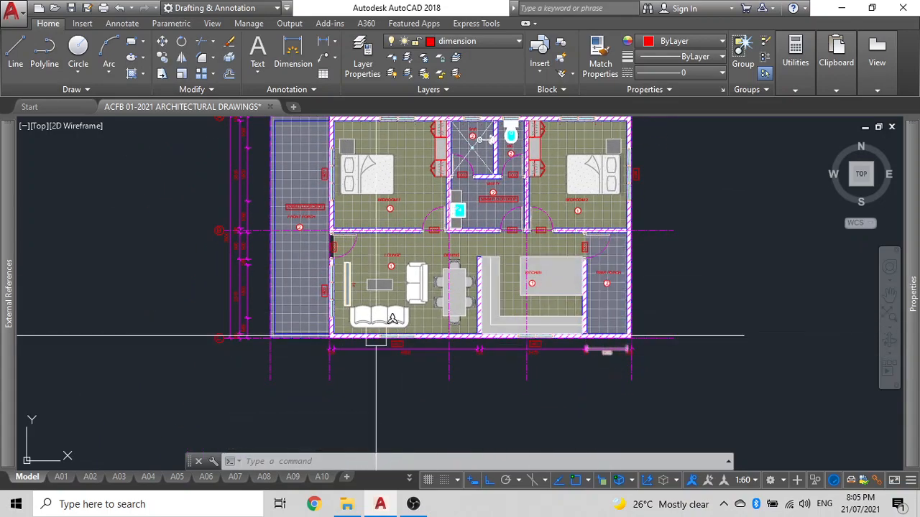
middle_click_drag(363, 354, 339, 388)
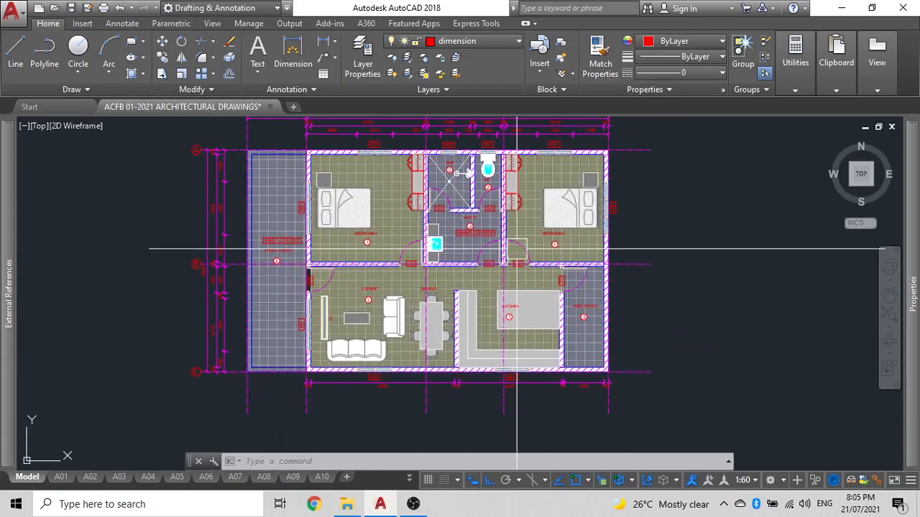
scroll(485, 228, "up", 4)
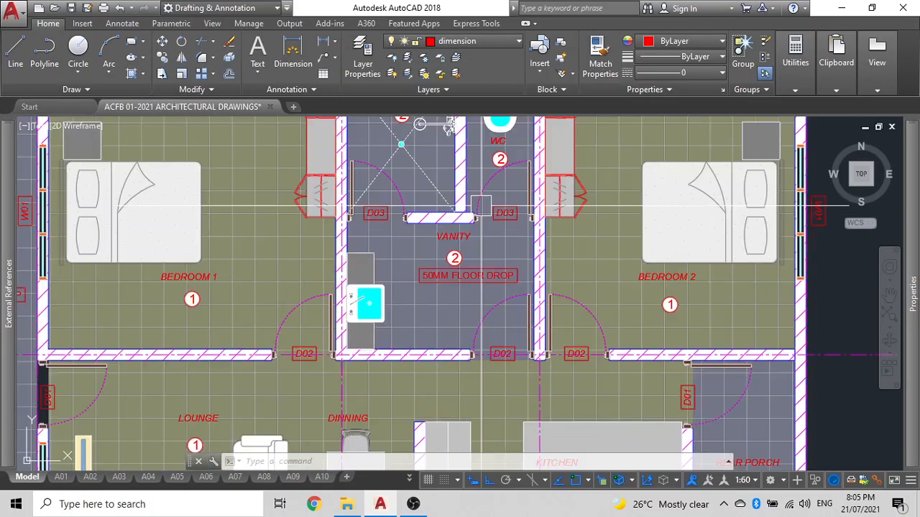
scroll(383, 266, "down", 2)
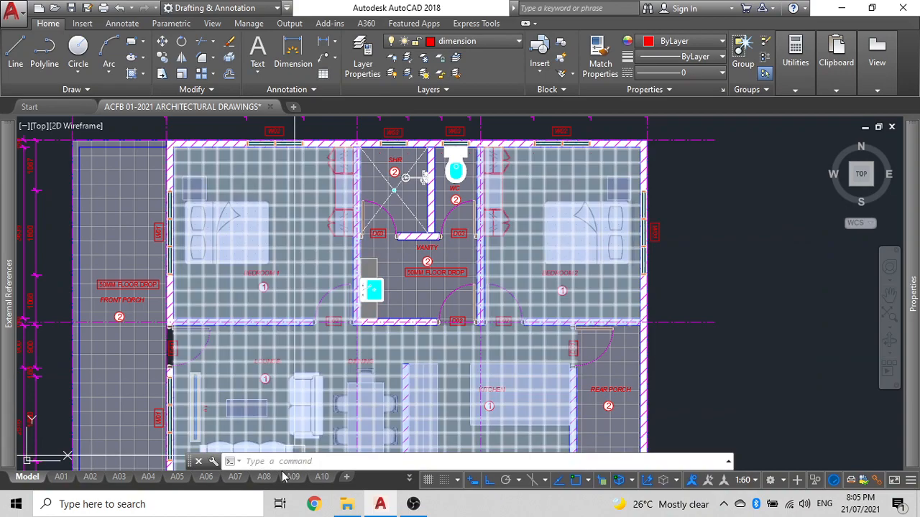
Look through layouts A10 and A11, examine the proposed bathroom layout on A12, and return to model space
left_click(322, 476)
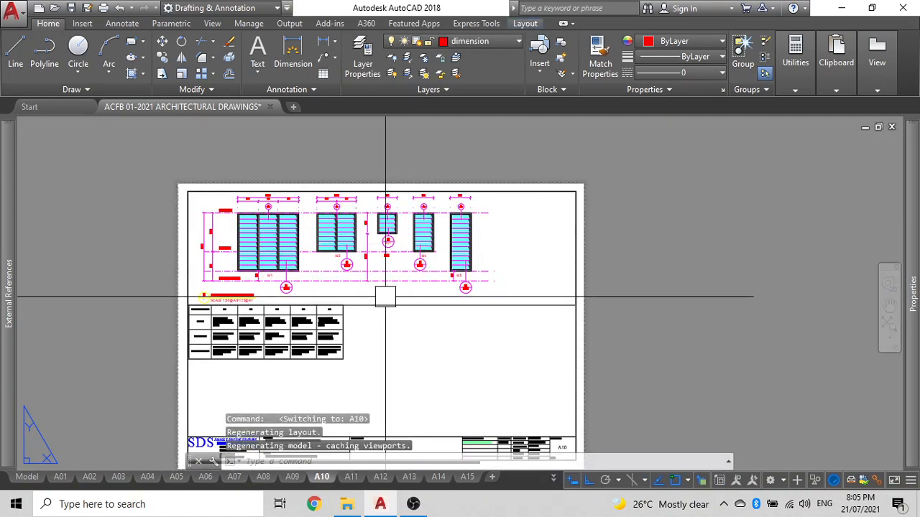
left_click(351, 478)
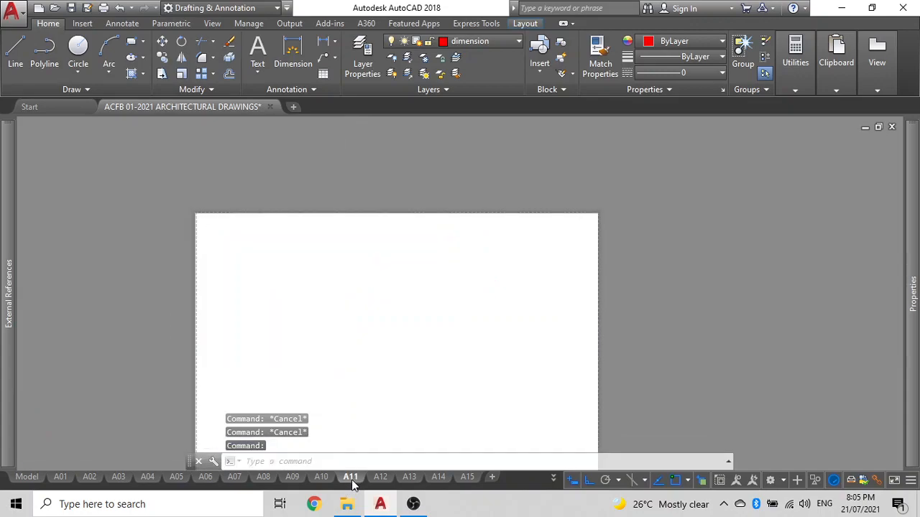
left_click(378, 477)
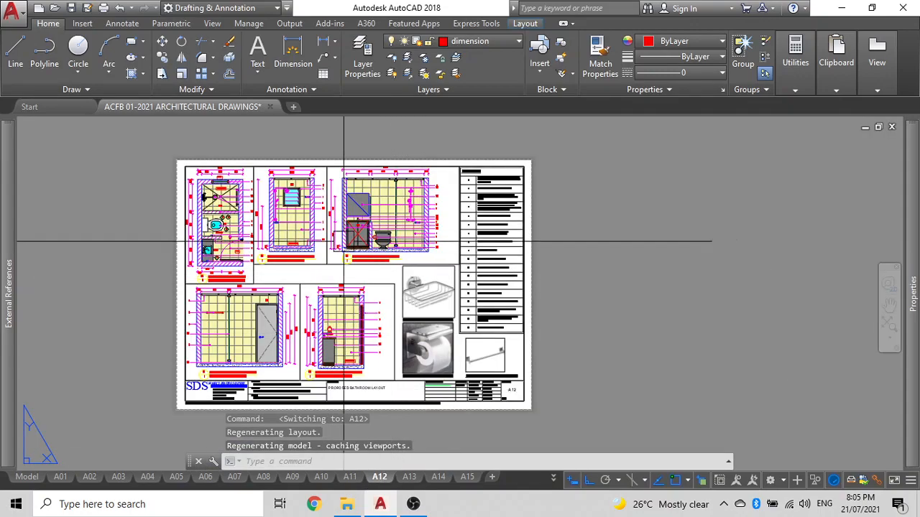
scroll(323, 243, "down", 2)
middle_click_drag(298, 243, 380, 251)
scroll(380, 250, "up", 6)
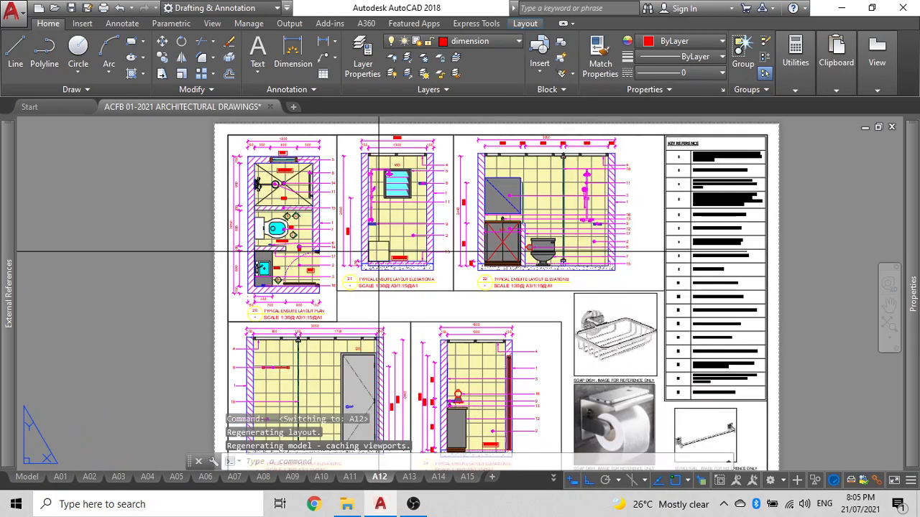
scroll(267, 250, "down", 4)
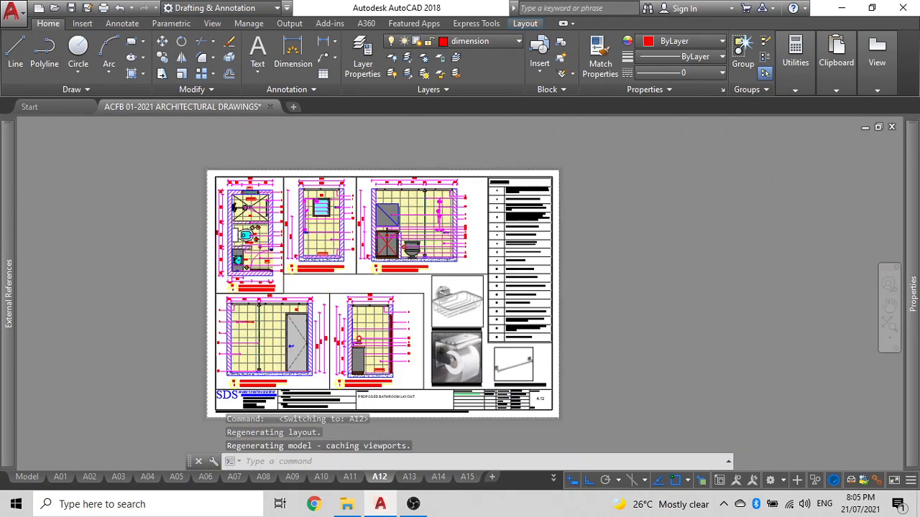
scroll(364, 180, "up", 5)
scroll(414, 214, "down", 5)
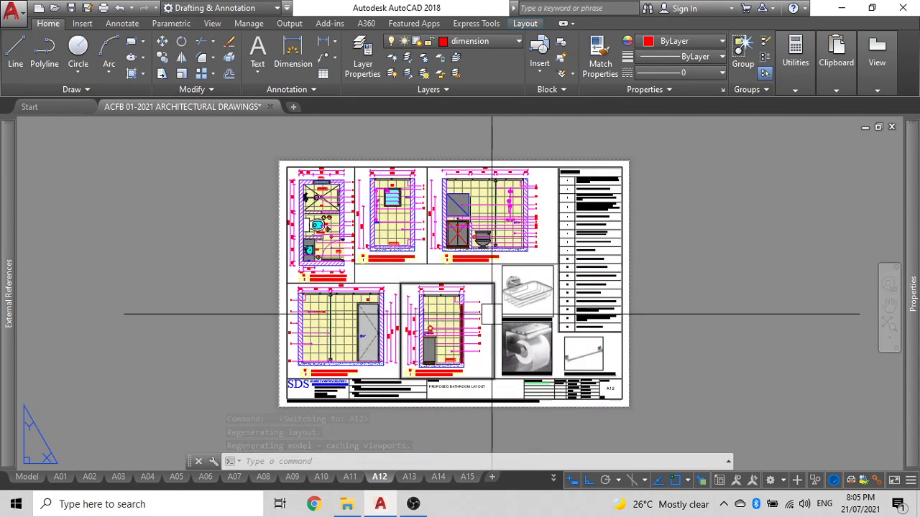
scroll(537, 309, "up", 4)
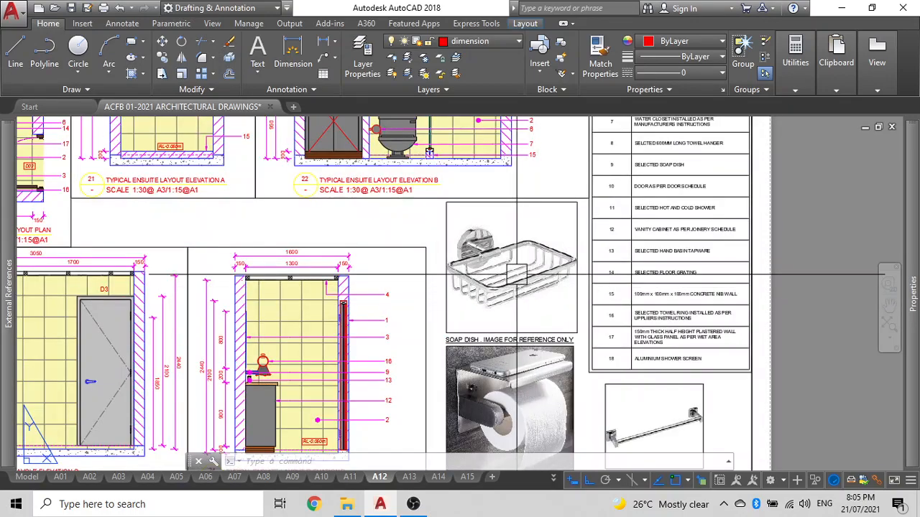
middle_click_drag(531, 396, 530, 317)
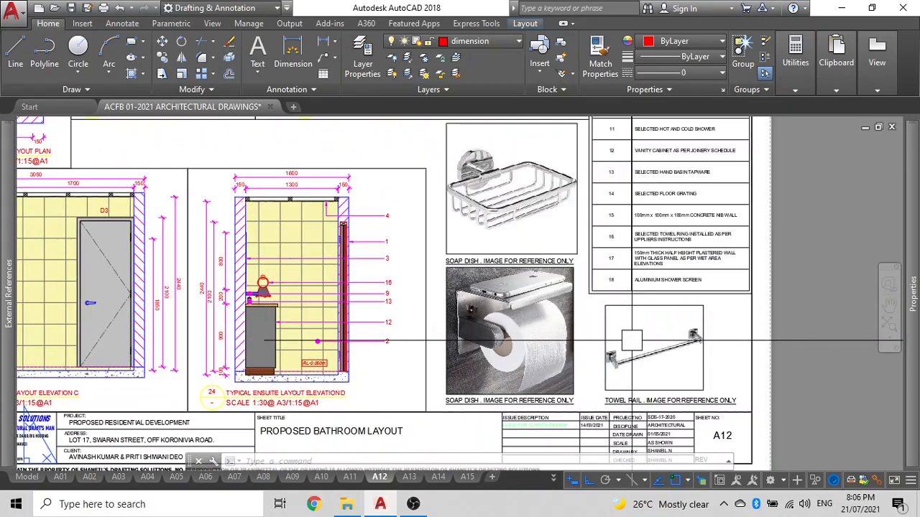
scroll(490, 231, "down", 4)
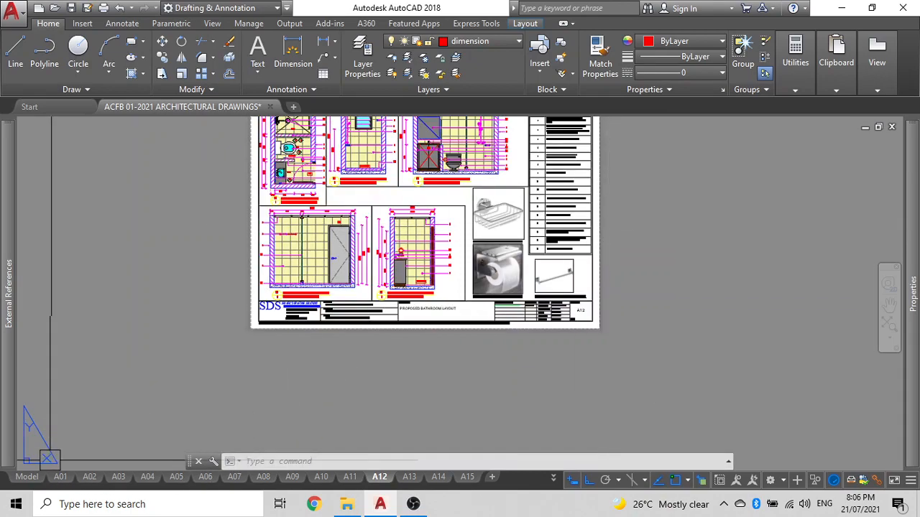
left_click(26, 477)
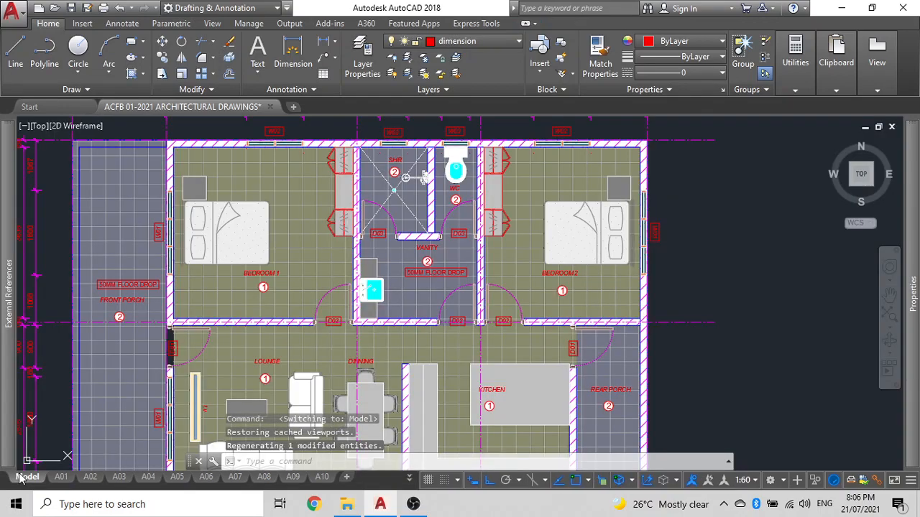
Review the wall dimension chain below the lounge, kitchen and rear porch by selecting its dimensions, and clear the selection
scroll(280, 263, "down", 4)
scroll(393, 337, "up", 4)
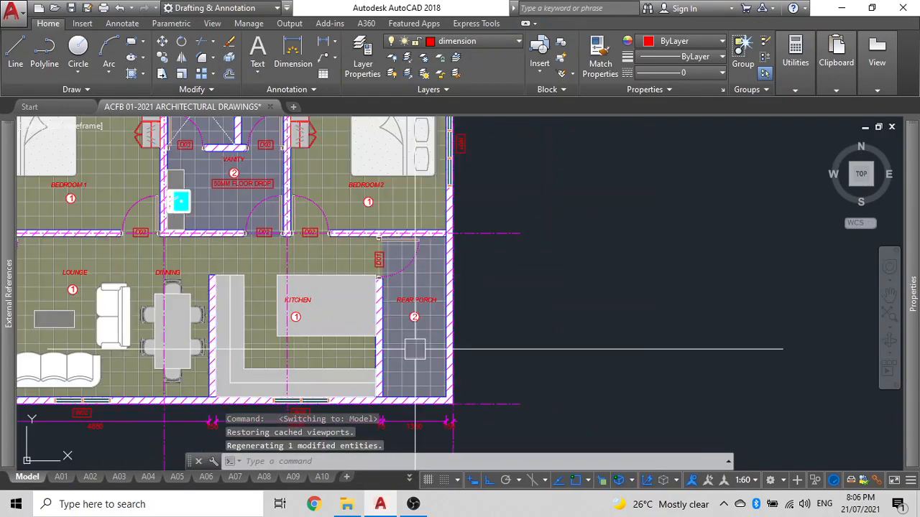
middle_click_drag(424, 318, 452, 163)
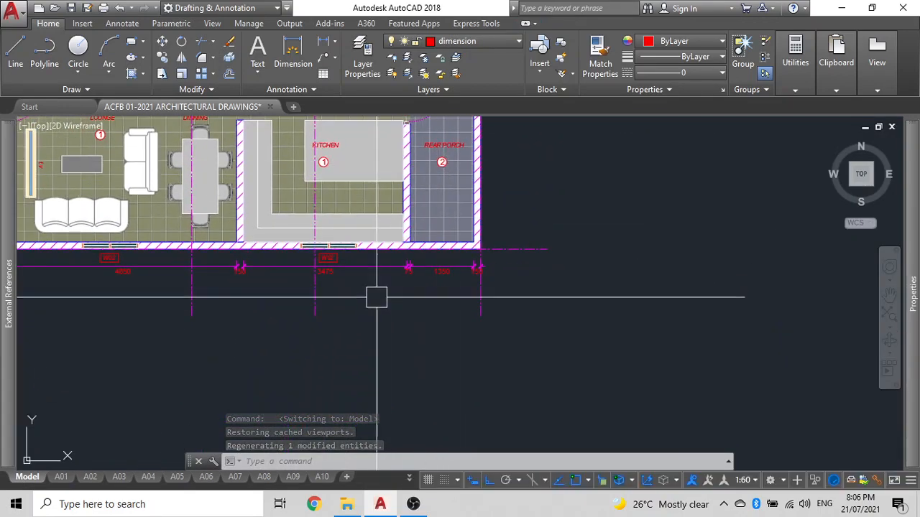
left_click(440, 294)
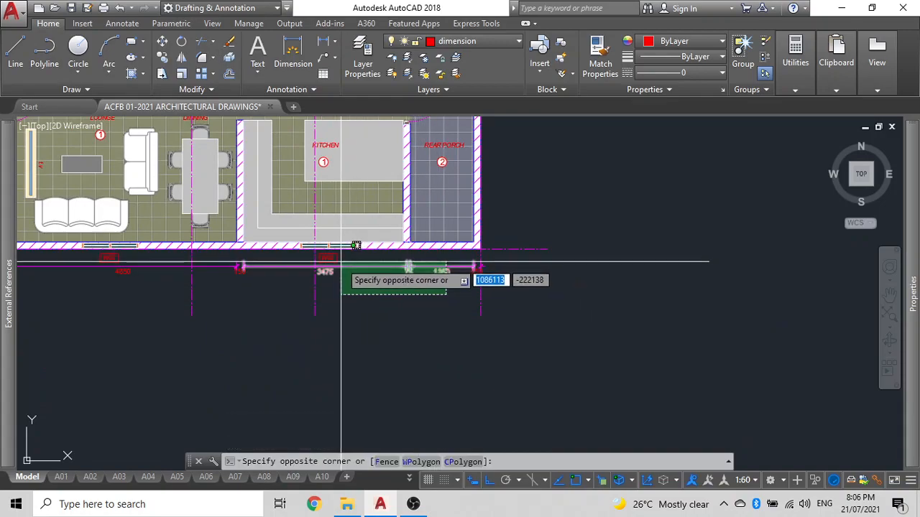
left_click(269, 283)
scroll(392, 277, "up", 3)
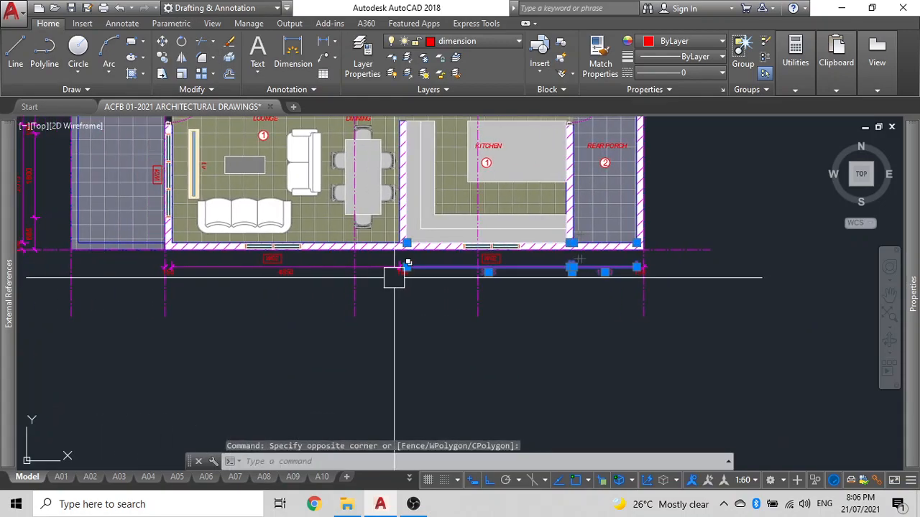
left_click(342, 260)
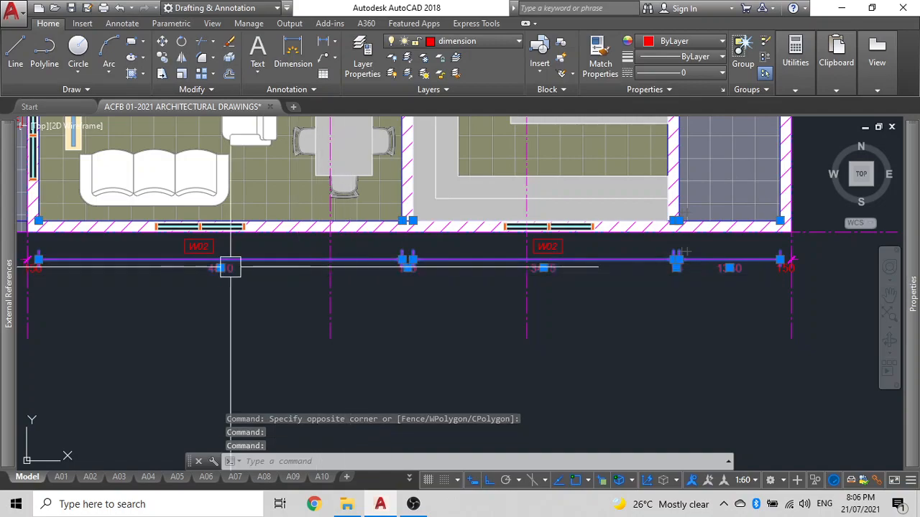
middle_click_drag(170, 276, 289, 251)
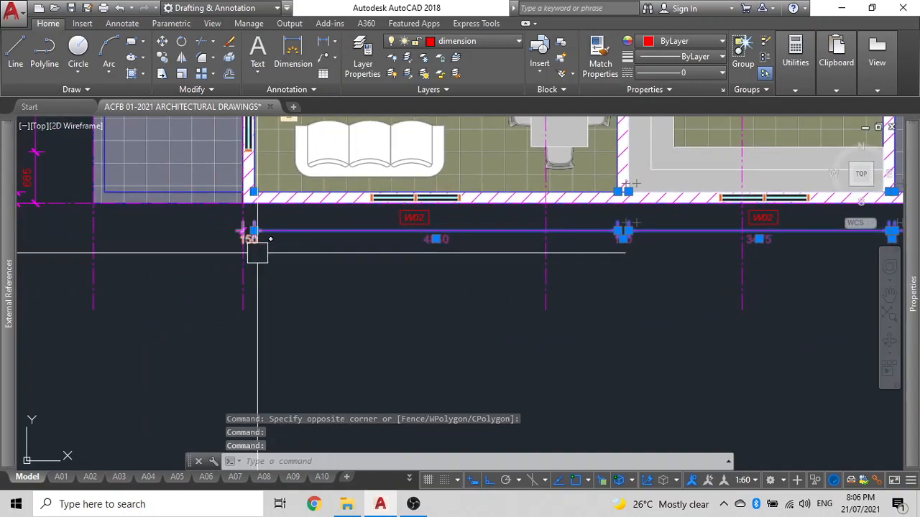
left_click(256, 251)
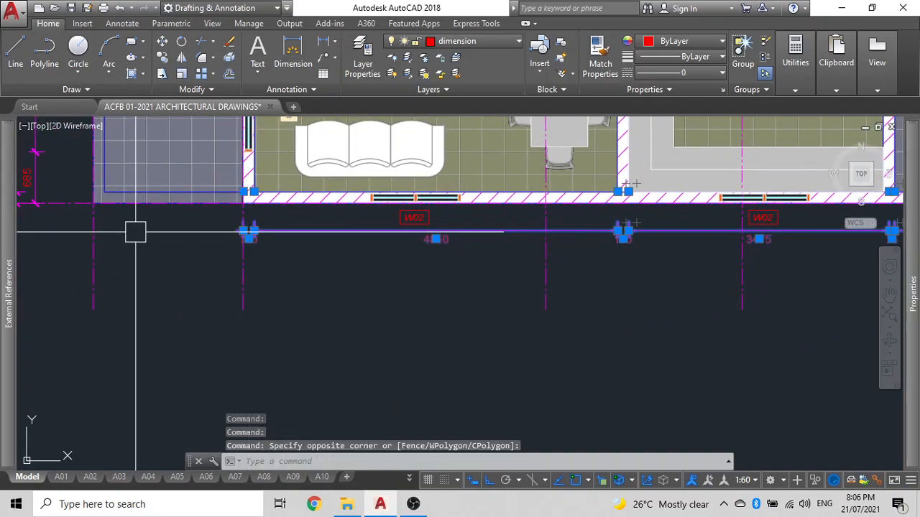
key("Escape")
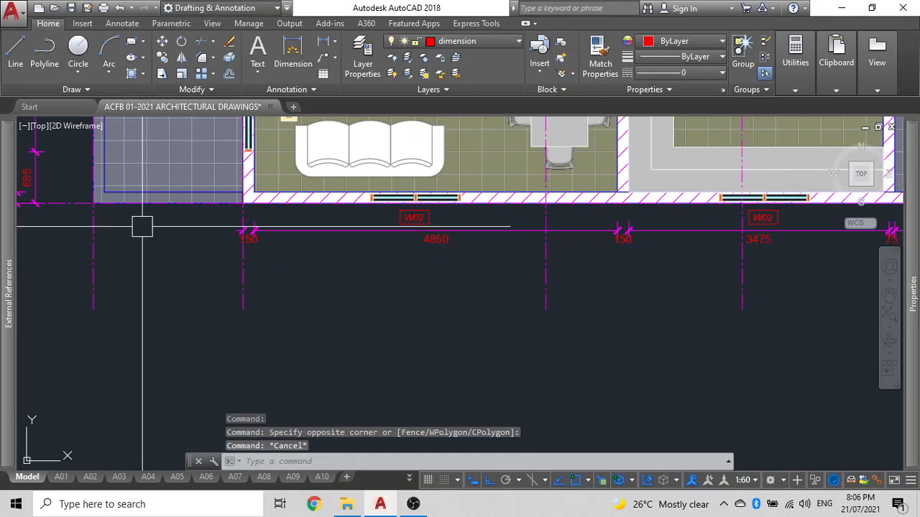
Add a linear dimension from the corner at grids 1 and C to the near edge of lounge window W02, below the wall chain
left_click(323, 43)
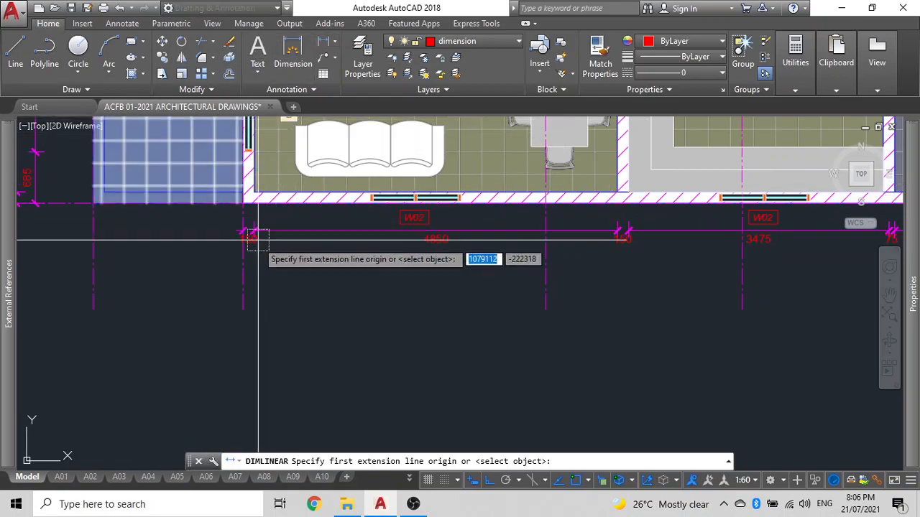
left_click(243, 204)
scroll(355, 203, "up", 3)
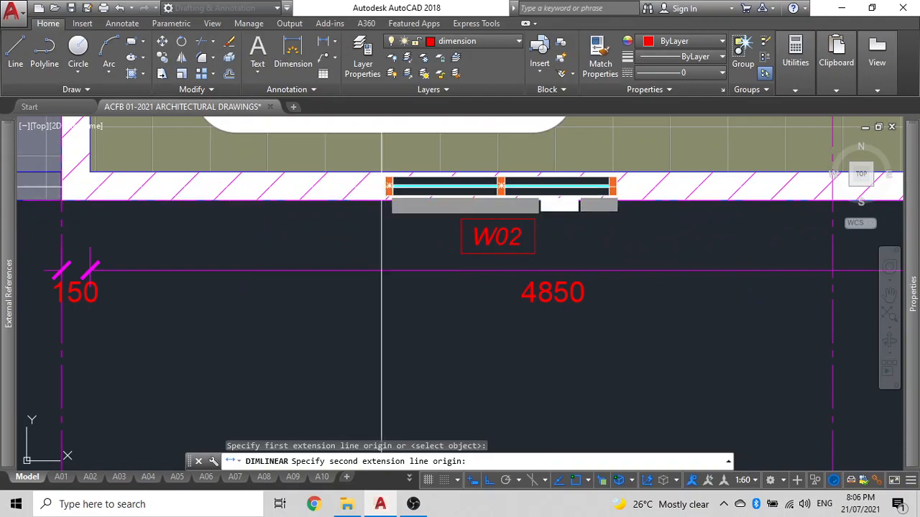
left_click(387, 200)
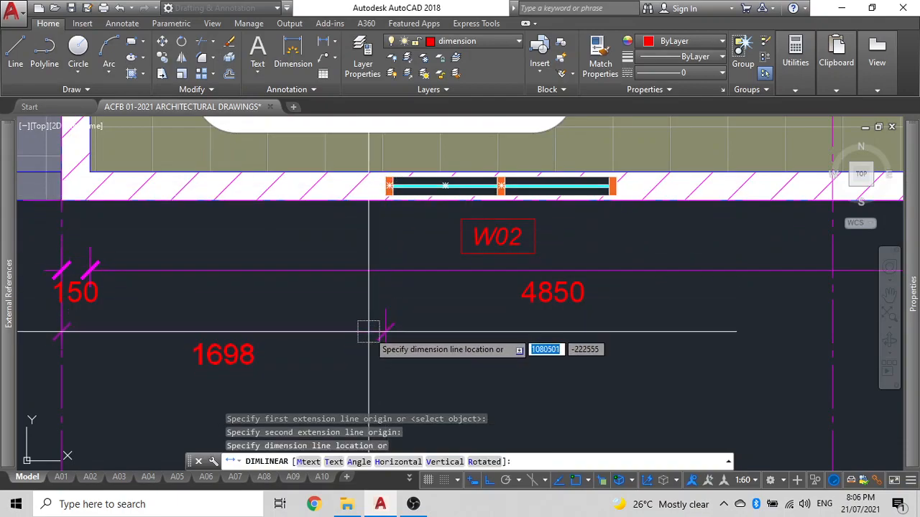
left_click(368, 331)
Continue the window dimension chain across lounge window W02 to its far edge
type("dimcontinue")
key("Return")
middle_click_drag(536, 279, 316, 213)
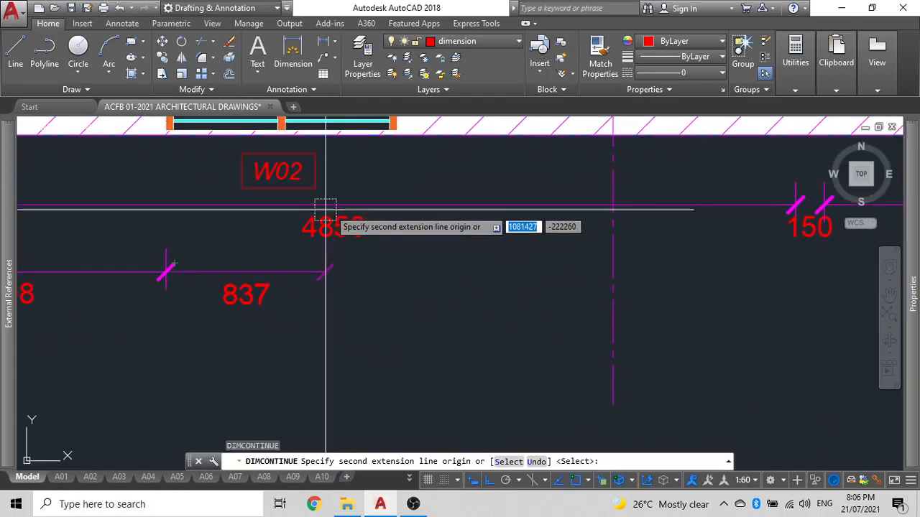
scroll(402, 151, "up", 4)
middle_click_drag(397, 181, 361, 303)
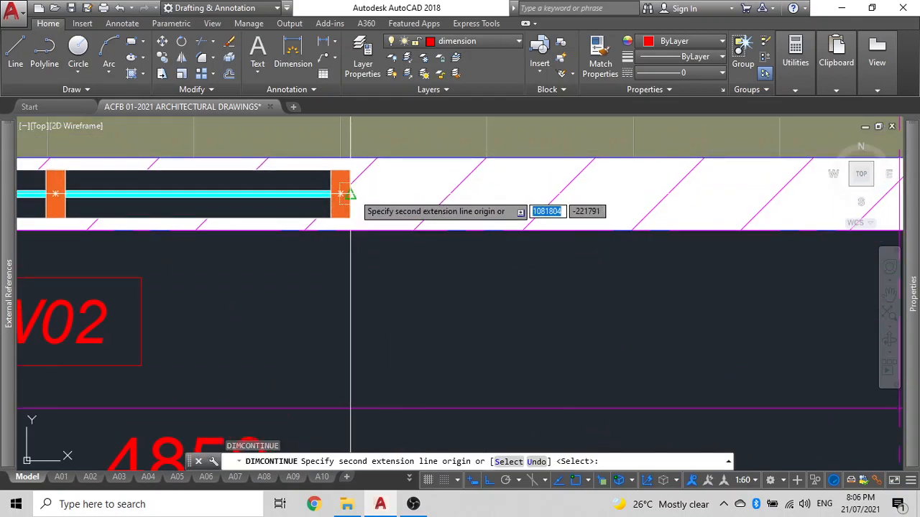
left_click(350, 193)
Continue the chain from the lounge window to the near edge of kitchen window W02, and across that window's width
scroll(231, 179, "down", 4)
middle_click_drag(230, 172, 148, 184)
scroll(673, 190, "up", 4)
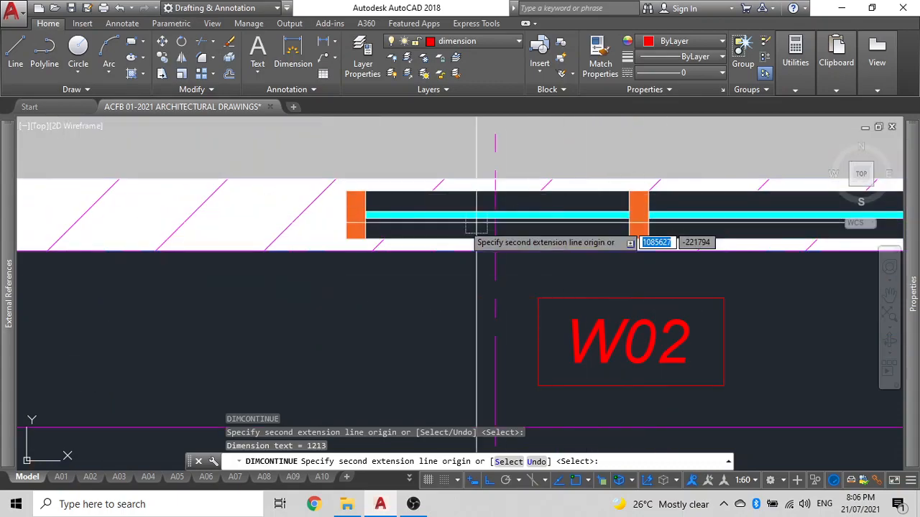
left_click(350, 204)
scroll(373, 269, "down", 4)
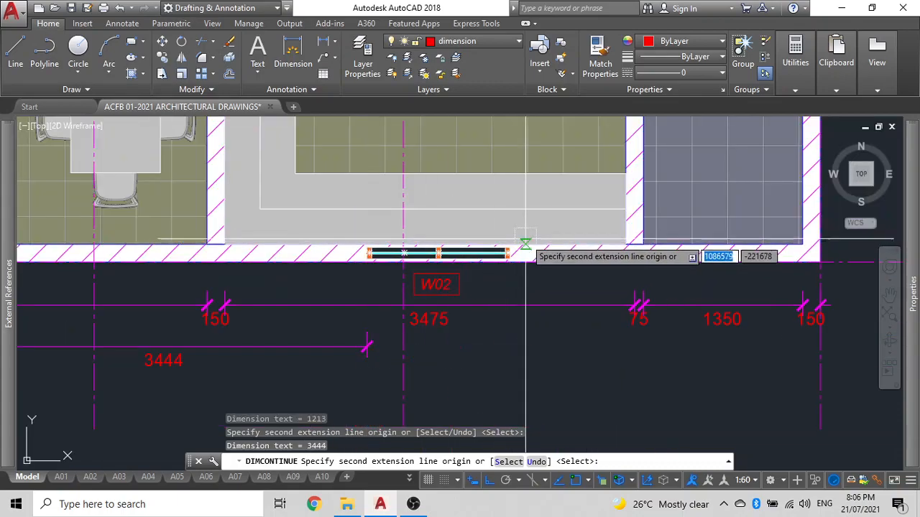
scroll(504, 266, "up", 5)
left_click(486, 275)
scroll(485, 275, "down", 4)
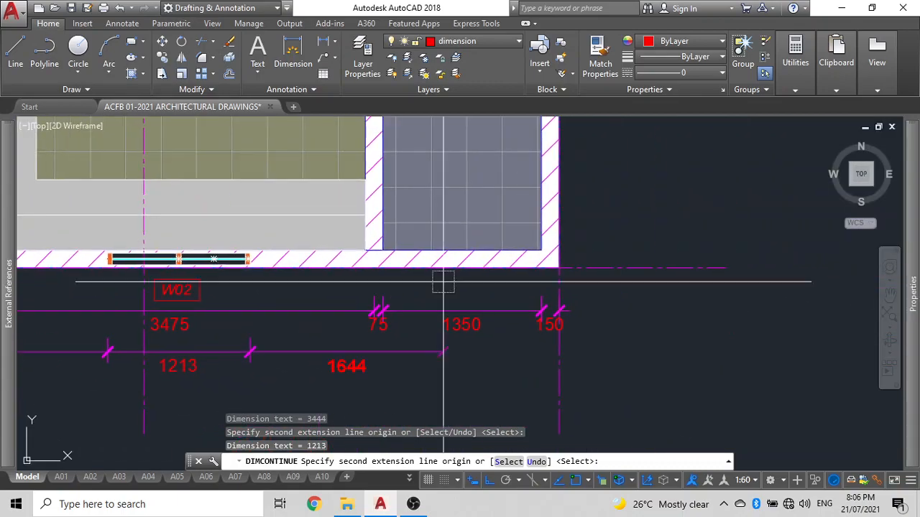
Continue the chain to the porch-side face of the rear porch wall and on to the exterior corner at grids 4 and C, and finish it
scroll(564, 286, "up", 4)
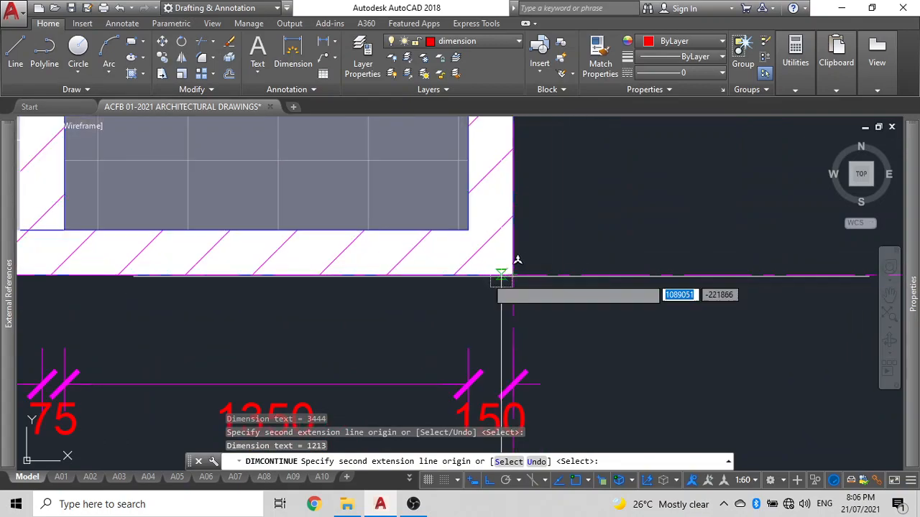
scroll(392, 292, "down", 4)
scroll(504, 266, "up", 4)
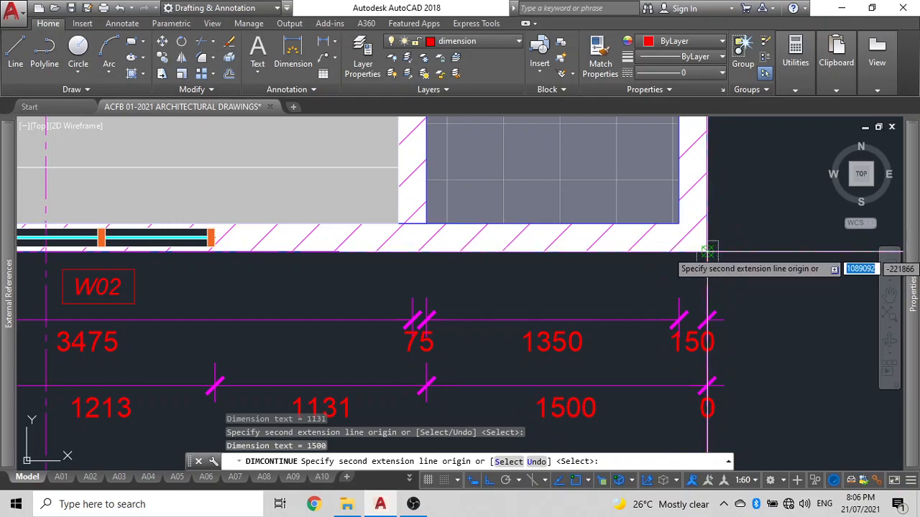
scroll(530, 242, "down", 5)
key("Escape")
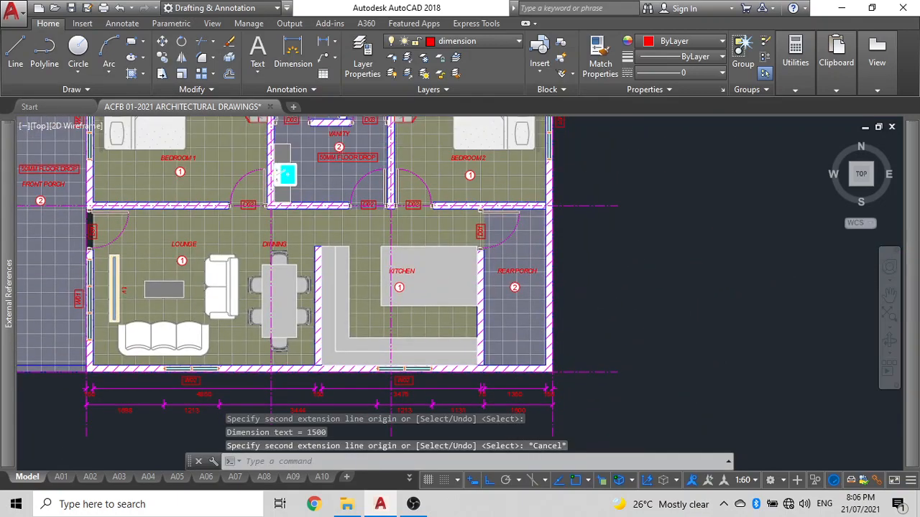
scroll(543, 398, "up", 2)
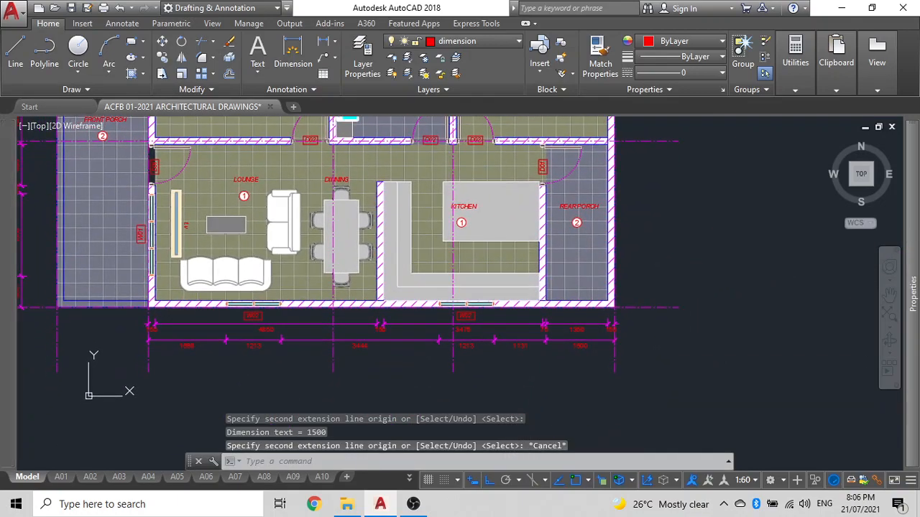
scroll(588, 170, "down", 3)
scroll(235, 208, "up", 3)
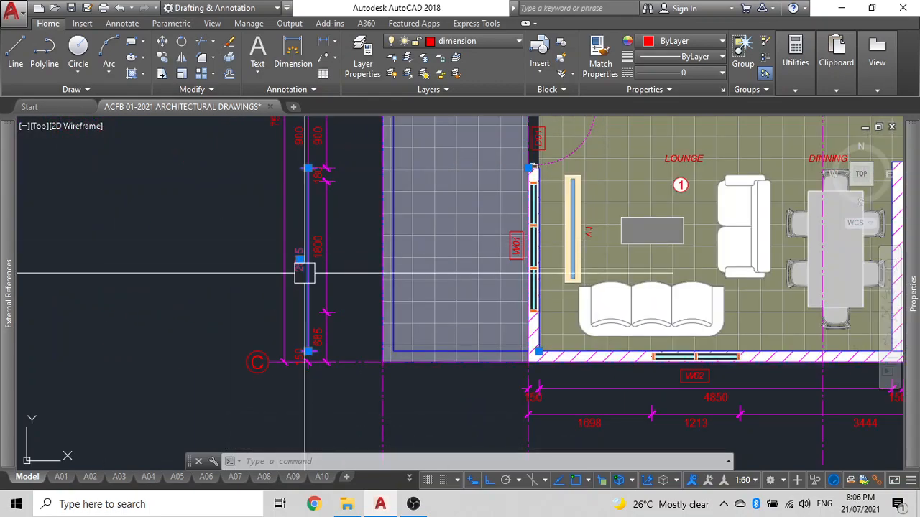
scroll(290, 263, "up", 3)
scroll(283, 267, "down", 4)
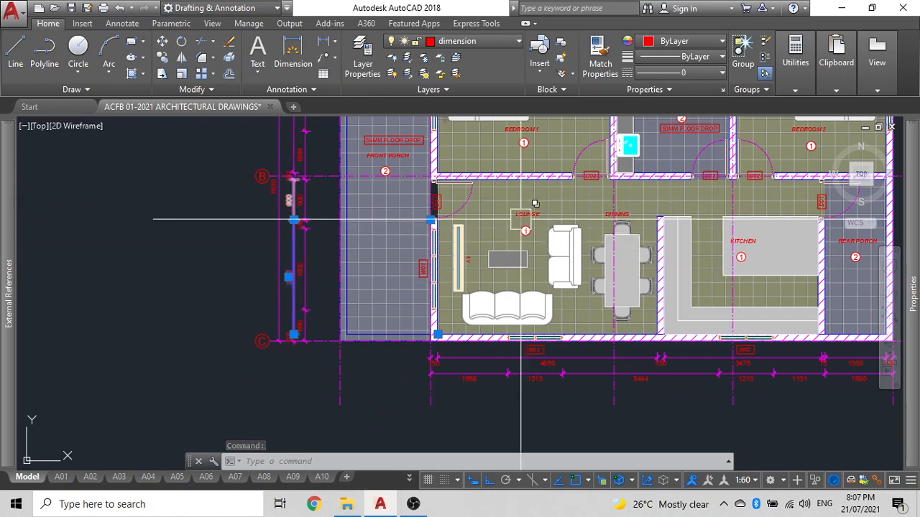
key("Escape")
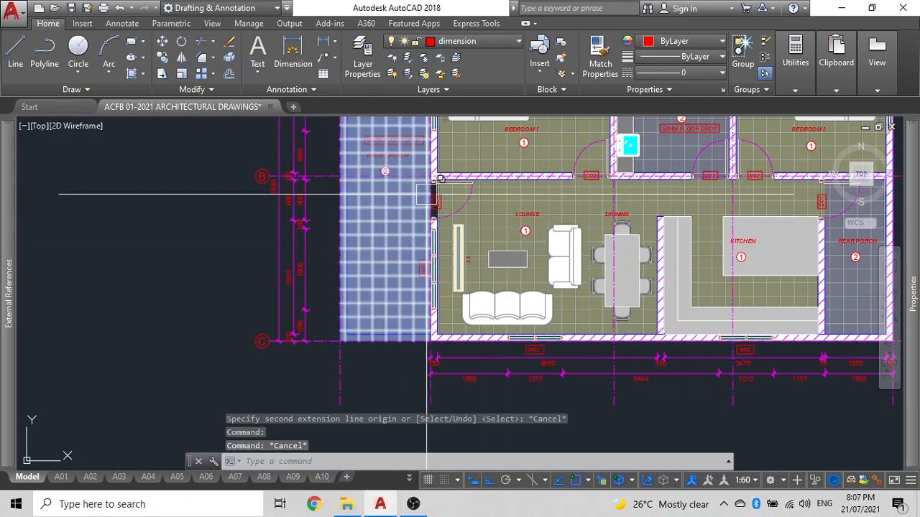
scroll(293, 225, "down", 4)
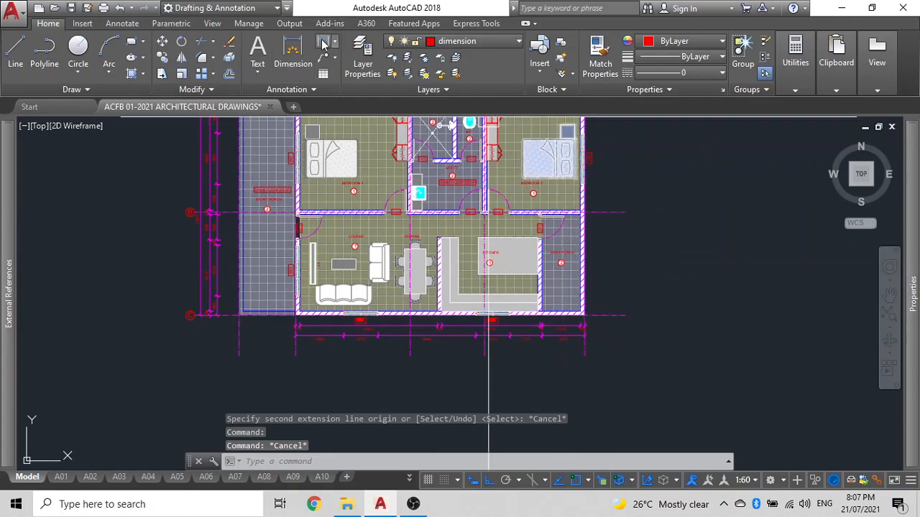
Add a vertical linear dimension beside the rear porch's exterior wall, from the corner at grids 4 and C to grid line B
left_click(322, 43)
scroll(571, 320, "up", 5)
left_click(567, 336)
middle_click_drag(601, 244, 571, 361)
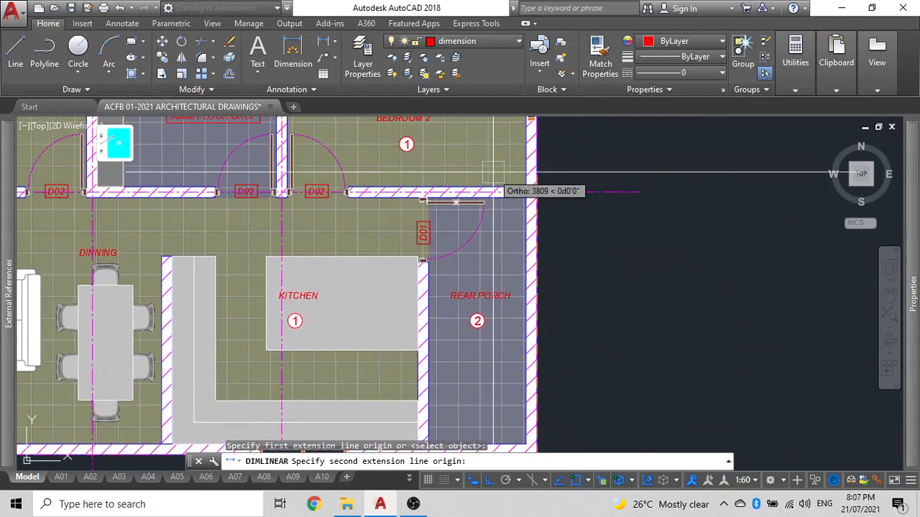
left_click(554, 169)
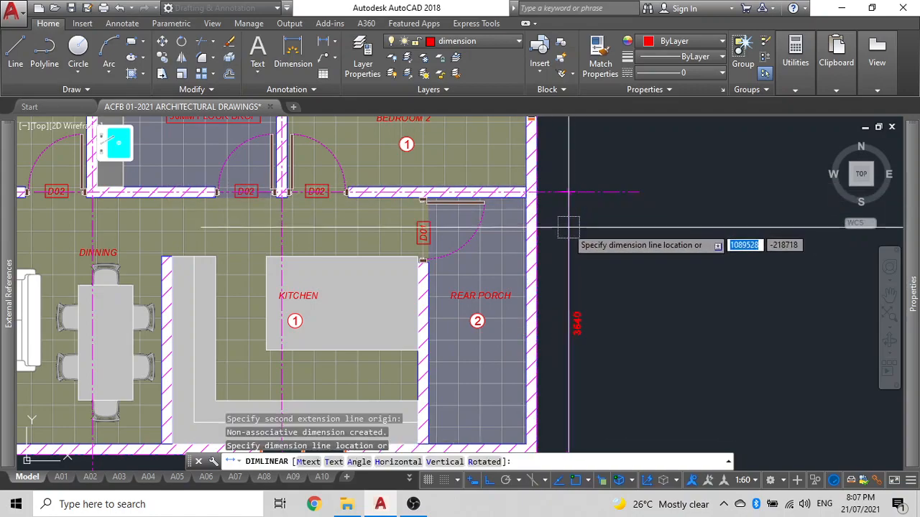
left_click(557, 229)
scroll(624, 243, "down", 2)
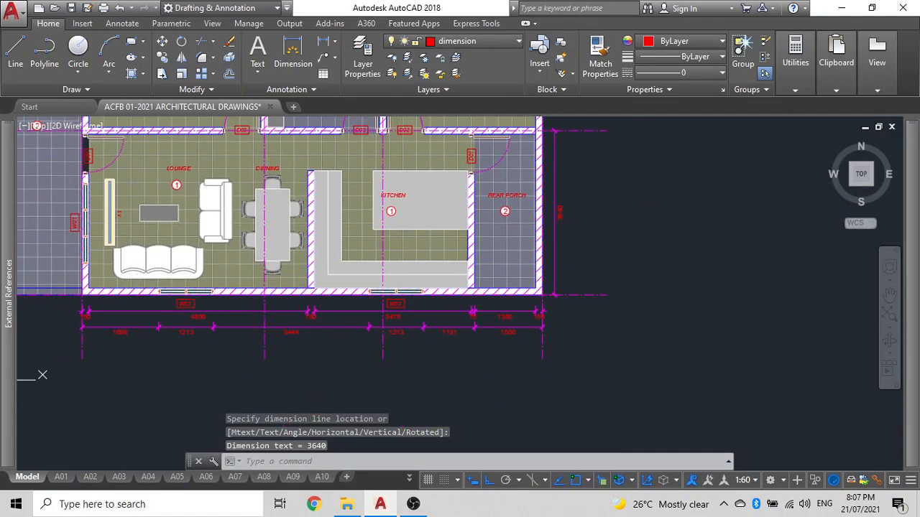
Continue the vertical chain from grid line B to the bedroom-side face of the wall on grid B, and finish it
scroll(558, 208, "up", 2)
scroll(524, 237, "down", 2)
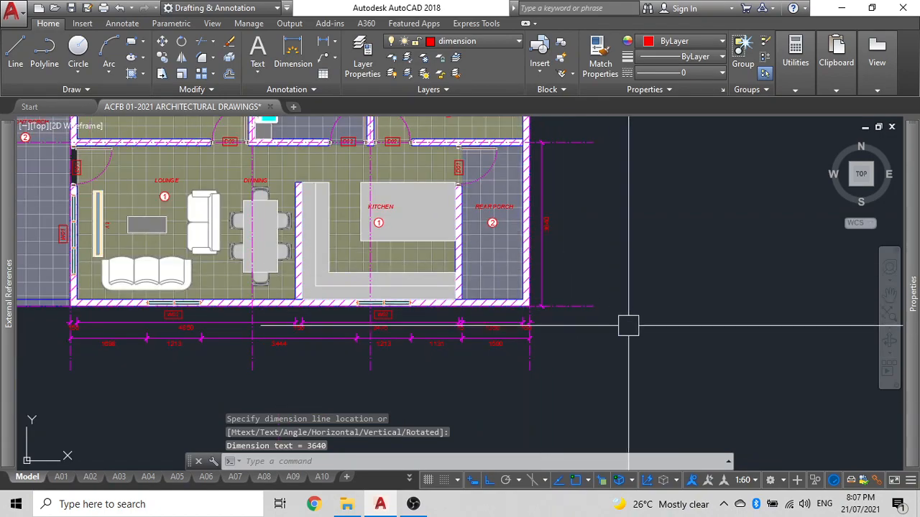
middle_click_drag(615, 194, 629, 266)
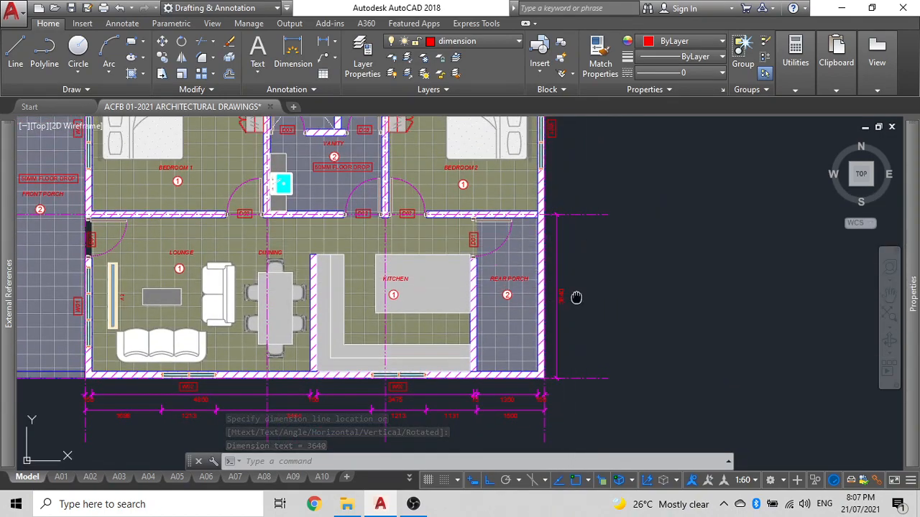
middle_click_drag(576, 297, 594, 356)
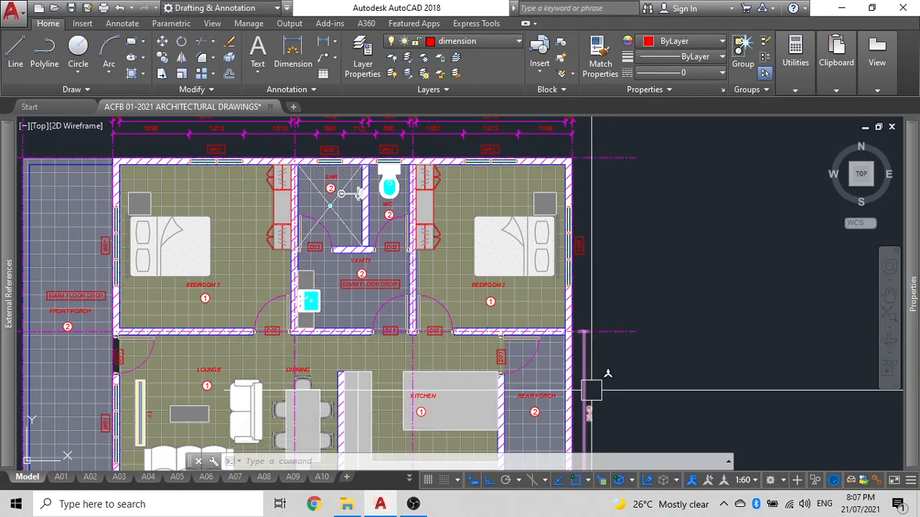
type("c")
key("Return")
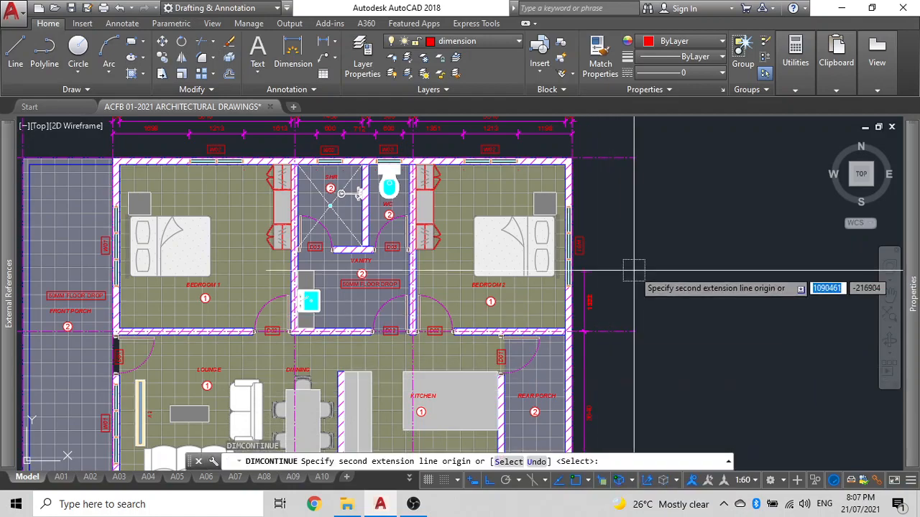
scroll(602, 324, "up", 5)
scroll(585, 343, "up", 4)
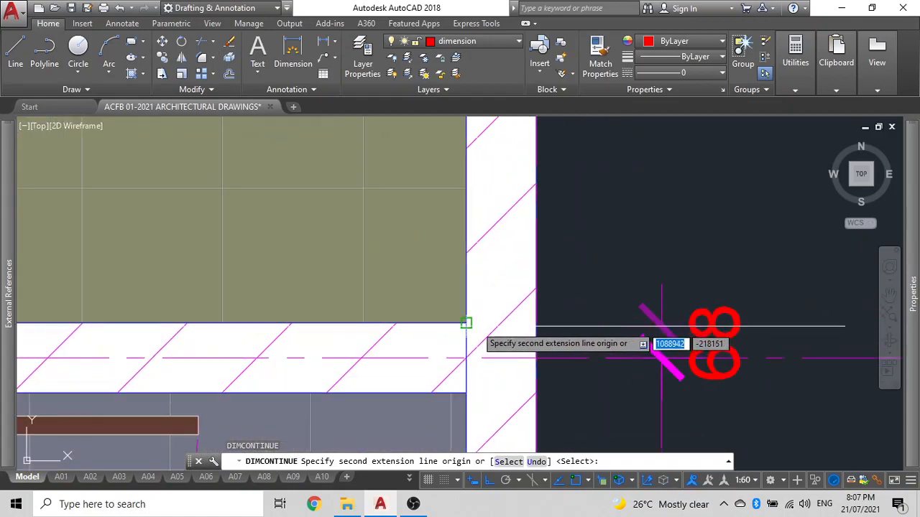
left_click(653, 339)
scroll(653, 338, "up", 2)
scroll(690, 230, "down", 2)
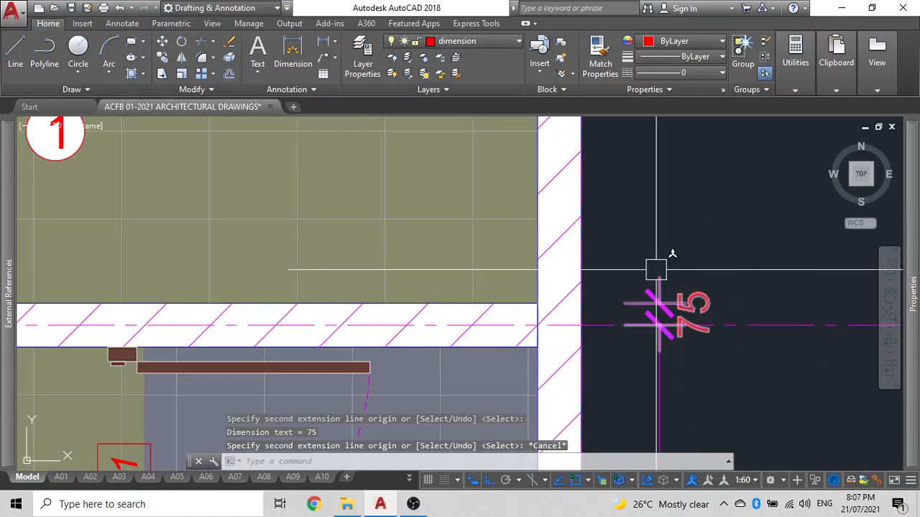
key("Escape")
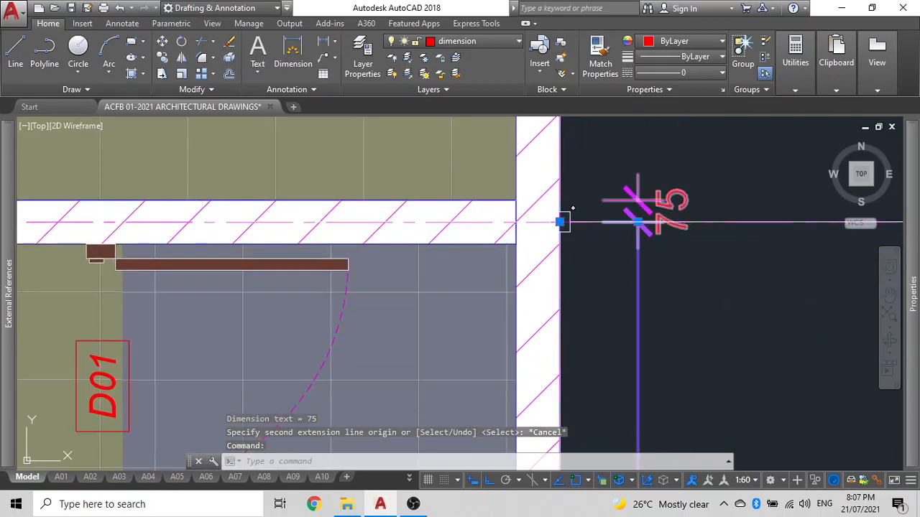
Stretch the origins that both dimensions share at grid line B to the rear porch-side face of that wall
left_click(559, 222)
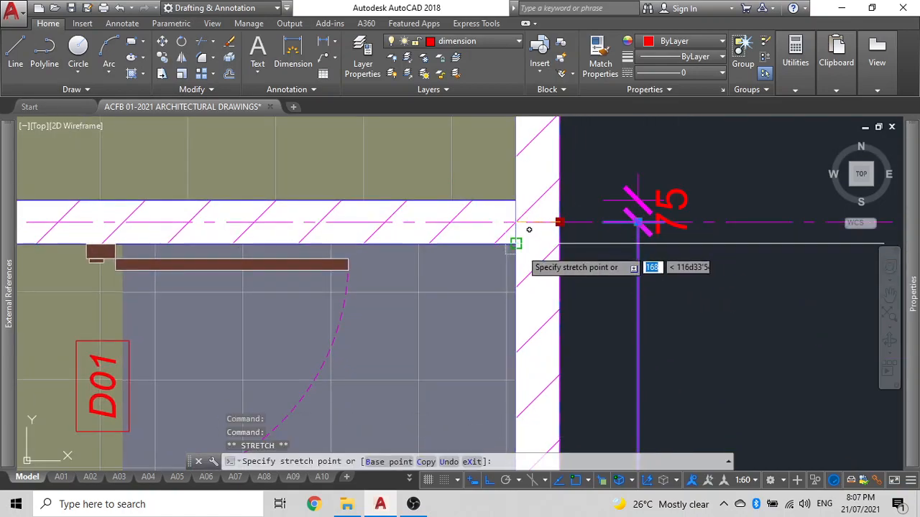
left_click(637, 222)
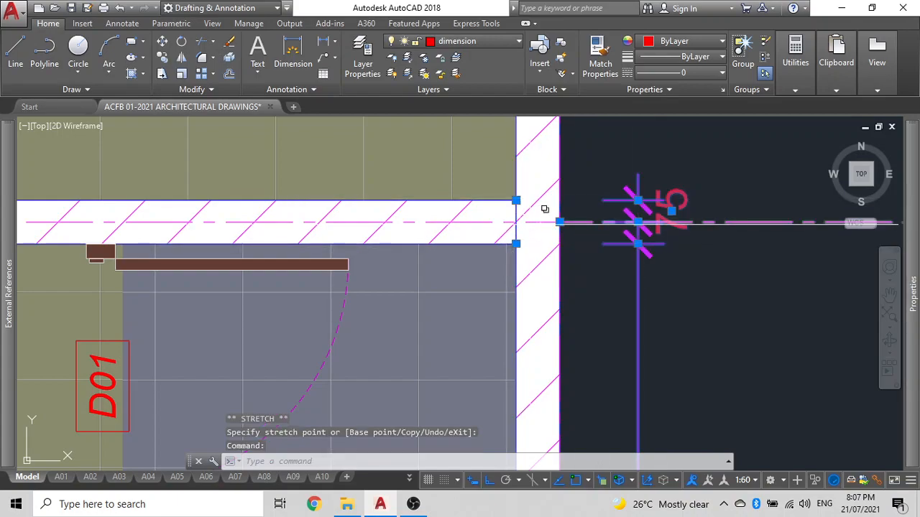
left_click(560, 222)
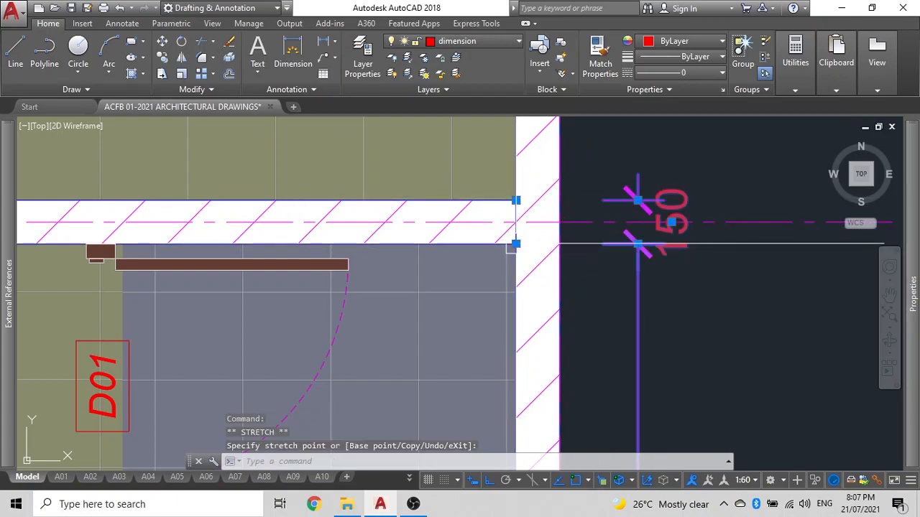
scroll(702, 215, "down", 5)
key("Escape")
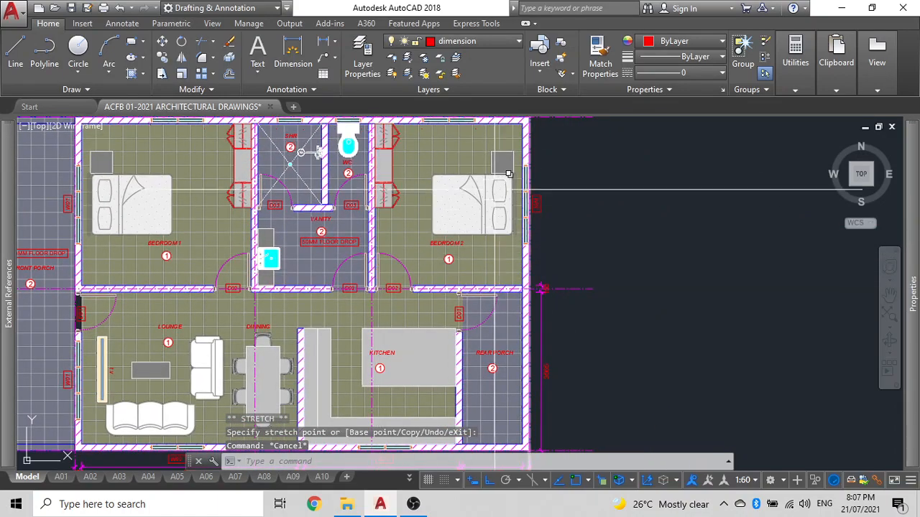
Add a linear dimension between bedroom 2's inner wall faces at grids B and A, aligned with the vertical wall chain
left_click(323, 43)
scroll(544, 289, "up", 6)
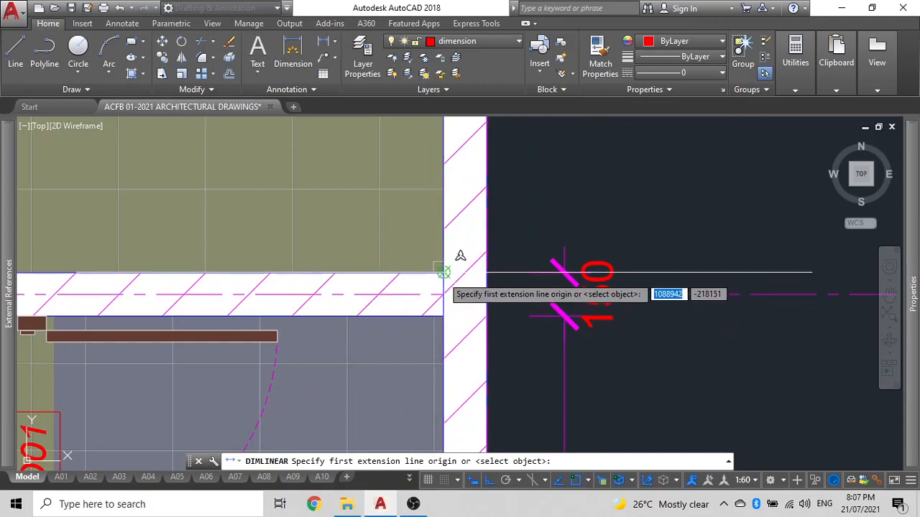
left_click(443, 273)
scroll(447, 244, "down", 4)
middle_click_drag(449, 237, 446, 331)
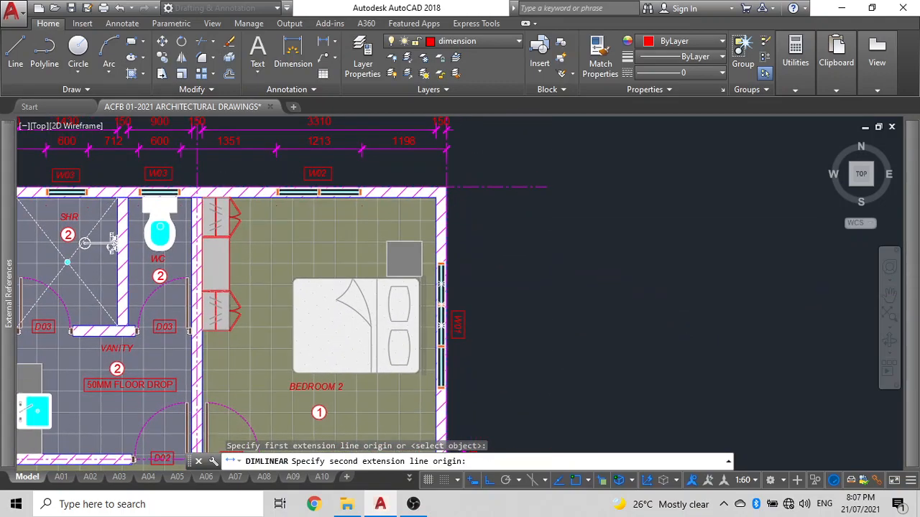
left_click(437, 195)
middle_click_drag(476, 206, 573, 181)
scroll(582, 381, "up", 4)
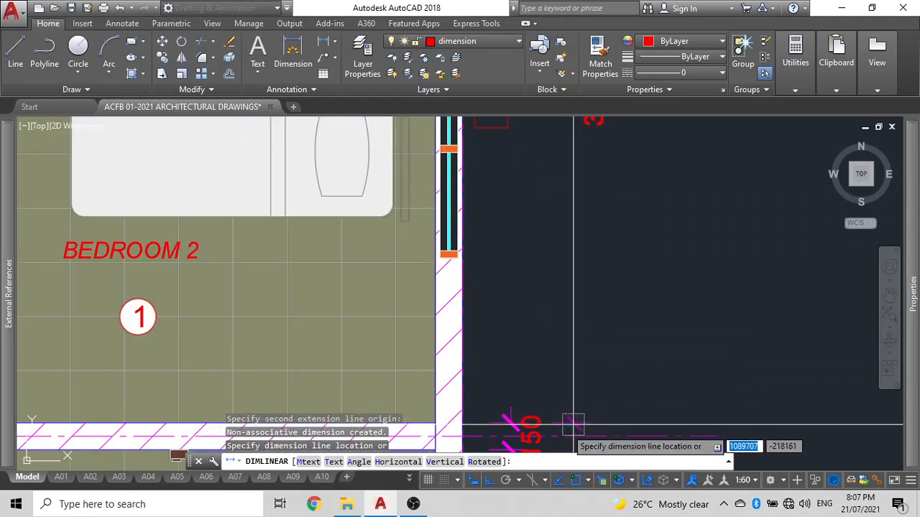
middle_click_drag(579, 427, 579, 314)
scroll(544, 310, "up", 3)
left_click(544, 288)
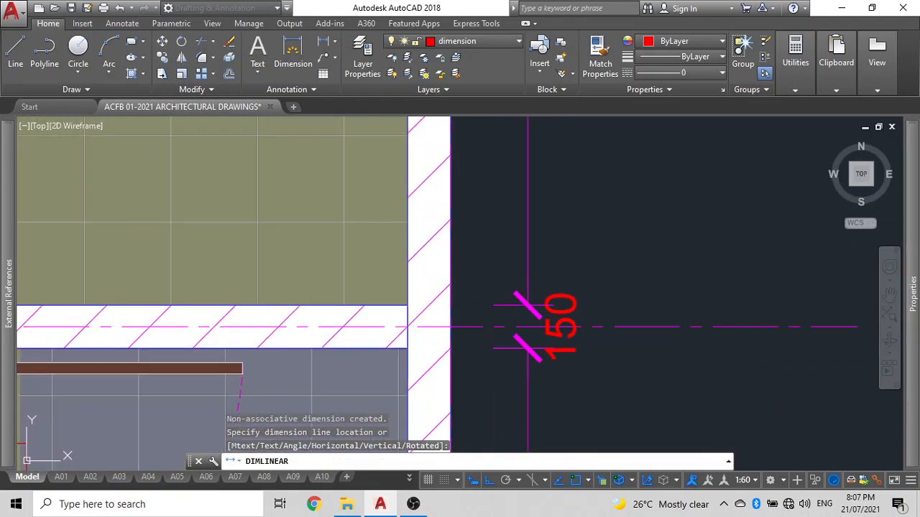
scroll(583, 270, "down", 5)
key("Escape")
Move the three vertical wall dimensions beside grid 4 slightly farther away from the exterior wall
scroll(584, 276, "down", 5)
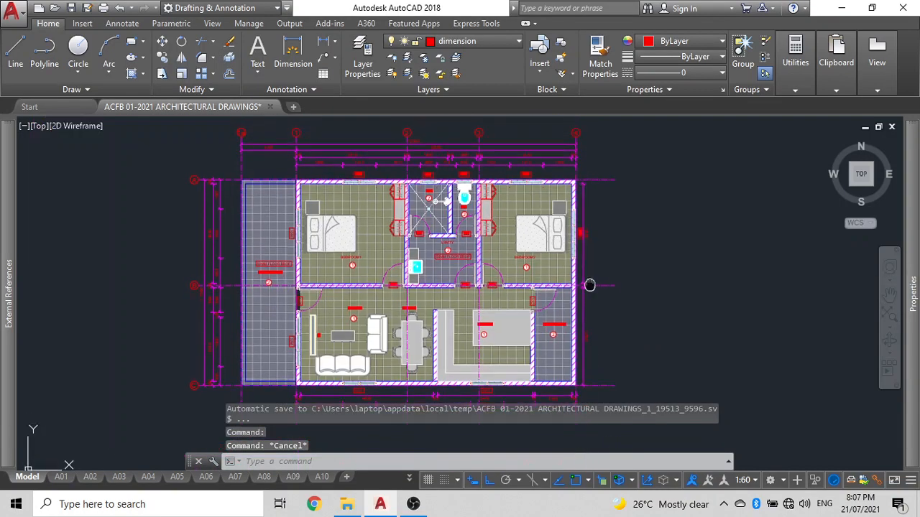
scroll(589, 259, "up", 6)
scroll(586, 252, "down", 1)
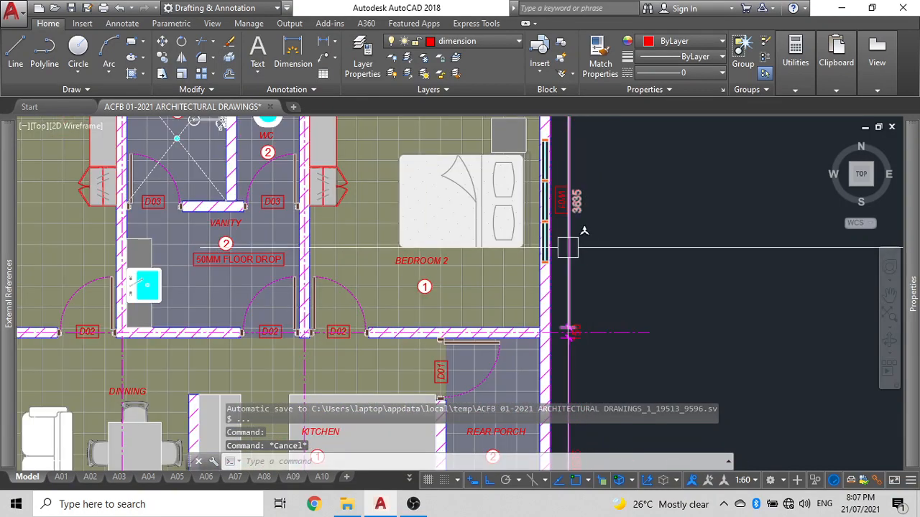
left_click(576, 317)
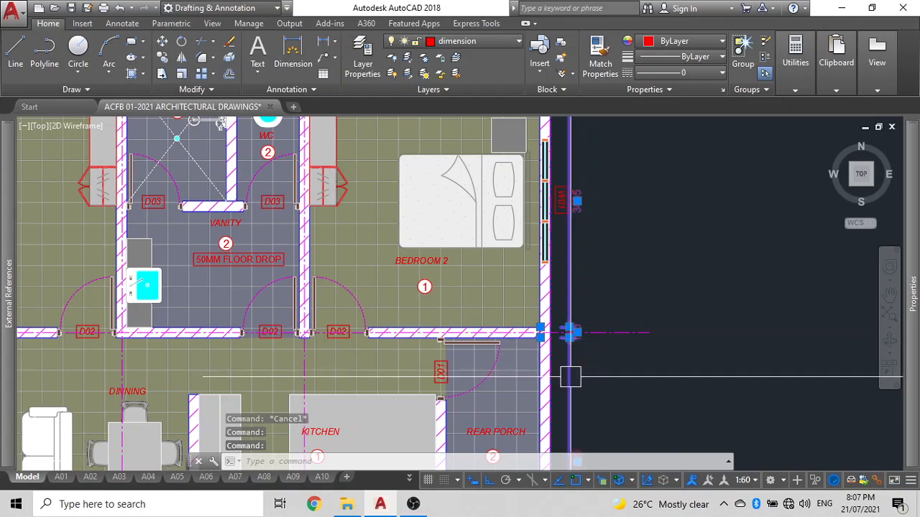
middle_click_drag(573, 366, 581, 153)
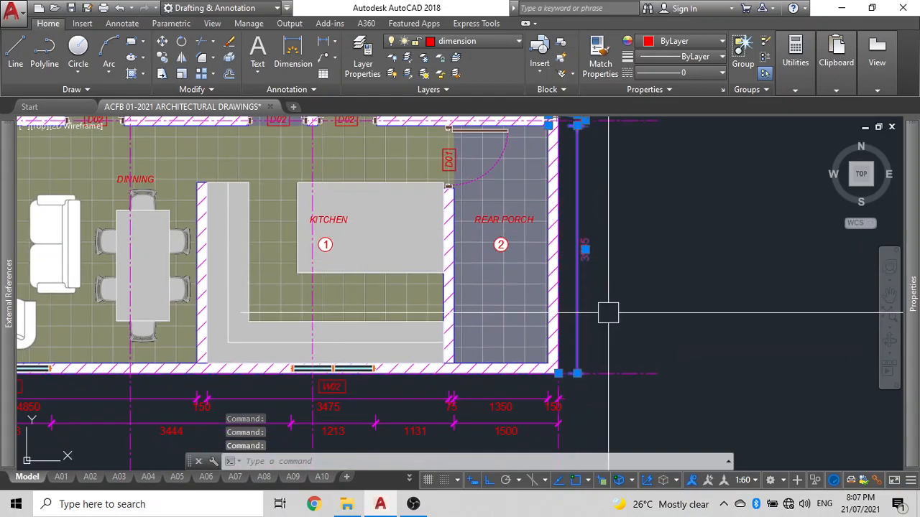
type("m")
key("Return")
left_click(608, 313)
left_click(619, 311)
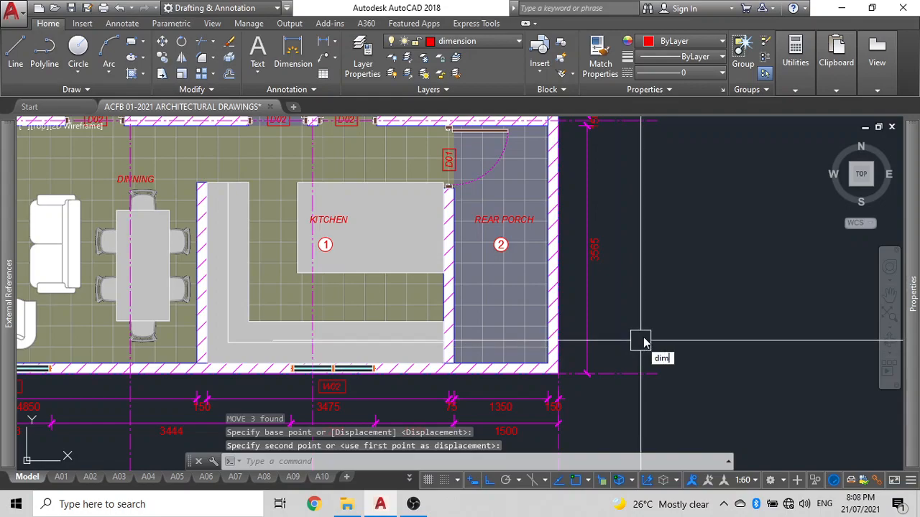
Dimension from the corner at grids 4 and C to the near edge of bedroom 2 window W01, outside the wall chain
type("dim")
key("Return")
key("Return")
left_click(559, 373)
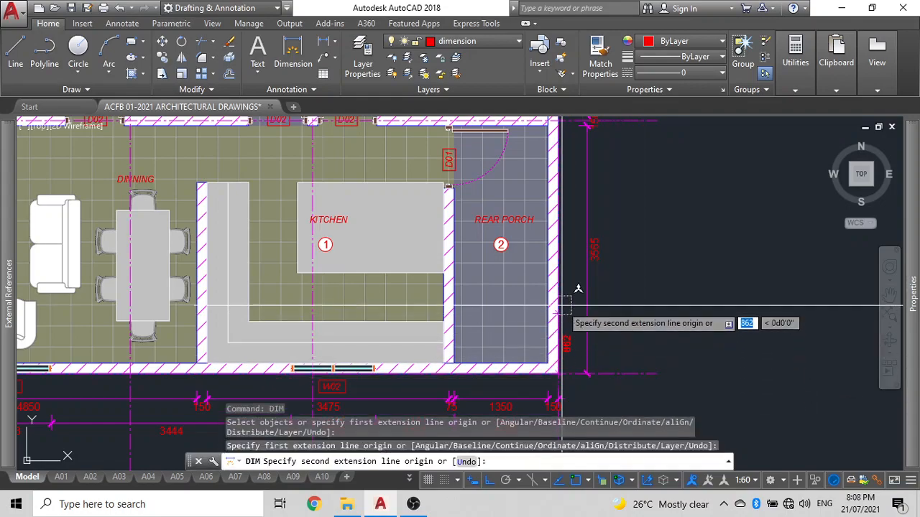
middle_click_drag(566, 314, 546, 325)
scroll(547, 324, "up", 5)
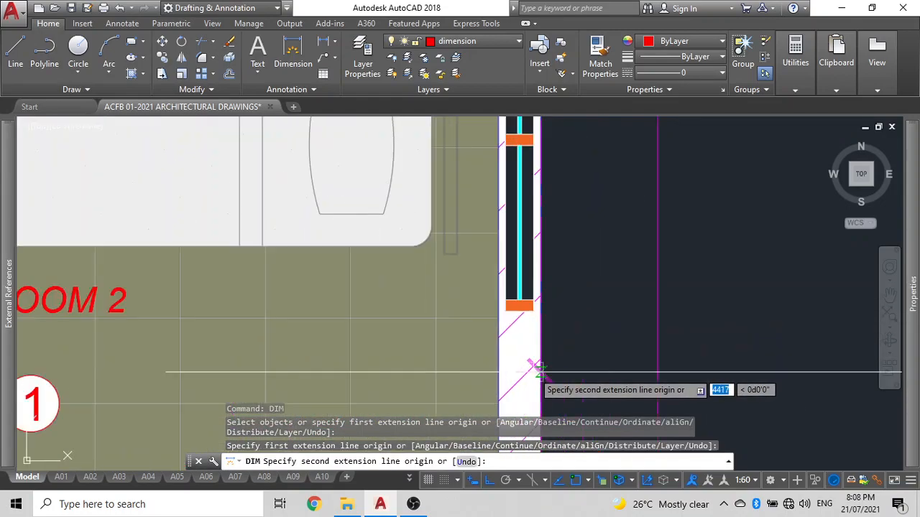
left_click(533, 309)
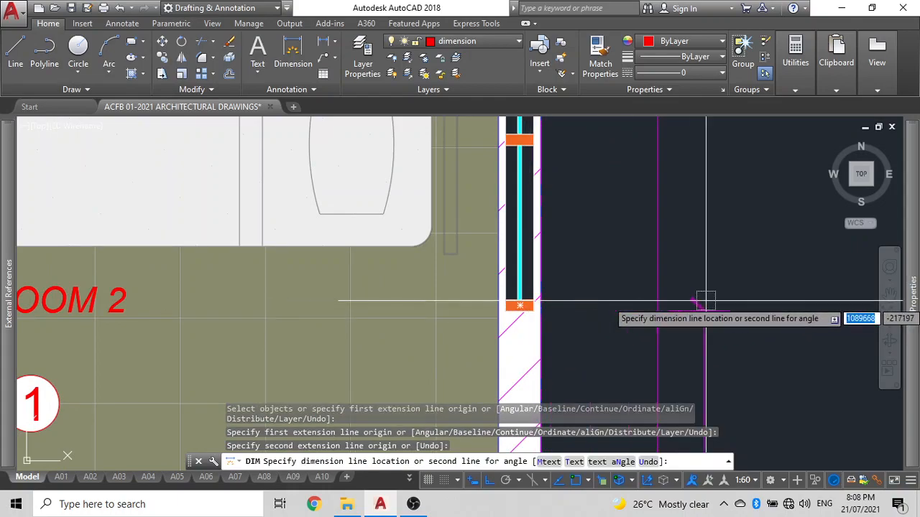
scroll(496, 164, "down", 5)
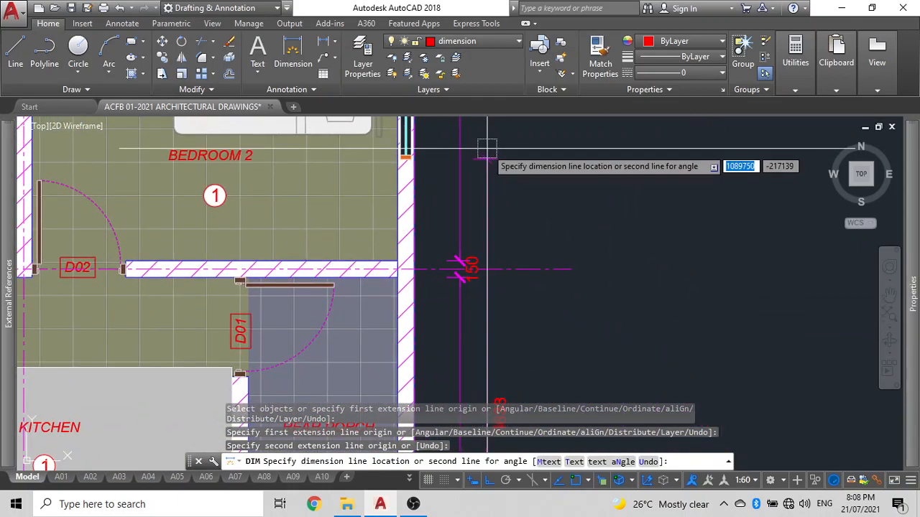
left_click(487, 155)
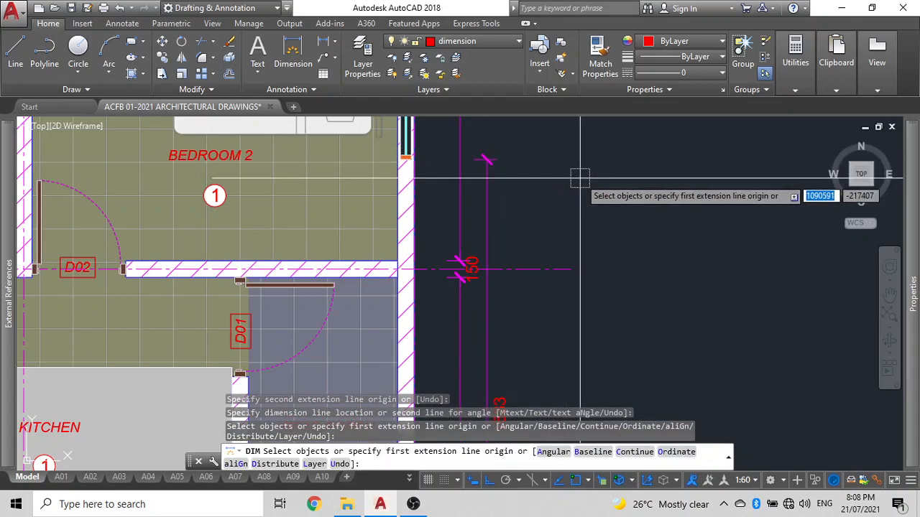
Continue the window dimension chain across bedroom 2 window W01 to its far edge
key("Escape")
type("dimcontinue")
key("Return")
middle_click_drag(585, 180, 635, 400)
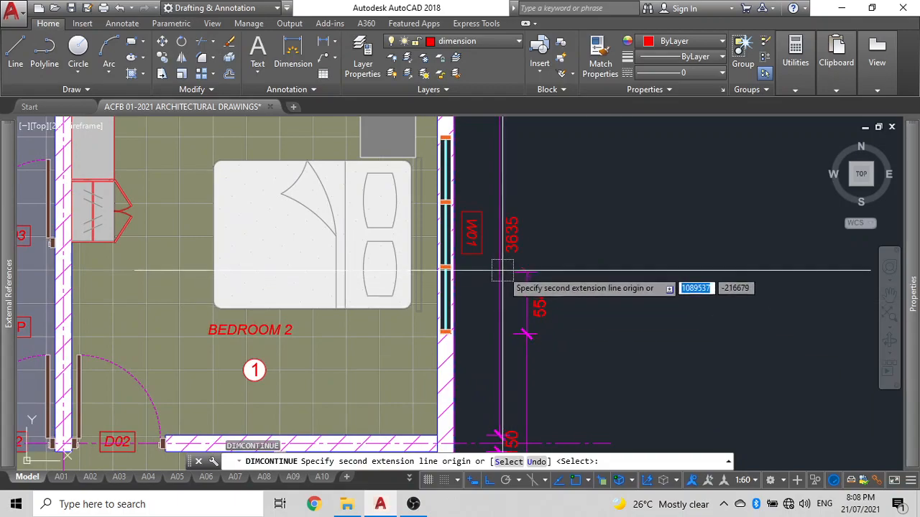
middle_click_drag(500, 184, 508, 299)
scroll(468, 293, "up", 5)
mouse_move(475, 390)
middle_mouse_down()
mouse_move(469, 406)
mouse_move(417, 230)
middle_mouse_up()
left_click(420, 216)
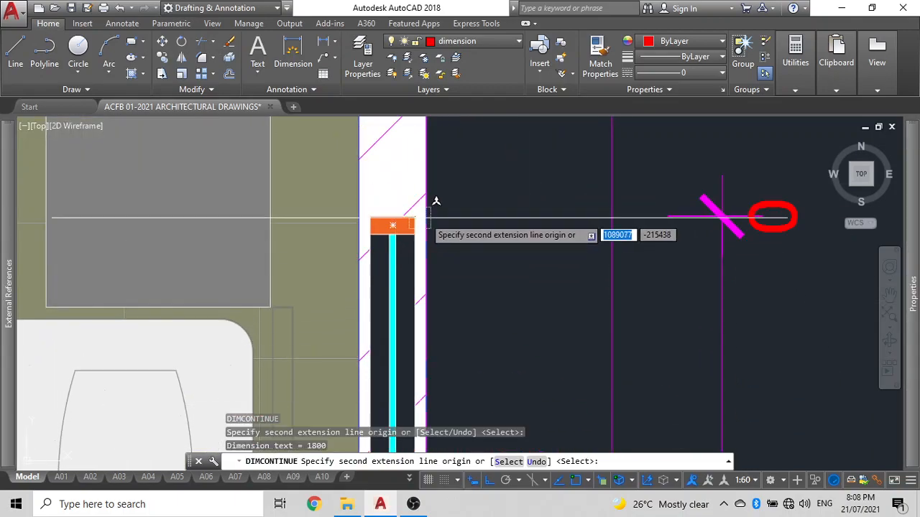
scroll(330, 140, "down", 3)
scroll(422, 230, "up", 5)
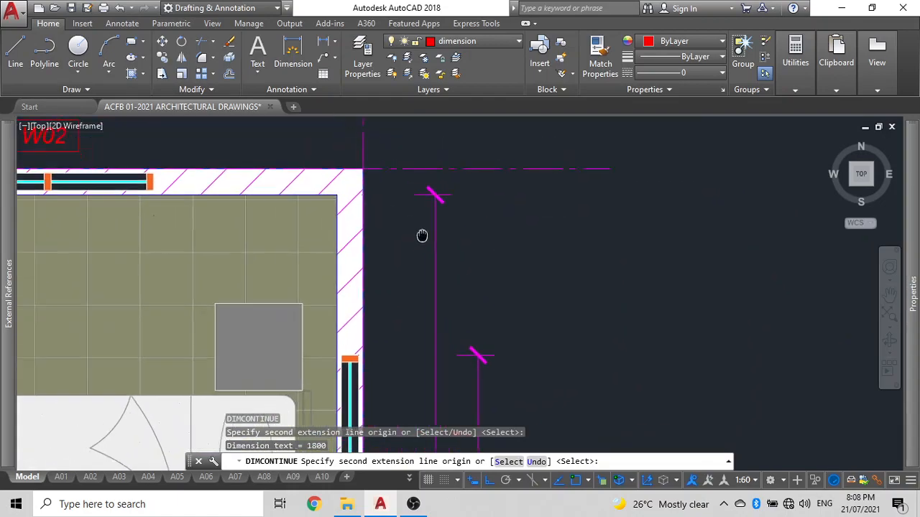
Continue the outer window chain to the corner at grids 4 and A, and dimension the exterior wall's thickness there beside the inner chain
left_click(420, 298)
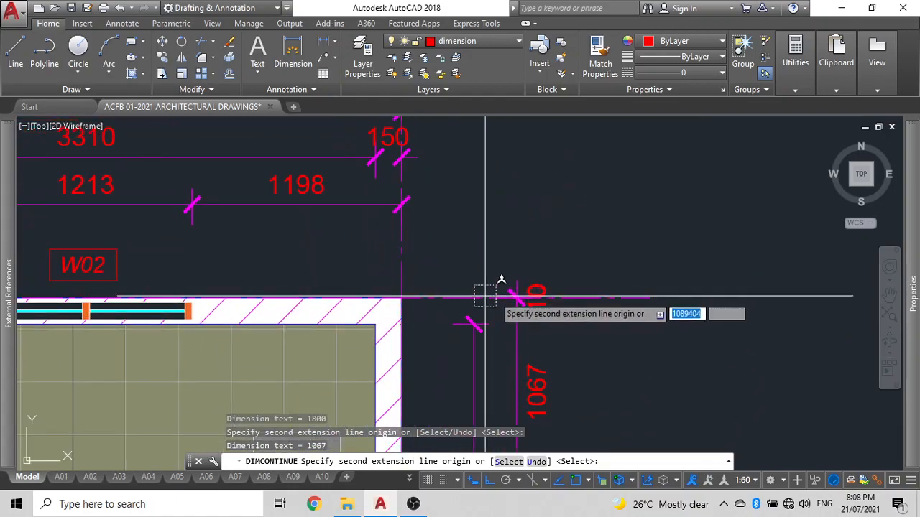
key("Escape")
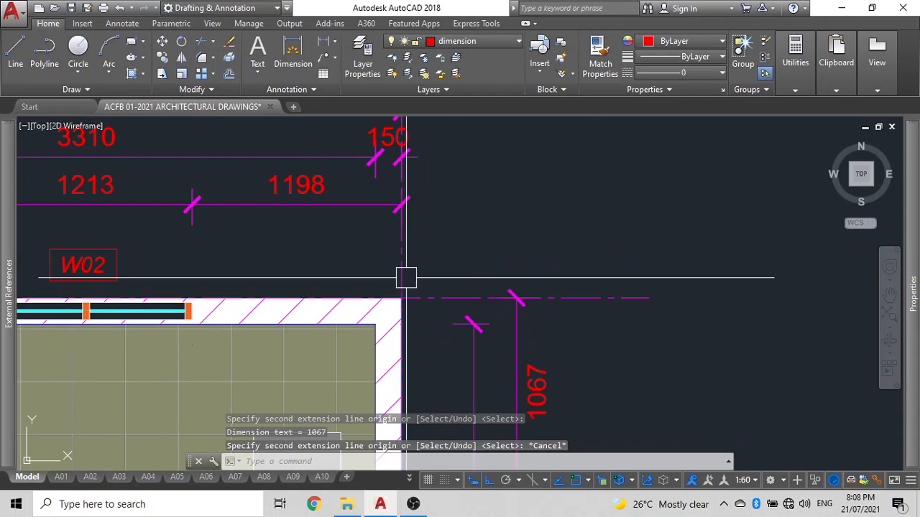
left_click(324, 41)
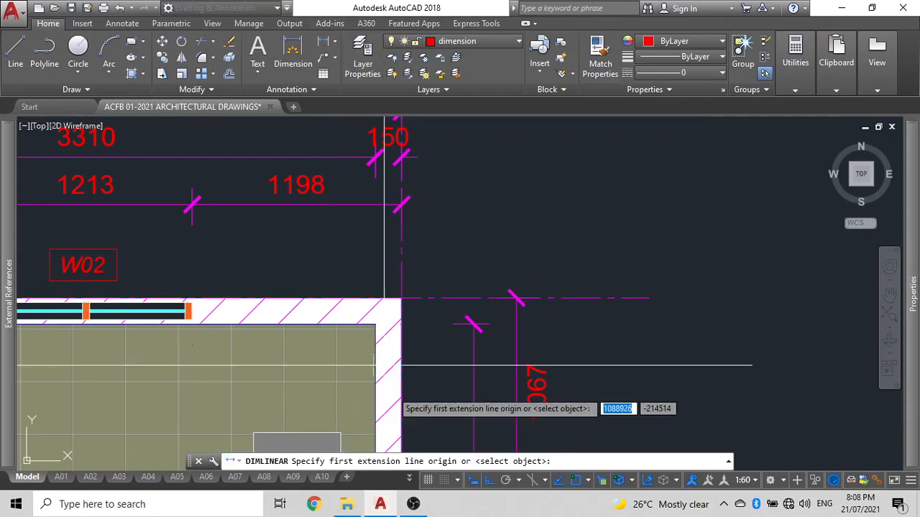
left_click(375, 324)
left_click(401, 298)
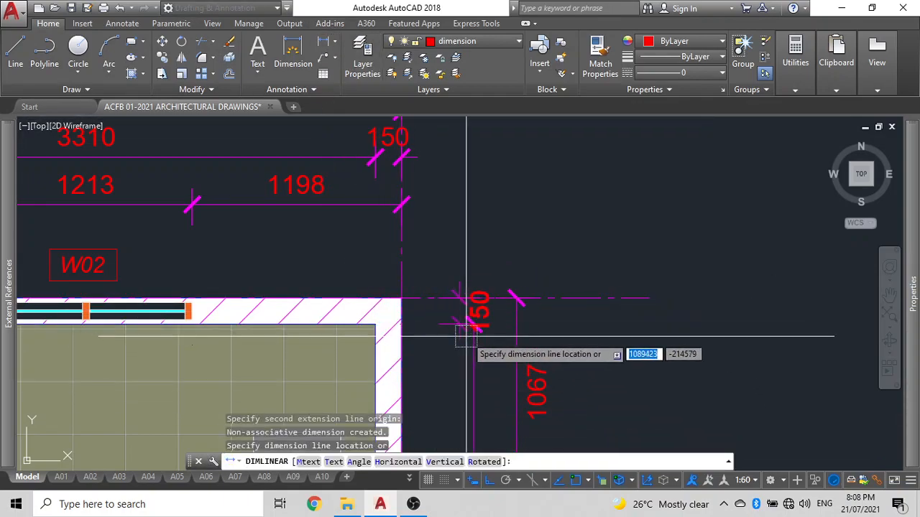
left_click(472, 324)
scroll(708, 302, "down", 3)
key("Escape")
Move the wall-thickness dimension at the corner of grids 4 and A into line with the vertical wall dimension chain
scroll(651, 290, "up", 5)
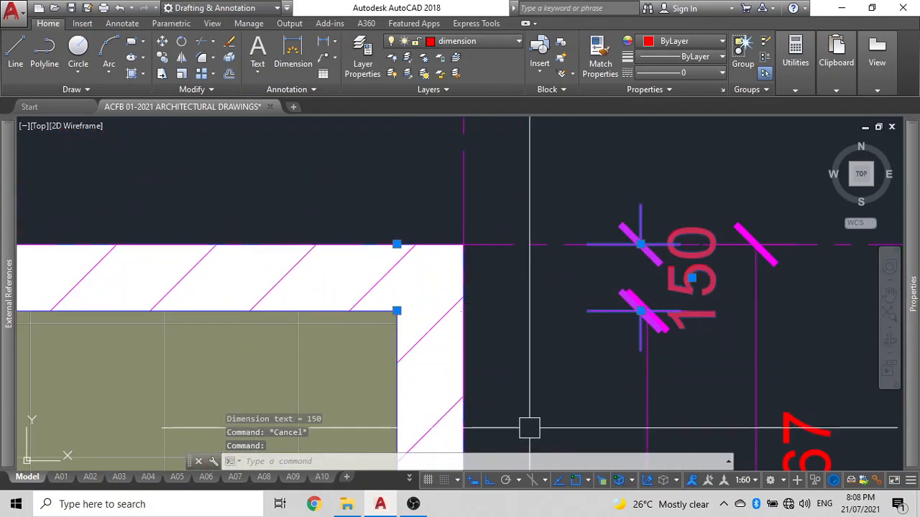
type("m")
key("Return")
scroll(647, 323, "up", 3)
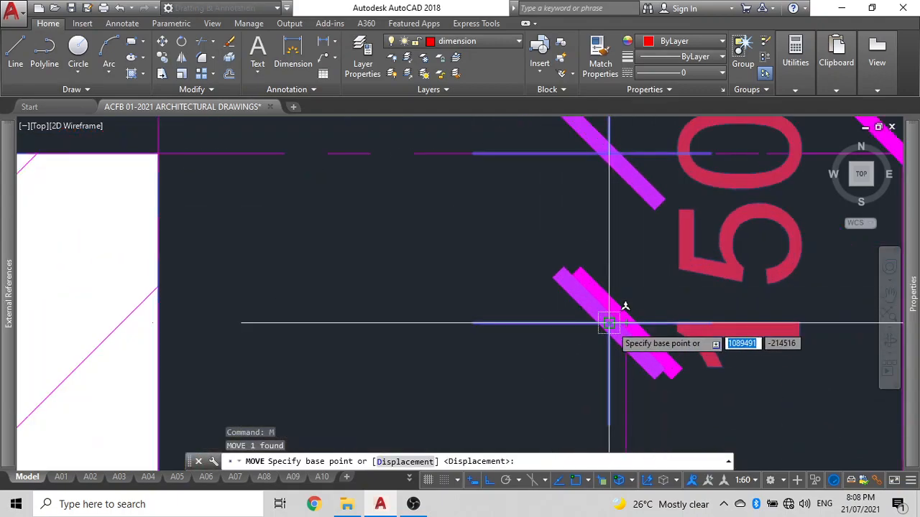
left_click(623, 324)
left_click(627, 324)
scroll(625, 323, "down", 8)
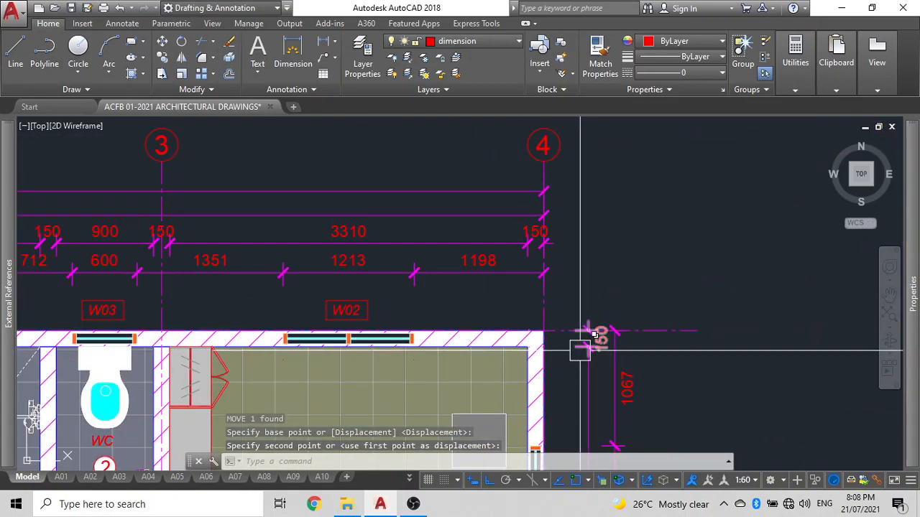
key("Escape")
Set the text view direction of all the vertical wall and window dimensions beside grid 4 to Right-to-Left
scroll(622, 343, "up", 2)
scroll(636, 373, "up", 2)
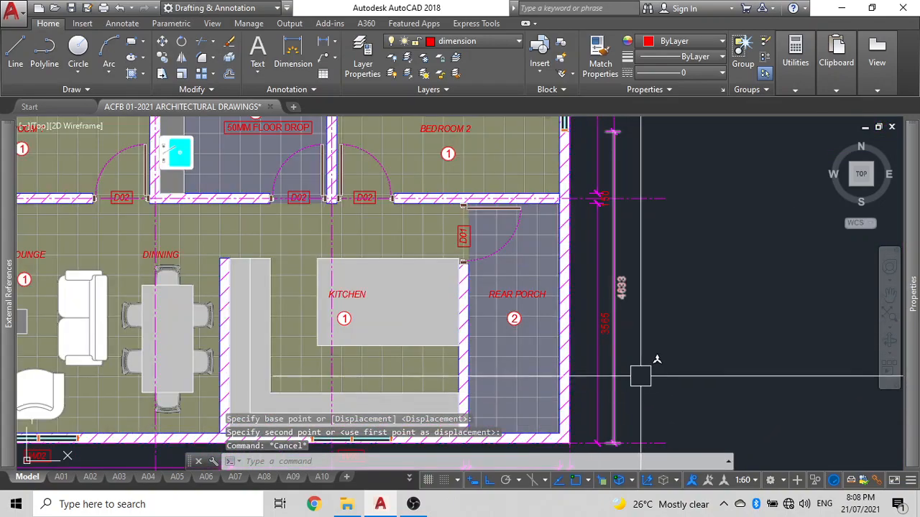
left_click(642, 373)
left_click(593, 204)
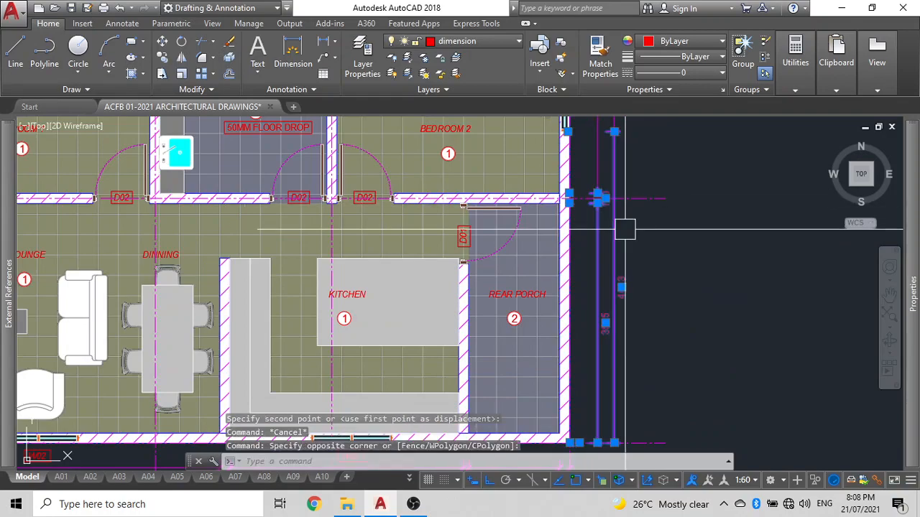
scroll(647, 273, "up", 2)
middle_click_drag(699, 237, 677, 464)
left_click(677, 464)
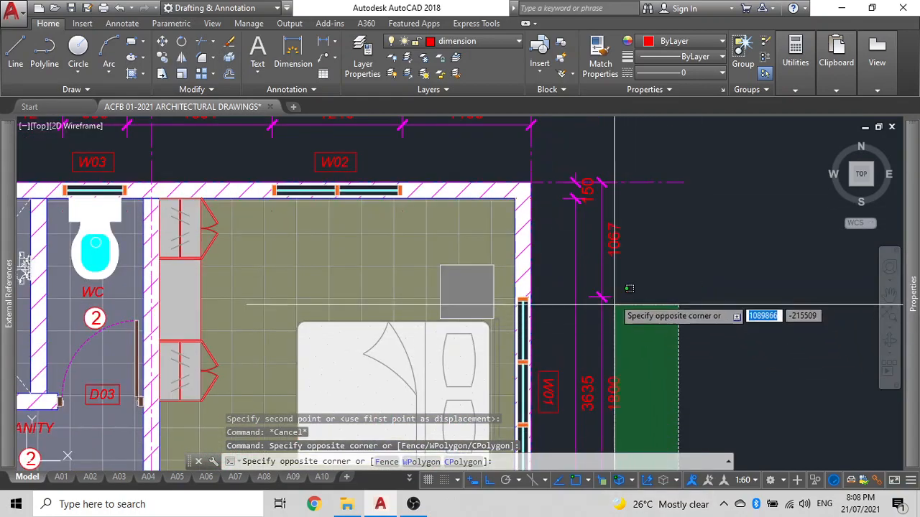
left_click(568, 200)
mouse_move(914, 234)
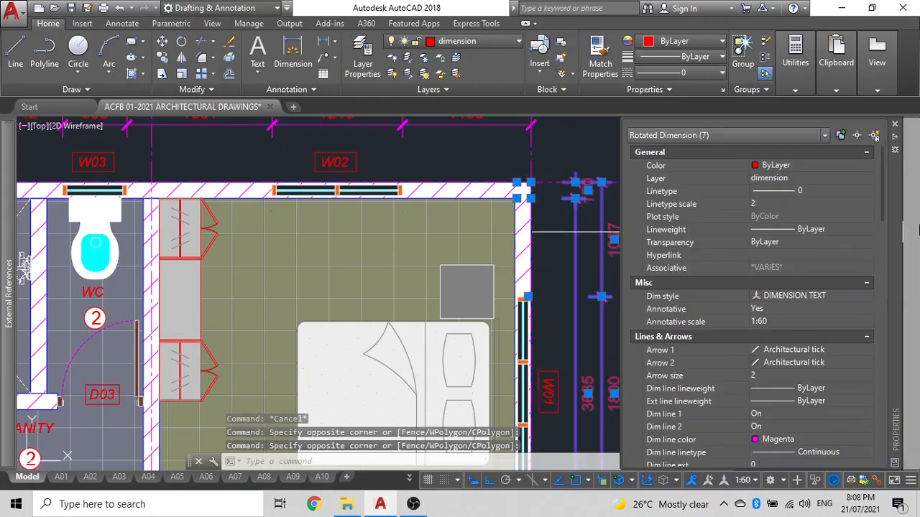
scroll(786, 373, "down", 5)
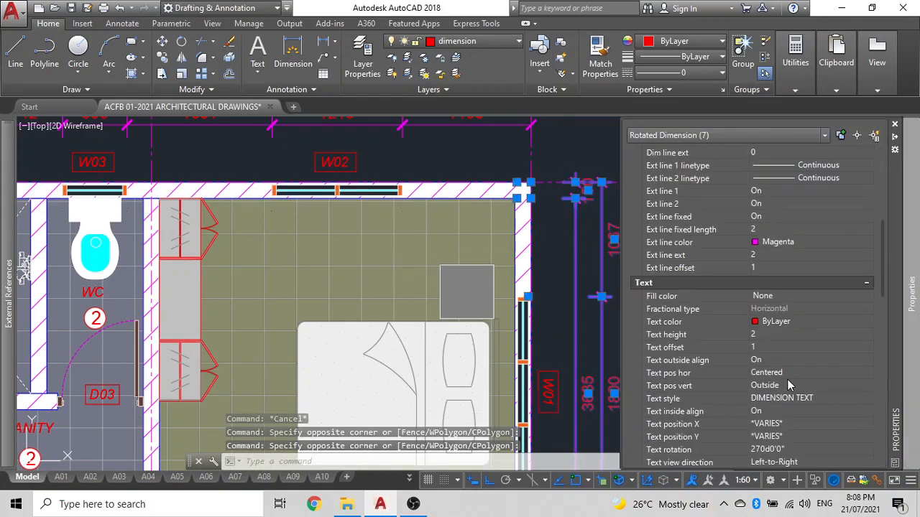
scroll(770, 396, "down", 2)
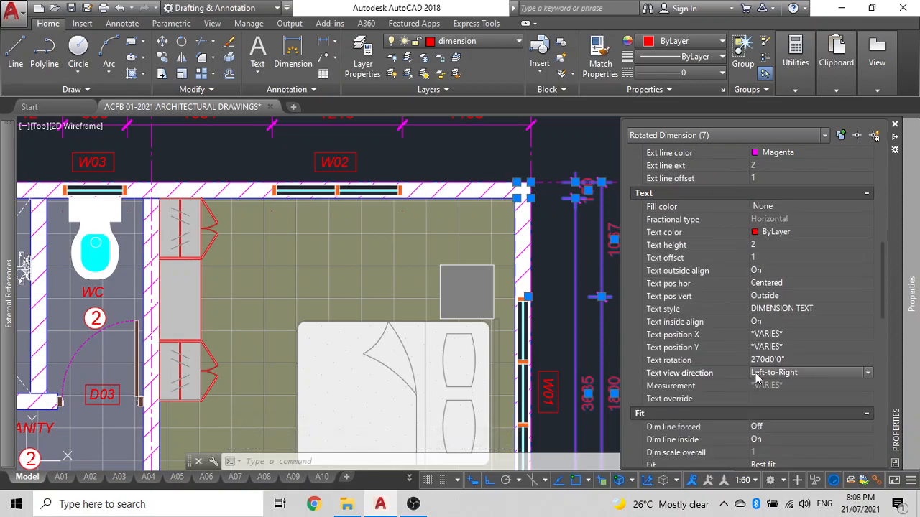
left_click(754, 399)
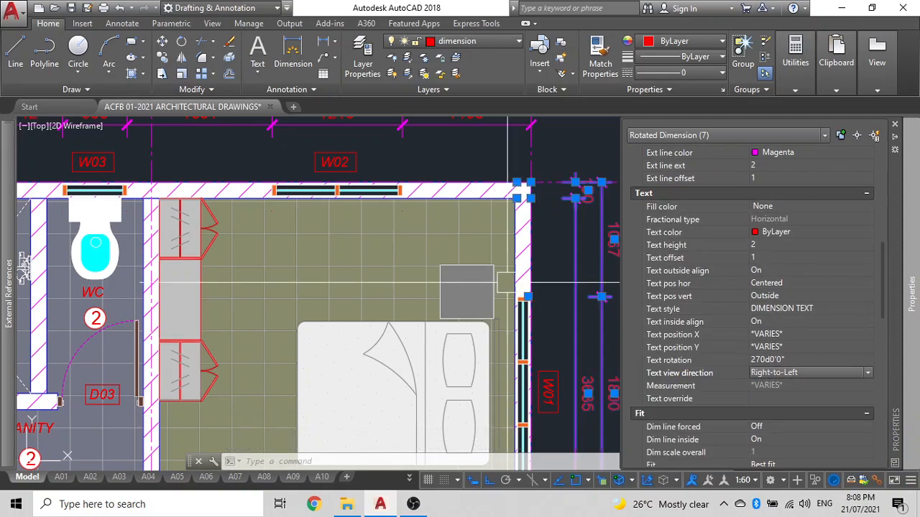
Open layout A03, shift the dimensioned plan slightly downward inside its viewport, and return to paper space
scroll(579, 234, "down", 4)
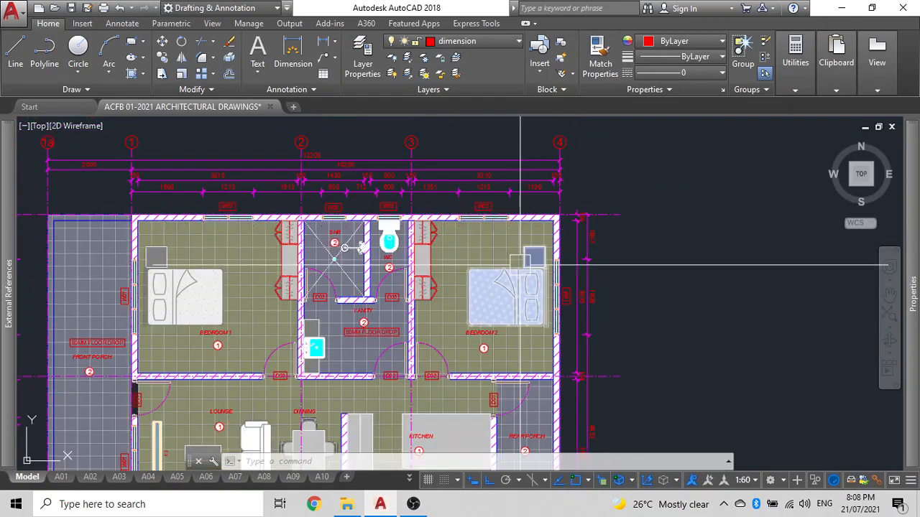
scroll(519, 261, "down", 2)
middle_click_drag(347, 222, 386, 192)
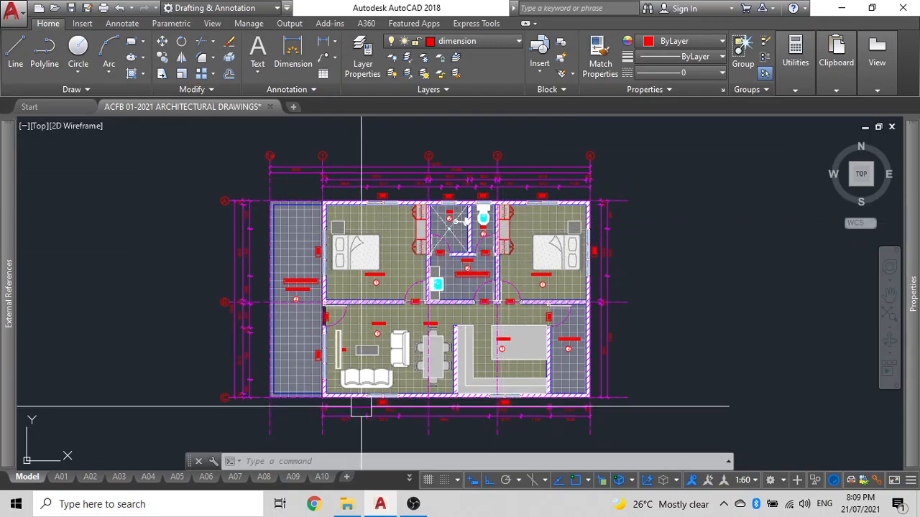
left_click(120, 478)
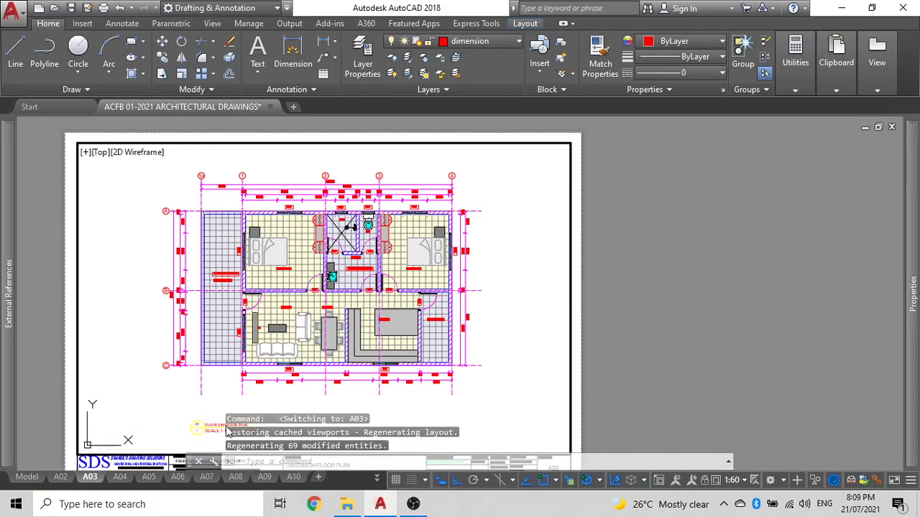
mouse_move(283, 318)
middle_mouse_down()
mouse_move(327, 310)
mouse_move(247, 317)
mouse_move(304, 324)
mouse_move(282, 322)
middle_mouse_up()
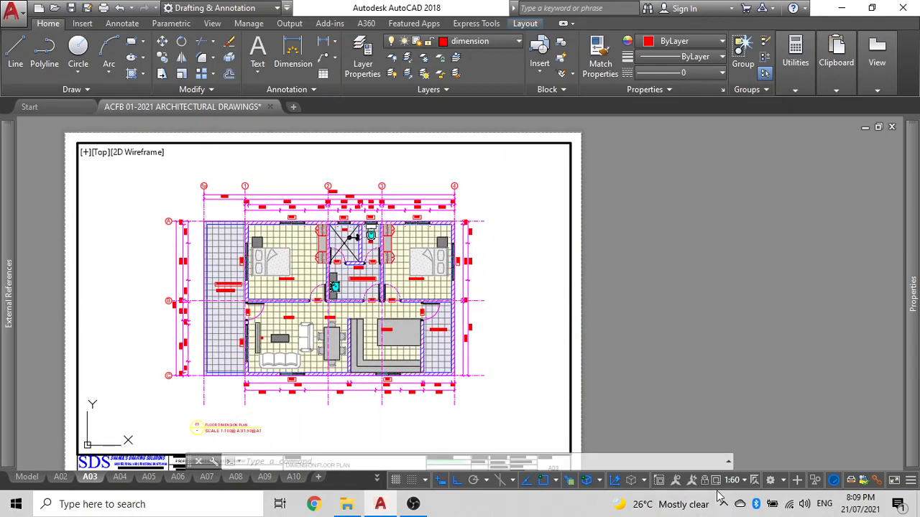
double_click(683, 369)
Draw a vertical construction line through the centre of grid bubble C on the A03 sheet
middle_click_drag(625, 315, 760, 141)
left_click(354, 256)
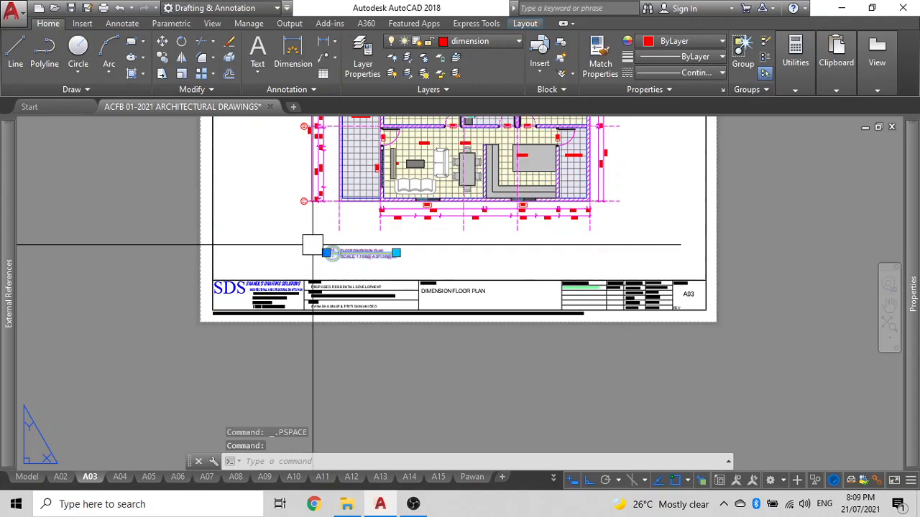
type("xl")
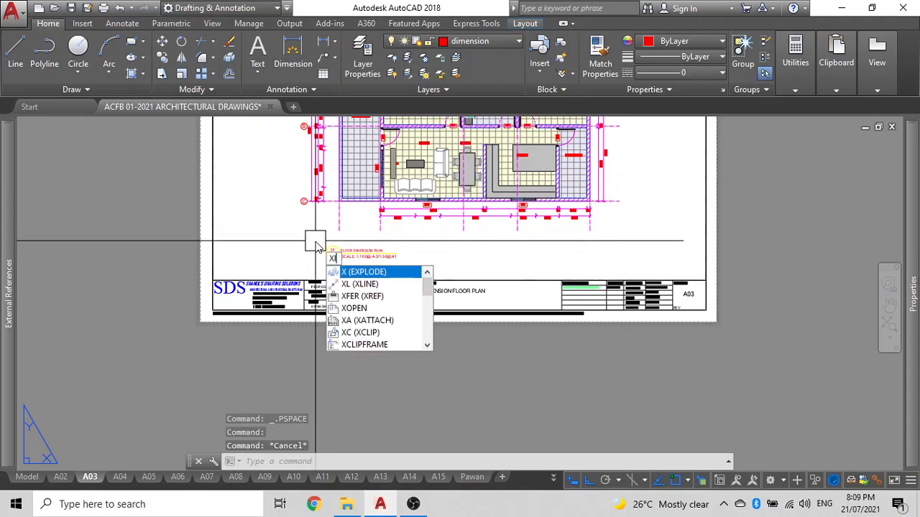
key("Return")
scroll(303, 202, "up", 4)
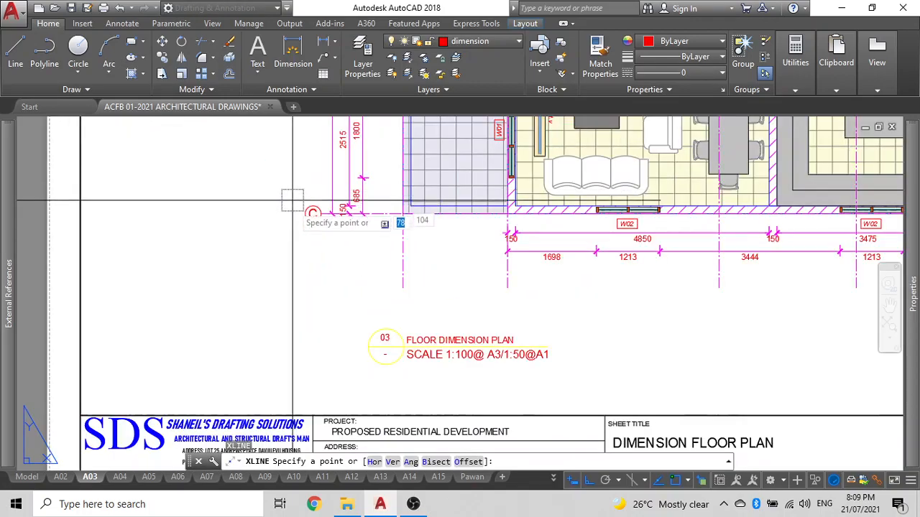
left_click(313, 214)
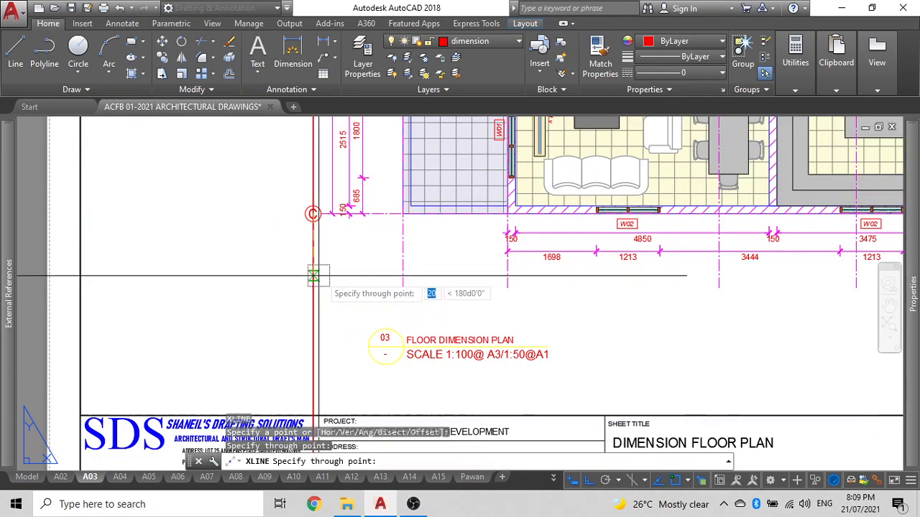
key("Escape")
Move the vertical construction line to the outer edge of grid bubble C, away from the plan
left_click(314, 277)
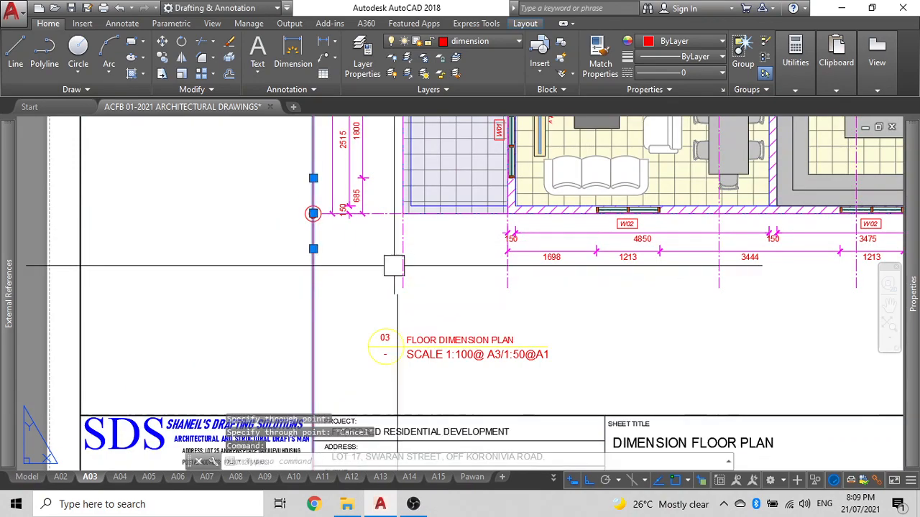
type("m")
key("Return")
left_click(376, 285)
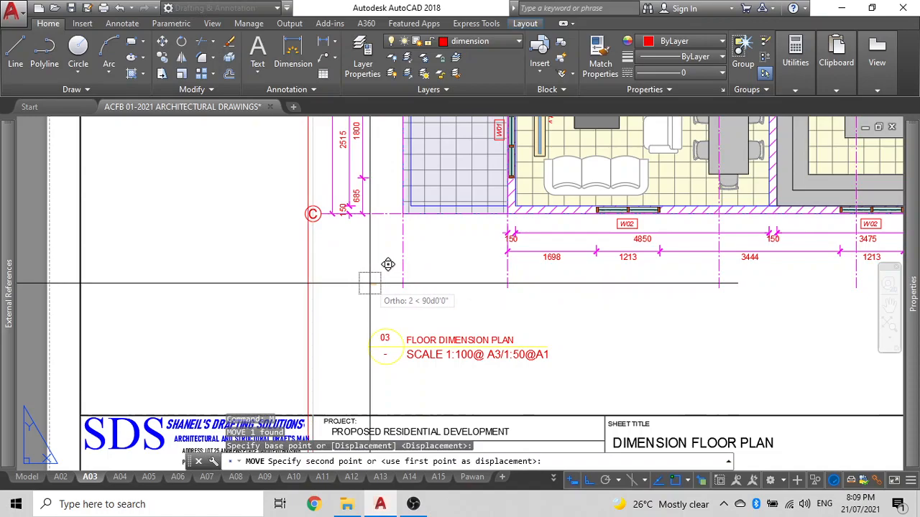
left_click(376, 280)
Move the FLOOR DIMENSION PLAN title horizontally so its circle's outer edge meets the vertical construction line
left_click(378, 328)
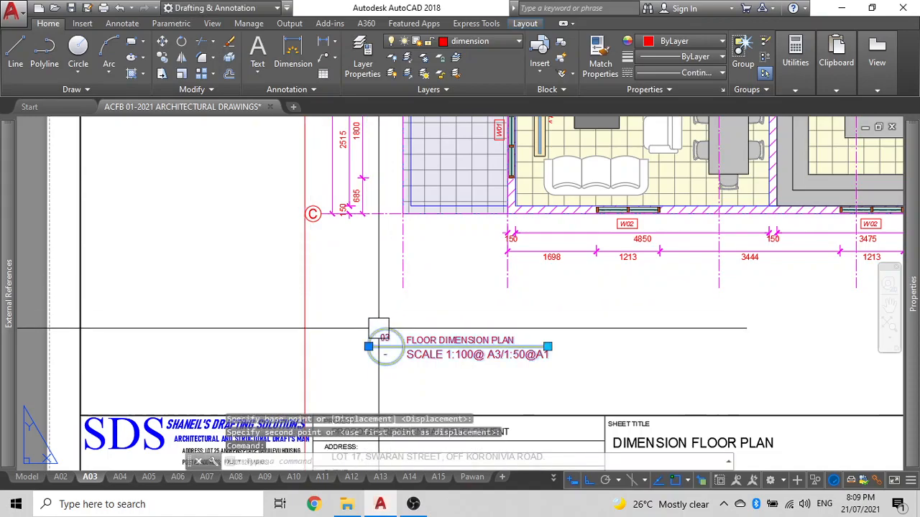
type("m")
key("Return")
left_click(368, 347)
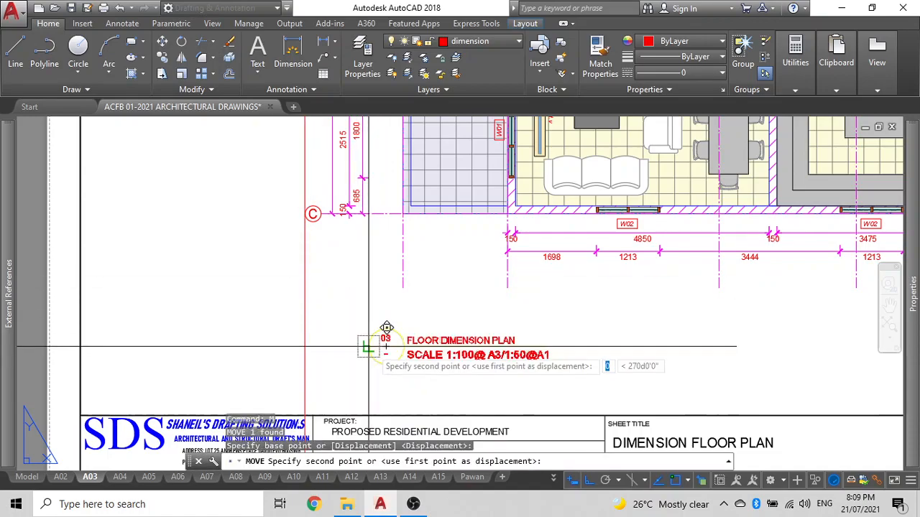
left_click(304, 334)
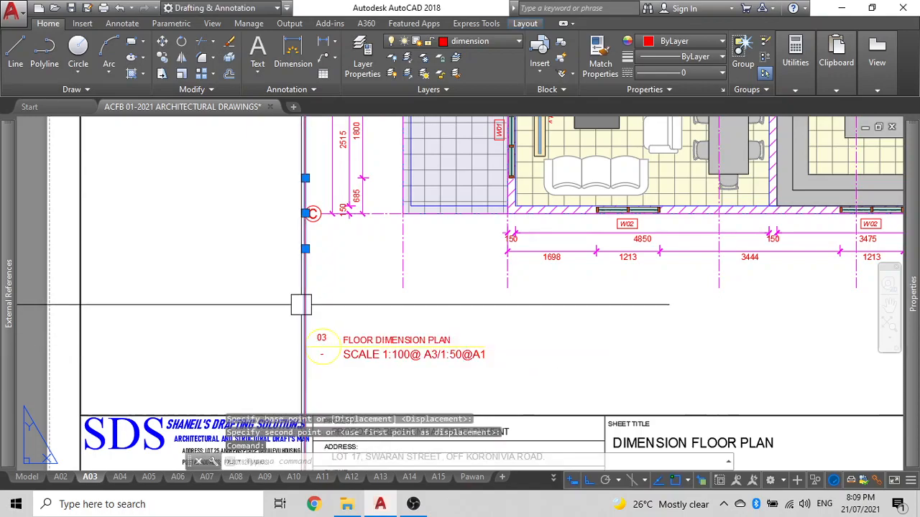
Delete the vertical construction line used to align the drawing title on sheet A03
key("Delete")
scroll(291, 245, "down", 6)
mouse_move(301, 277)
middle_mouse_down()
mouse_move(331, 342)
mouse_move(302, 339)
middle_mouse_up()
scroll(330, 378, "up", 5)
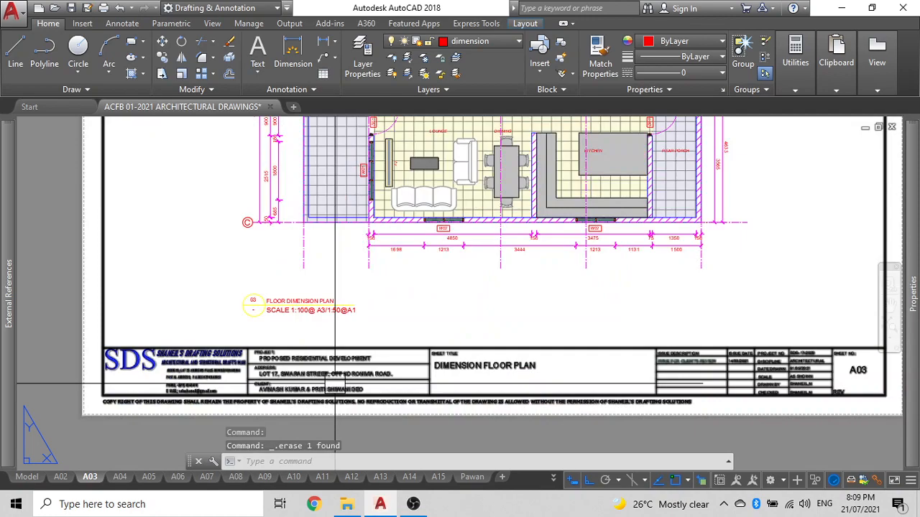
scroll(335, 385, "down", 5)
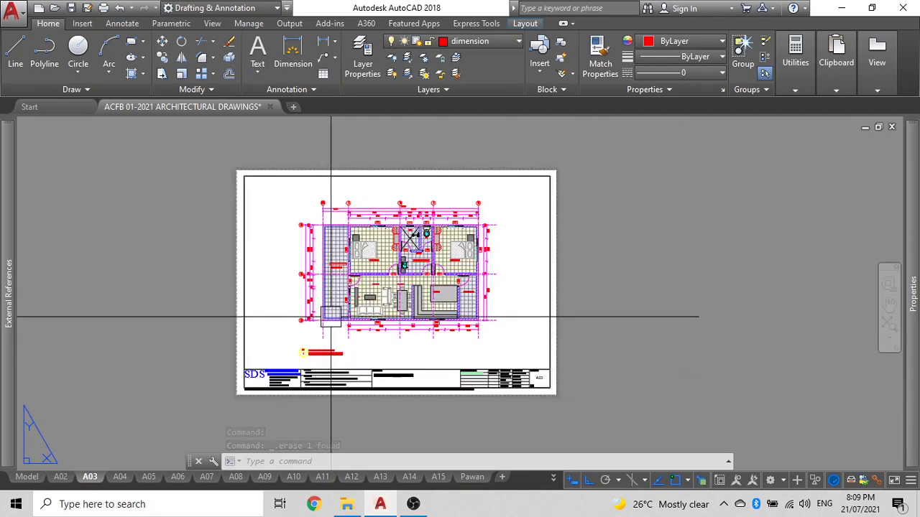
middle_click_drag(328, 316, 323, 350)
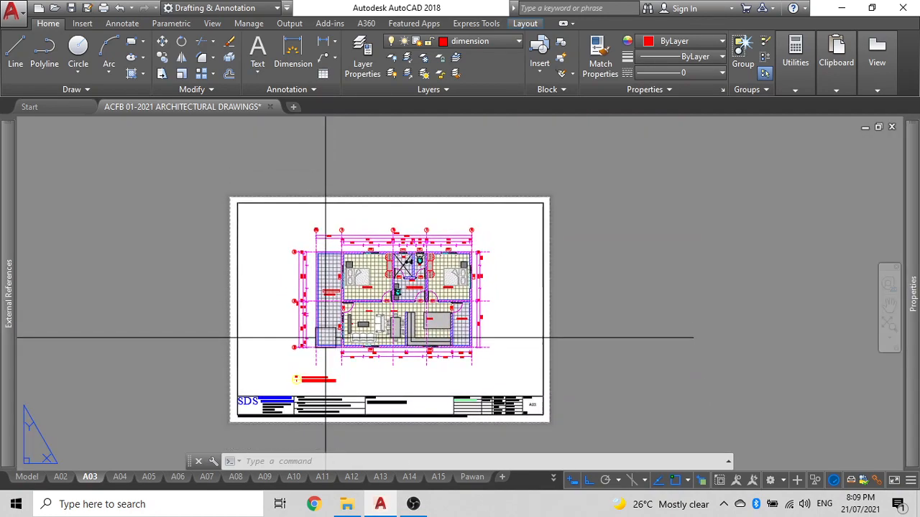
Examine layout A04's reflected ceiling plan, its hatched room areas and the ceiling finish legend
left_click(118, 478)
scroll(302, 213, "up", 5)
scroll(304, 286, "down", 3)
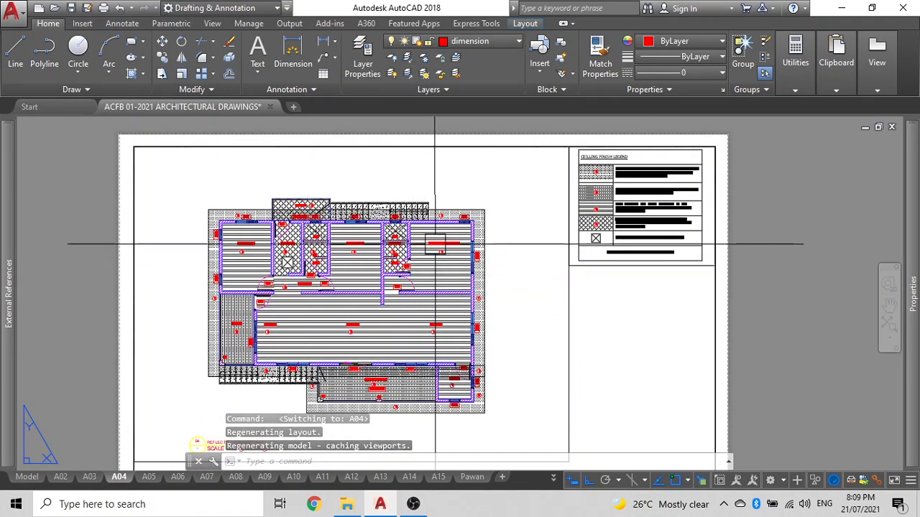
scroll(639, 203, "up", 2)
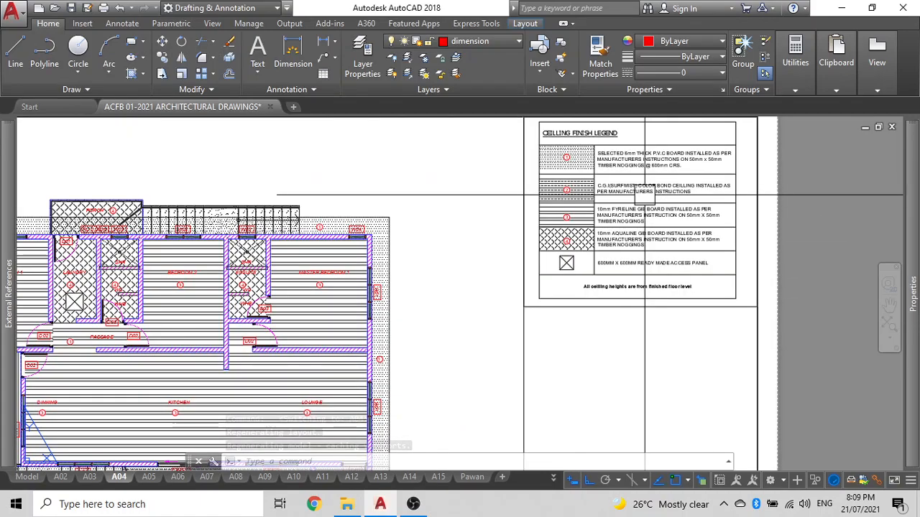
scroll(538, 238, "down", 2)
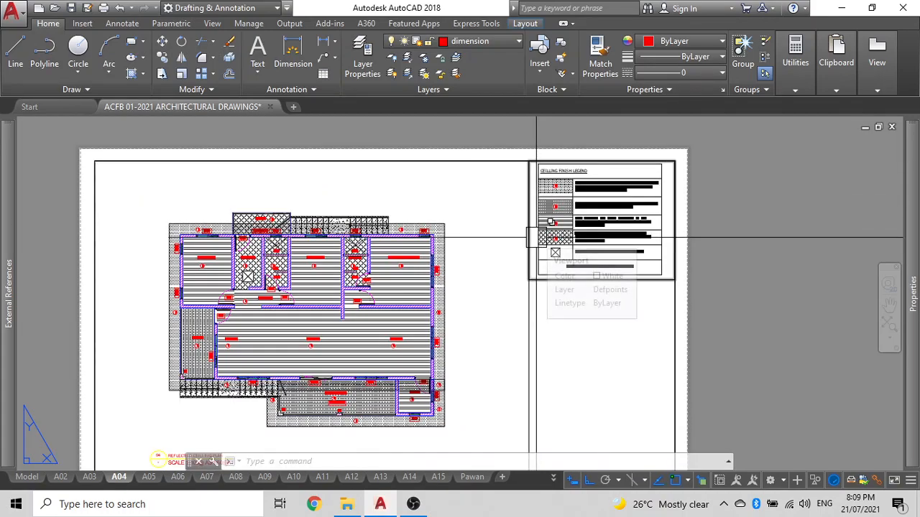
scroll(266, 304, "up", 5)
scroll(309, 329, "down", 2)
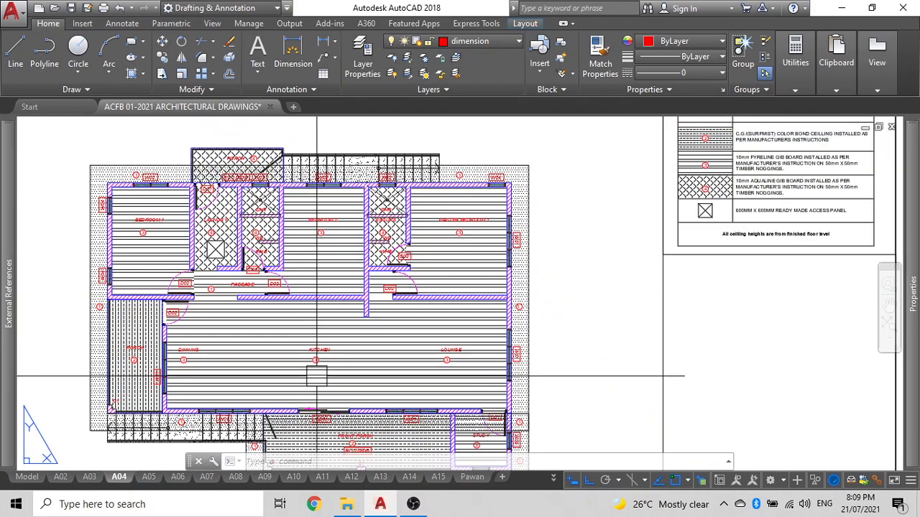
scroll(317, 375, "up", 2)
scroll(315, 359, "down", 2)
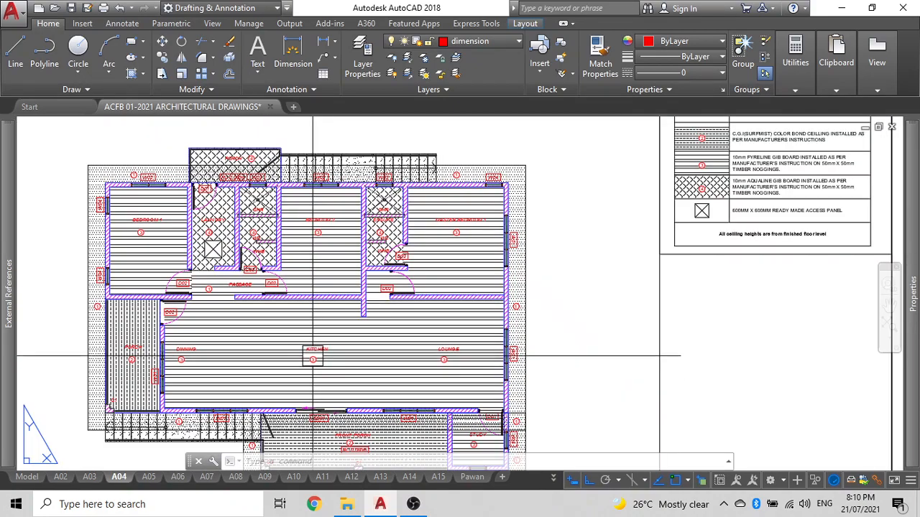
scroll(536, 273, "up", 1)
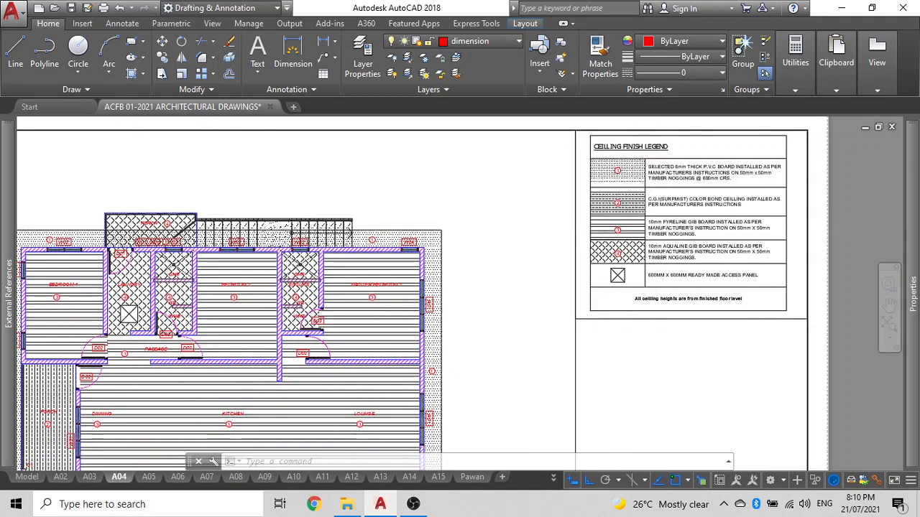
scroll(666, 227, "up", 4)
middle_click_drag(667, 227, 474, 230)
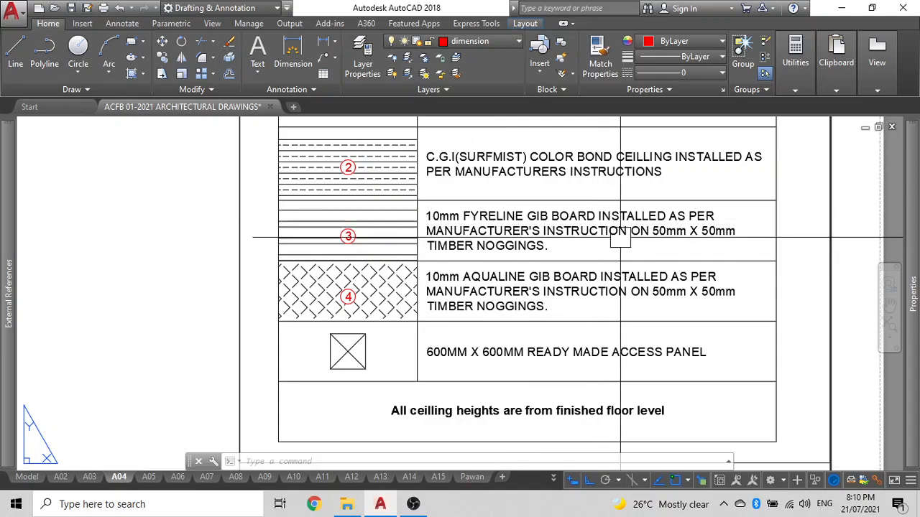
scroll(434, 267, "down", 6)
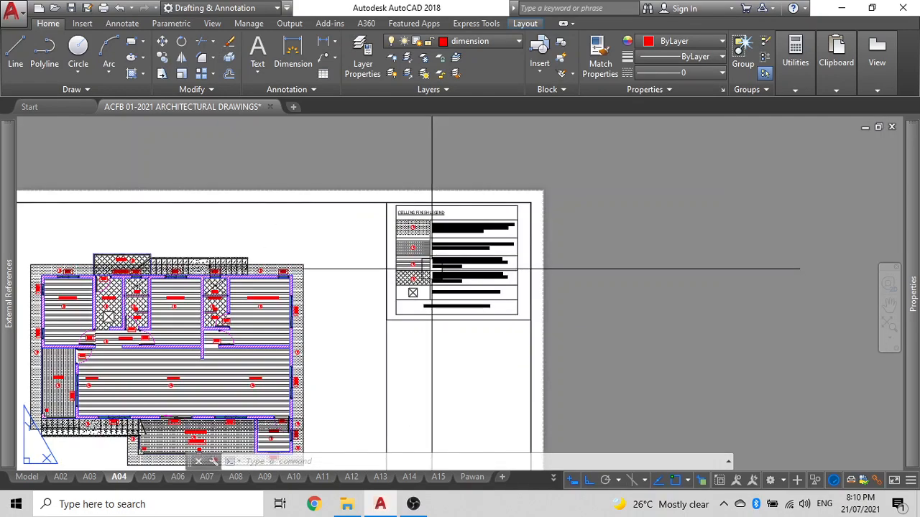
middle_click_drag(492, 292, 686, 220)
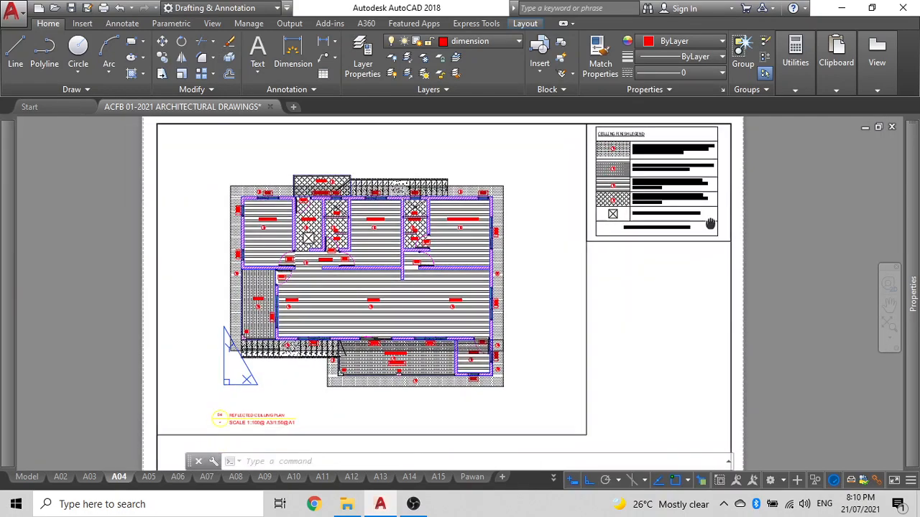
scroll(530, 293, "down", 2)
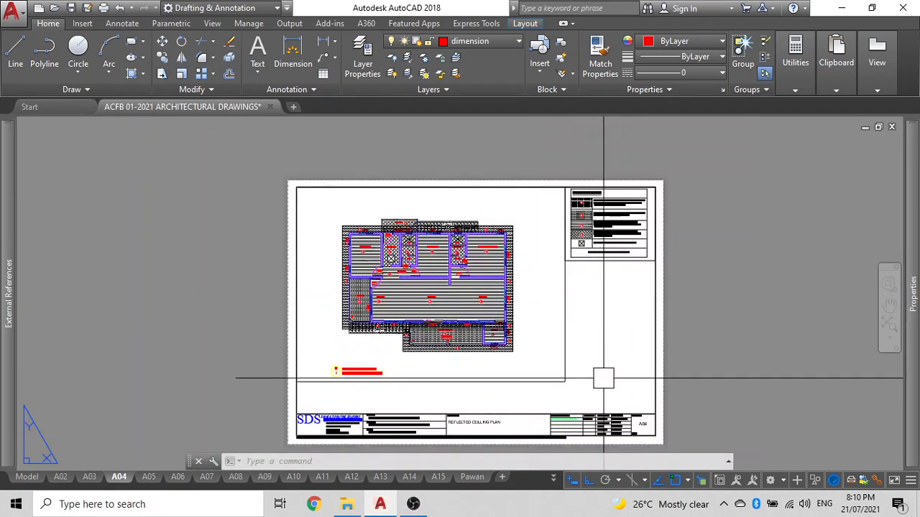